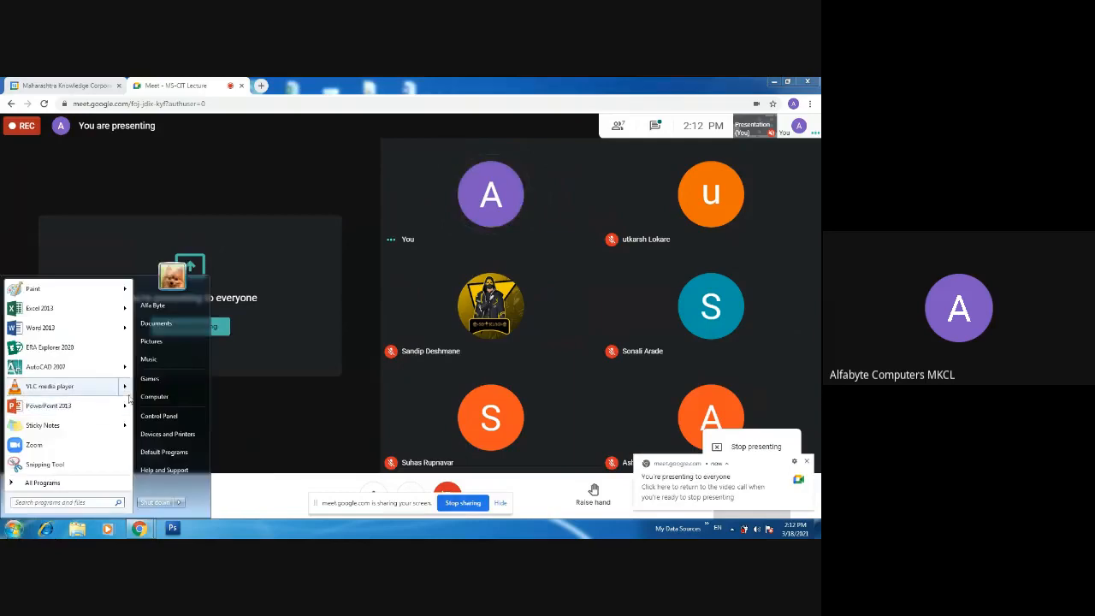
Switch to Word 2013, dismiss the activation wizard and create a blank document.
{"action": "left_click", "coordinate": [50, 330]}
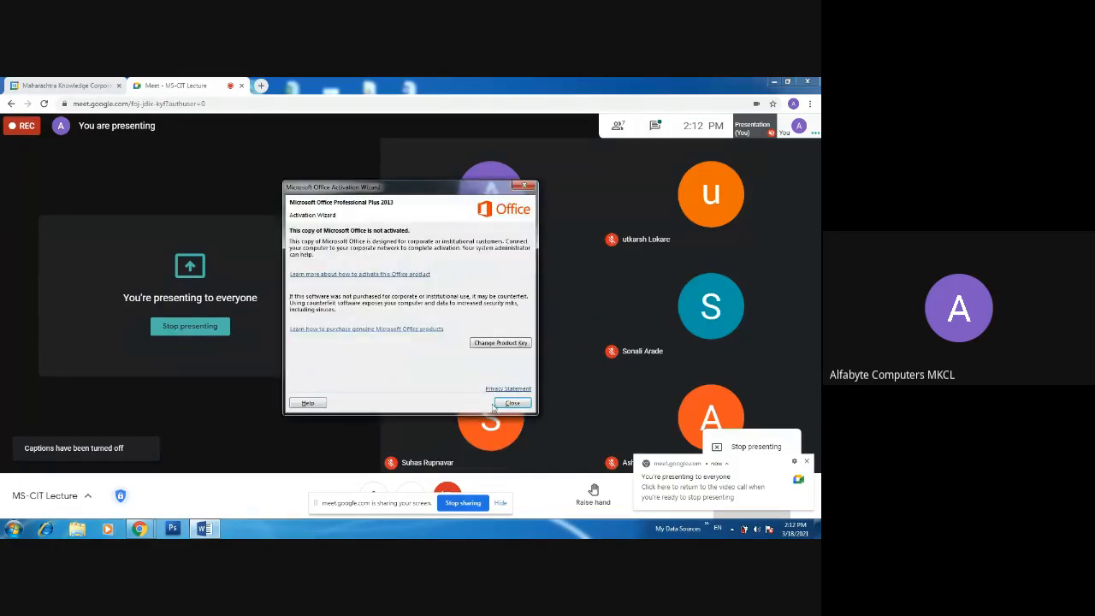
{"action": "left_click", "coordinate": [511, 404]}
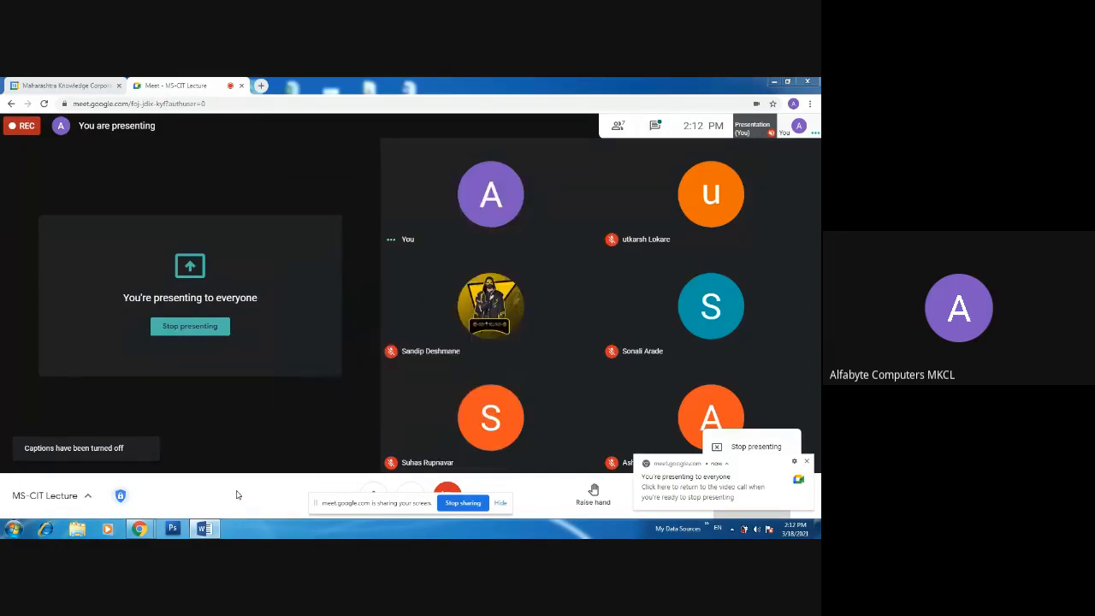
{"action": "left_click", "coordinate": [204, 528]}
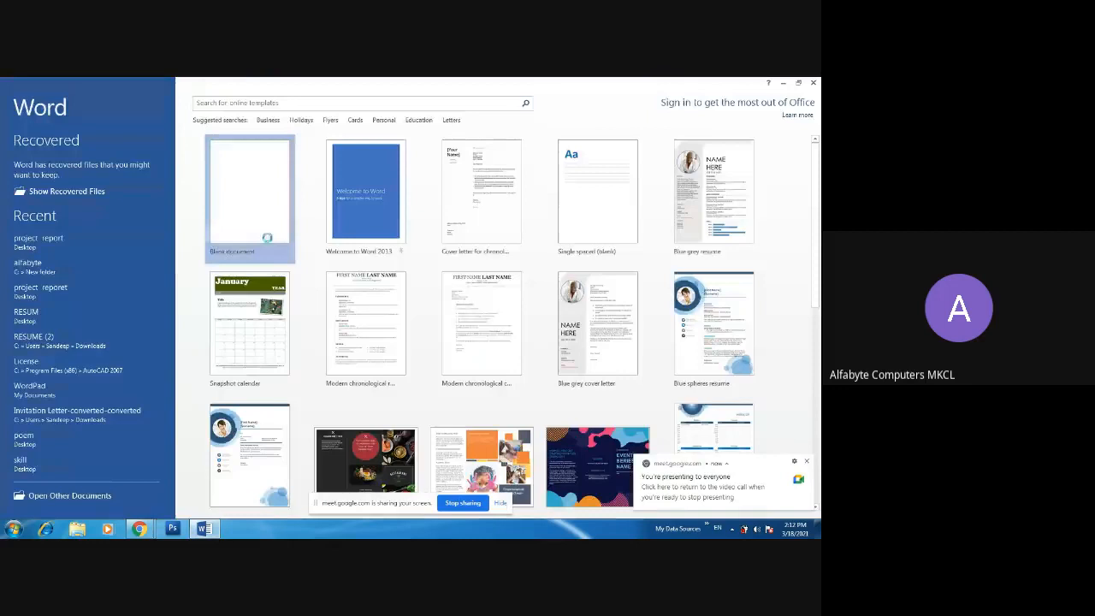
{"action": "left_click", "coordinate": [267, 239]}
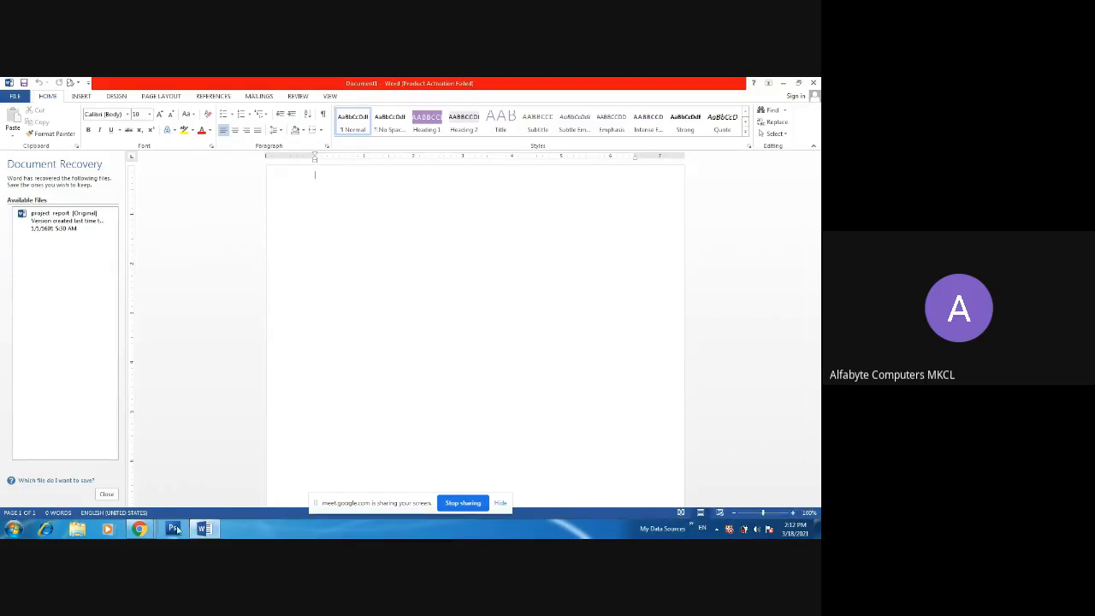
Switch to the Google Meet window to check the call, and return to the blank Word document.
{"action": "mouse_move", "coordinate": [156, 530]}
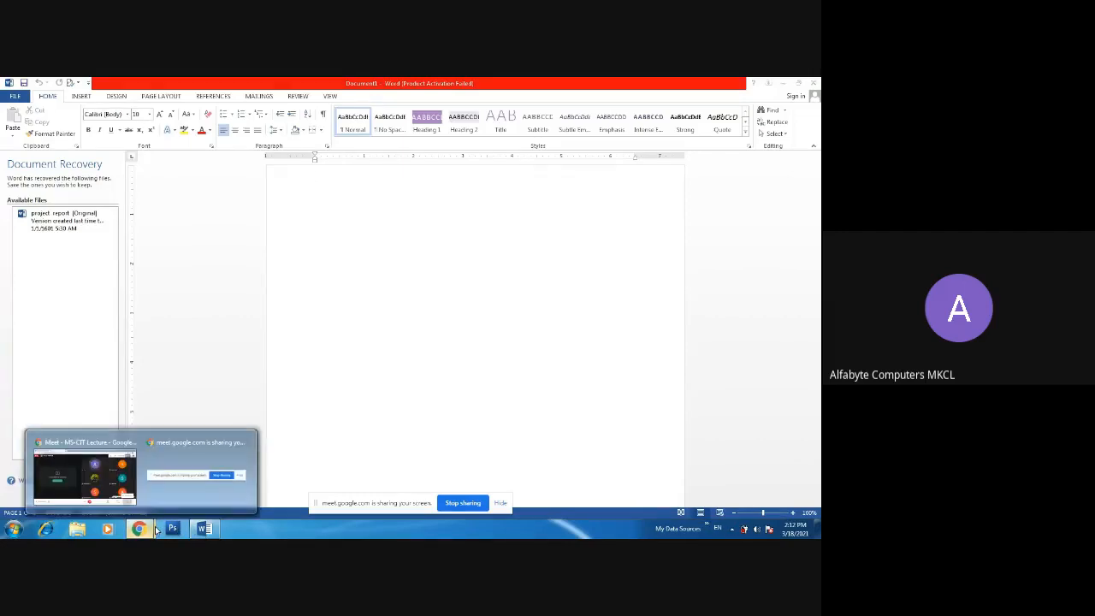
{"action": "left_click", "coordinate": [84, 471]}
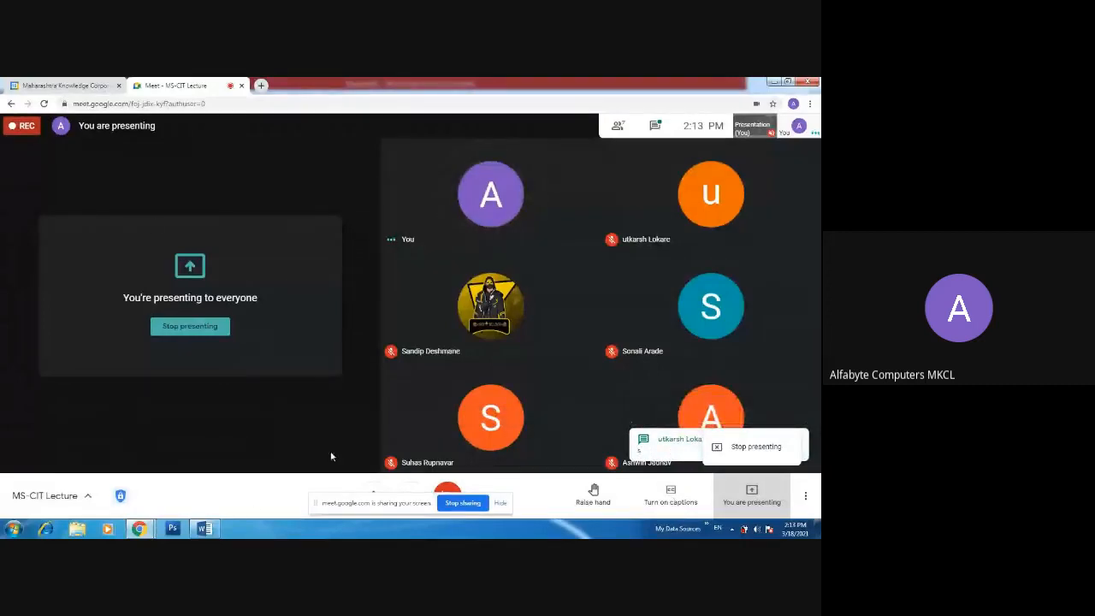
{"action": "left_click", "coordinate": [211, 529]}
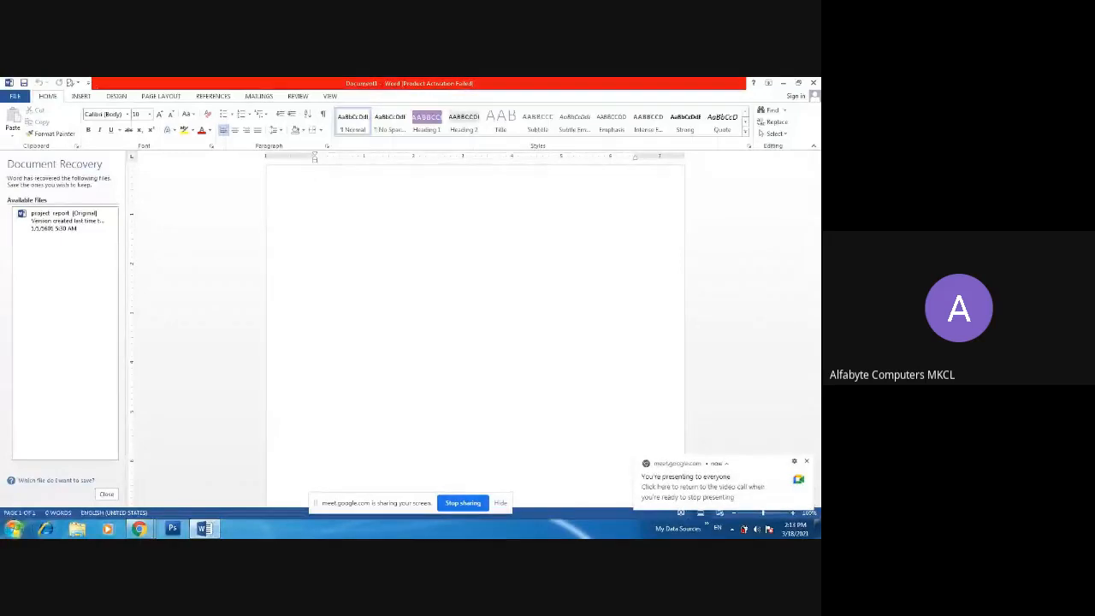
Show the review tools and enter the misspelled word "Computor" on the document's first line.
{"action": "left_click", "coordinate": [298, 96]}
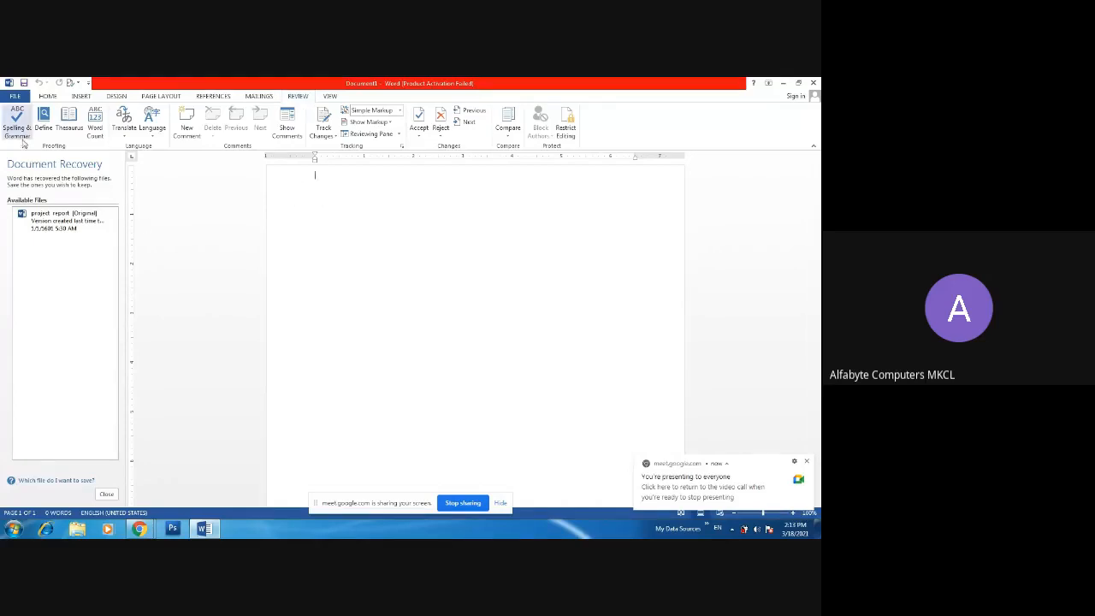
{"action": "type", "text": "a"}
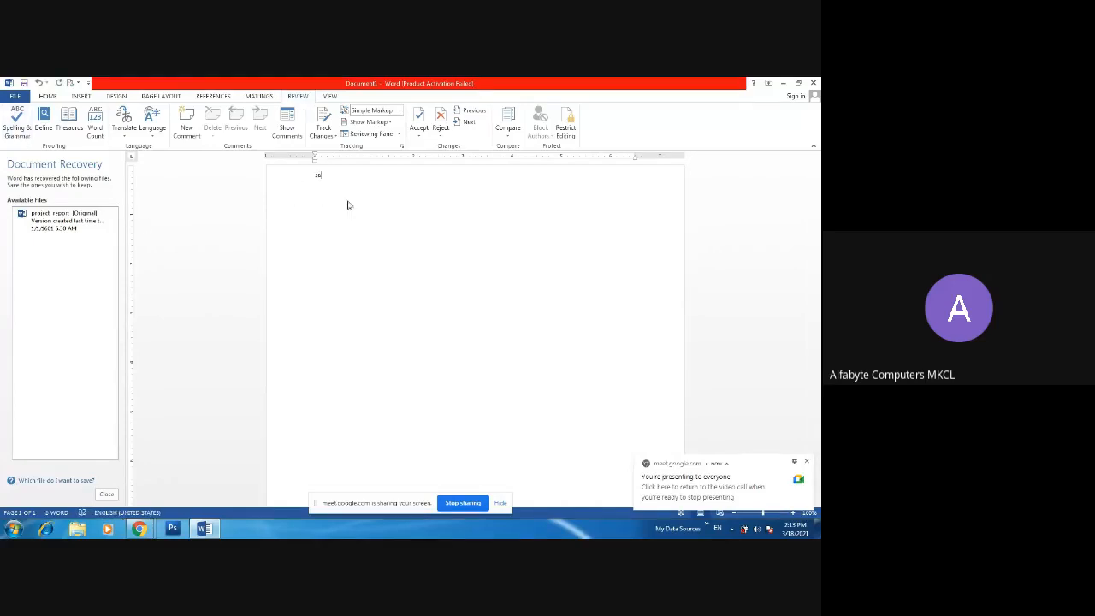
{"action": "key", "text": "BackSpace"}
{"action": "type", "text": "wa"}
{"action": "key", "text": "BackSpace"}
{"action": "type", "text": "computer"}
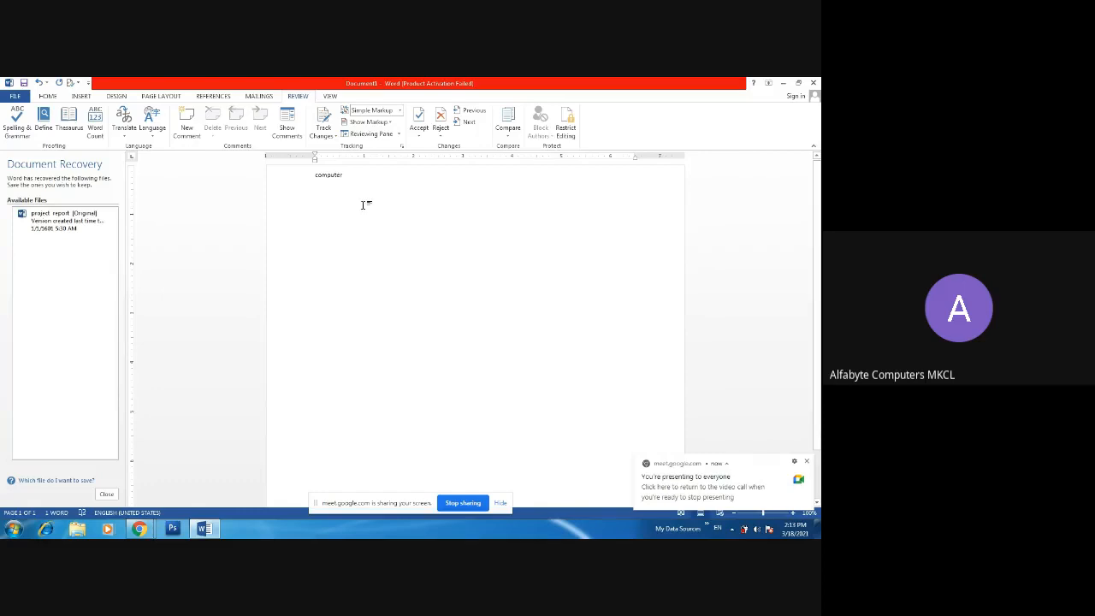
{"action": "key", "text": "Return"}
{"action": "key", "text": "BackSpace"}
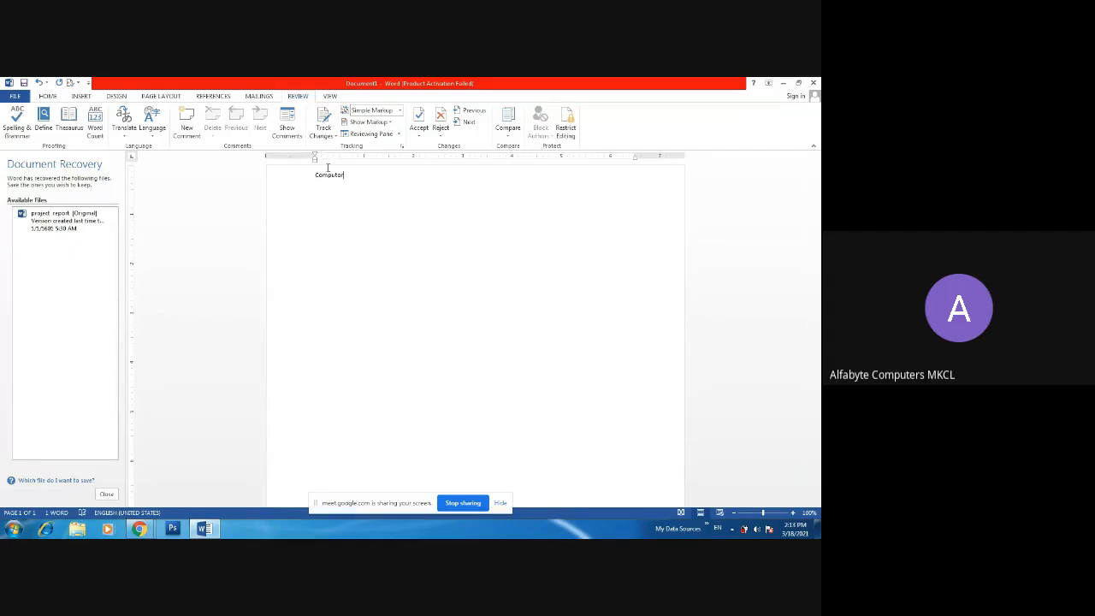
Run the spelling and grammar check and replace "Computor" with the suggestion "Computer".
{"action": "right_click", "coordinate": [332, 175]}
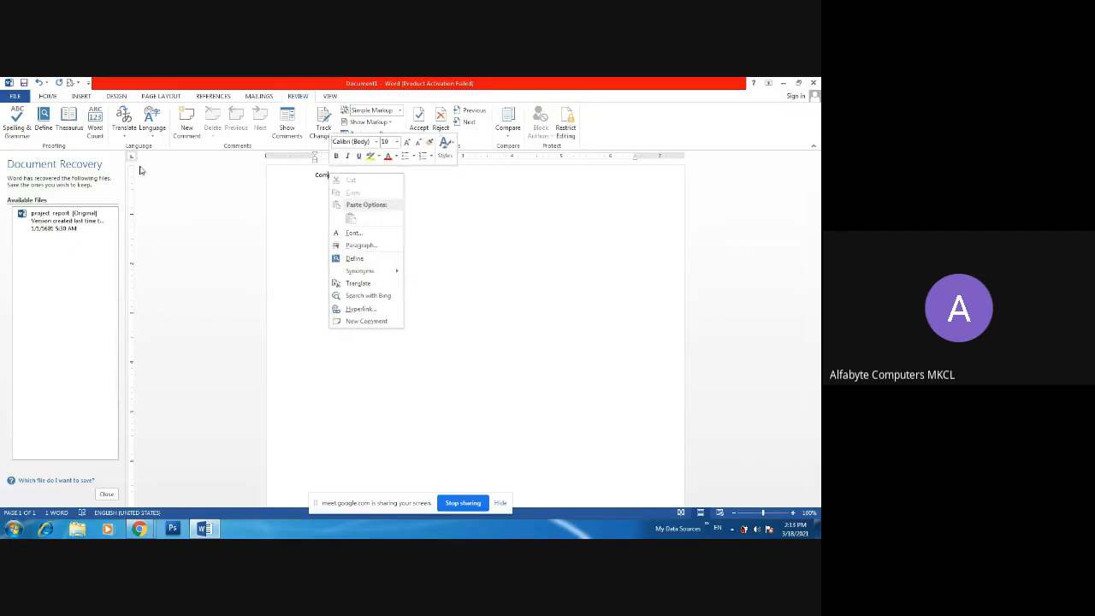
{"action": "left_click", "coordinate": [336, 175]}
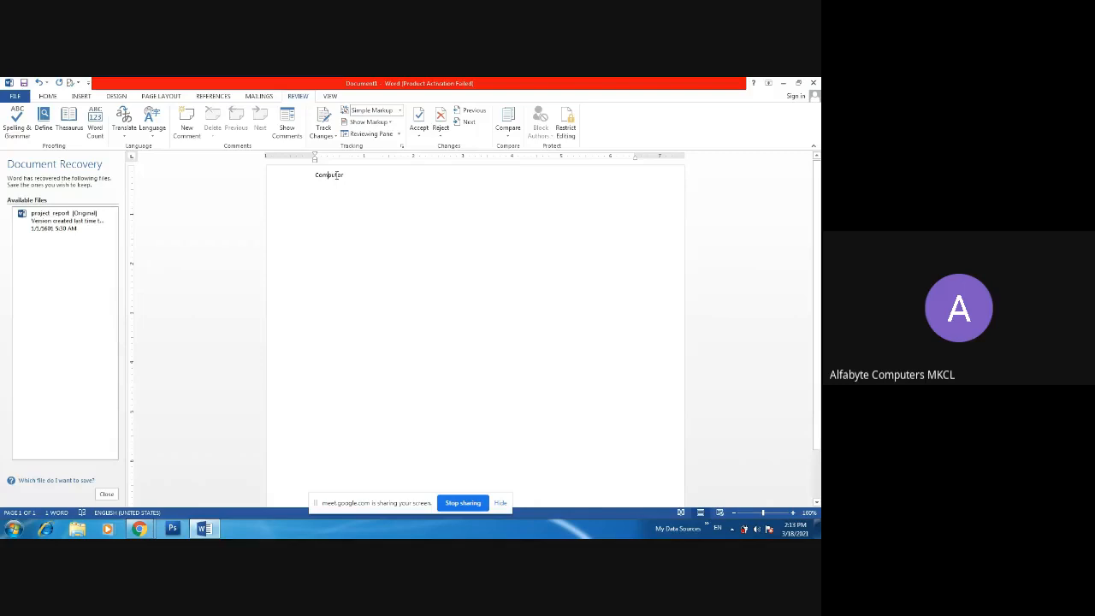
{"action": "left_click", "coordinate": [17, 125]}
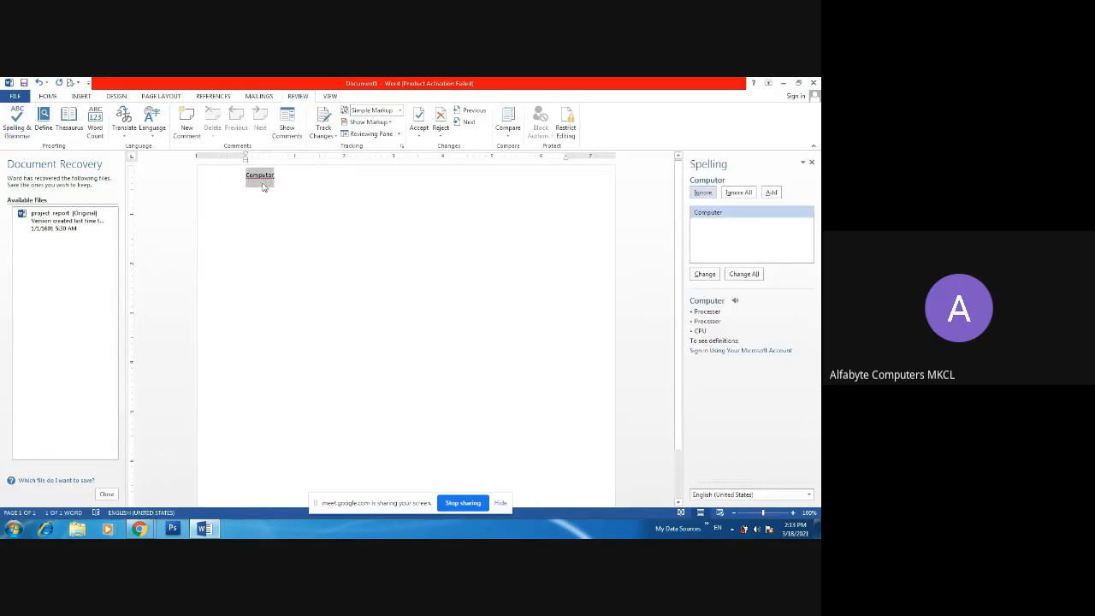
{"action": "left_click", "coordinate": [711, 216]}
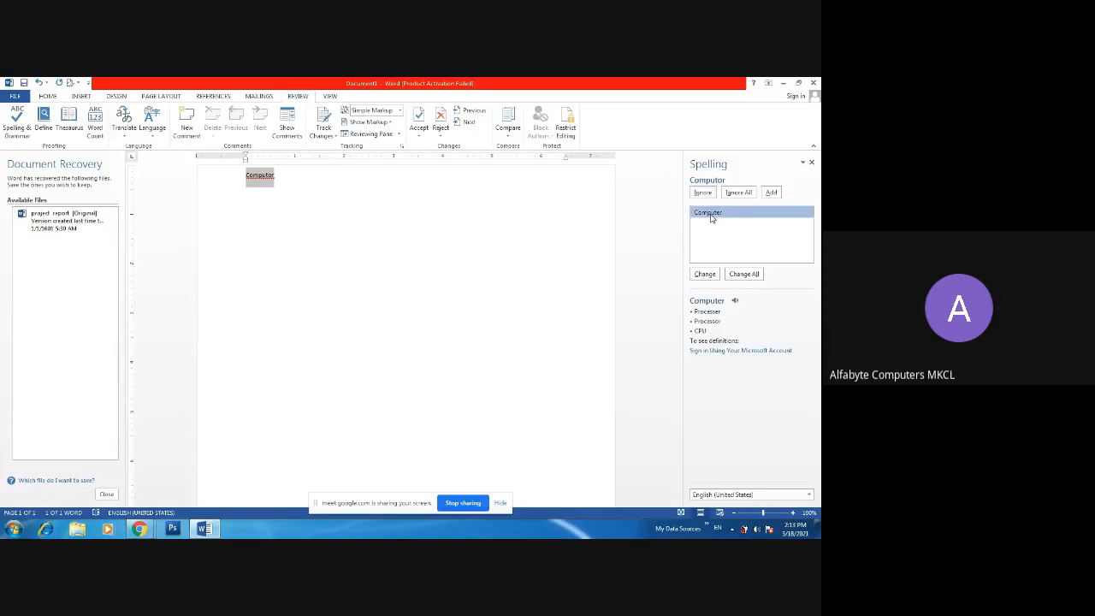
{"action": "left_click", "coordinate": [705, 274]}
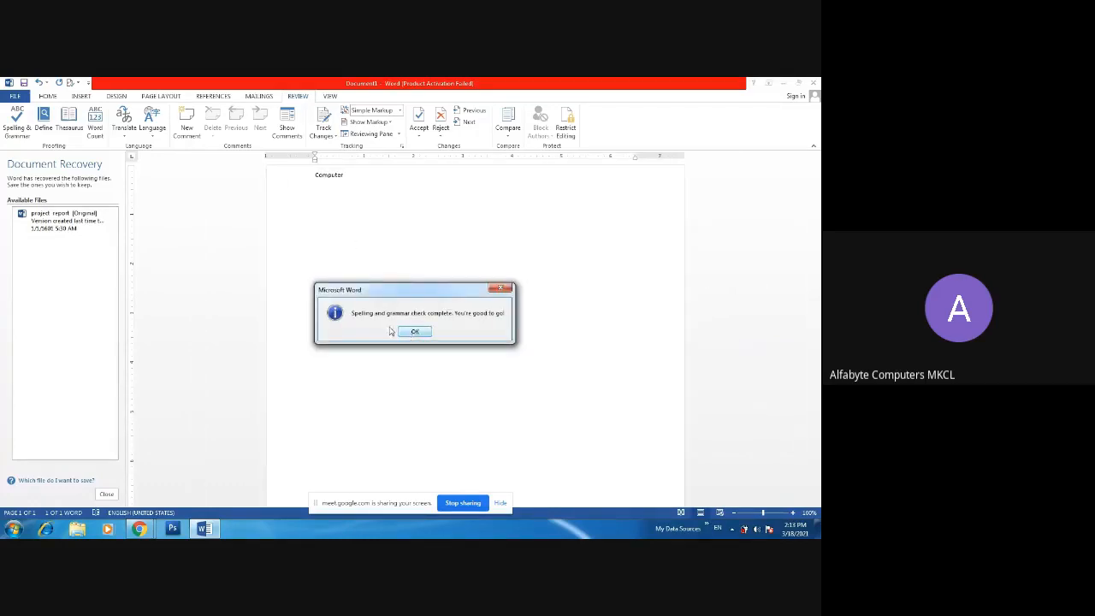
{"action": "left_click", "coordinate": [506, 290]}
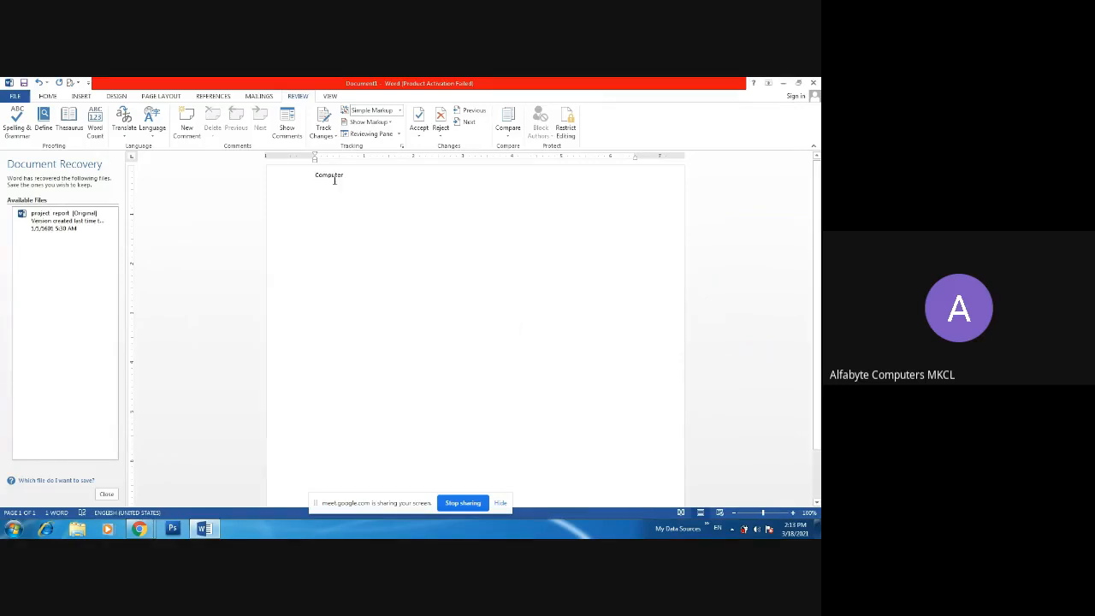
Add a new line below "Computer" that reads "What a computer".
{"action": "key", "text": "Return"}
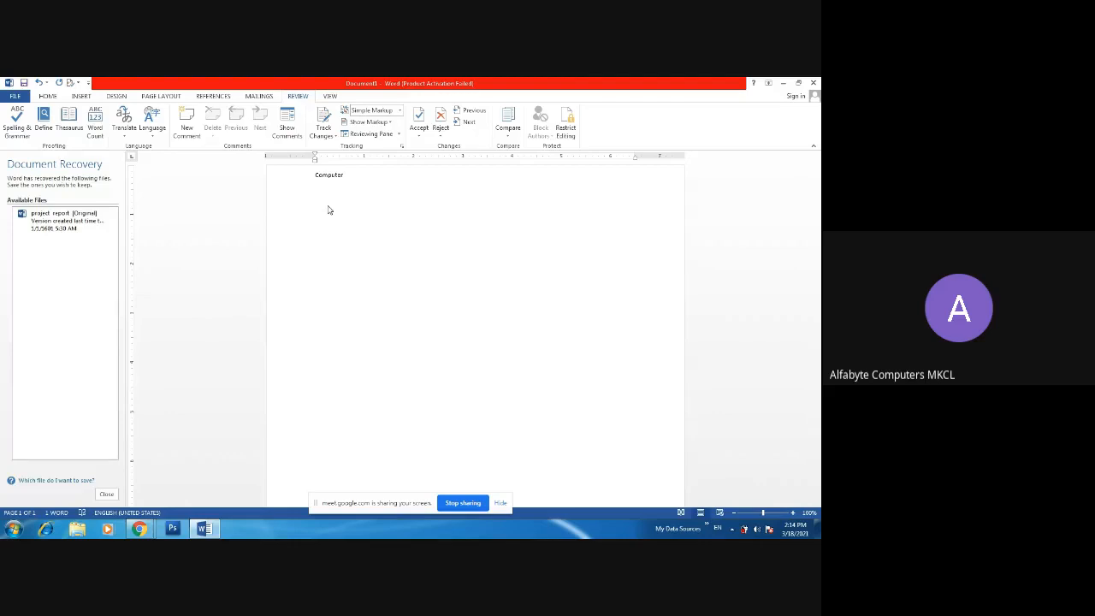
{"action": "type", "text": "computer"}
{"action": "key", "text": "BackSpace"}
{"action": "key", "text": "BackSpace"}
{"action": "key", "text": "BackSpace"}
{"action": "key", "text": "BackSpace"}
{"action": "key", "text": "BackSpace"}
{"action": "key", "text": "BackSpace"}
{"action": "type", "text": "what a"}
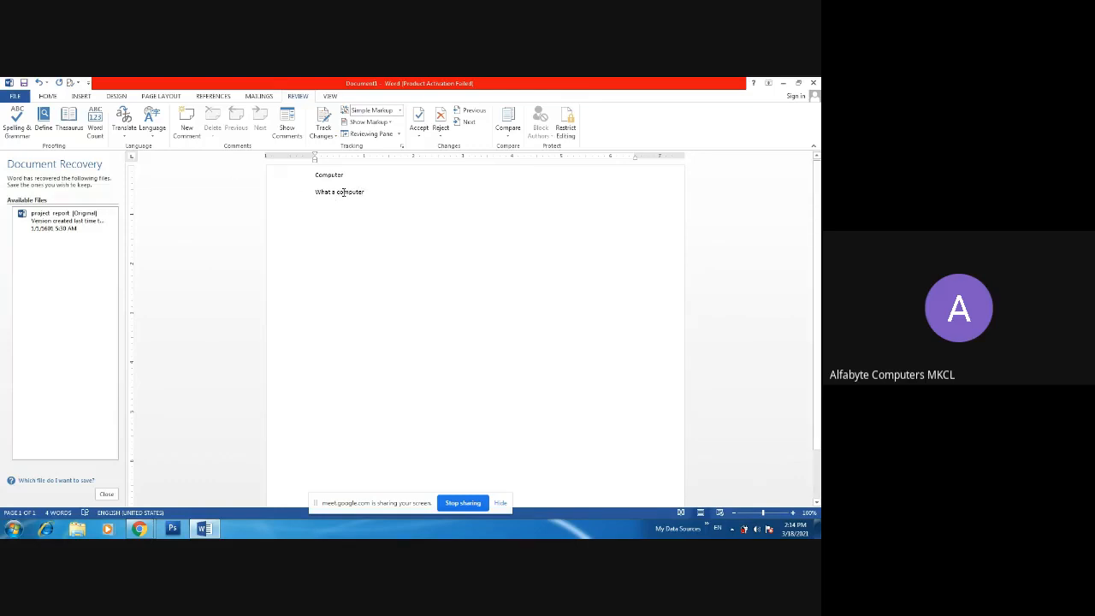
Run the spelling and grammar check on the document with the cursor in the "What a computer" line.
{"action": "double_click", "coordinate": [318, 191]}
{"action": "left_click", "coordinate": [10, 130]}
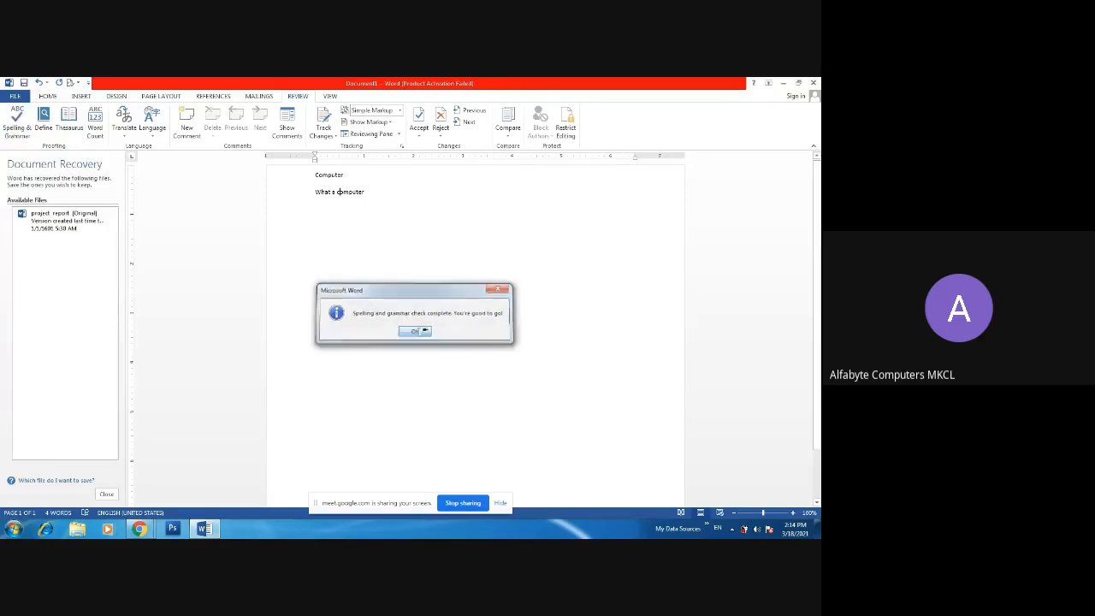
{"action": "left_click", "coordinate": [418, 333]}
Check the spelling and grammar of the selected "What a computer" line, extending the check to the rest of the document.
{"action": "left_click_drag", "start_coordinate": [364, 198], "coordinate": [315, 193]}
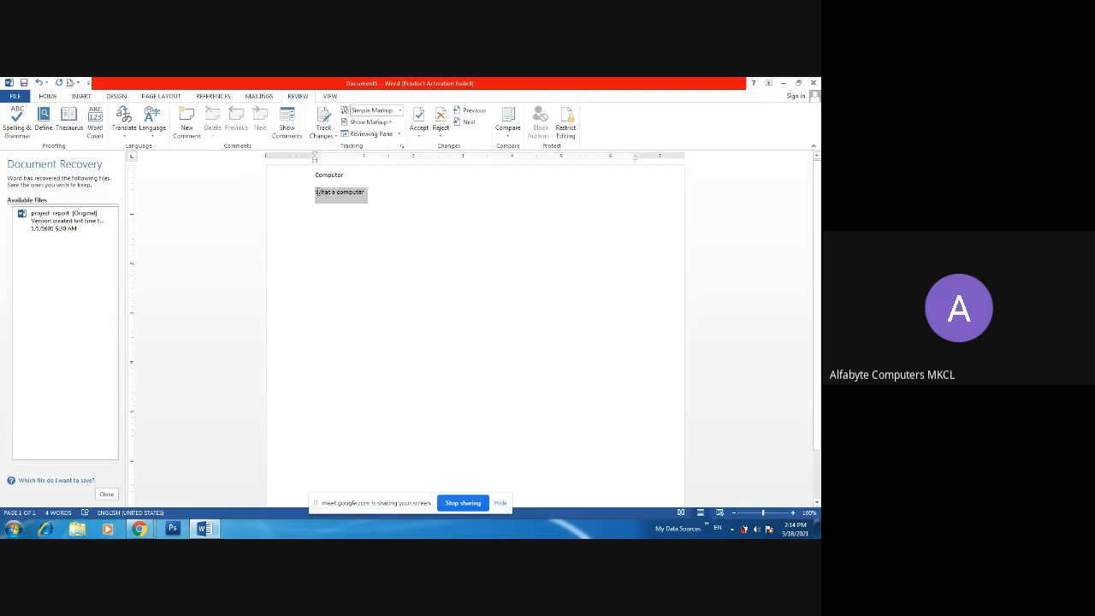
{"action": "left_click", "coordinate": [15, 120]}
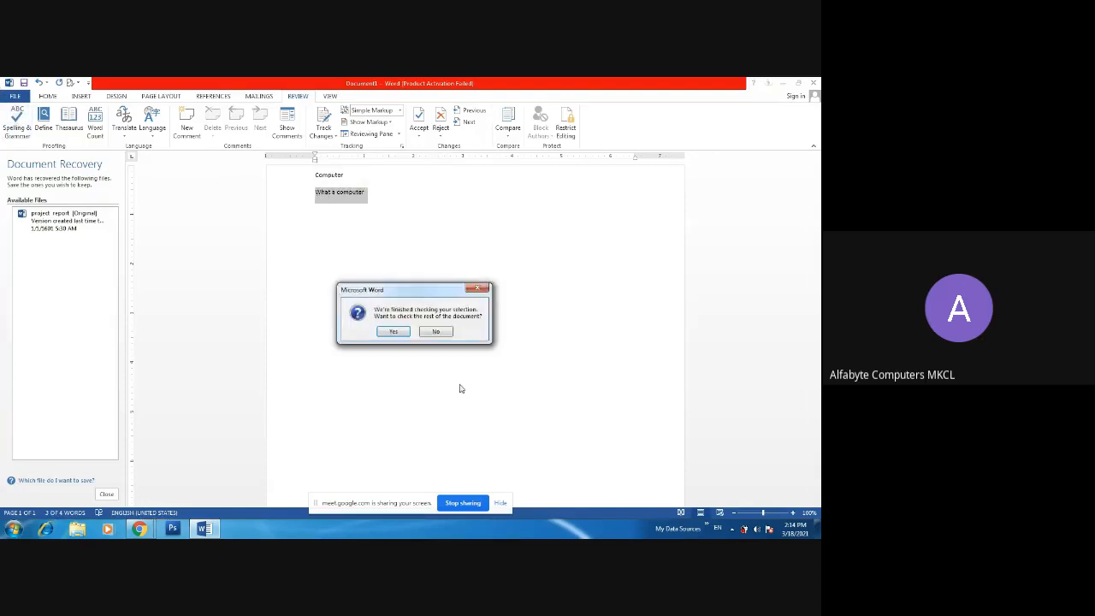
{"action": "left_click", "coordinate": [391, 331]}
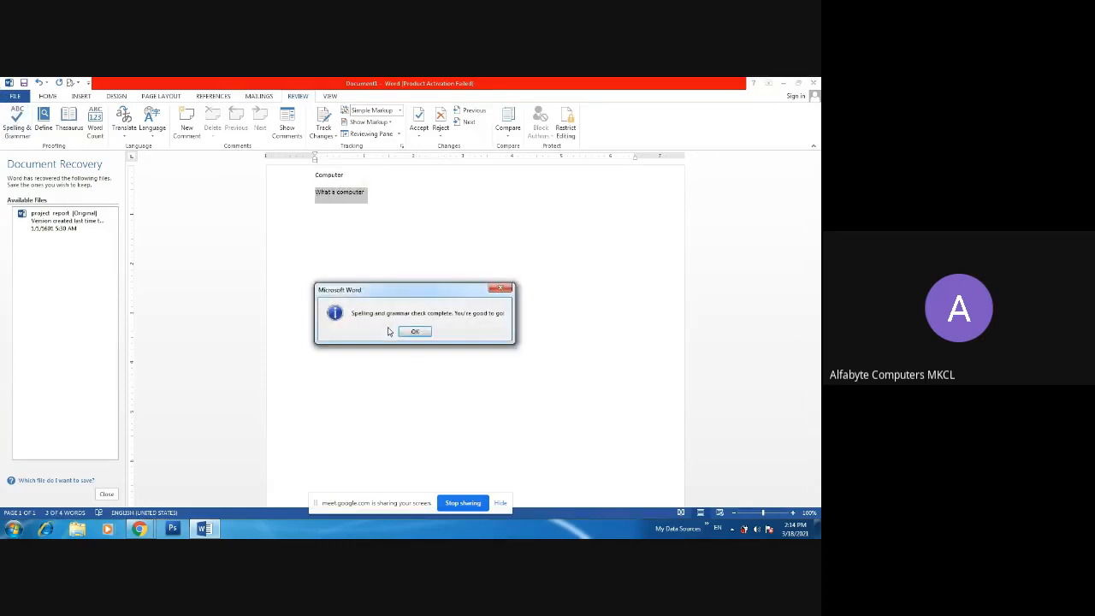
{"action": "left_click", "coordinate": [416, 332]}
{"action": "left_click", "coordinate": [382, 199]}
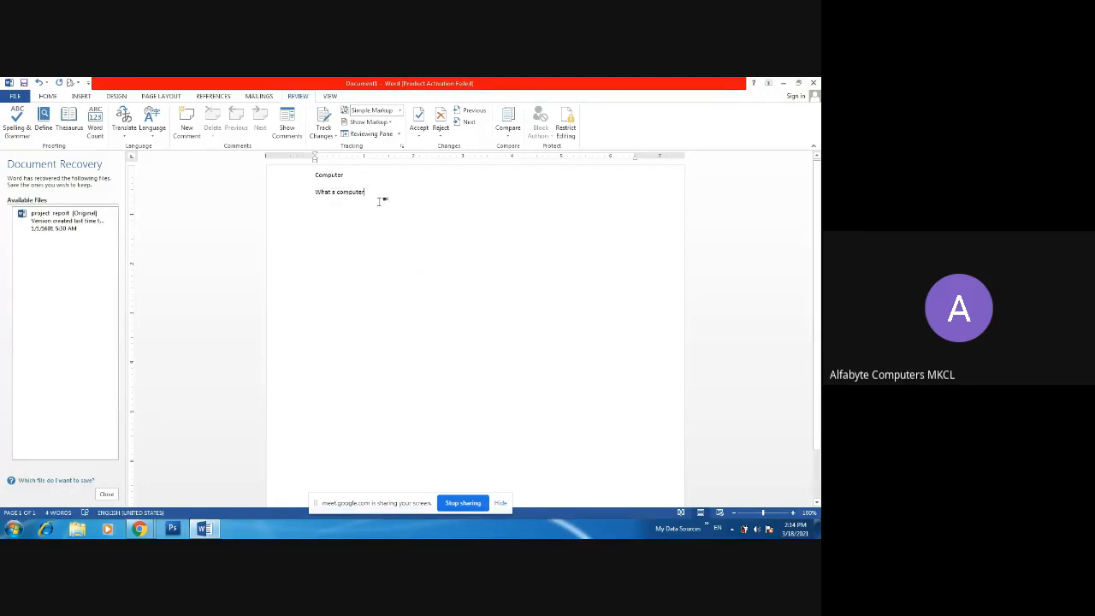
Replace the text "What a computer" on the second line with the misspelled phrase "U r beatiful".
{"action": "left_click_drag", "start_coordinate": [374, 197], "coordinate": [312, 199]}
{"action": "key", "text": "BackSpace"}
{"action": "type", "text": "U r"}
{"action": "type", "text": " bes"}
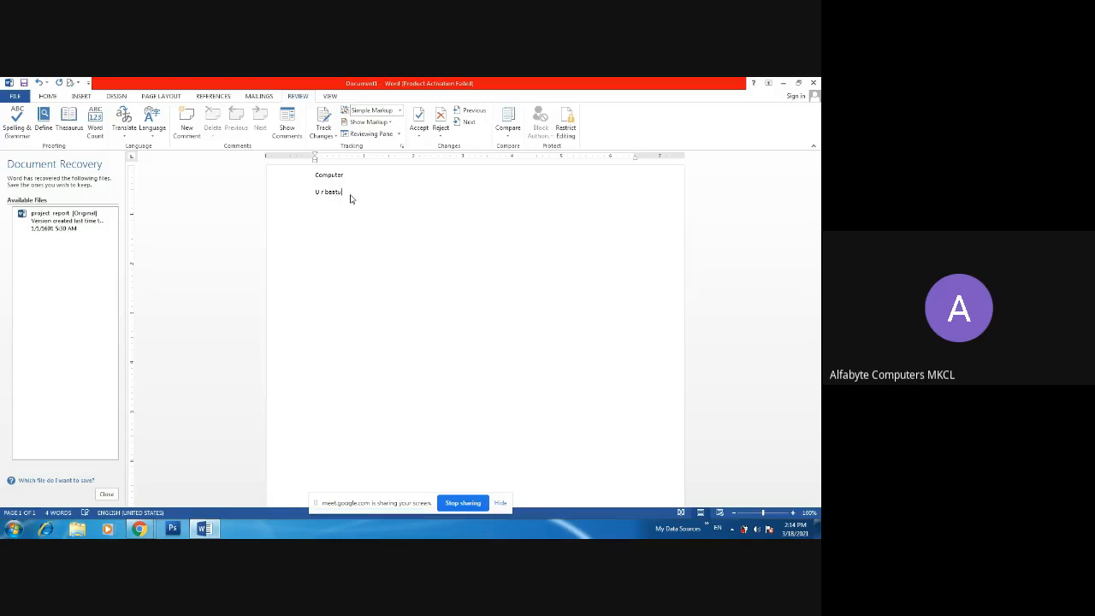
{"action": "type", "text": "tut"}
{"action": "key", "text": "BackSpace"}
{"action": "key", "text": "BackSpace"}
{"action": "key", "text": "BackSpace"}
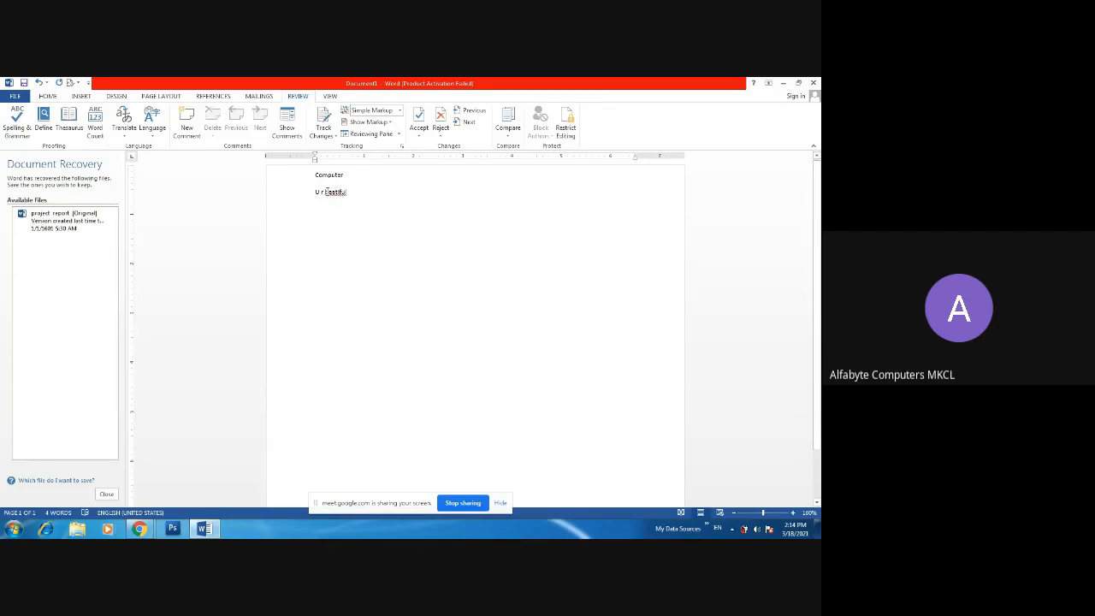
Run the spelling and grammar check and change "beatiful" to the suggestion "beautiful".
{"action": "left_click", "coordinate": [17, 121]}
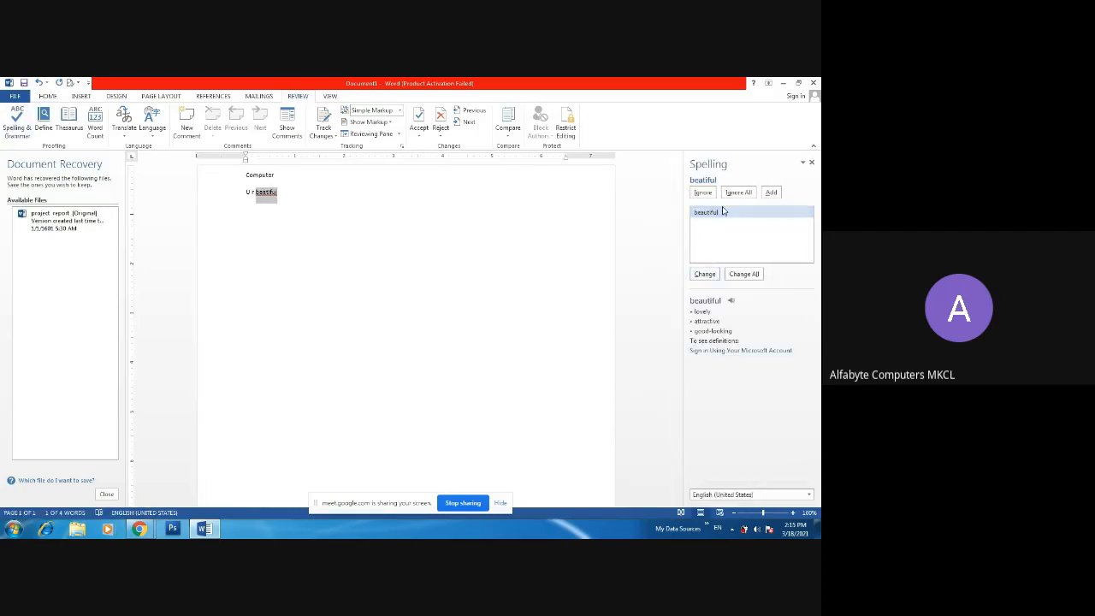
{"action": "left_click", "coordinate": [705, 279]}
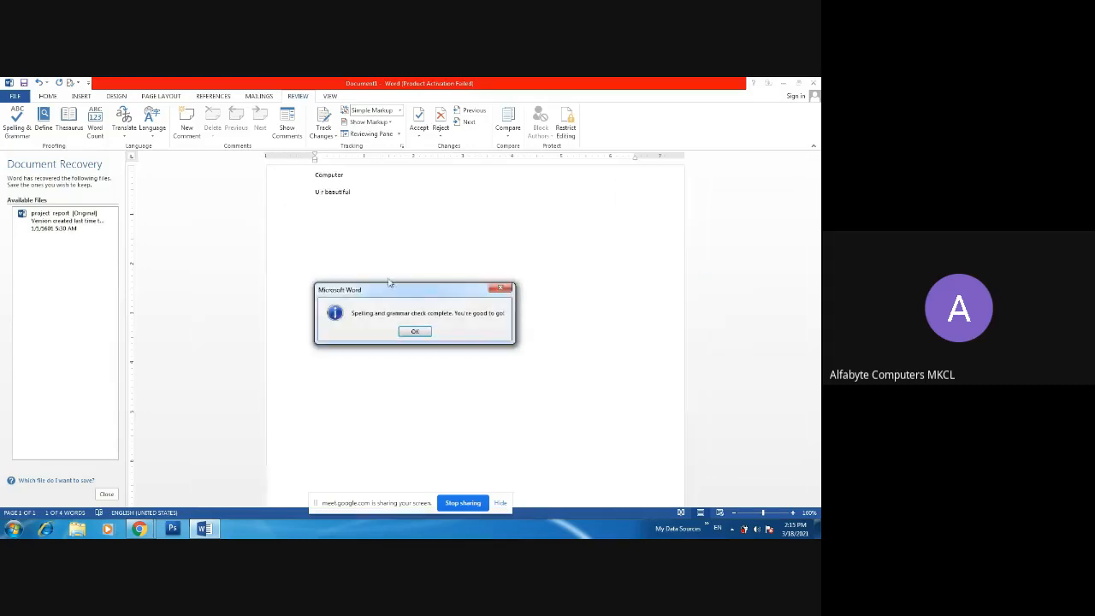
{"action": "left_click", "coordinate": [415, 332]}
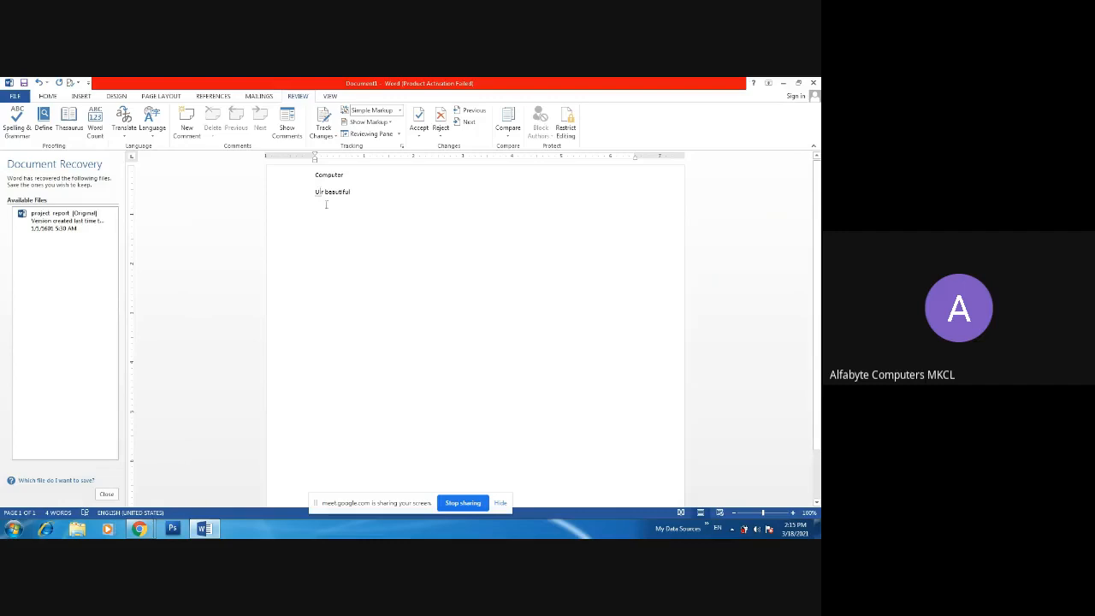
Run the spelling and grammar check again with the cursor at "U" on the second line.
{"action": "mouse_move", "coordinate": [322, 203]}
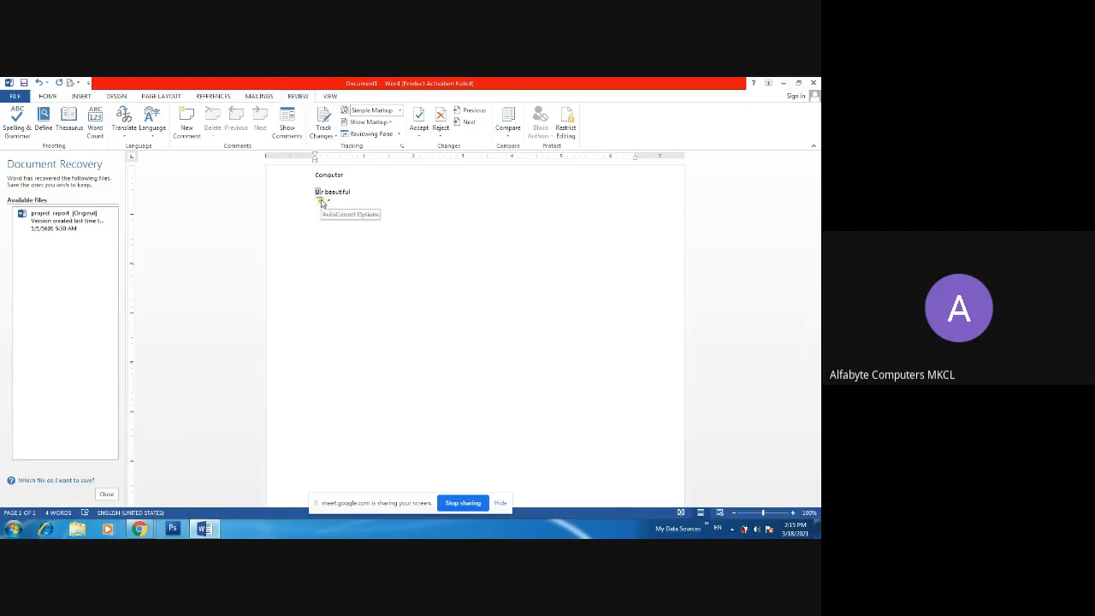
{"action": "left_click", "coordinate": [15, 128]}
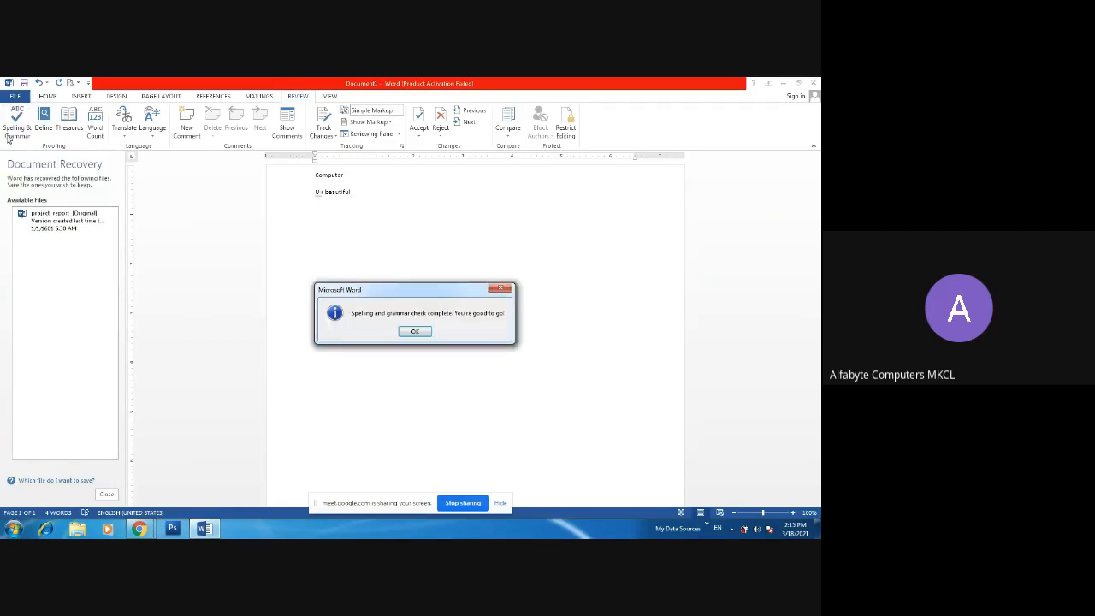
{"action": "left_click", "coordinate": [426, 331]}
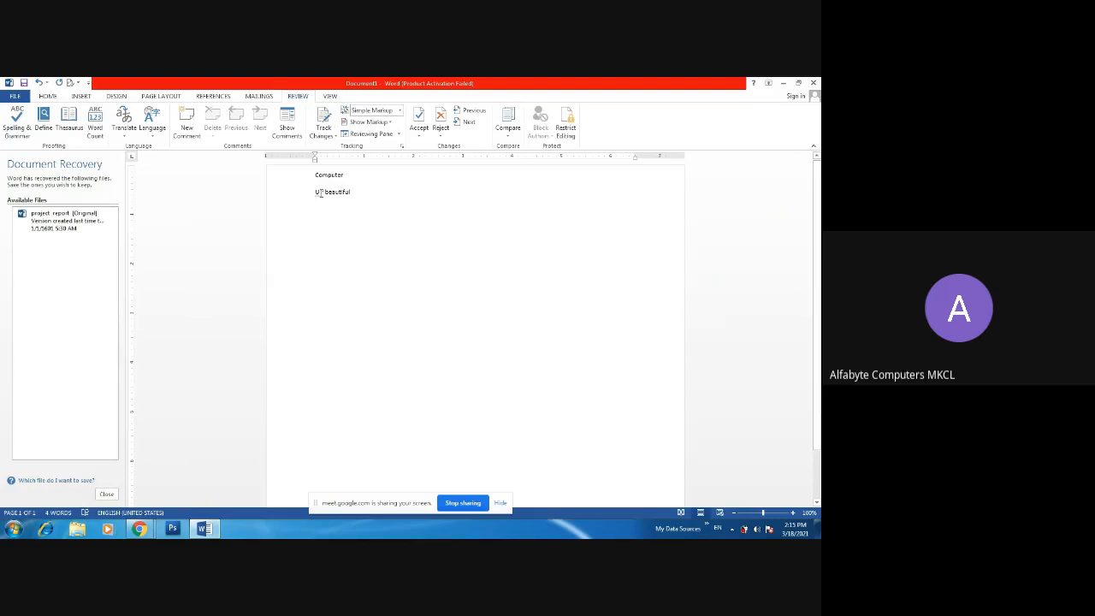
Check the spelling and grammar of only the selected "U r", and continue with the rest of the document.
{"action": "right_click", "coordinate": [320, 193]}
{"action": "left_click", "coordinate": [315, 189]}
{"action": "double_click", "coordinate": [323, 192]}
{"action": "left_click", "coordinate": [15, 126]}
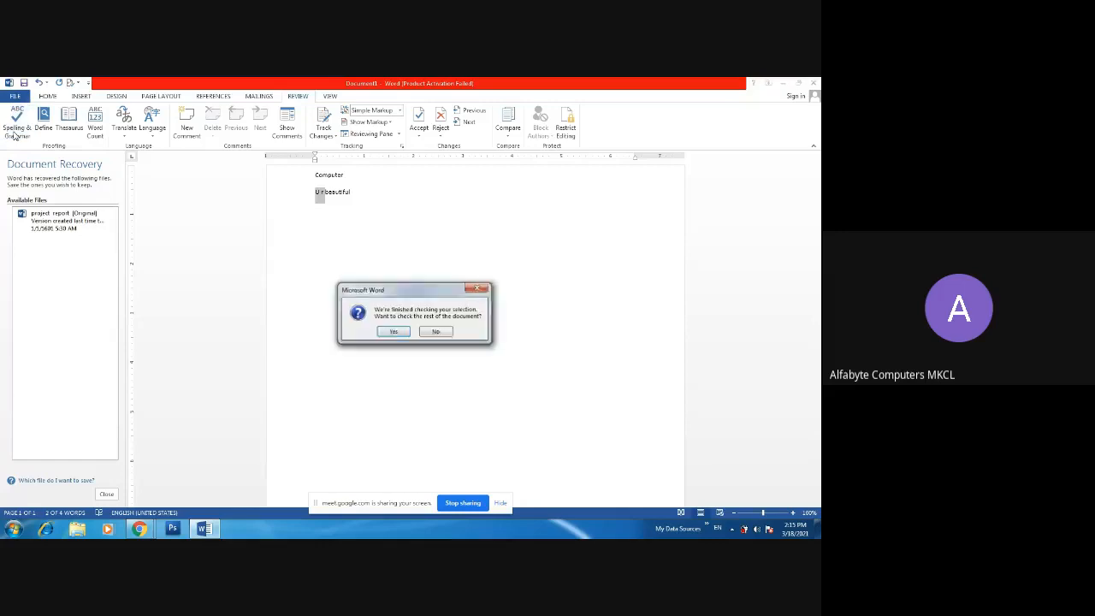
{"action": "left_click", "coordinate": [401, 333]}
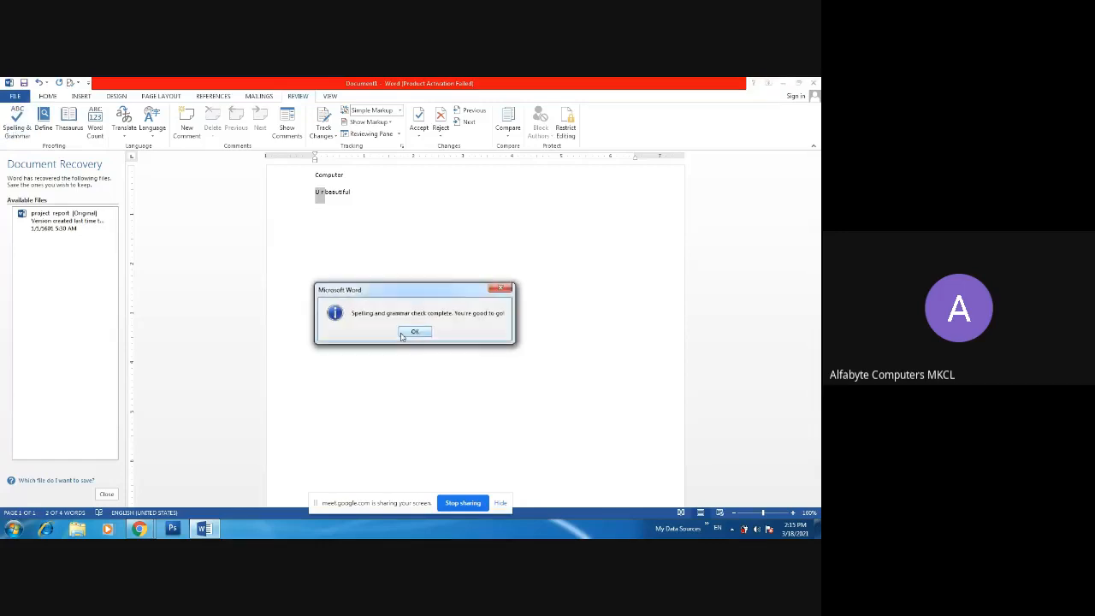
{"action": "left_click", "coordinate": [401, 334]}
{"action": "left_click", "coordinate": [364, 189]}
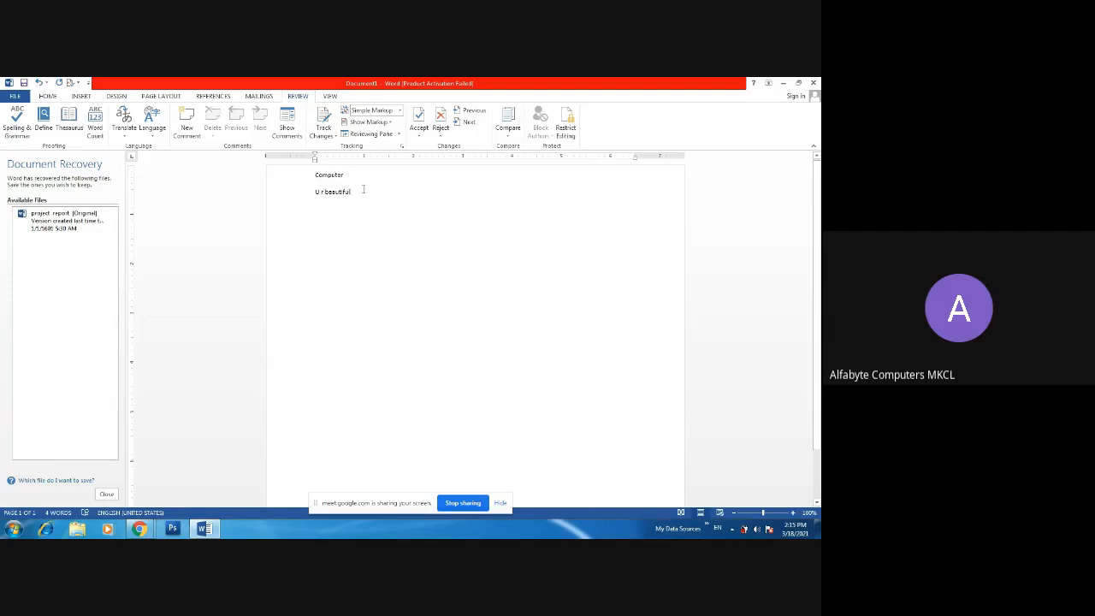
Look up the dictionary definition of "beautiful" on the second line, and close the Dictionaries pane.
{"action": "left_click", "coordinate": [40, 129]}
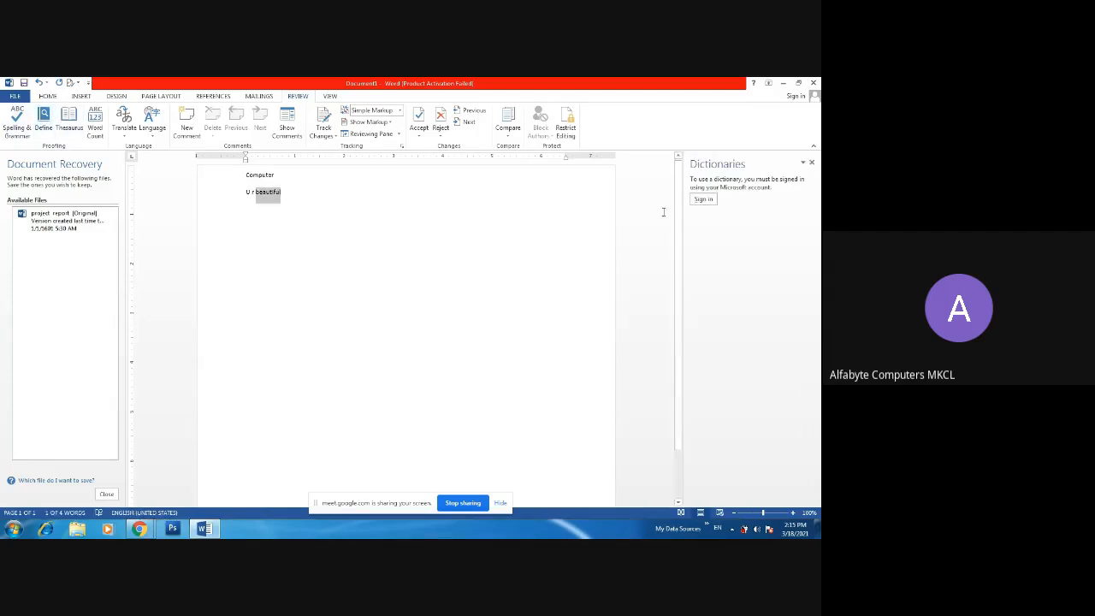
{"action": "left_click", "coordinate": [812, 163]}
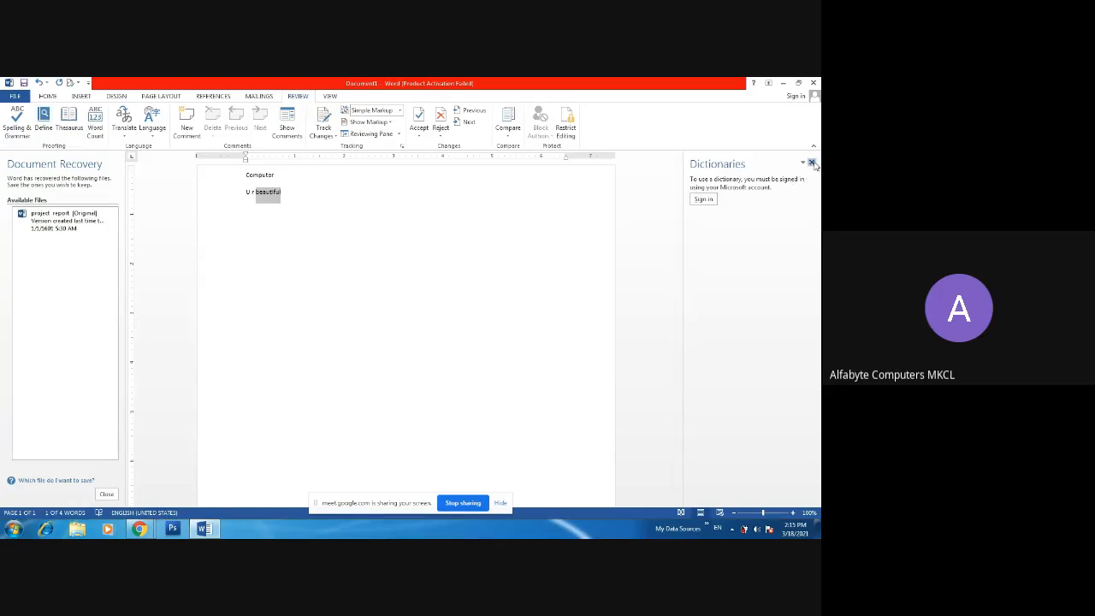
{"action": "left_click", "coordinate": [481, 328]}
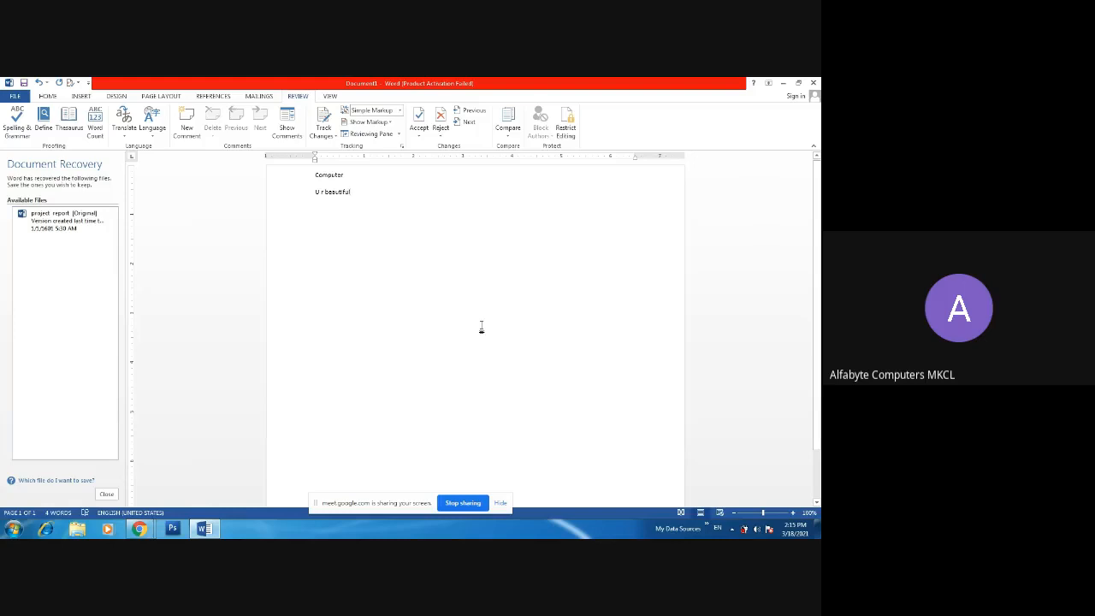
Replace the phrase "U r beautiful" on the second line with "Your".
{"action": "key", "text": "BackSpace"}
{"action": "key", "text": "BackSpace"}
{"action": "key", "text": "BackSpace"}
{"action": "key", "text": "BackSpace"}
{"action": "key", "text": "BackSpace"}
{"action": "key", "text": "BackSpace"}
{"action": "key", "text": "BackSpace"}
{"action": "key", "text": "BackSpace"}
{"action": "key", "text": "BackSpace"}
{"action": "key", "text": "BackSpace"}
{"action": "key", "text": "BackSpace"}
{"action": "key", "text": "BackSpace"}
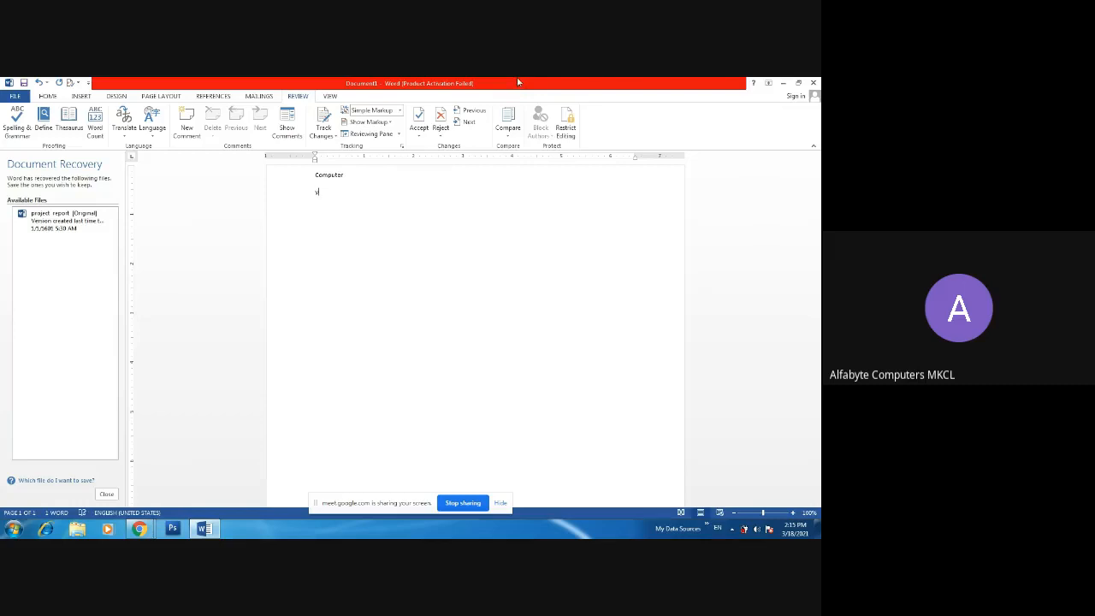
{"action": "type", "text": "our"}
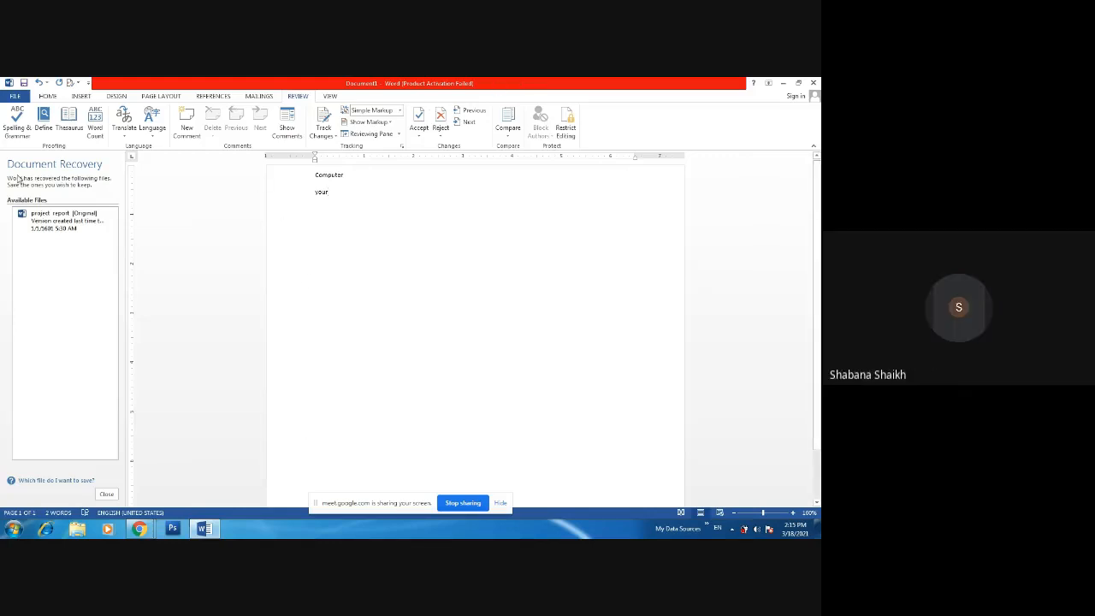
{"action": "left_click", "coordinate": [48, 96]}
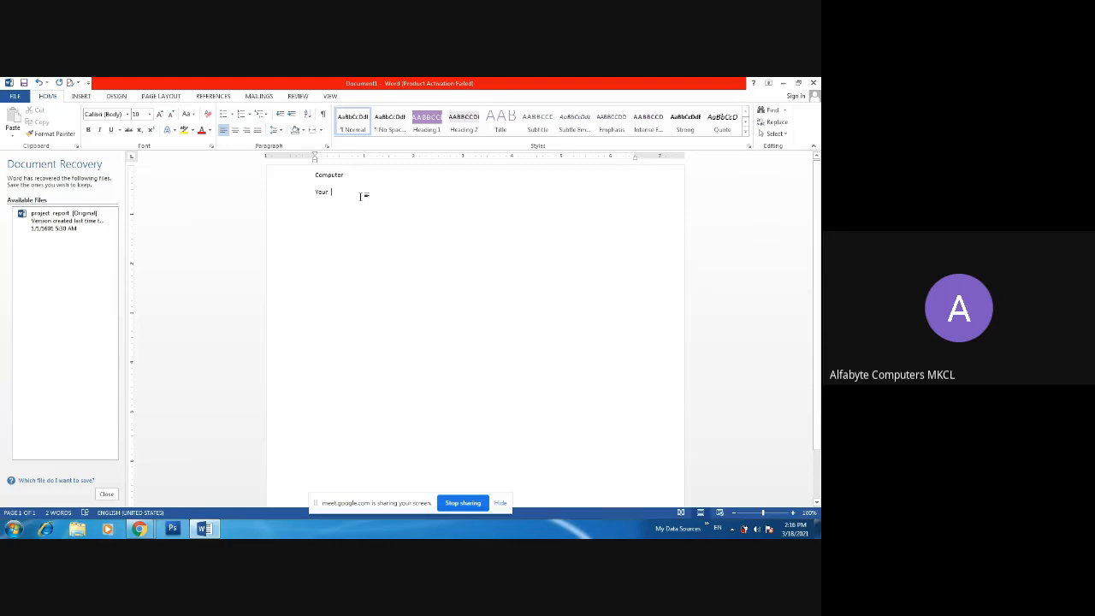
Add the misspelled word "betiful" after "Your" on the second line.
{"action": "type", "text": "ide"}
{"action": "left_click", "coordinate": [359, 192]}
{"action": "key", "text": "BackSpace"}
{"action": "key", "text": "BackSpace"}
{"action": "key", "text": "BackSpace"}
{"action": "key", "text": "BackSpace"}
{"action": "left_click", "coordinate": [297, 97]}
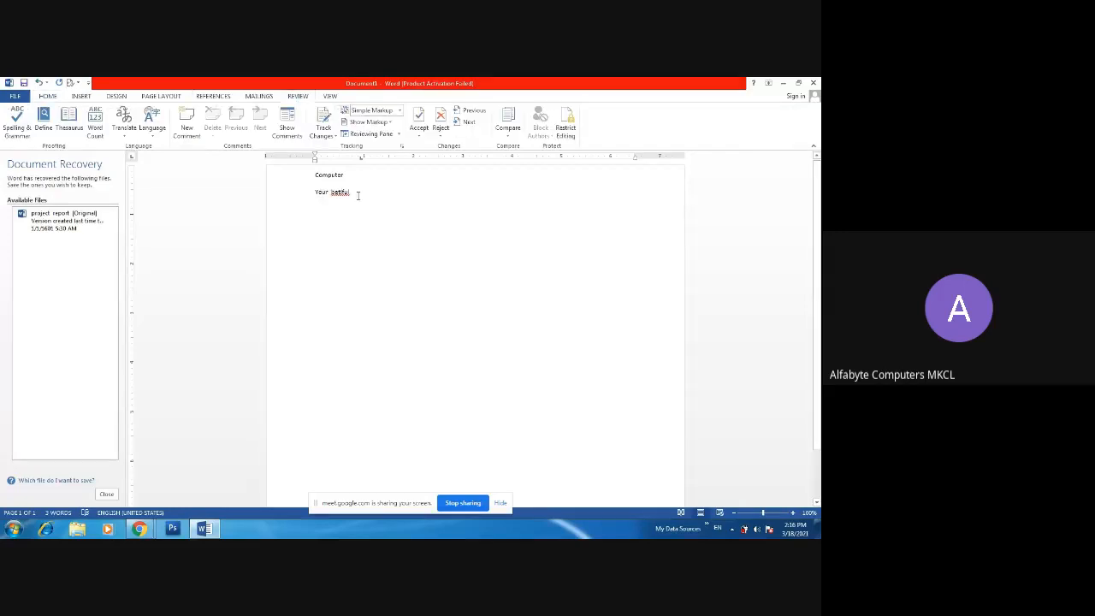
Run the spelling and grammar check on the selected "Your betiful", and retype the flagged word as "beatiful".
{"action": "left_click_drag", "start_coordinate": [356, 195], "coordinate": [315, 191]}
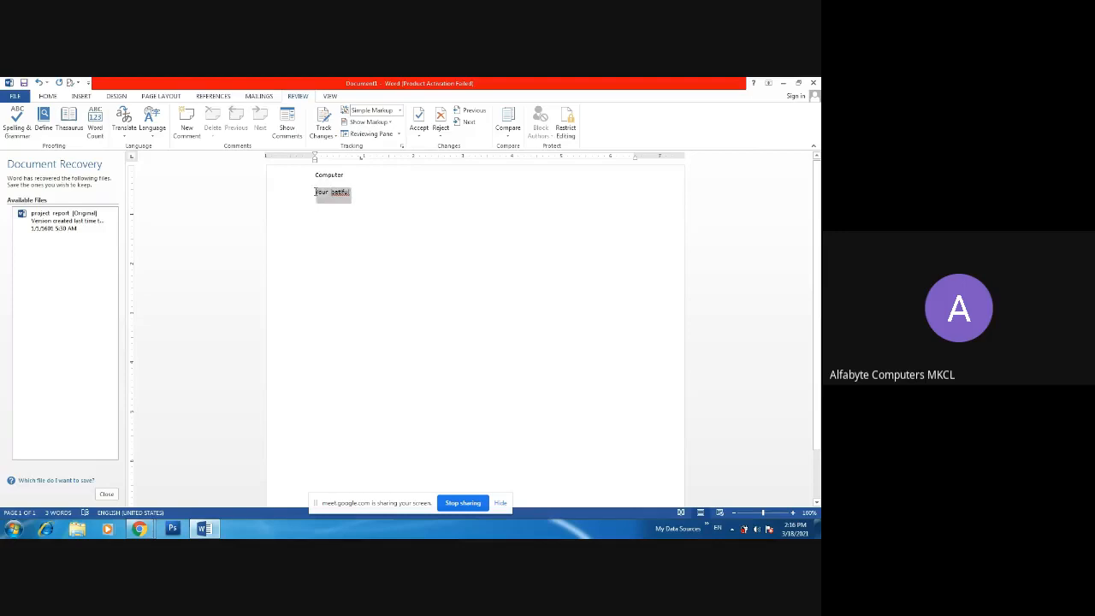
{"action": "left_click", "coordinate": [26, 133]}
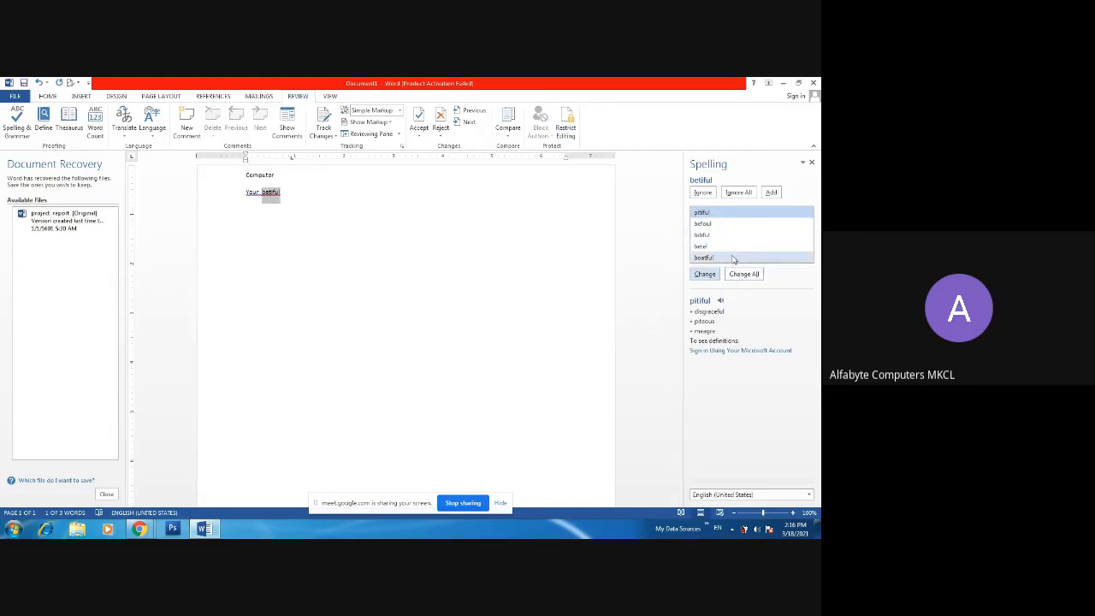
{"action": "left_click", "coordinate": [308, 215]}
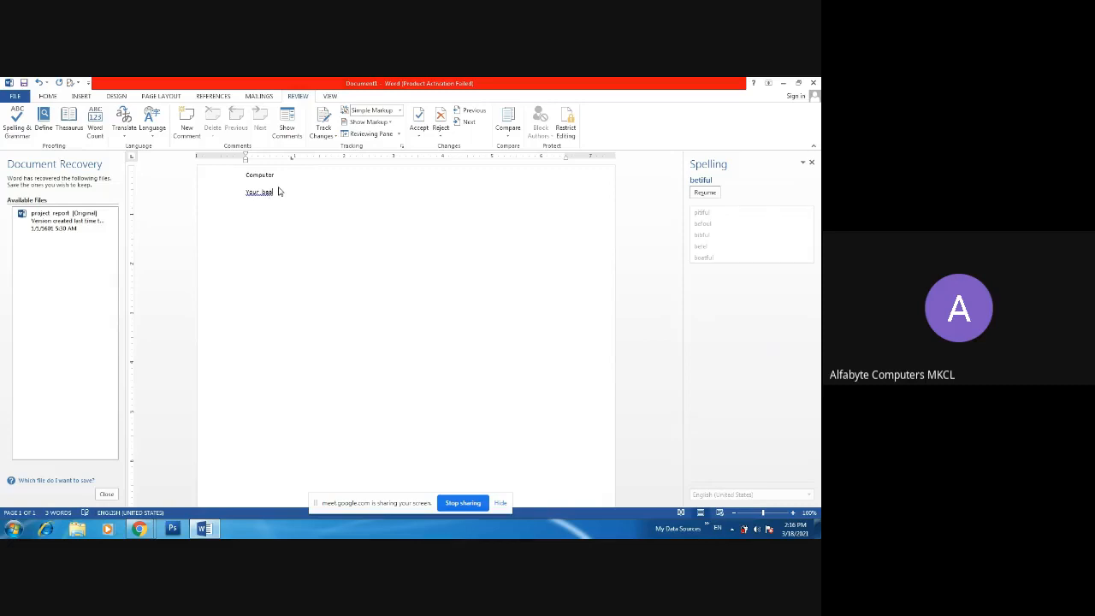
{"action": "type", "text": "ti"}
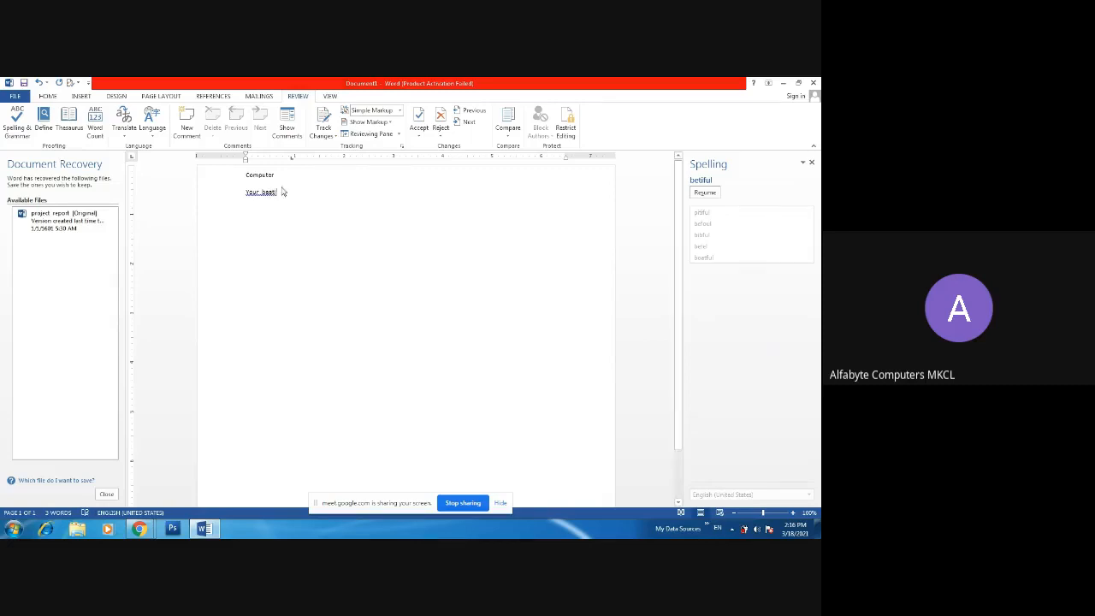
{"action": "type", "text": "ful"}
Change "beatiful" to the suggestion "beautiful", and accept the grammar suggestion that removes the extra space after "Your".
{"action": "left_click_drag", "start_coordinate": [283, 193], "coordinate": [246, 174]}
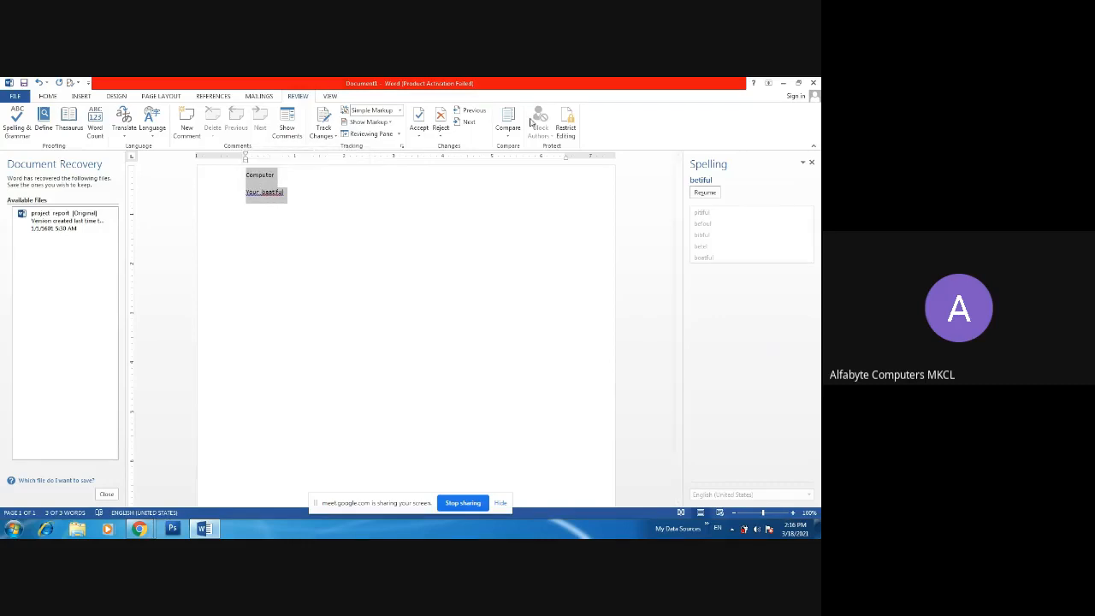
{"action": "left_click", "coordinate": [281, 193]}
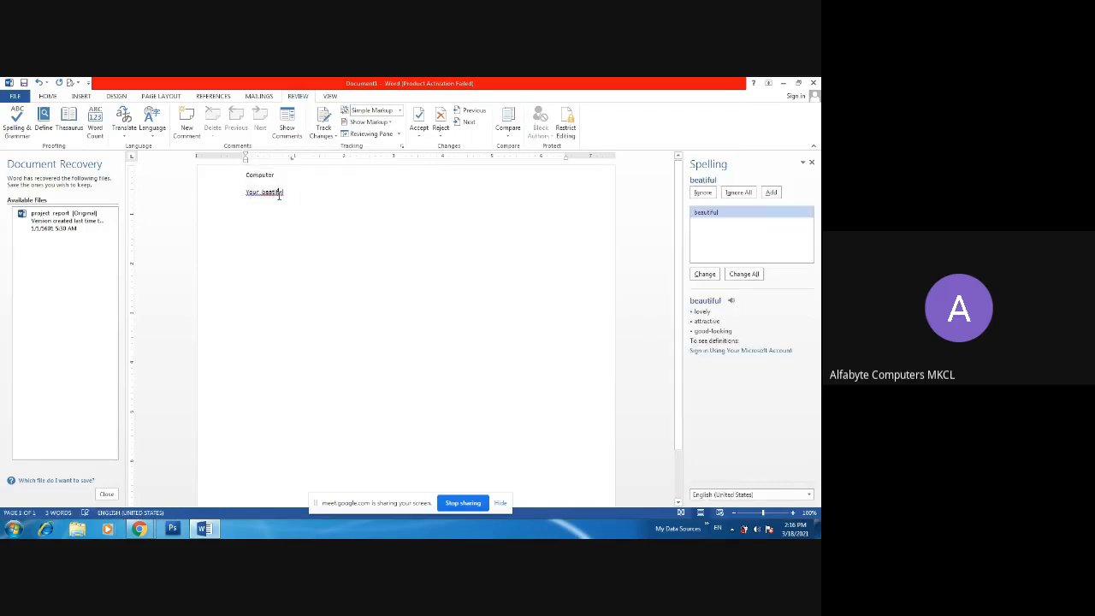
{"action": "left_click", "coordinate": [705, 274]}
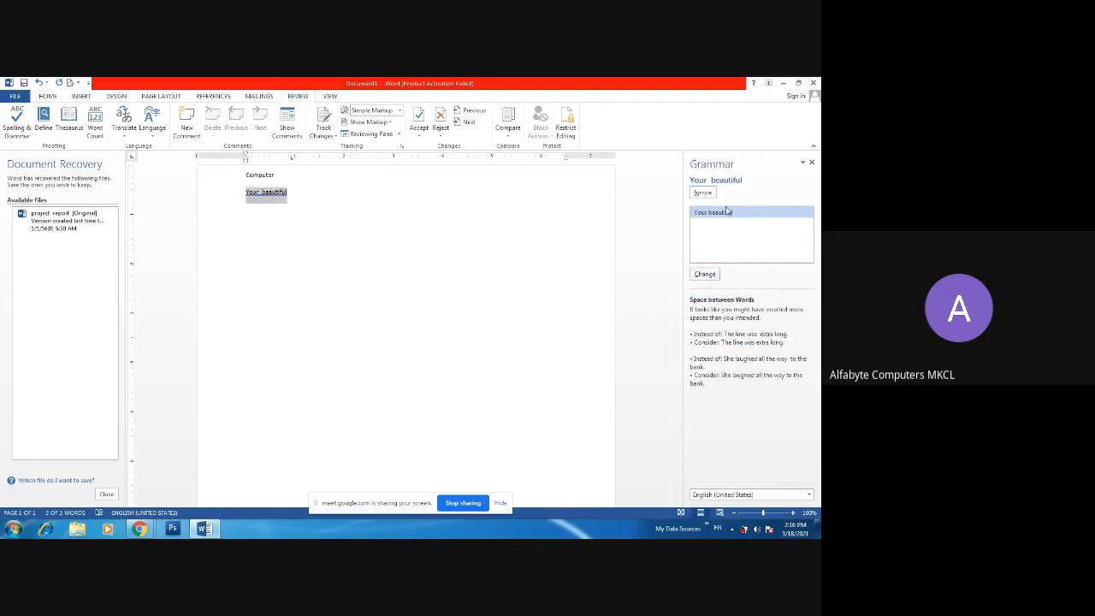
{"action": "left_click", "coordinate": [705, 274]}
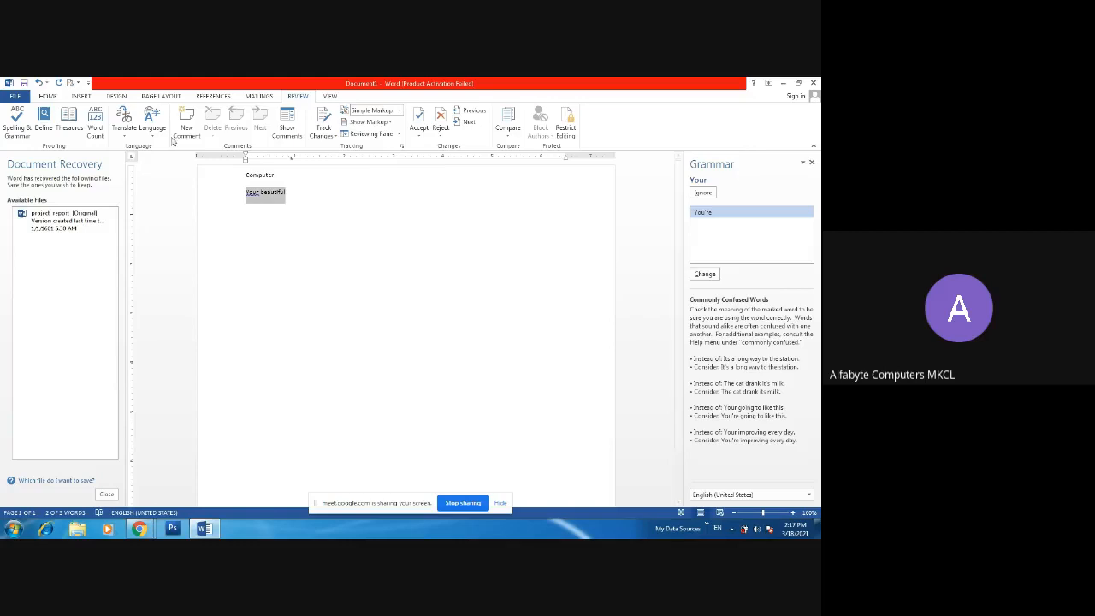
Change "Your" to the grammar suggestion "You're" and finish the spelling and grammar check.
{"action": "left_click", "coordinate": [285, 193]}
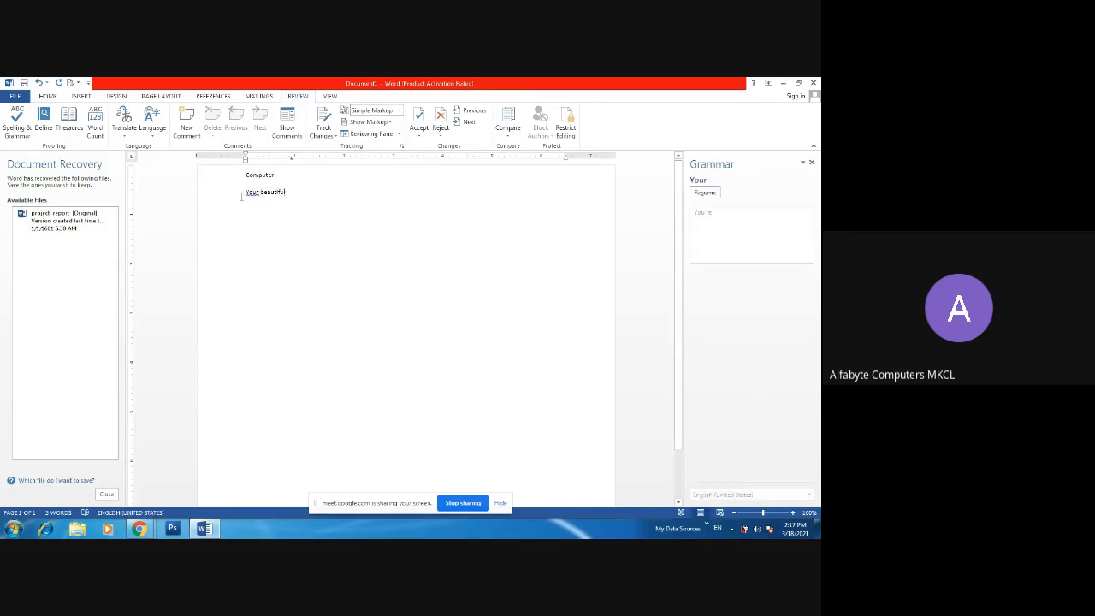
{"action": "left_click", "coordinate": [254, 191]}
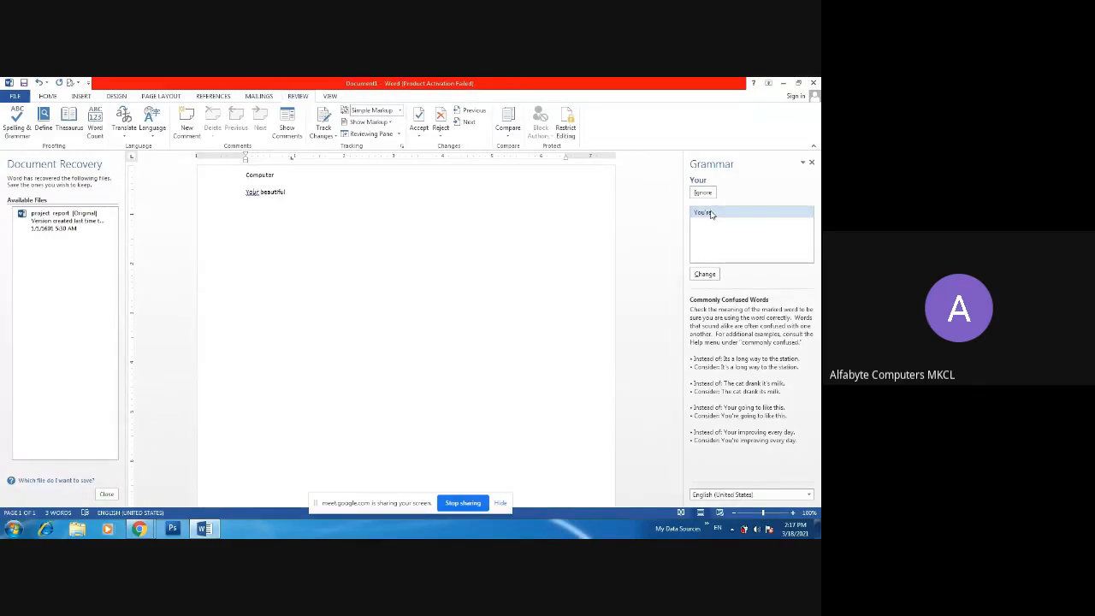
{"action": "left_click", "coordinate": [704, 275]}
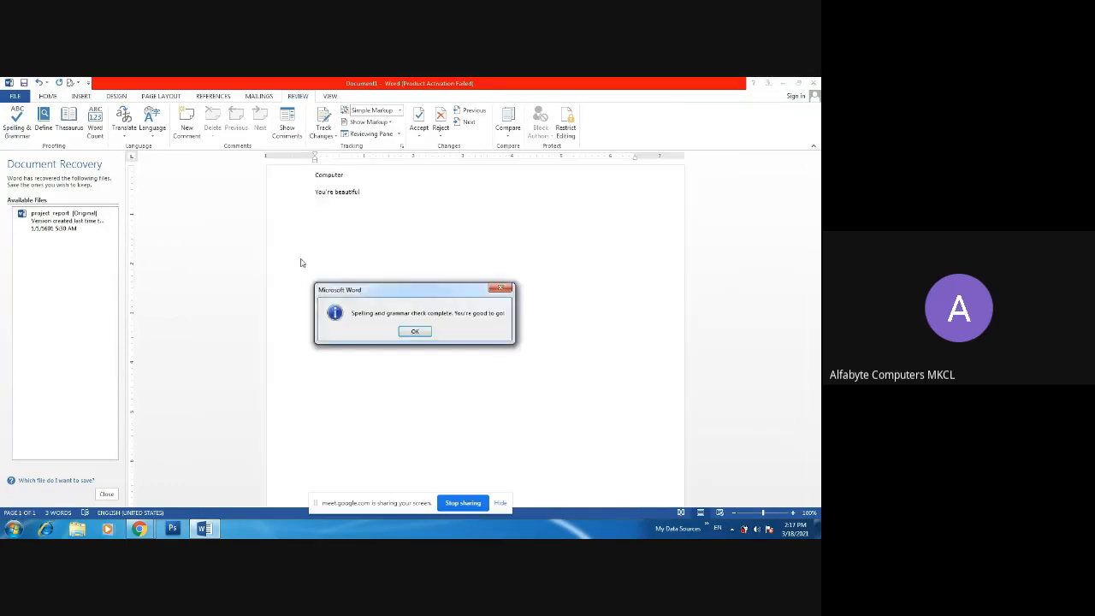
{"action": "left_click", "coordinate": [414, 332]}
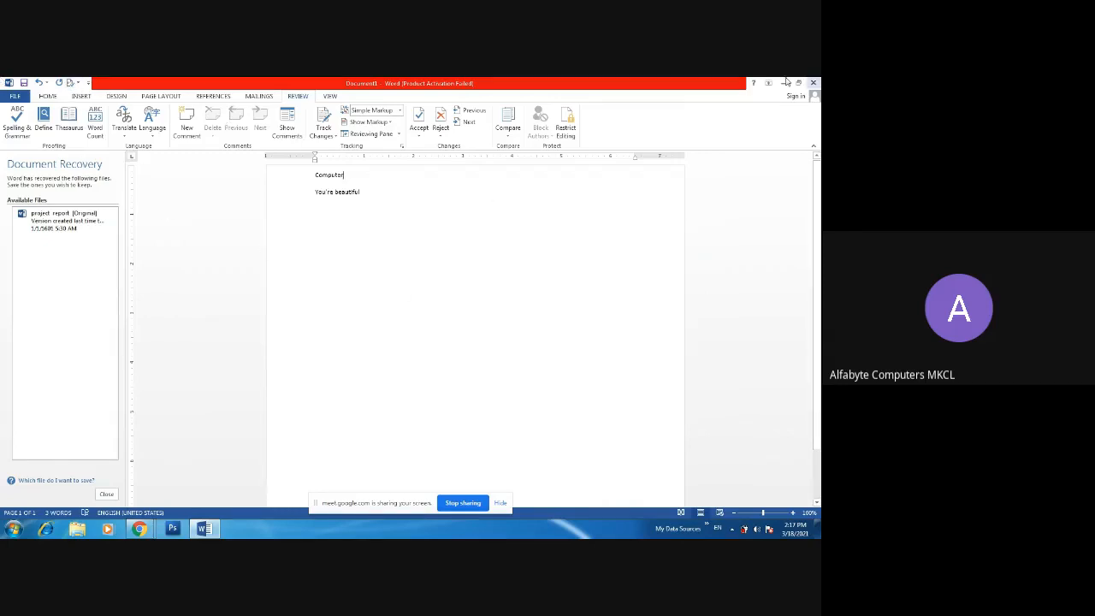
{"action": "mouse_move", "coordinate": [138, 529]}
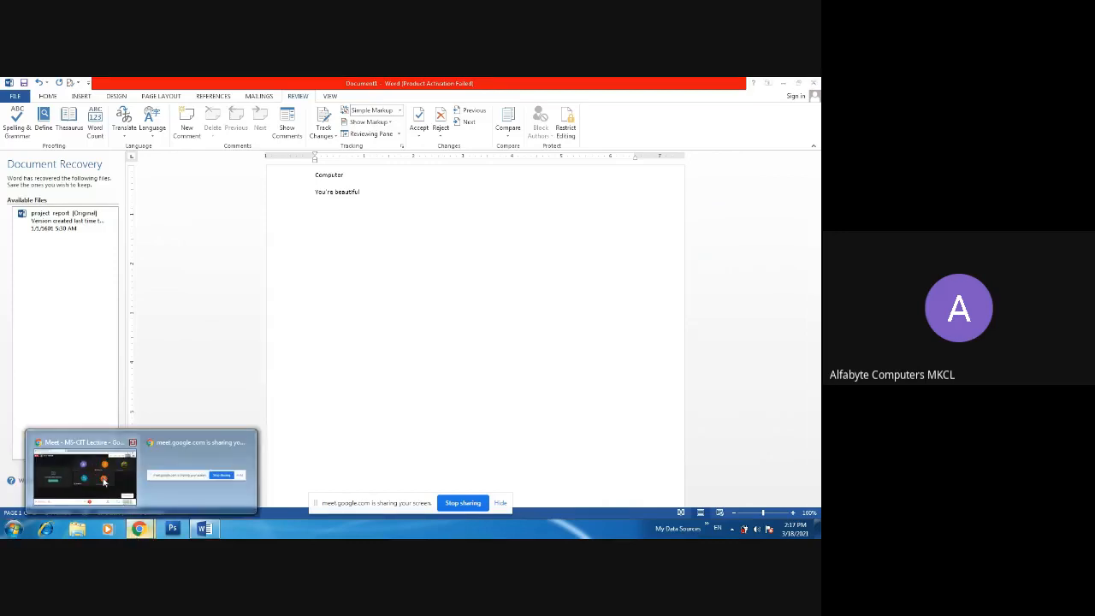
{"action": "left_click", "coordinate": [104, 481]}
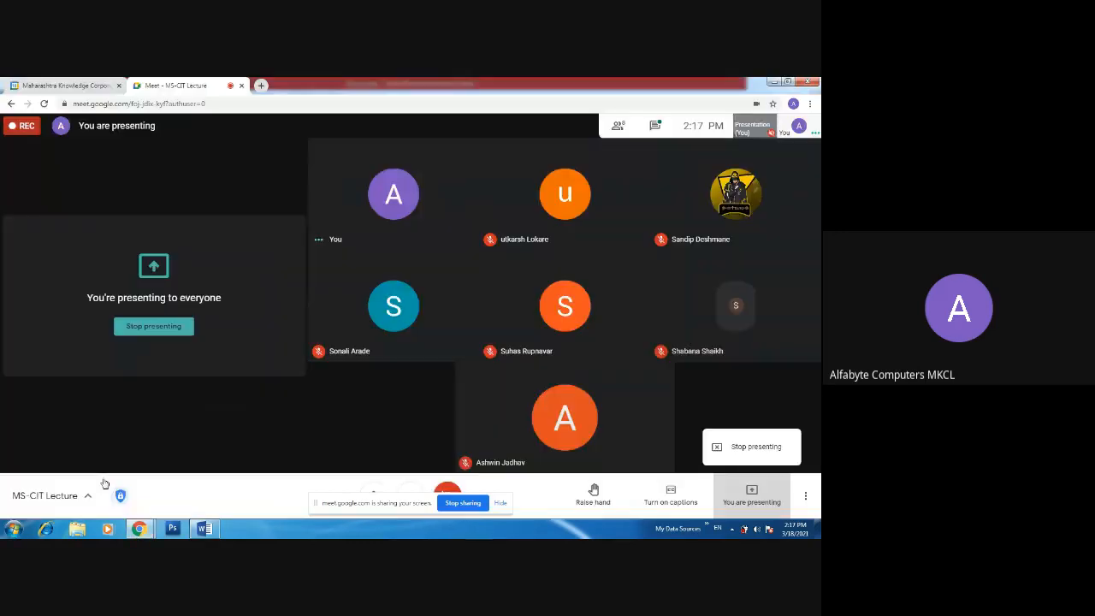
{"action": "left_click", "coordinate": [262, 85]}
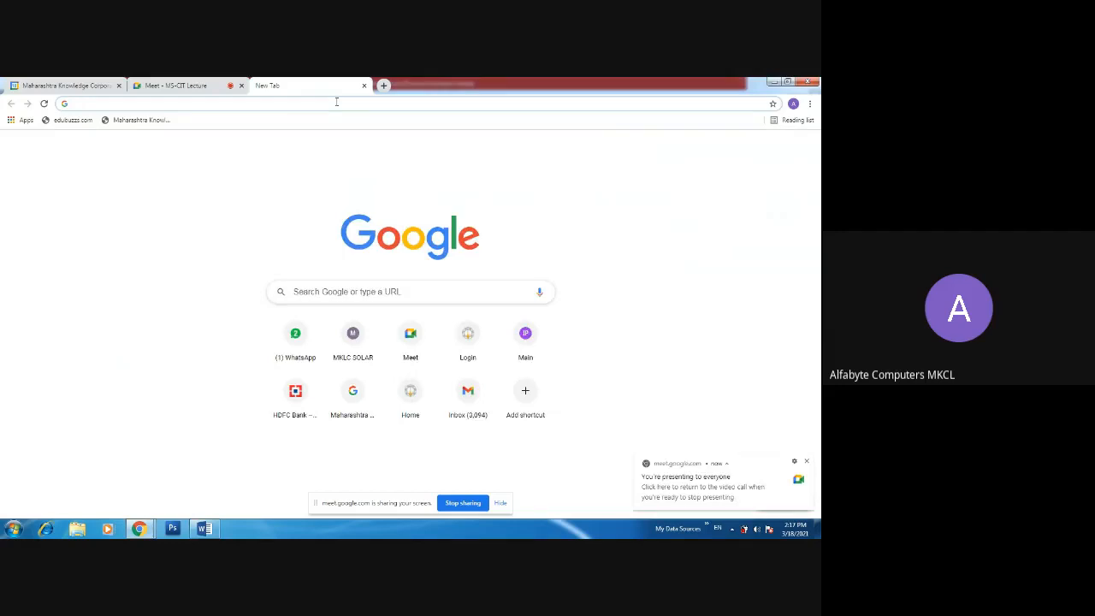
{"action": "left_click", "coordinate": [778, 84]}
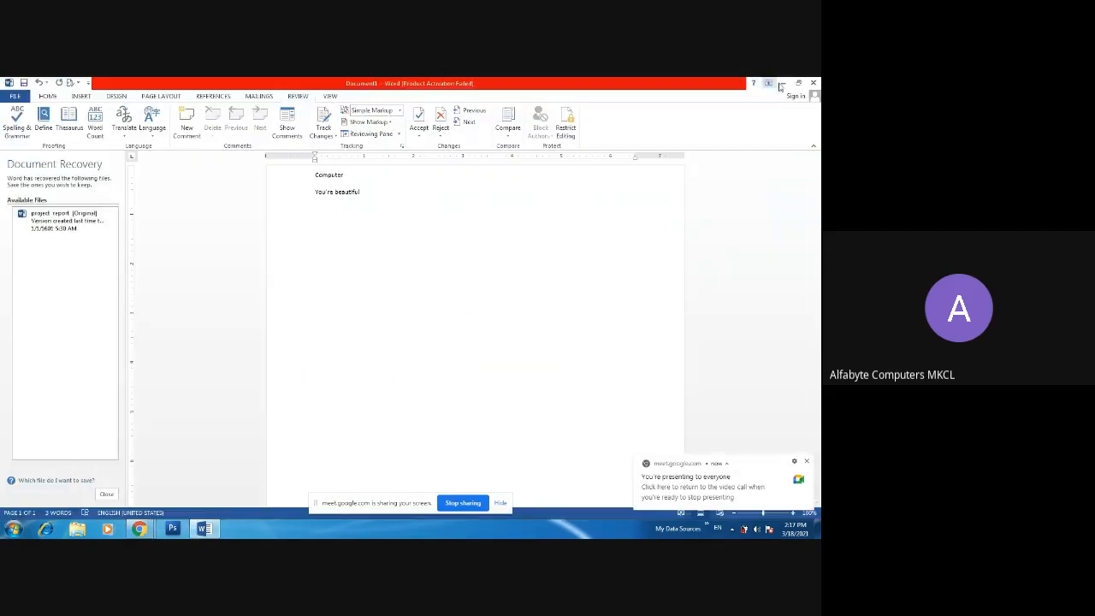
Open the question 4 document from the desktop, copy all of its text, and return to Document1.
{"action": "left_click", "coordinate": [781, 84]}
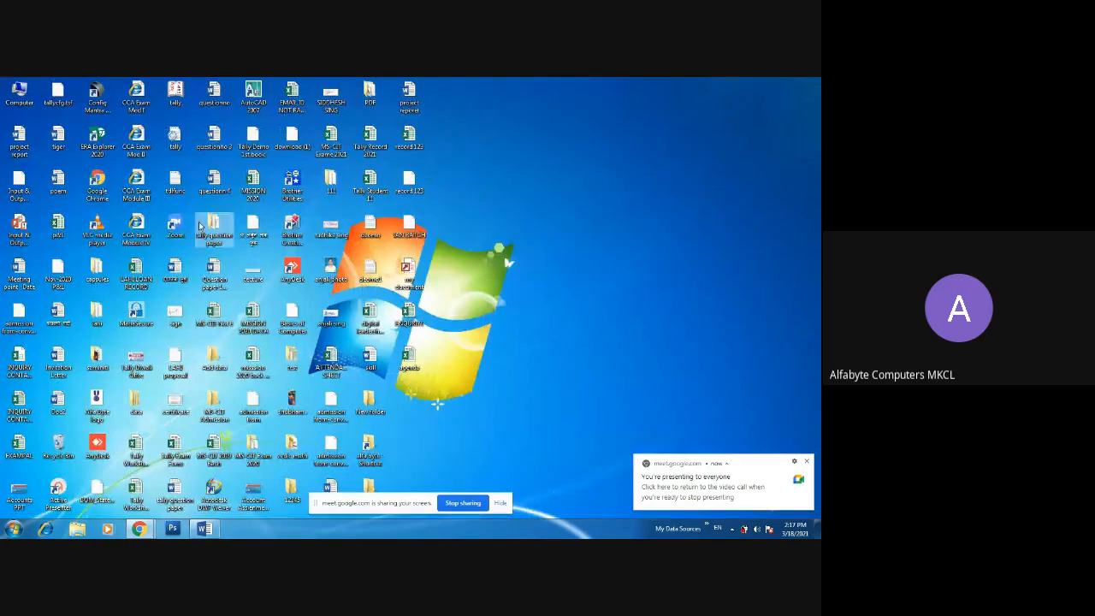
{"action": "double_click", "coordinate": [216, 193]}
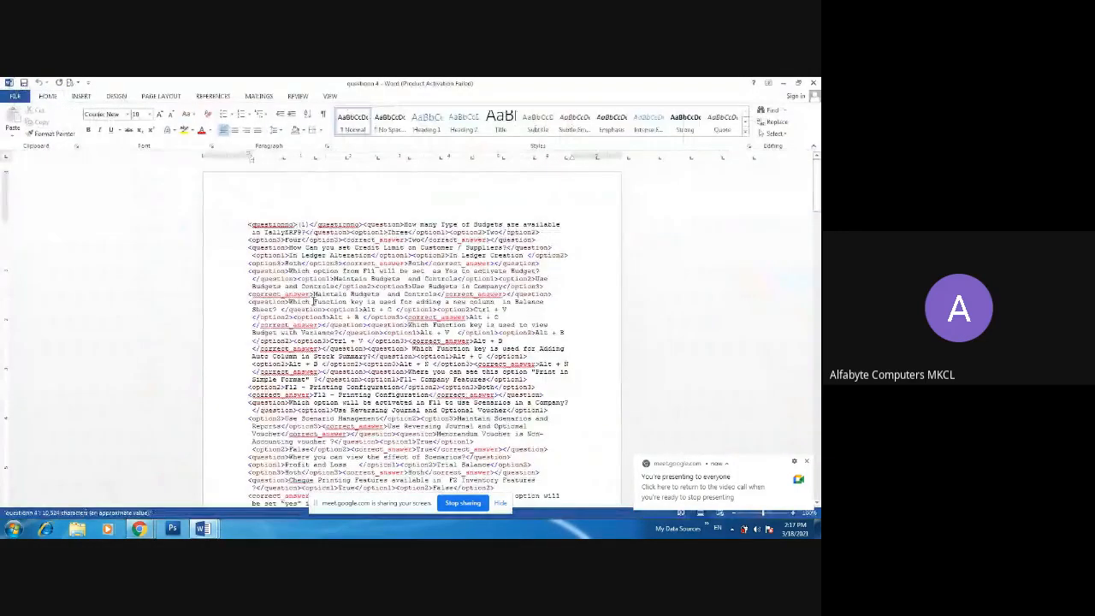
{"action": "key", "text": "ctrl+a"}
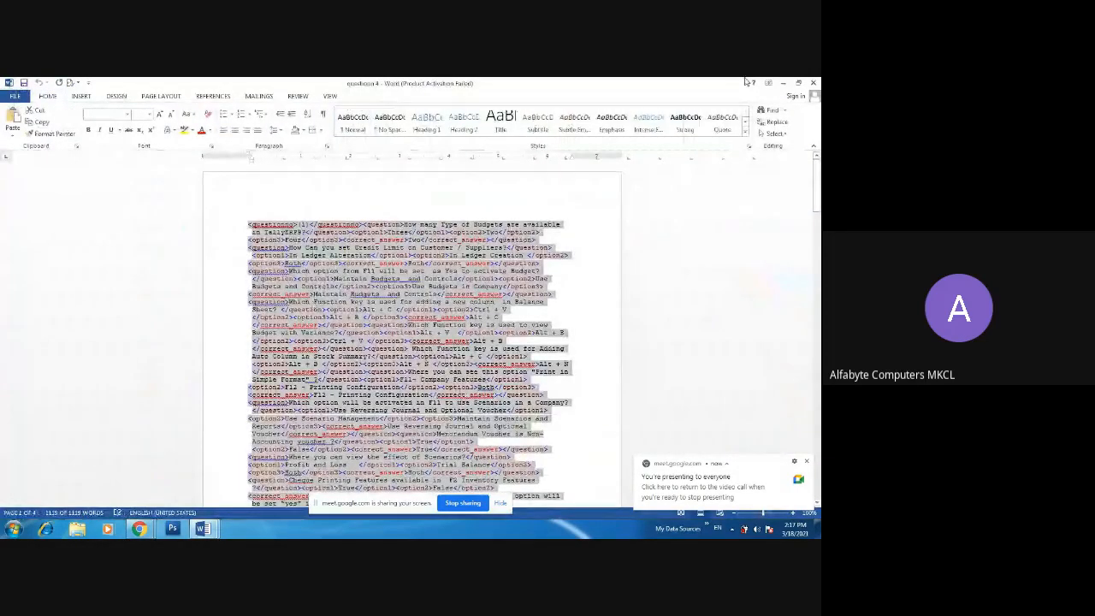
{"action": "left_click", "coordinate": [783, 83]}
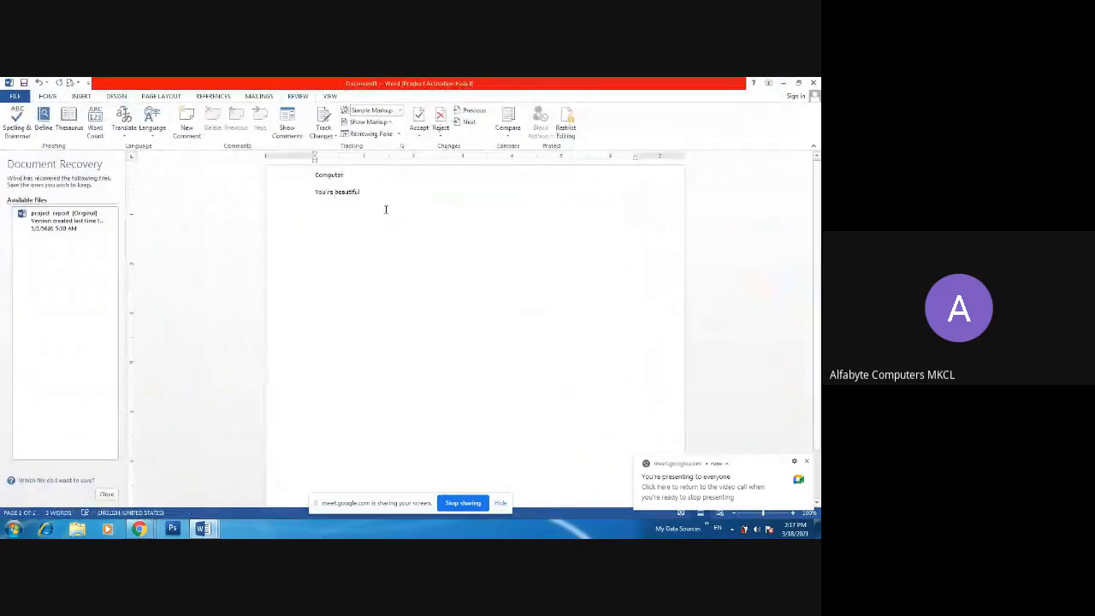
Replace both lines of text in Document1 with the copied question text.
{"action": "left_click_drag", "start_coordinate": [389, 237], "coordinate": [305, 177]}
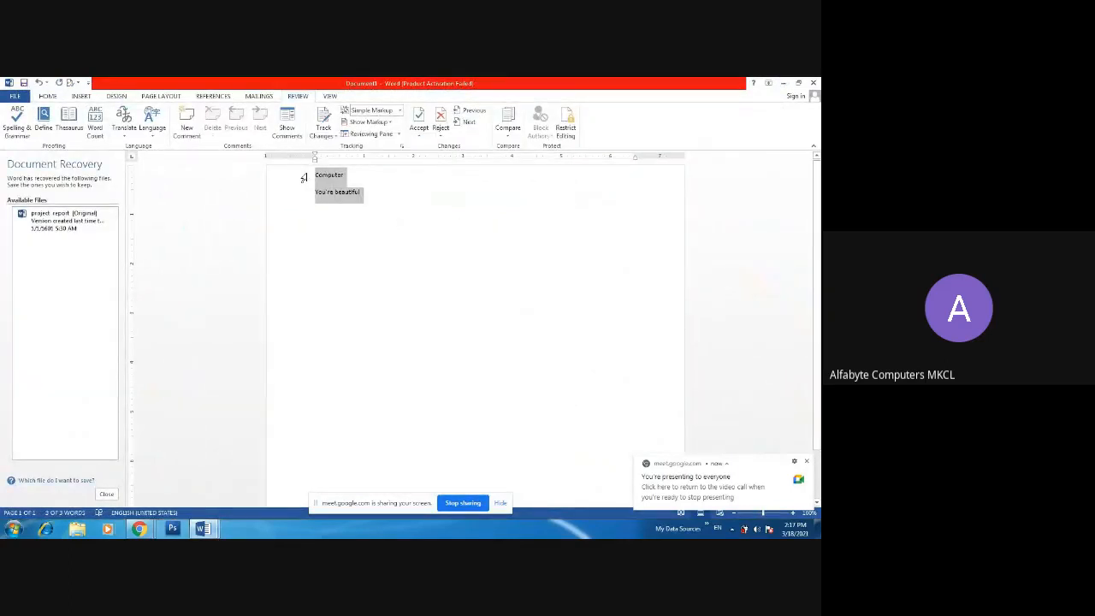
{"action": "key", "text": "ctrl+v"}
{"action": "scroll", "coordinate": [315, 218], "scroll_direction": "down", "scroll_amount": 20}
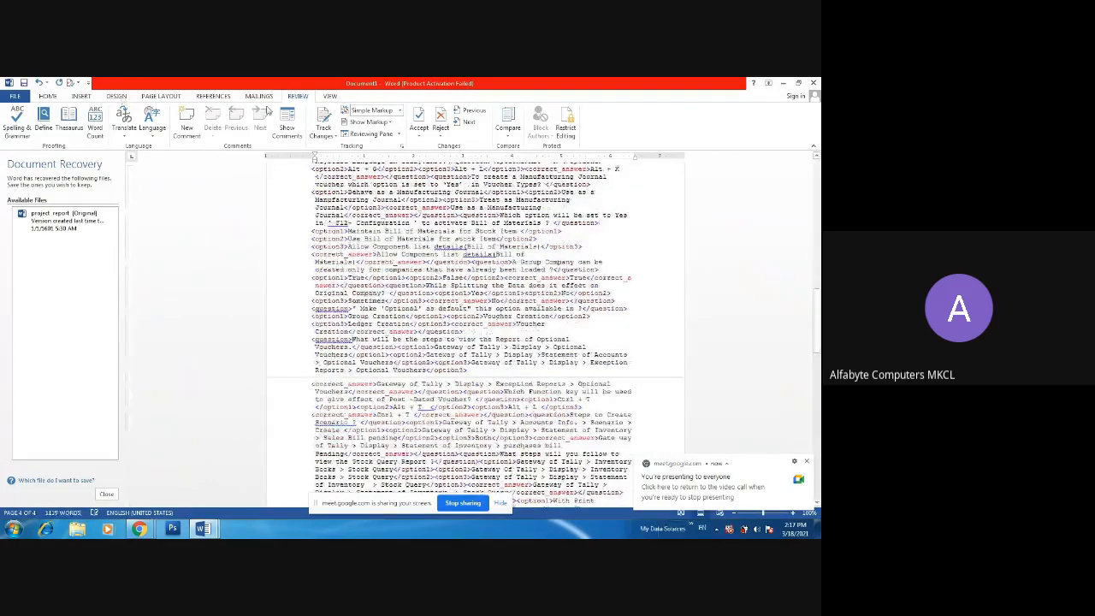
In the project report document, select part of the word "Creating" below the Title banner and look up its dictionary definition.
{"action": "left_click", "coordinate": [44, 122]}
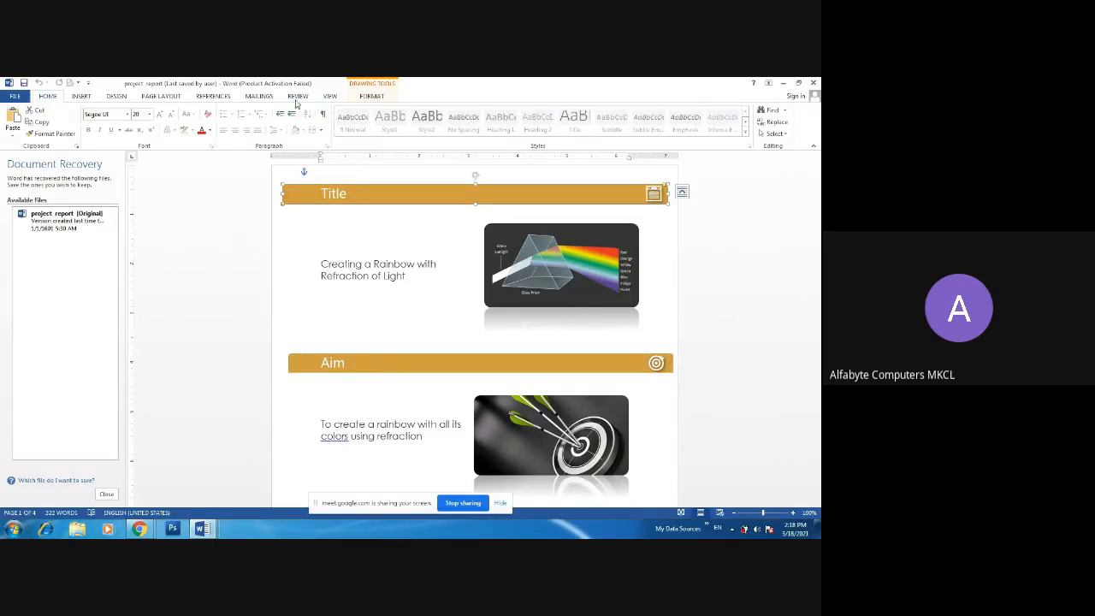
{"action": "left_click", "coordinate": [82, 97]}
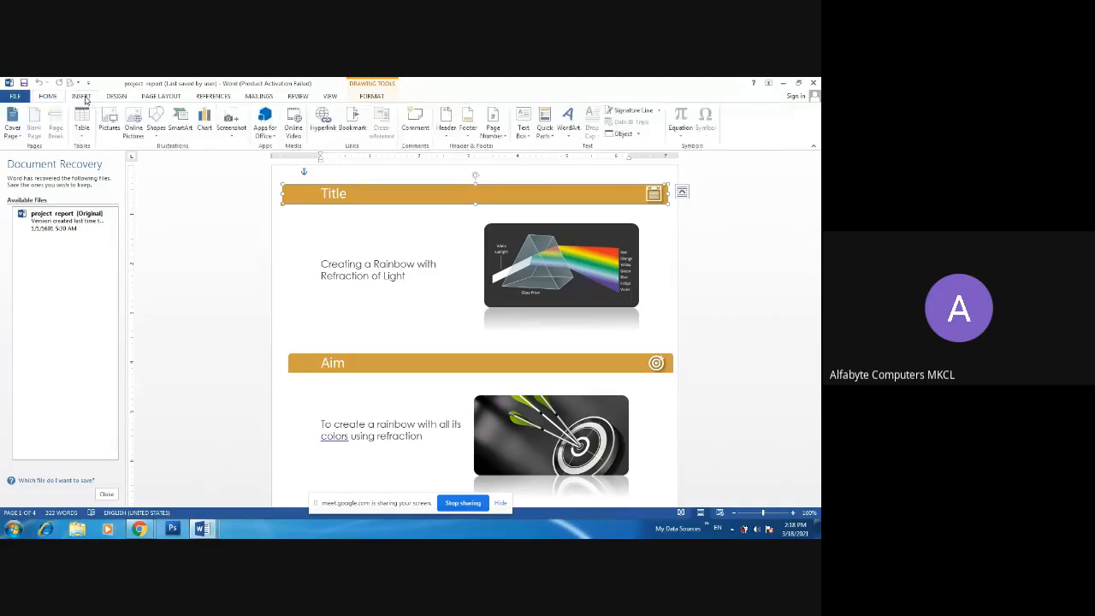
{"action": "left_click", "coordinate": [331, 97]}
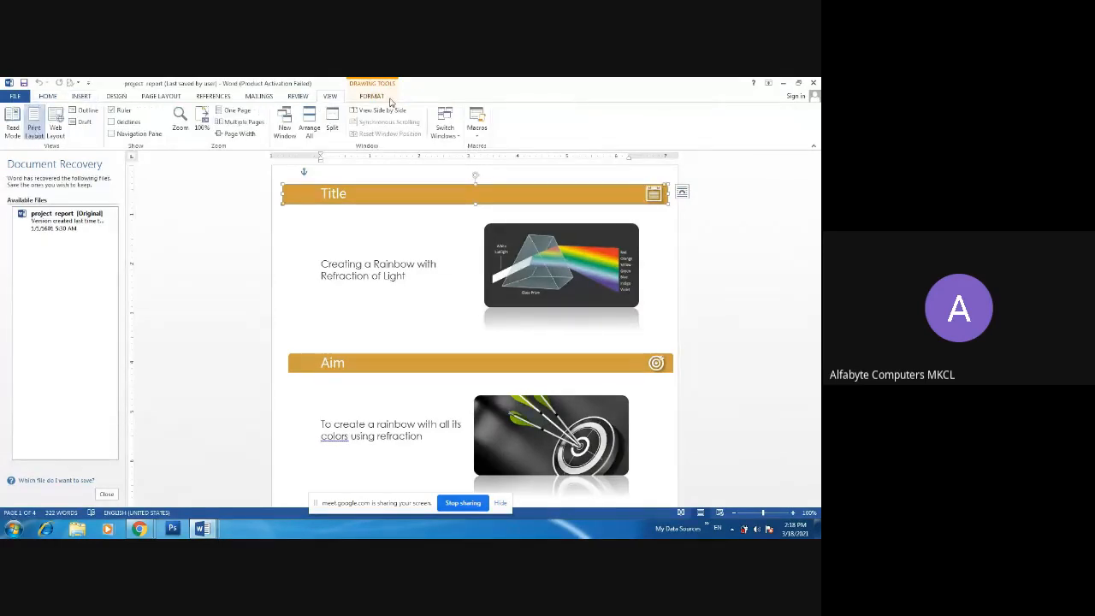
{"action": "left_click", "coordinate": [296, 99]}
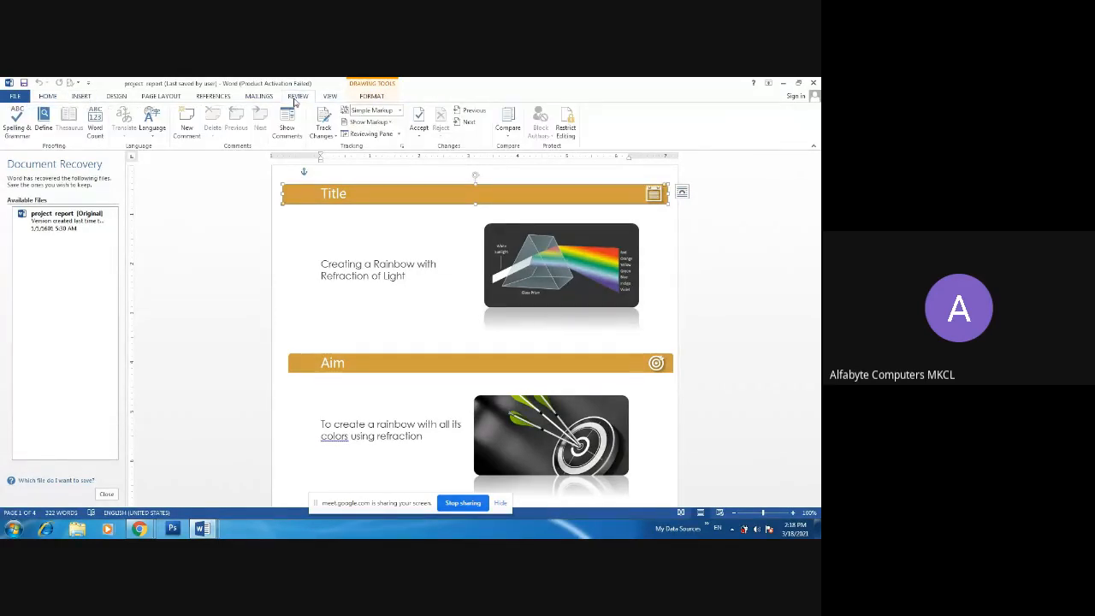
{"action": "left_click", "coordinate": [380, 275]}
{"action": "left_click_drag", "start_coordinate": [351, 266], "coordinate": [337, 266]}
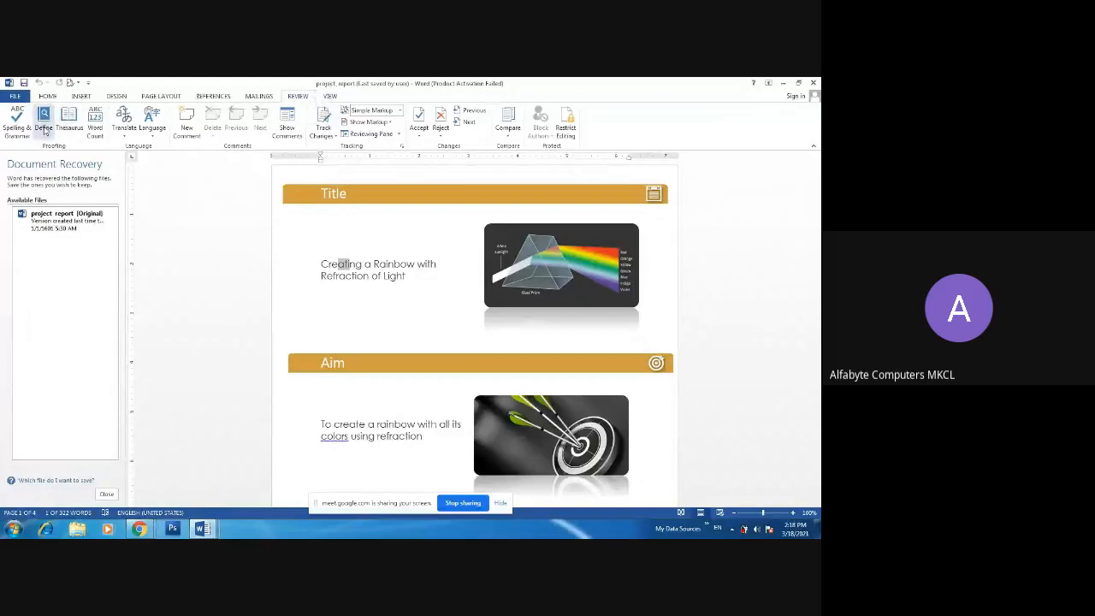
{"action": "left_click", "coordinate": [45, 128]}
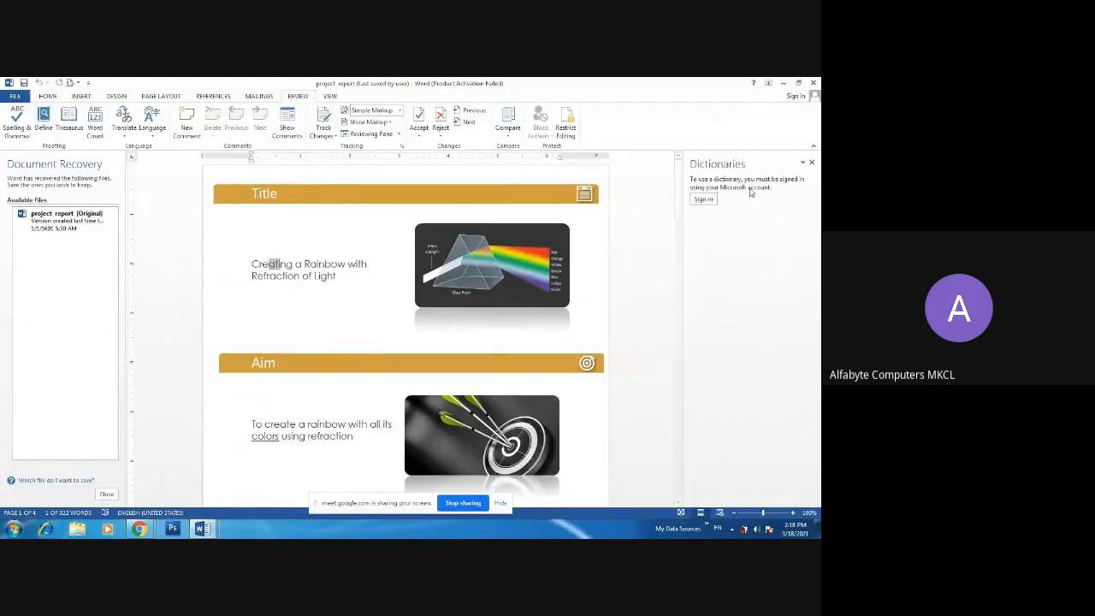
Open the Microsoft account sign-in prompt for the dictionary, dismiss it without signing in, and close the Dictionaries pane.
{"action": "left_click", "coordinate": [705, 198]}
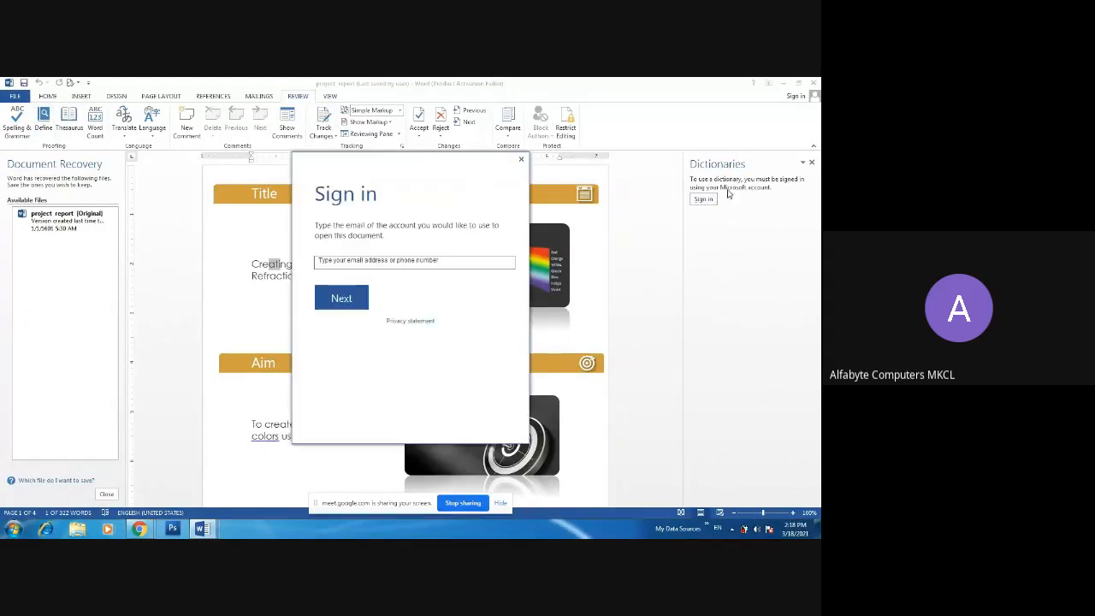
{"action": "left_click", "coordinate": [358, 305]}
{"action": "left_click", "coordinate": [521, 160]}
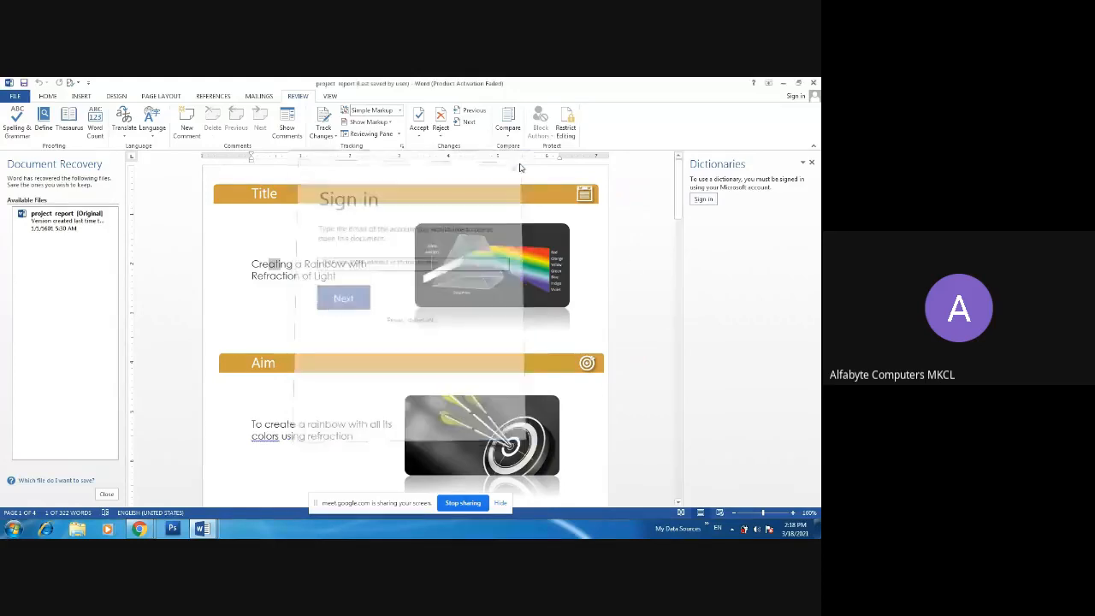
{"action": "left_click", "coordinate": [812, 162]}
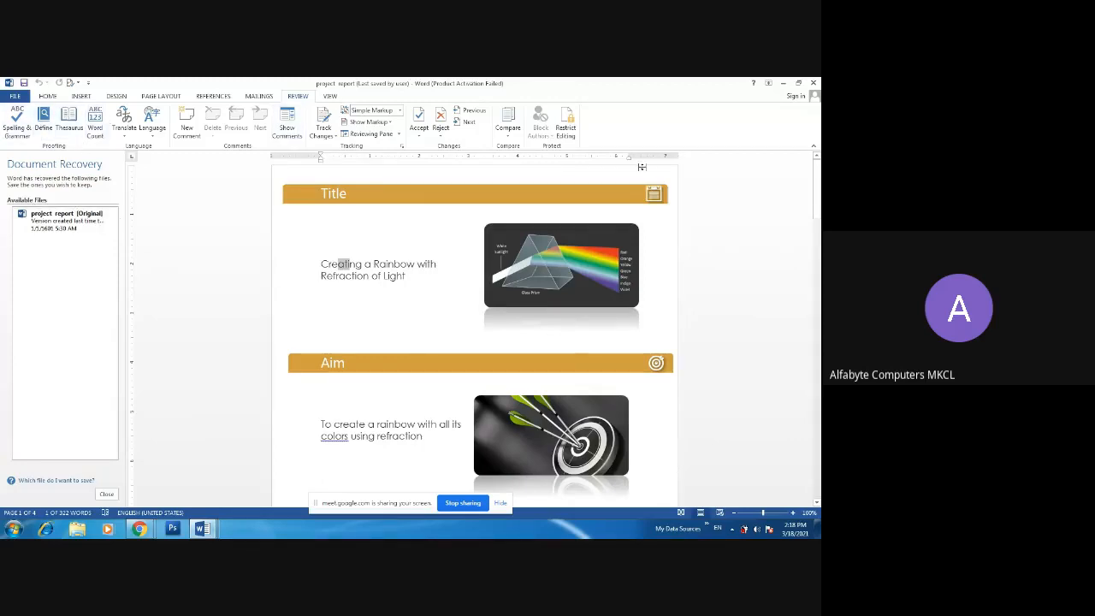
Select the whole word "Creating" below the Title banner, look up its definition, and close the Dictionaries pane.
{"action": "left_click", "coordinate": [43, 124]}
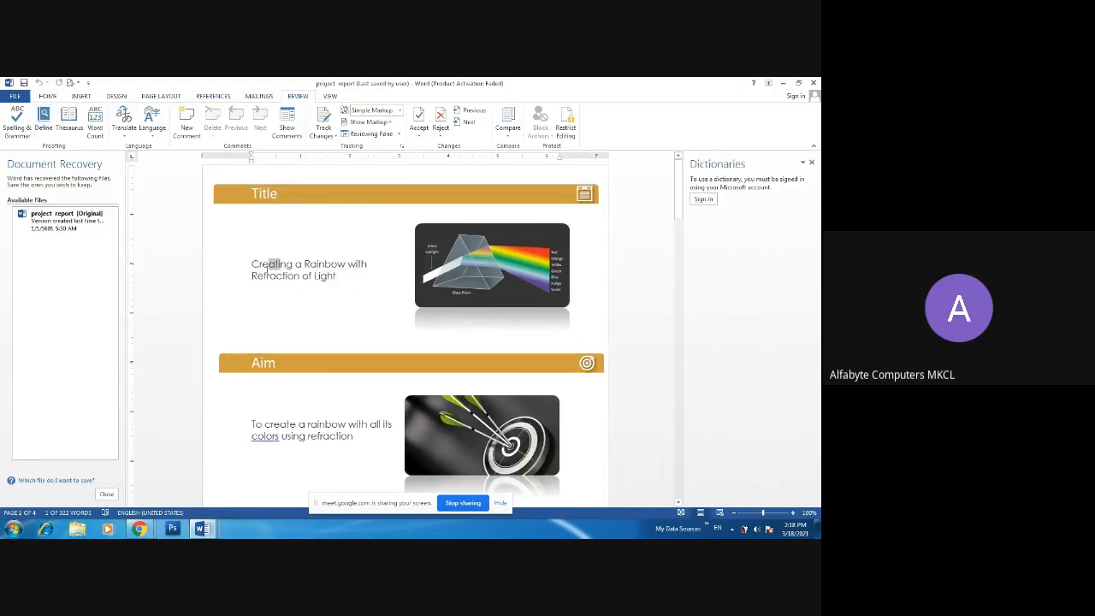
{"action": "mouse_move", "coordinate": [264, 269]}
{"action": "left_mouse_down"}
{"action": "mouse_move", "coordinate": [280, 270]}
{"action": "mouse_move", "coordinate": [248, 267]}
{"action": "left_mouse_up"}
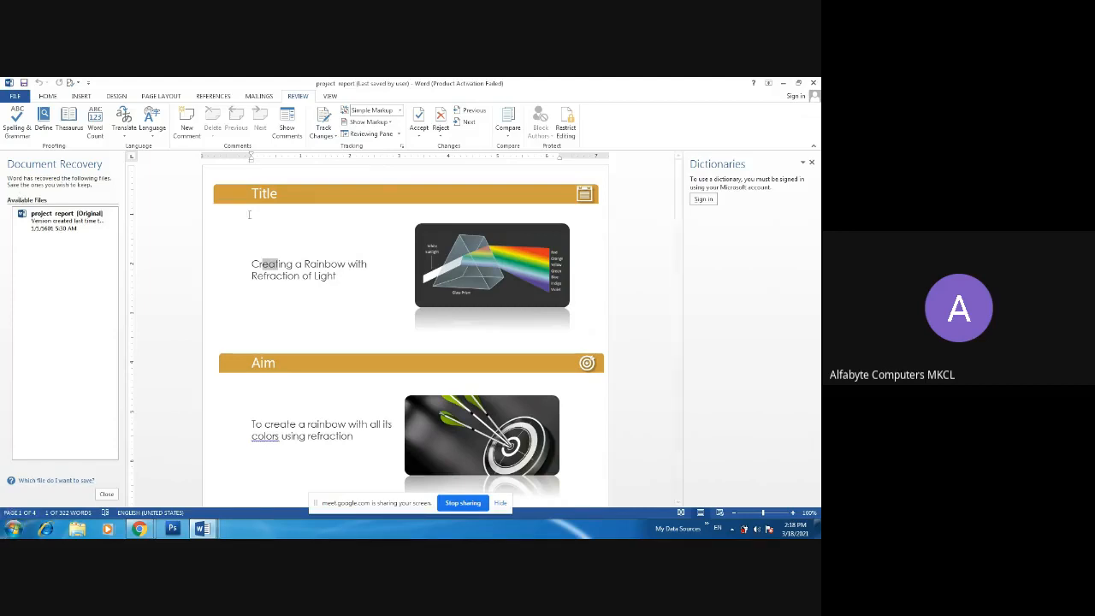
{"action": "left_click", "coordinate": [254, 263]}
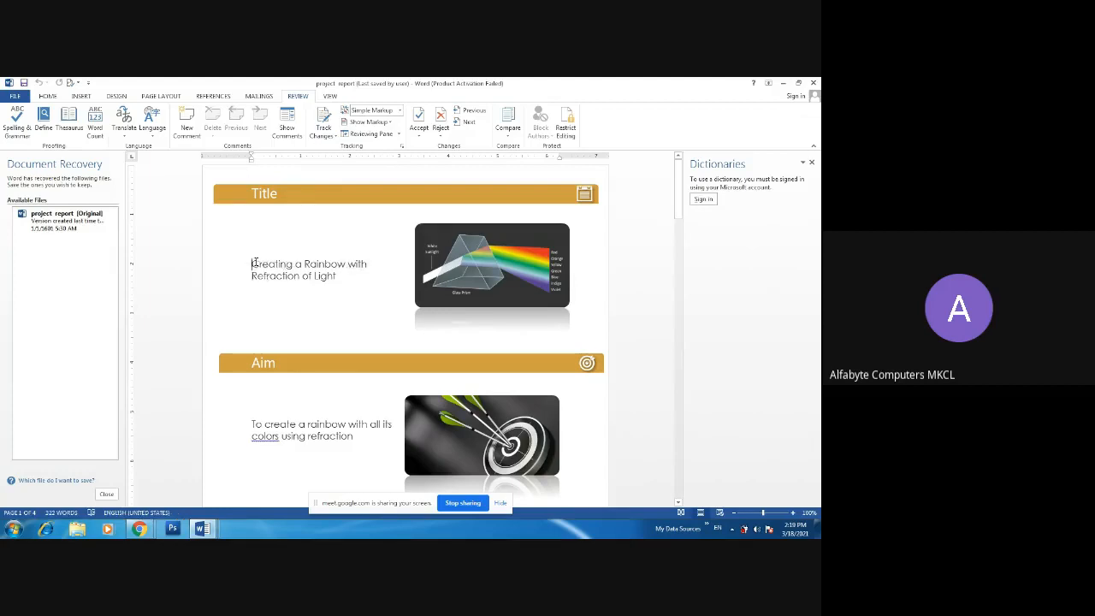
{"action": "left_click_drag", "start_coordinate": [248, 264], "coordinate": [257, 265]}
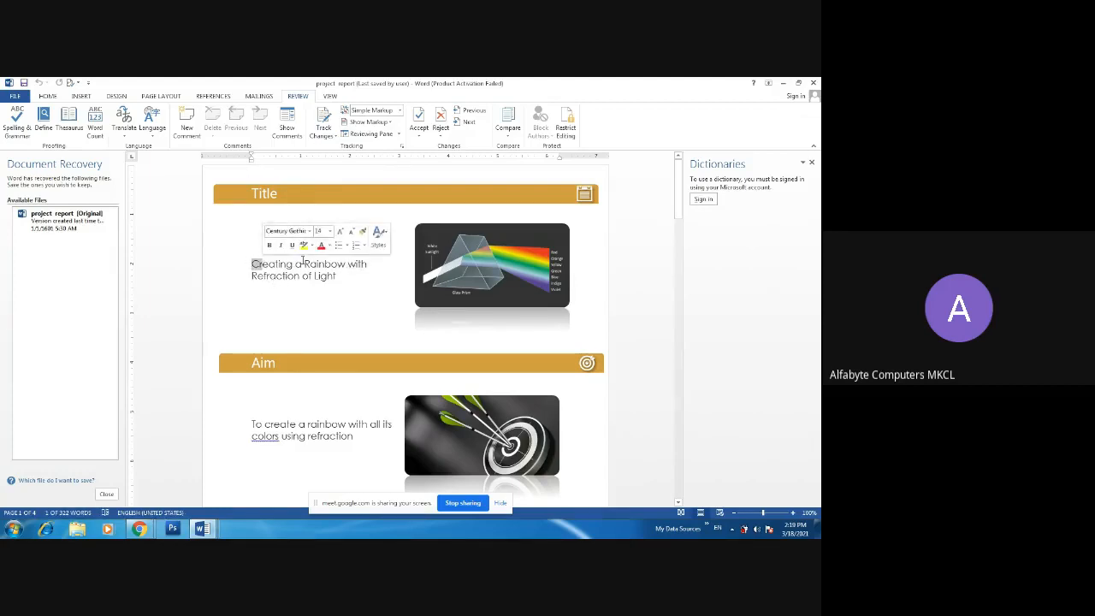
{"action": "left_click_drag", "start_coordinate": [296, 264], "coordinate": [304, 264]}
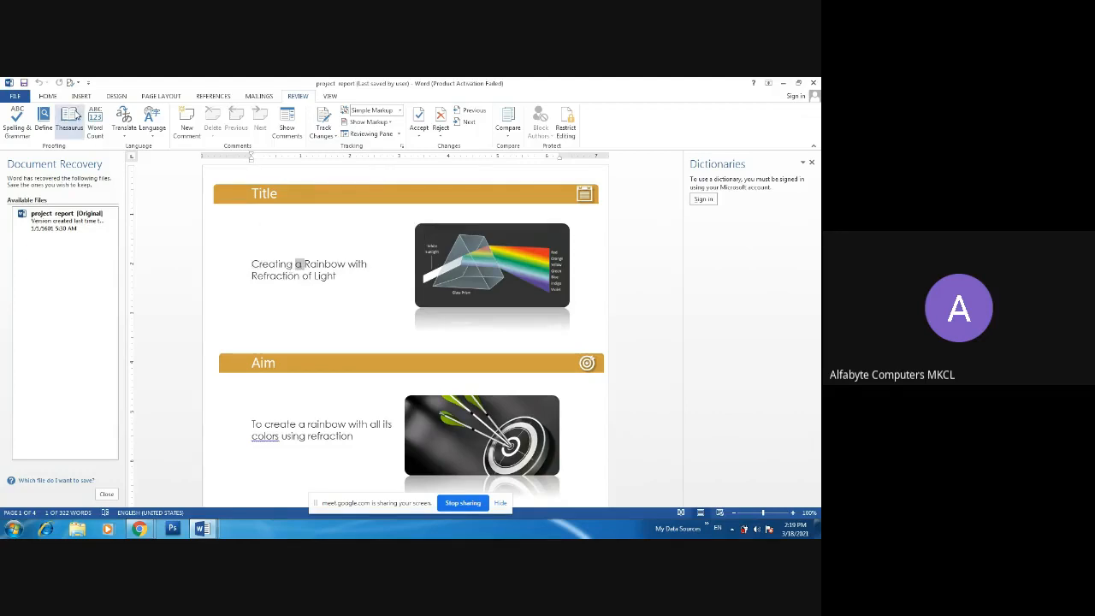
{"action": "left_click", "coordinate": [276, 263]}
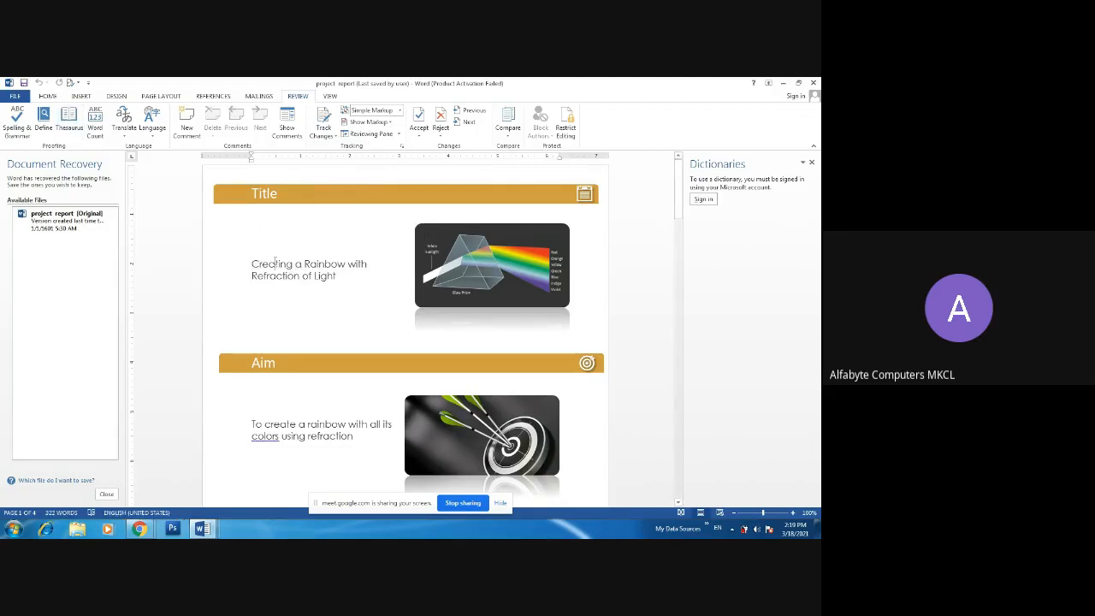
{"action": "left_click", "coordinate": [812, 162]}
{"action": "left_click", "coordinate": [40, 128]}
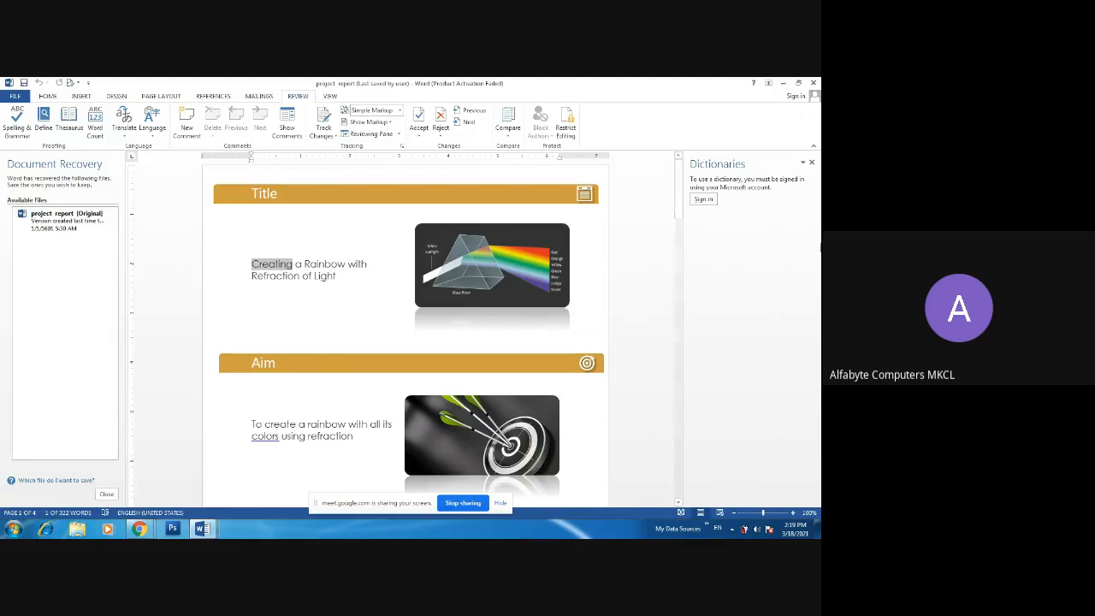
{"action": "left_click", "coordinate": [811, 162]}
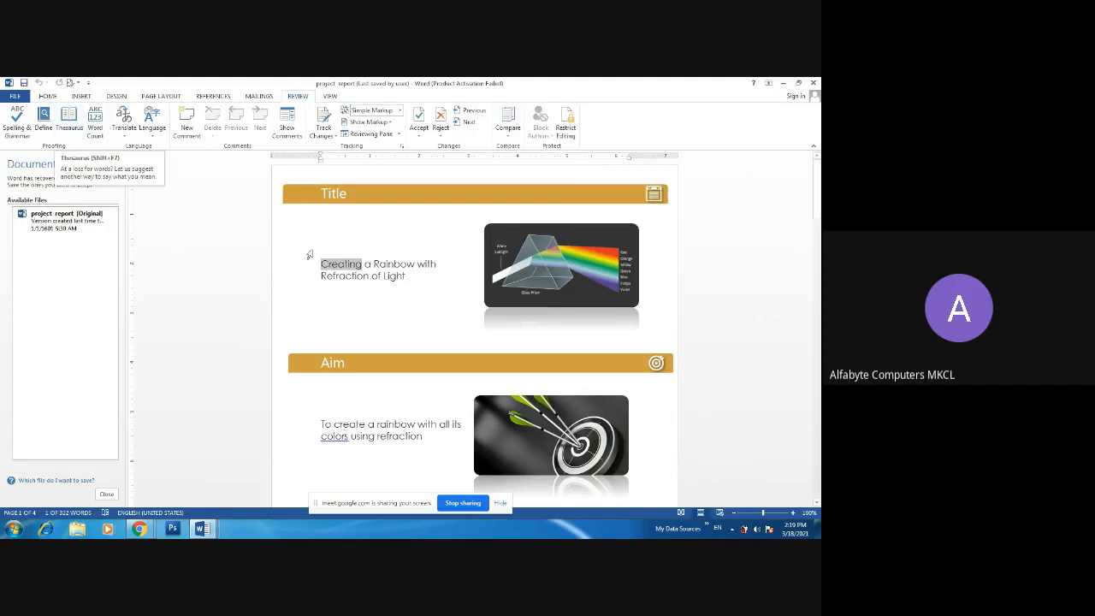
{"action": "right_click", "coordinate": [350, 266]}
{"action": "right_click", "coordinate": [352, 266]}
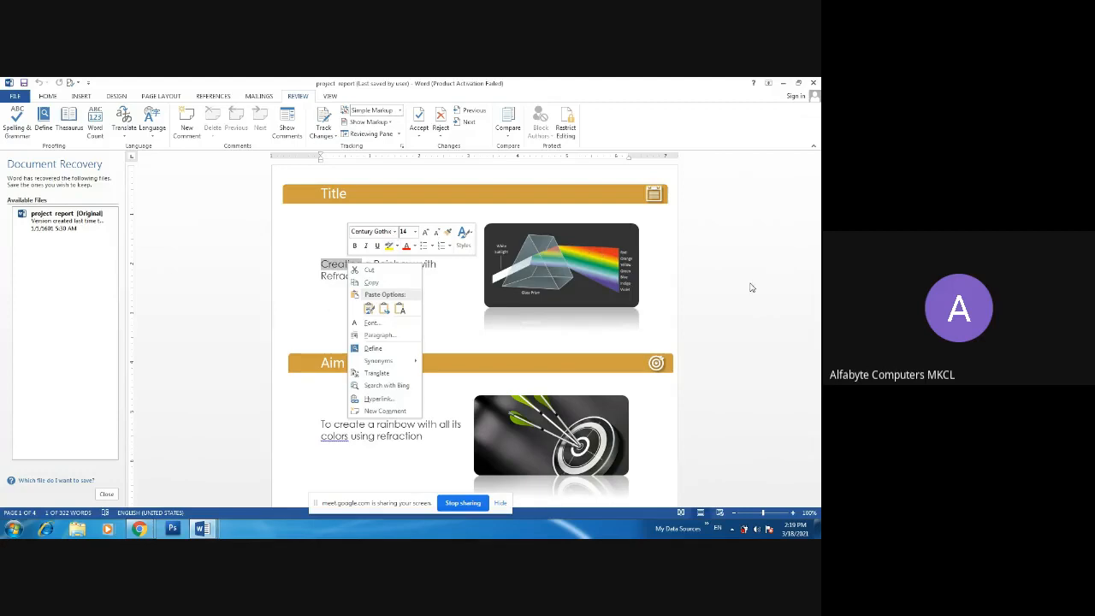
{"action": "key", "text": "Escape"}
{"action": "left_click", "coordinate": [332, 267]}
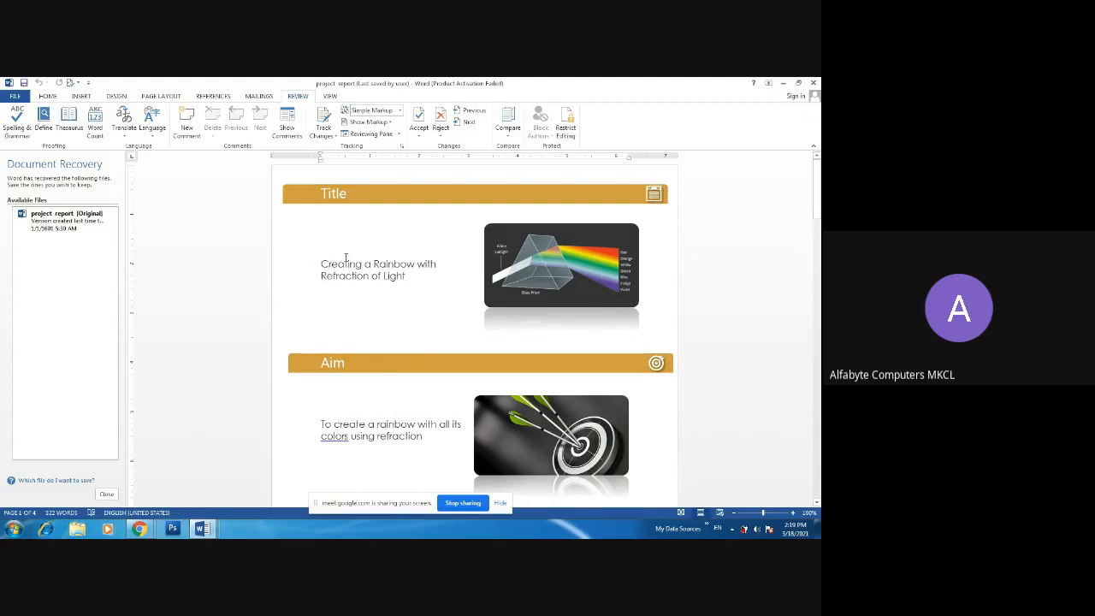
Select "Creating" below the Title banner, look it up in the Thesaurus, and browse the list of synonyms.
{"action": "mouse_move", "coordinate": [346, 260]}
{"action": "left_mouse_down"}
{"action": "mouse_move", "coordinate": [324, 254]}
{"action": "mouse_move", "coordinate": [364, 270]}
{"action": "left_mouse_up"}
{"action": "left_click", "coordinate": [335, 264]}
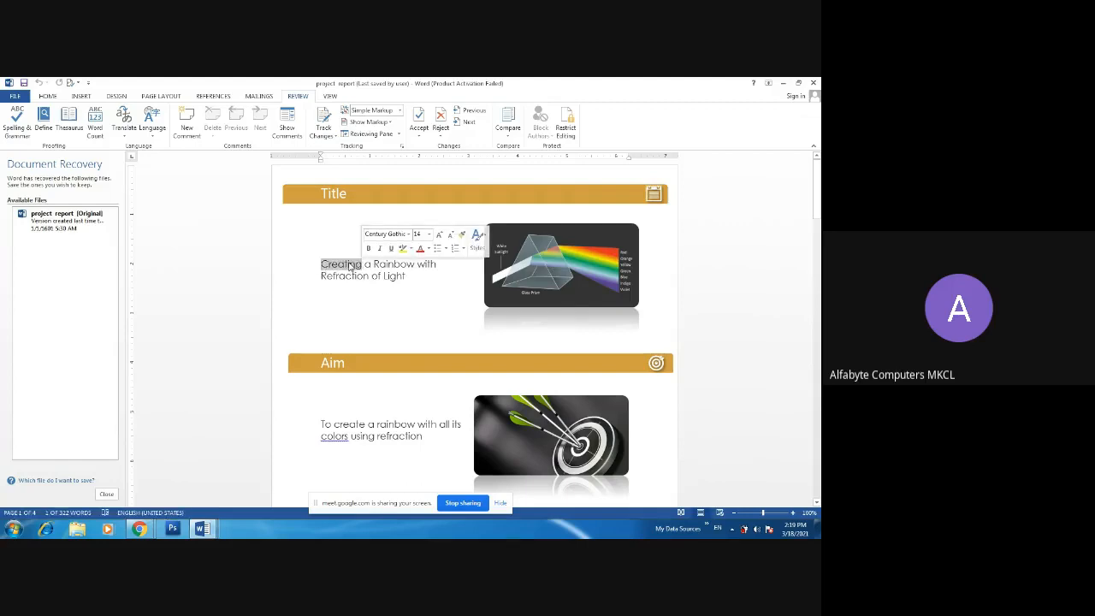
{"action": "left_click", "coordinate": [65, 130]}
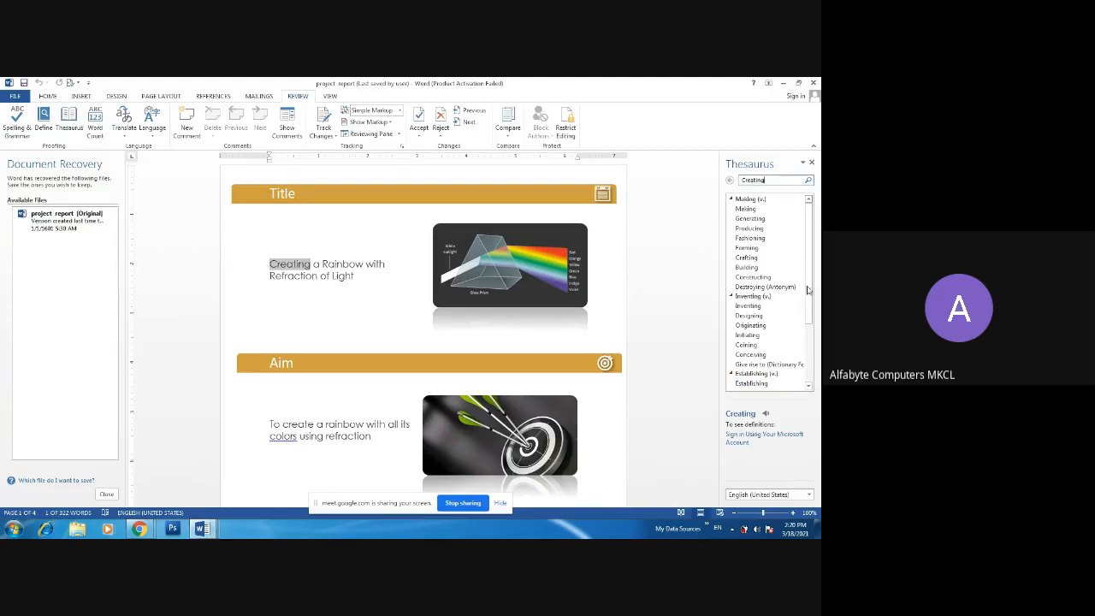
{"action": "left_click", "coordinate": [808, 386]}
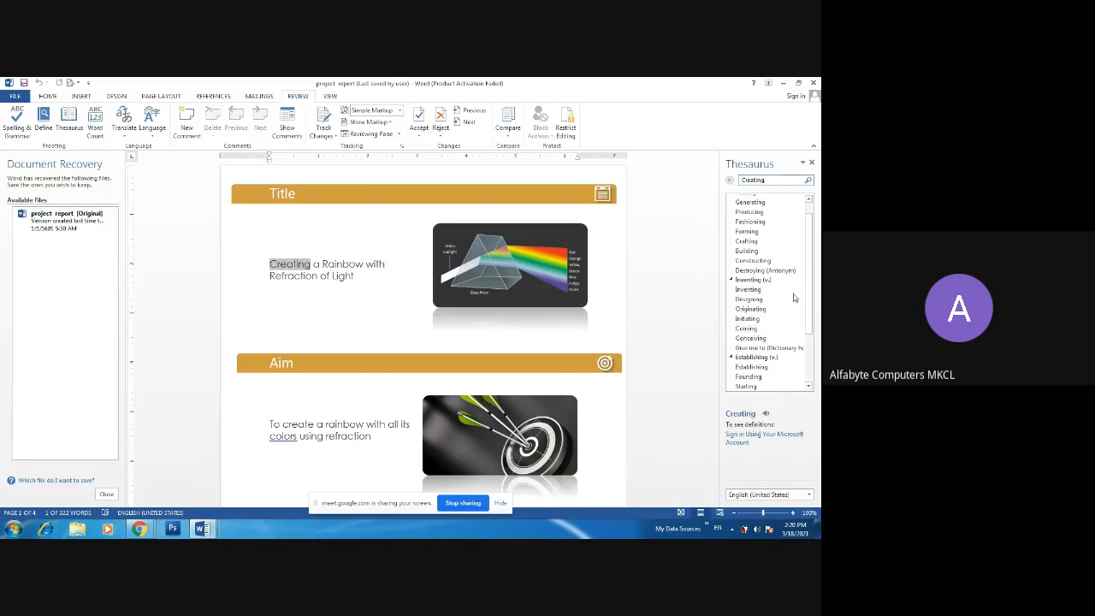
{"action": "scroll", "coordinate": [792, 293], "scroll_direction": "down", "scroll_amount": 3}
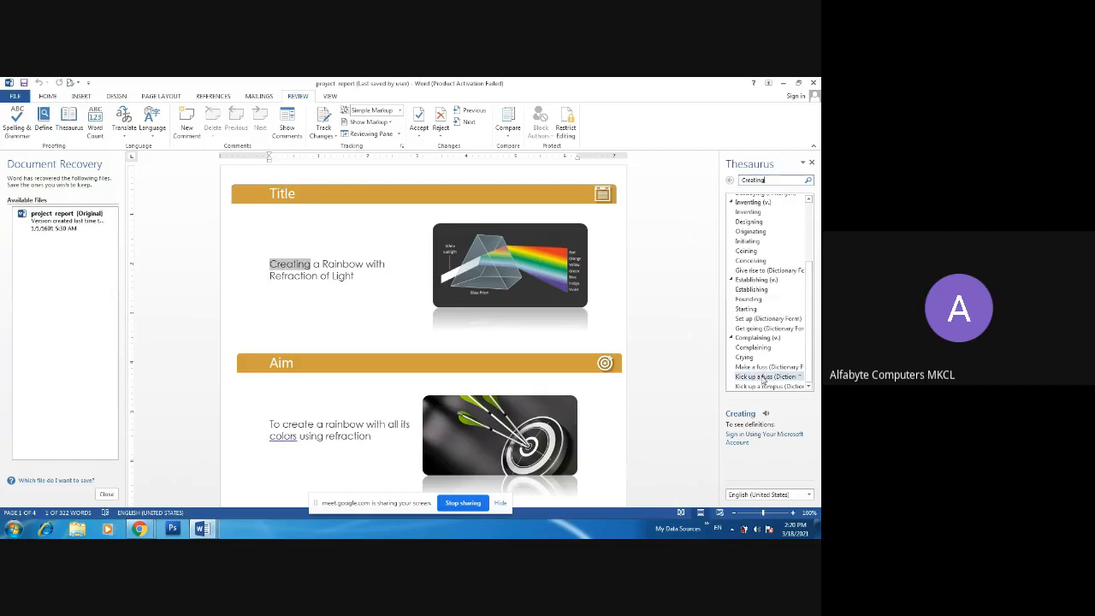
{"action": "scroll", "coordinate": [757, 289], "scroll_direction": "up", "scroll_amount": 3}
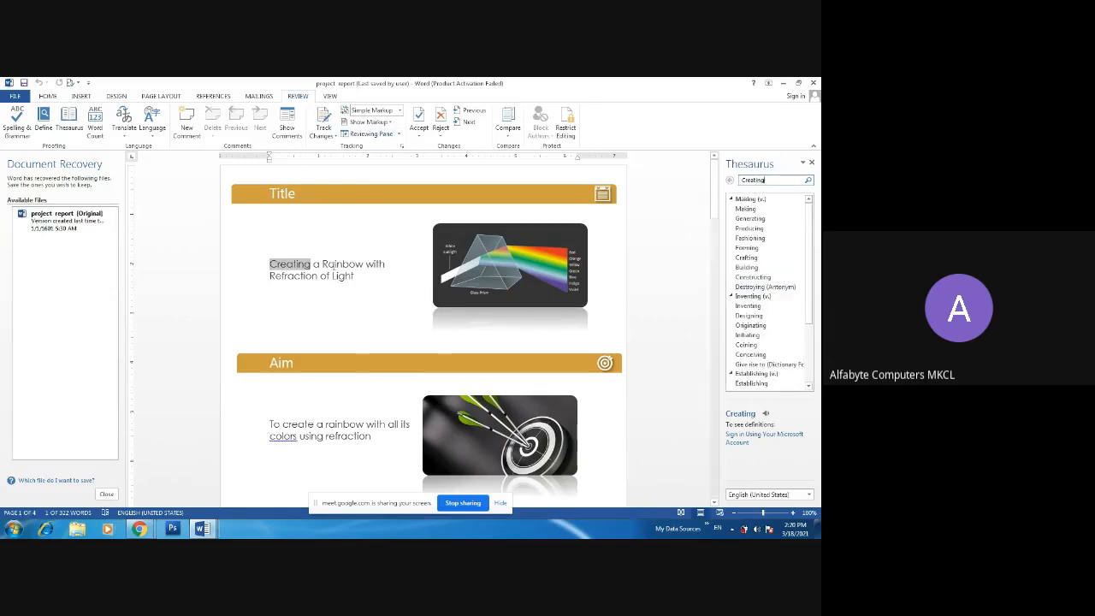
Reselect "Creating" with its trailing space below the Title banner and show the Word Count statistics for the selection.
{"action": "left_click", "coordinate": [289, 267]}
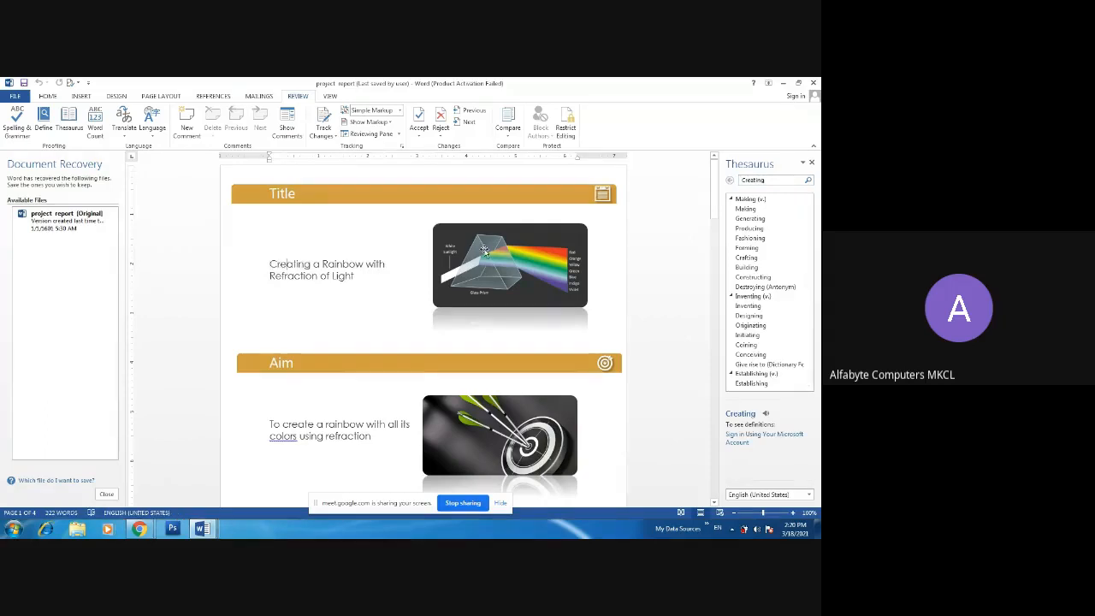
{"action": "mouse_move", "coordinate": [305, 265]}
{"action": "left_mouse_down"}
{"action": "mouse_move", "coordinate": [267, 264]}
{"action": "mouse_move", "coordinate": [313, 266]}
{"action": "left_mouse_up"}
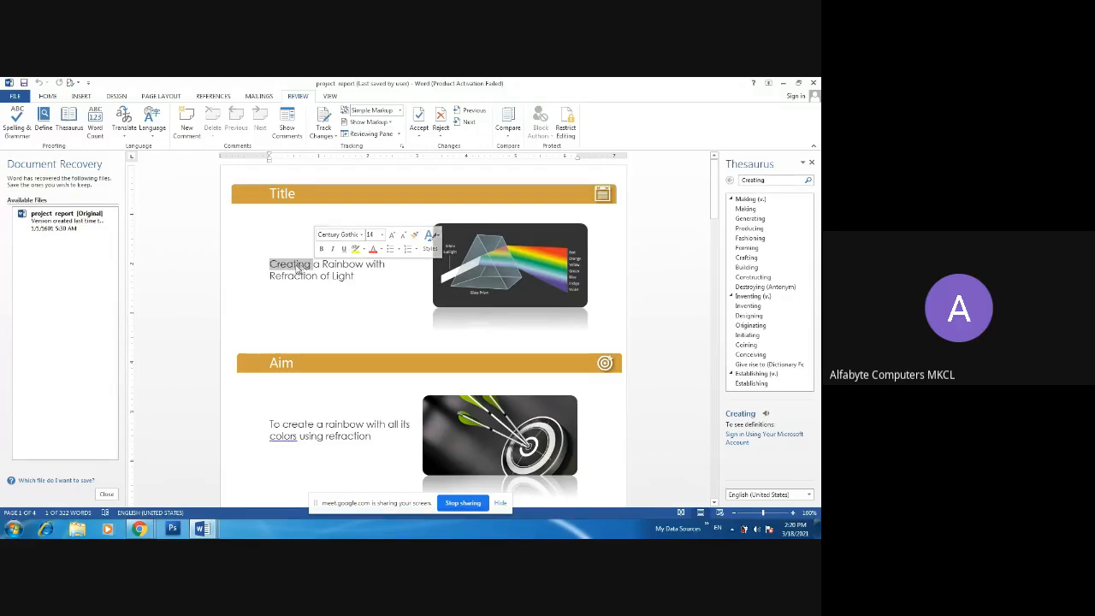
{"action": "right_click", "coordinate": [300, 271]}
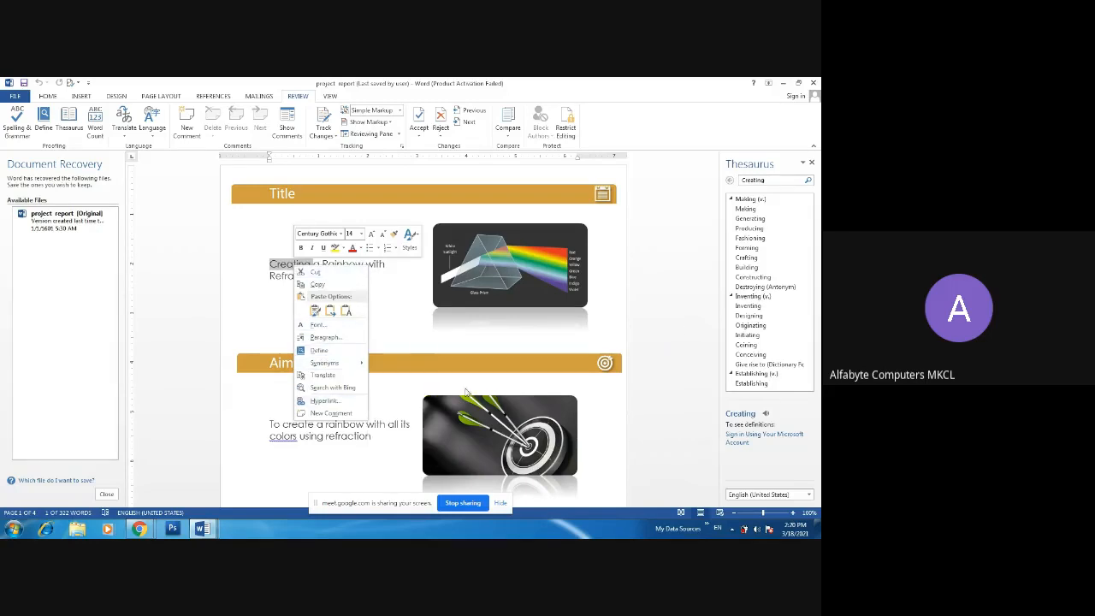
{"action": "left_click", "coordinate": [777, 184]}
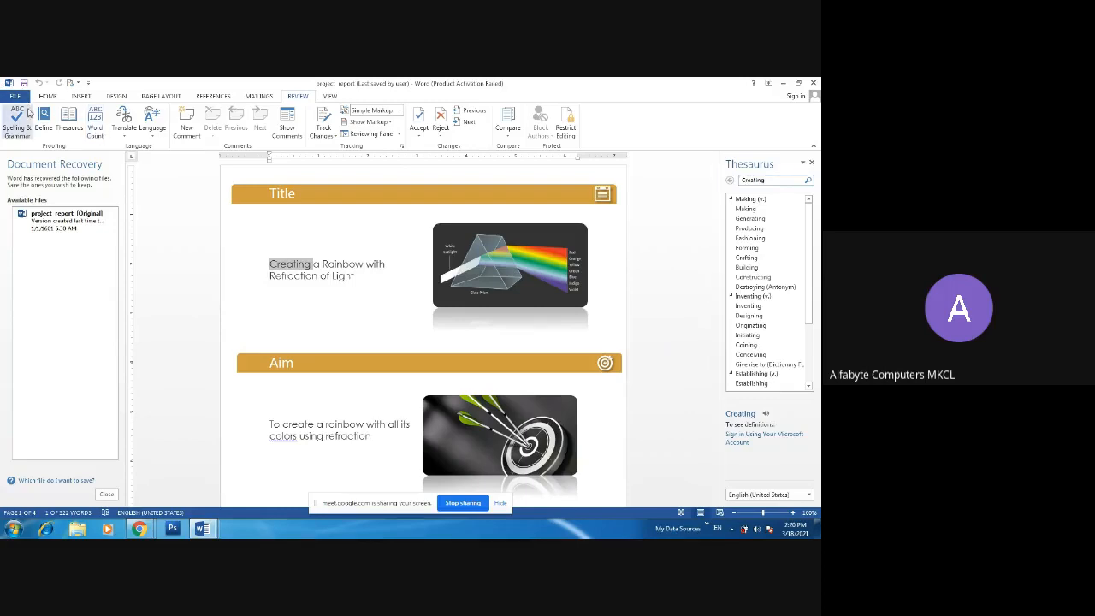
{"action": "left_click", "coordinate": [95, 126]}
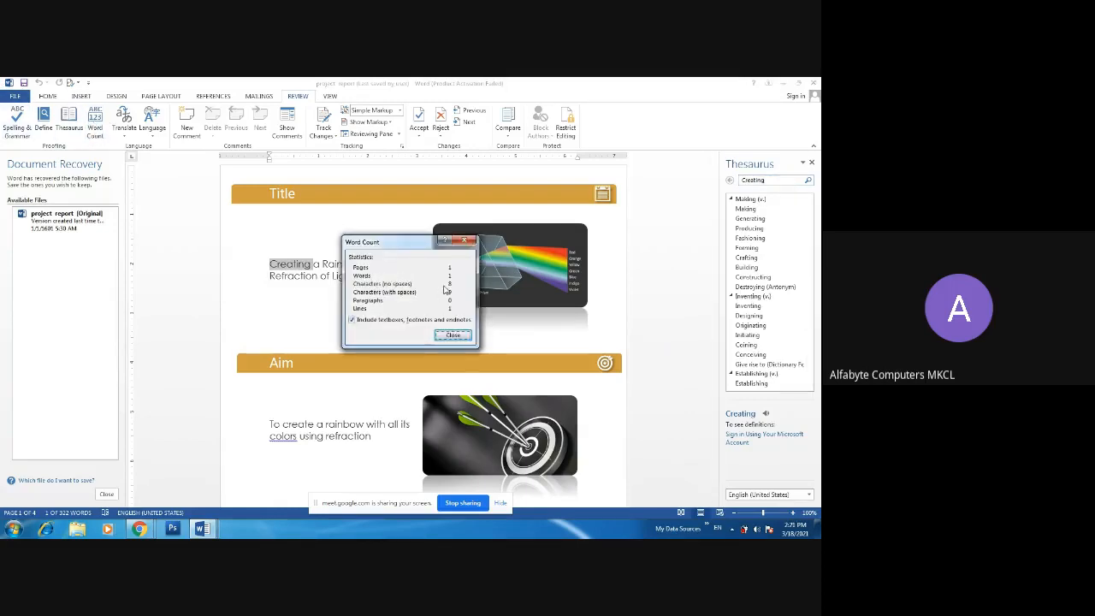
Switch to the Google Meet call in Chrome, return to Document1 in Word, and dismiss the presenting notification.
{"action": "mouse_move", "coordinate": [138, 528]}
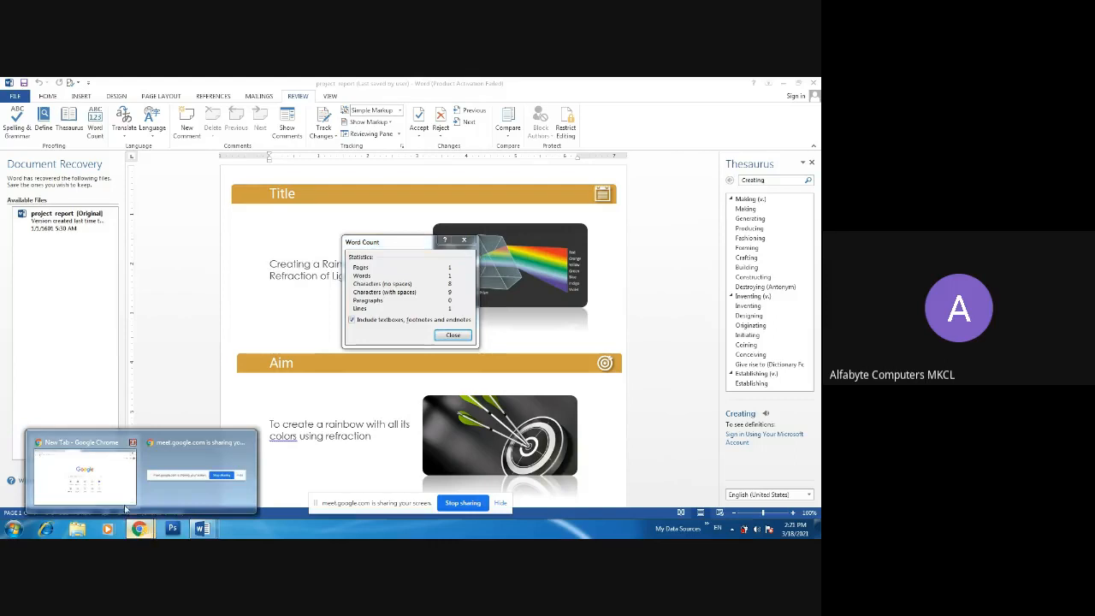
{"action": "left_click", "coordinate": [98, 489]}
{"action": "left_click", "coordinate": [165, 89]}
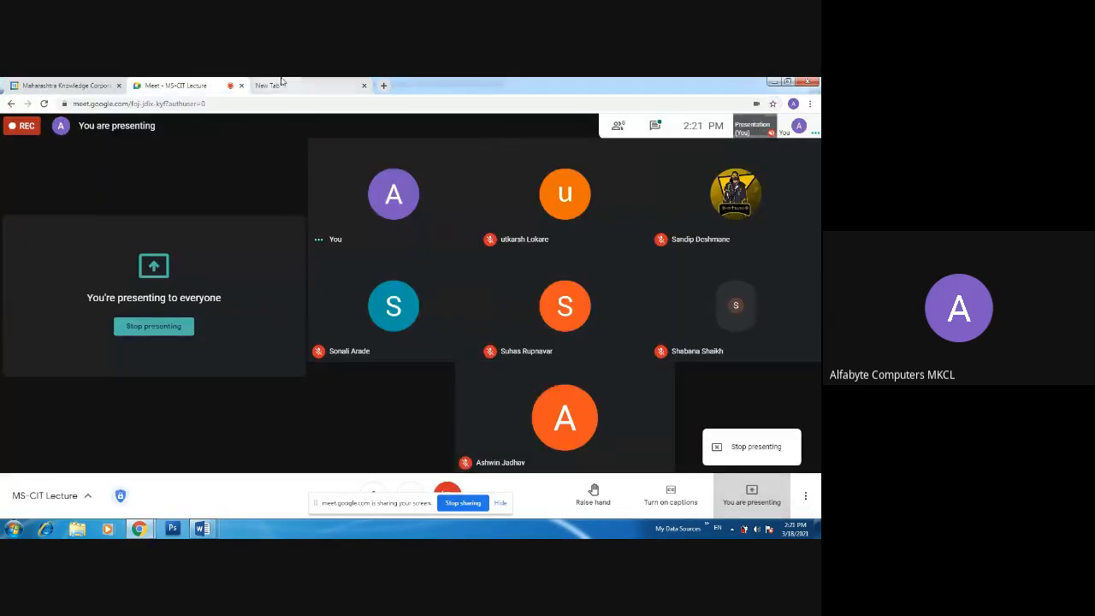
{"action": "mouse_move", "coordinate": [203, 530]}
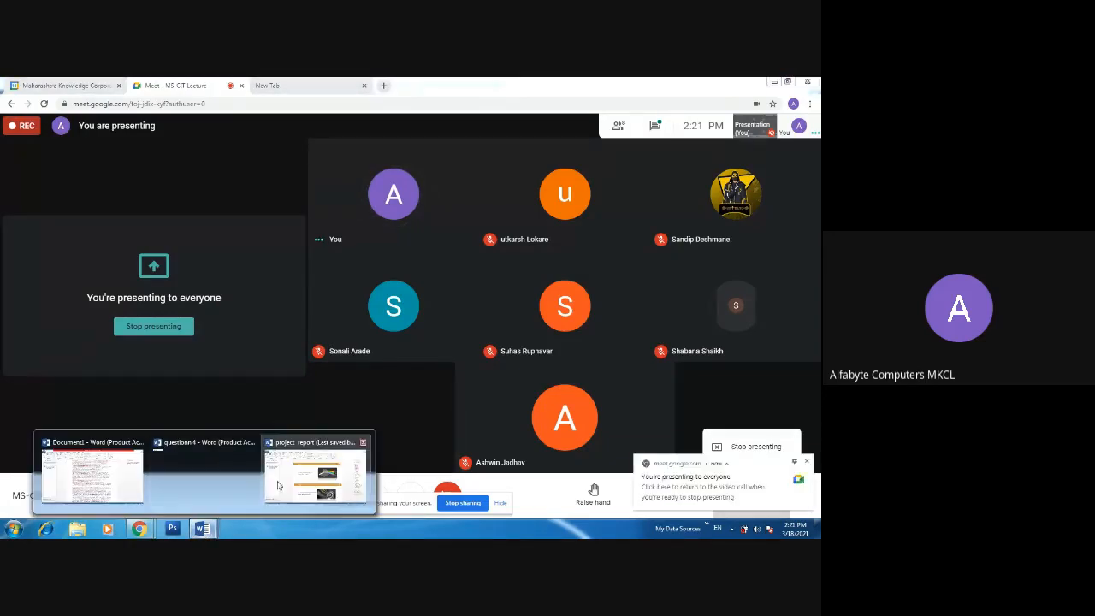
{"action": "left_click", "coordinate": [67, 485]}
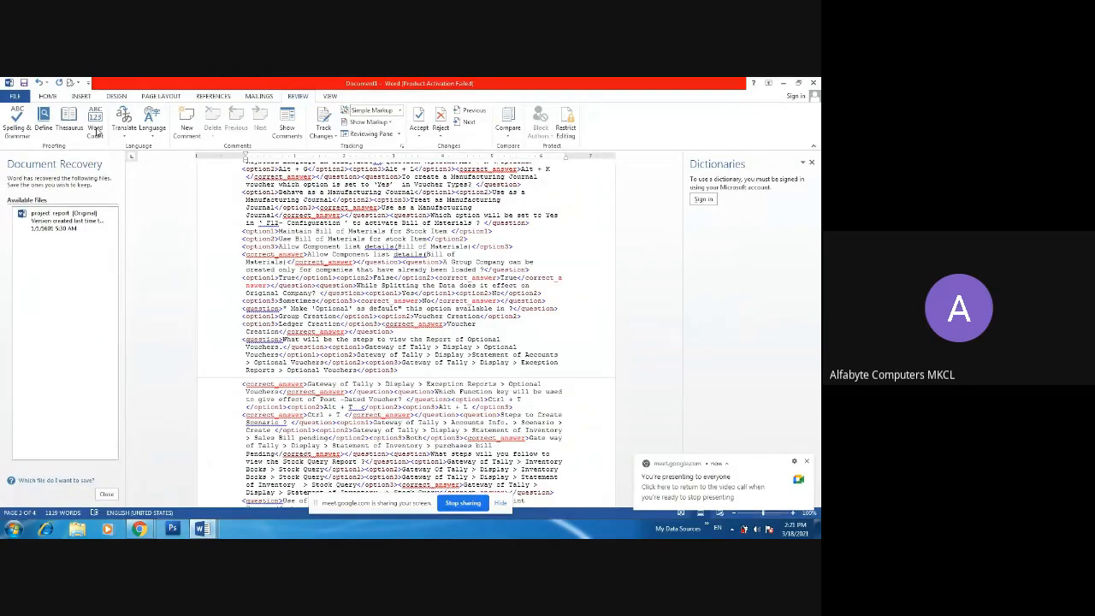
{"action": "left_click", "coordinate": [805, 460]}
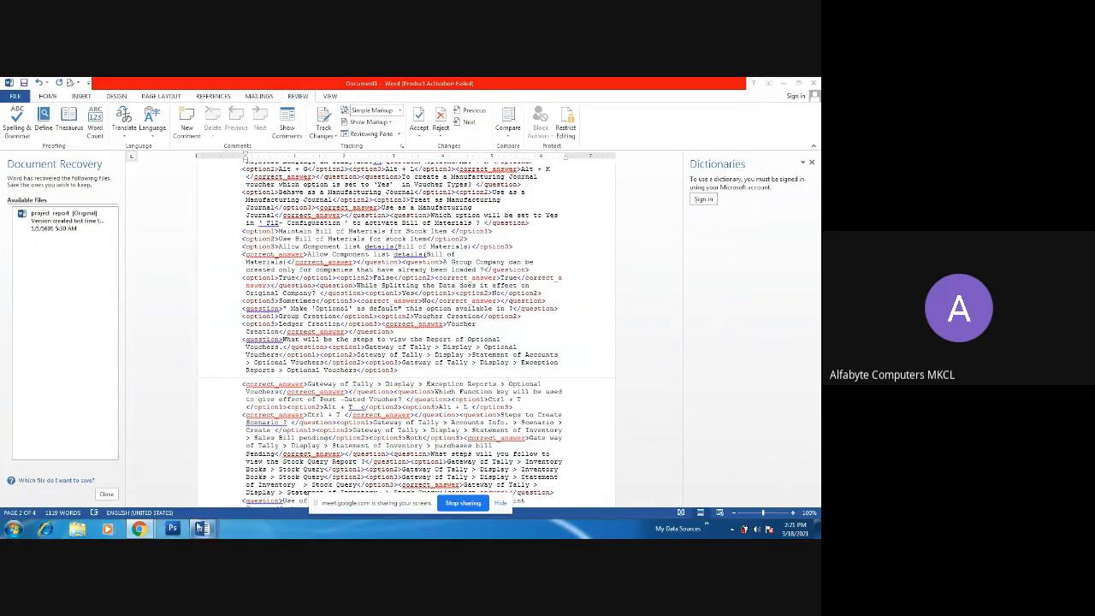
Return to the project report, display the Word Count statistics for the selected word again, and close them.
{"action": "mouse_move", "coordinate": [205, 530]}
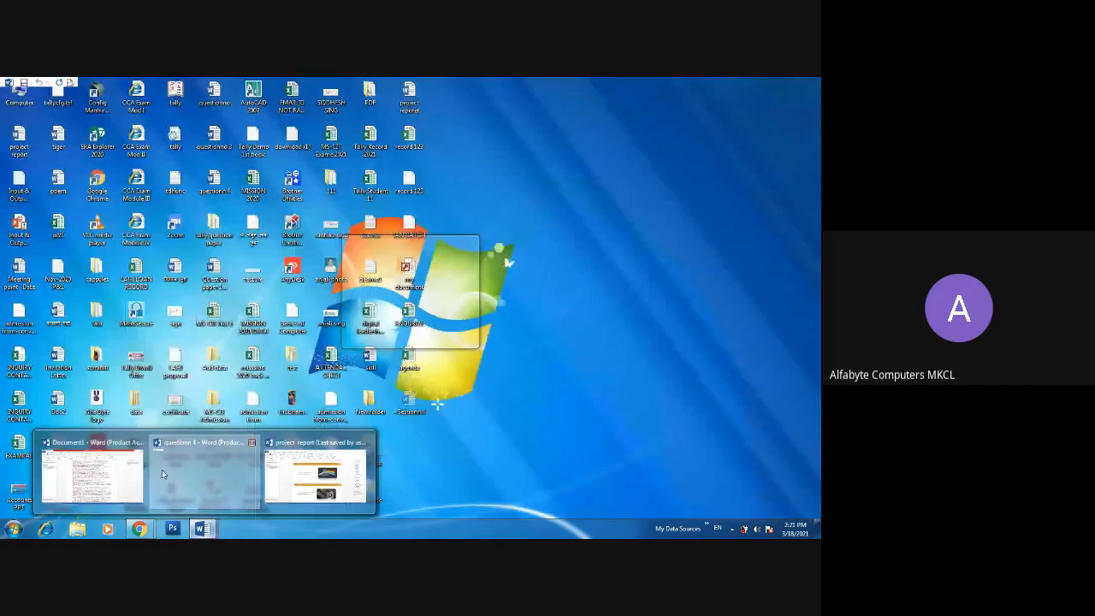
{"action": "left_click", "coordinate": [316, 470]}
{"action": "left_click", "coordinate": [469, 239]}
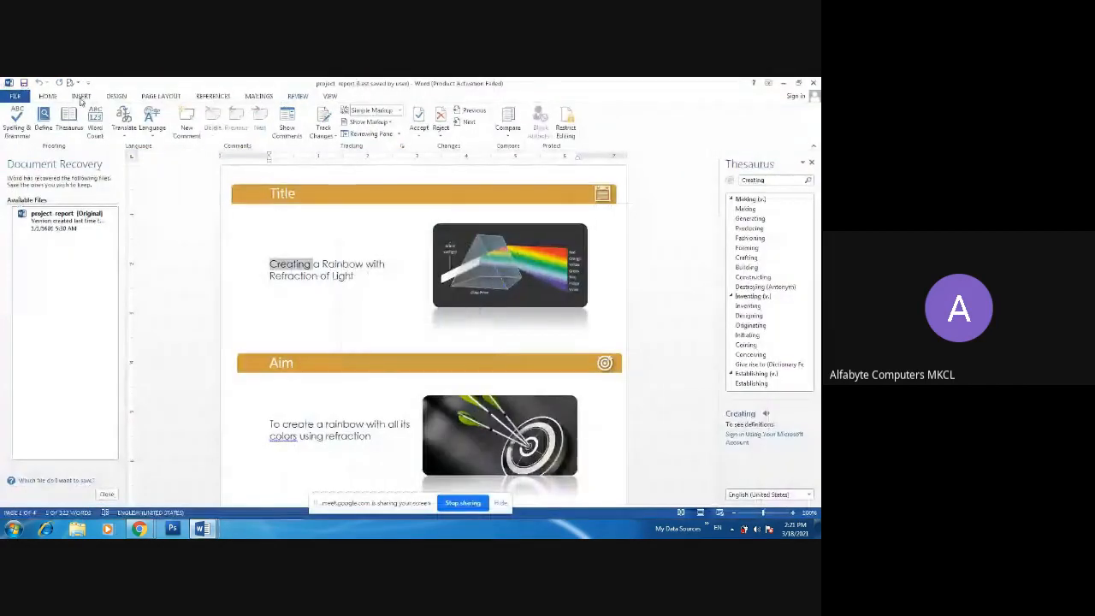
{"action": "left_click", "coordinate": [93, 129]}
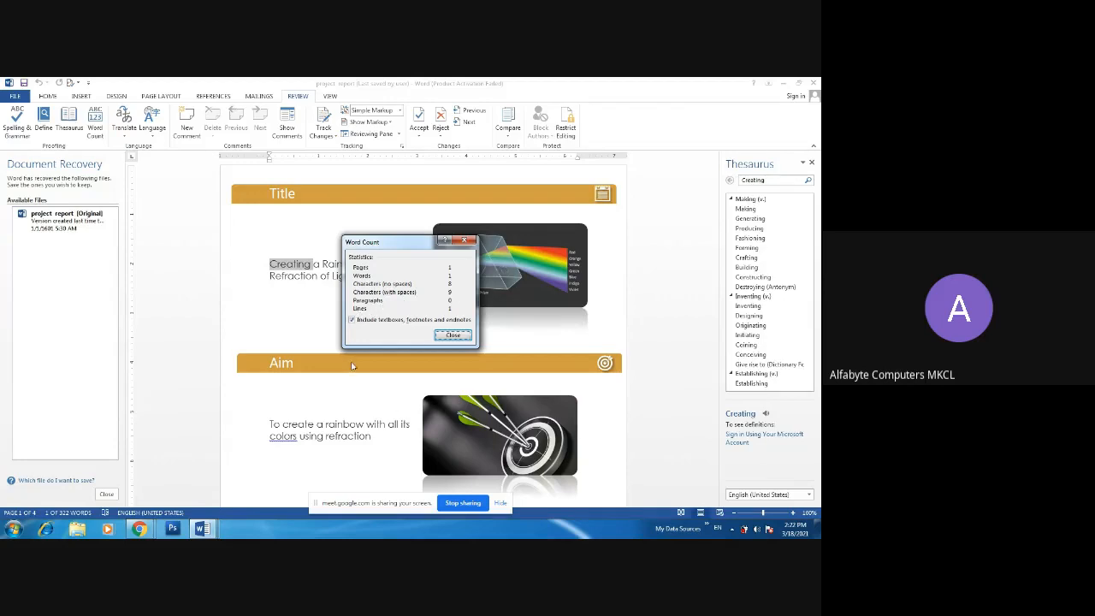
{"action": "left_click", "coordinate": [463, 339]}
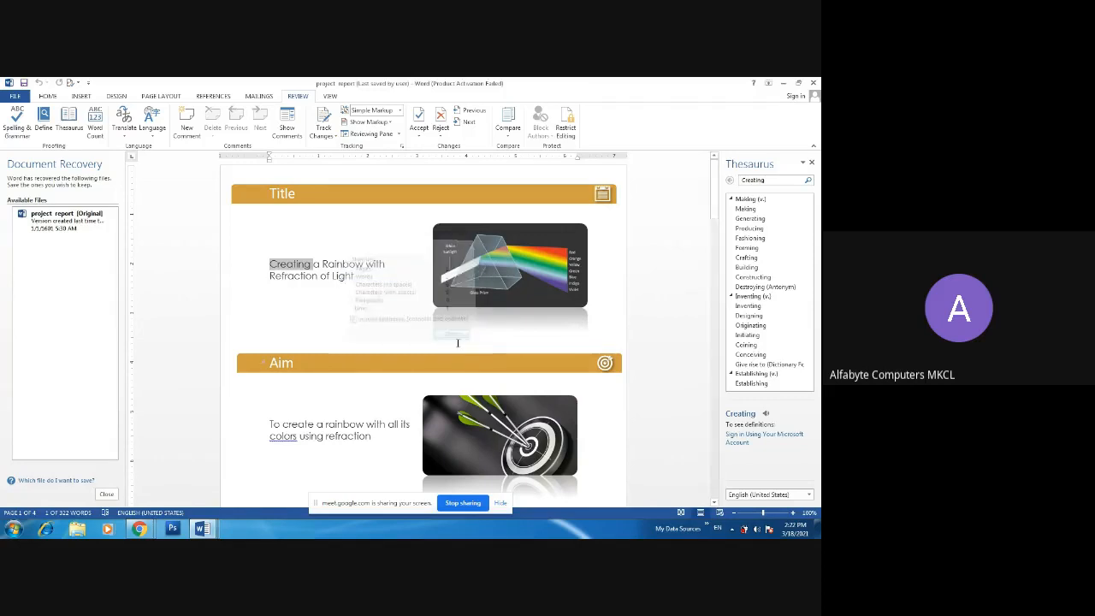
Review the translation language options, browse the Mini Translator target languages, and close the options without changing anything.
{"action": "left_click", "coordinate": [126, 134]}
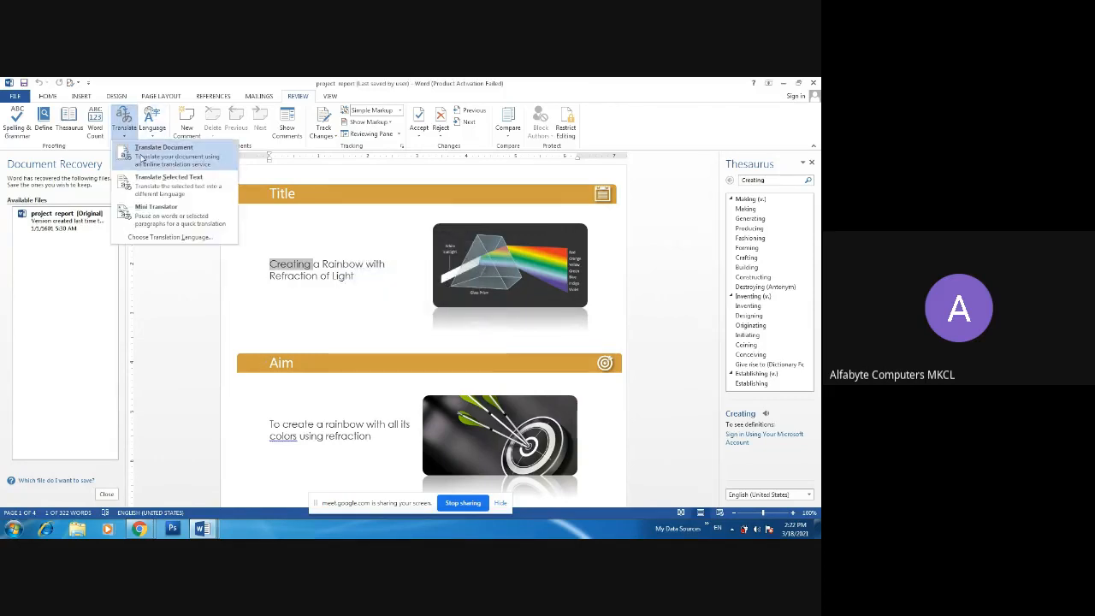
{"action": "left_click", "coordinate": [170, 237]}
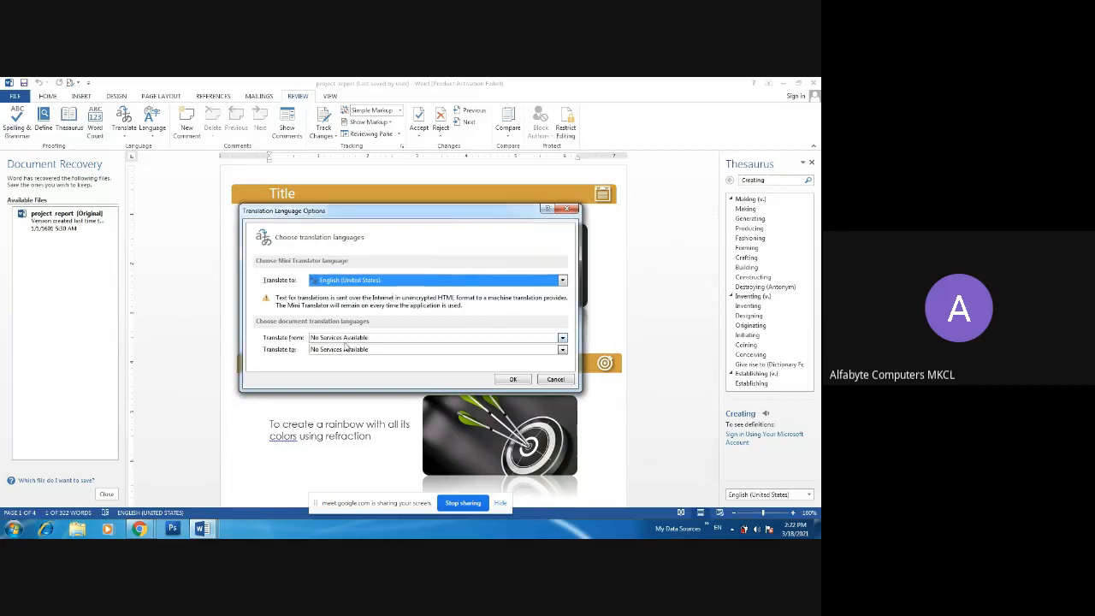
{"action": "left_click", "coordinate": [353, 284]}
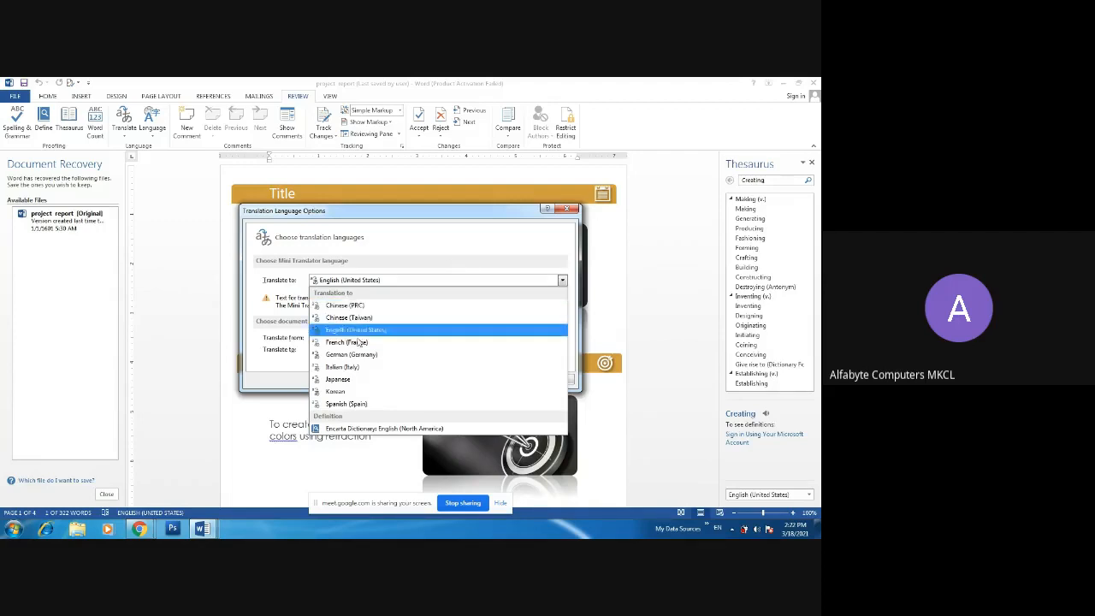
{"action": "left_click", "coordinate": [564, 217]}
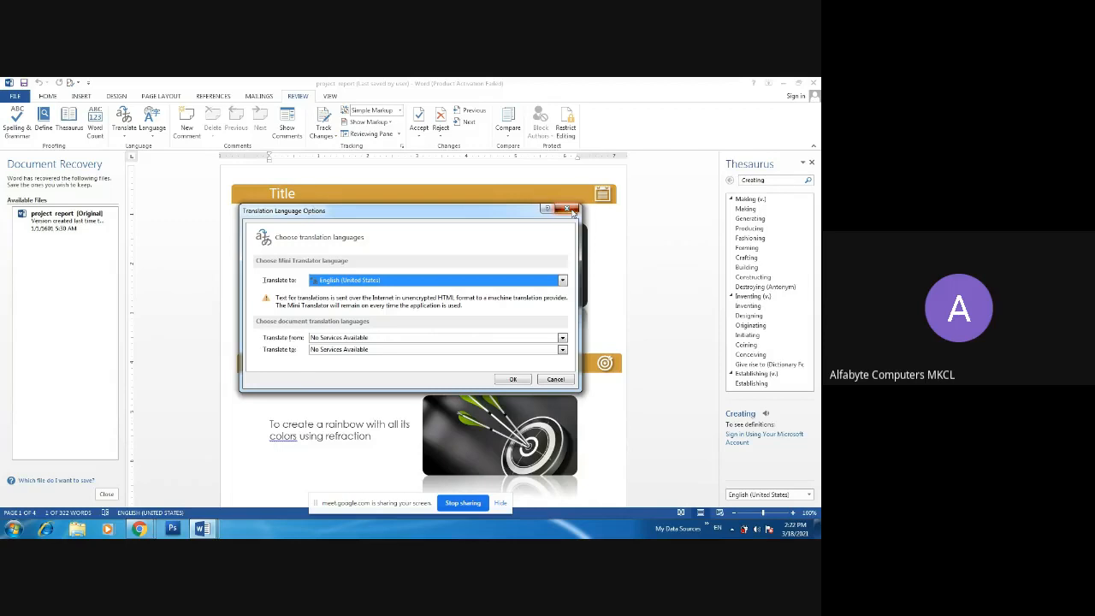
{"action": "left_click", "coordinate": [568, 209]}
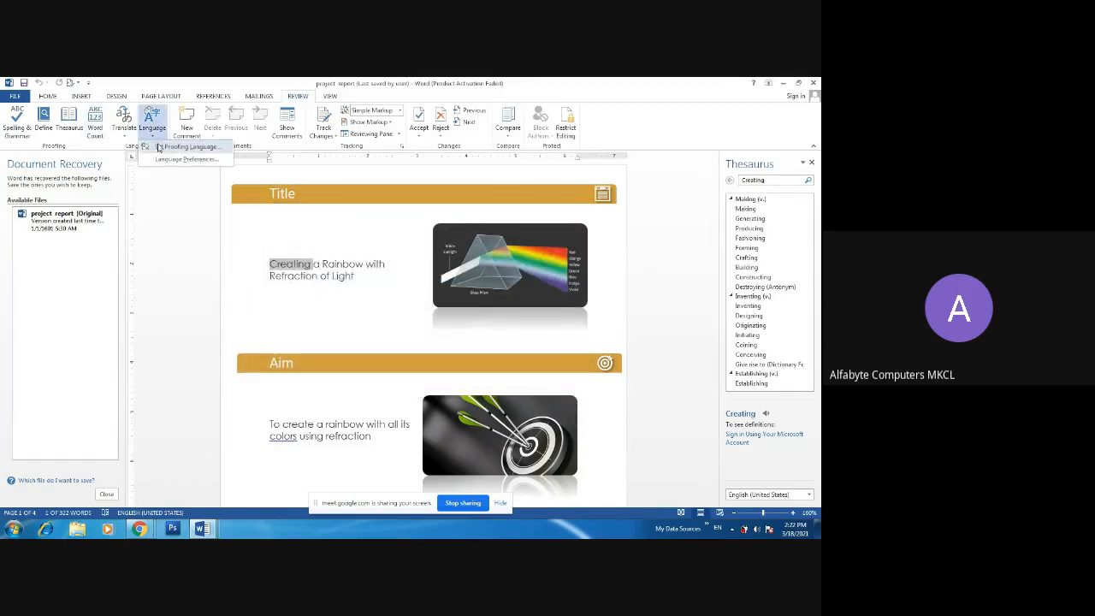
Review the Office language preferences, selecting Marathi and English (United States) among the editing languages, and accept them.
{"action": "left_click", "coordinate": [186, 160]}
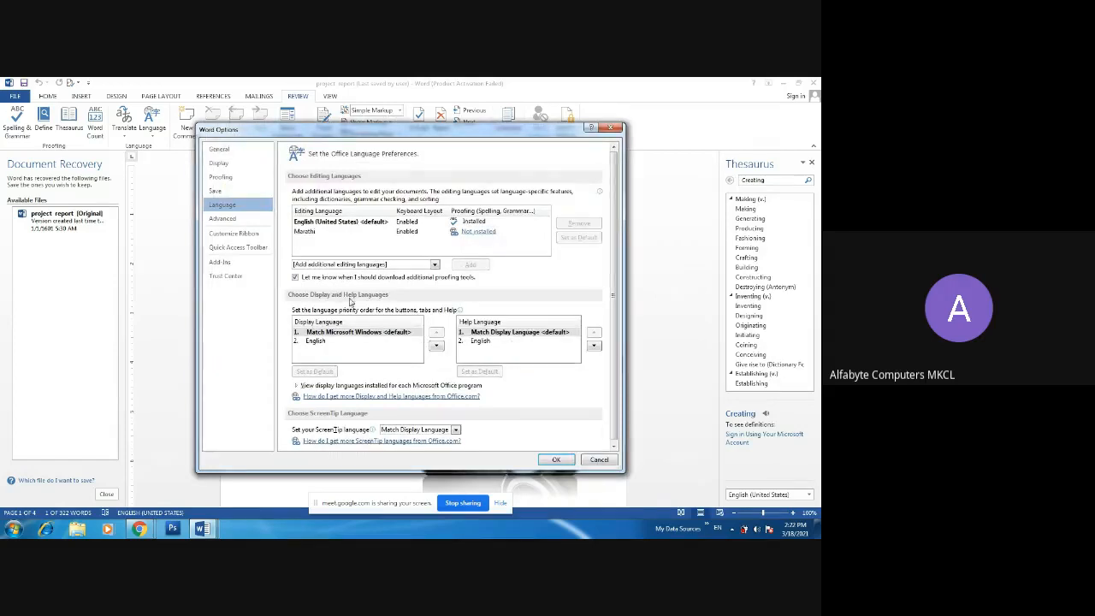
{"action": "left_click", "coordinate": [309, 234]}
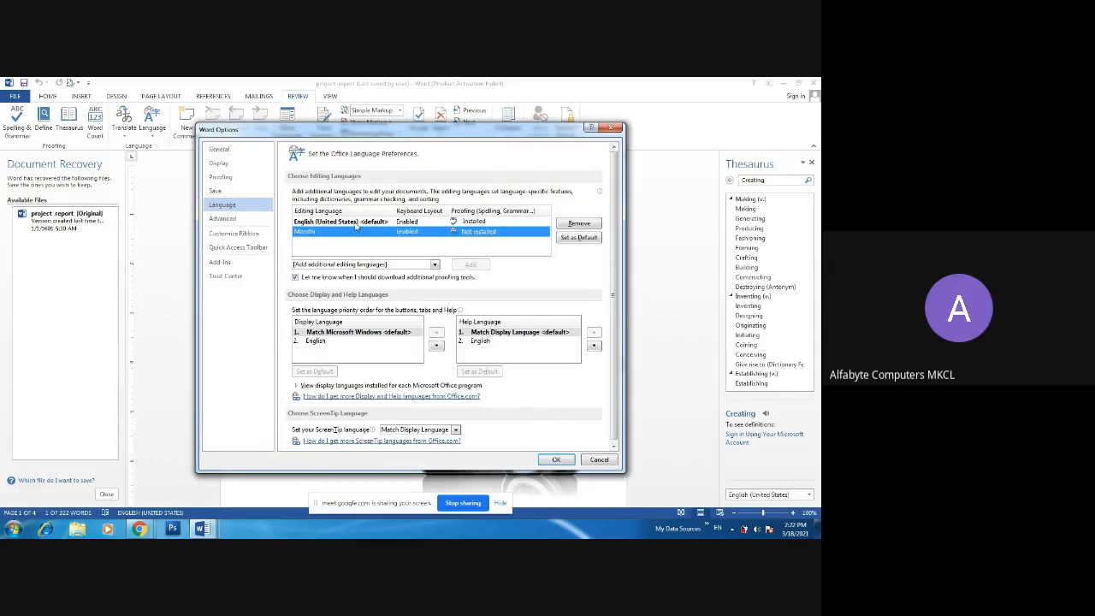
{"action": "left_click", "coordinate": [357, 223]}
{"action": "left_click", "coordinate": [558, 459]}
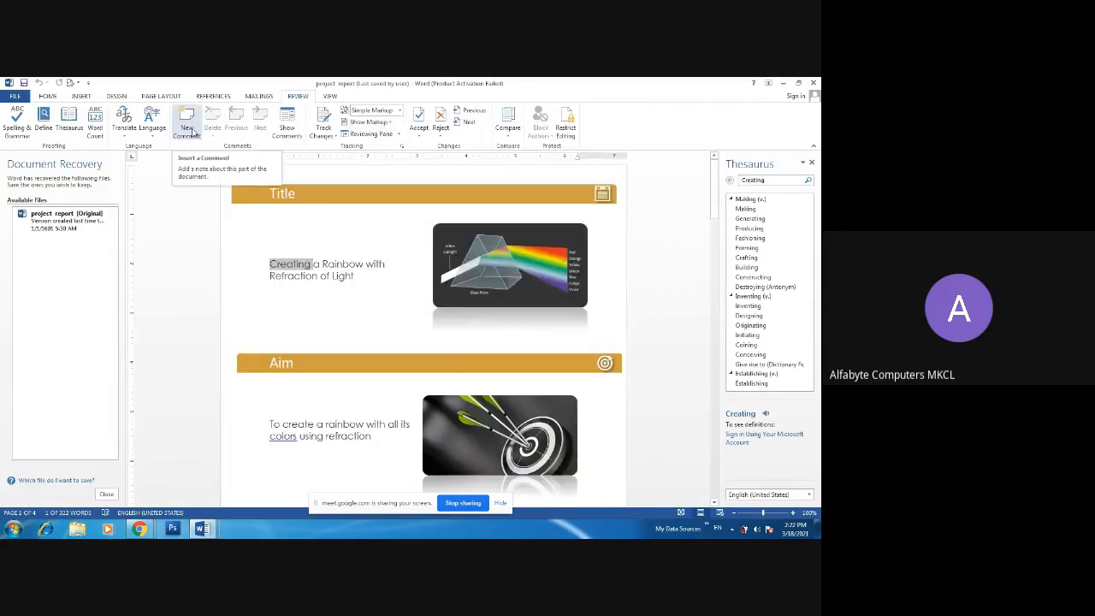
Add the comment "good" to the word "Creating" below the Title banner.
{"action": "double_click", "coordinate": [294, 267]}
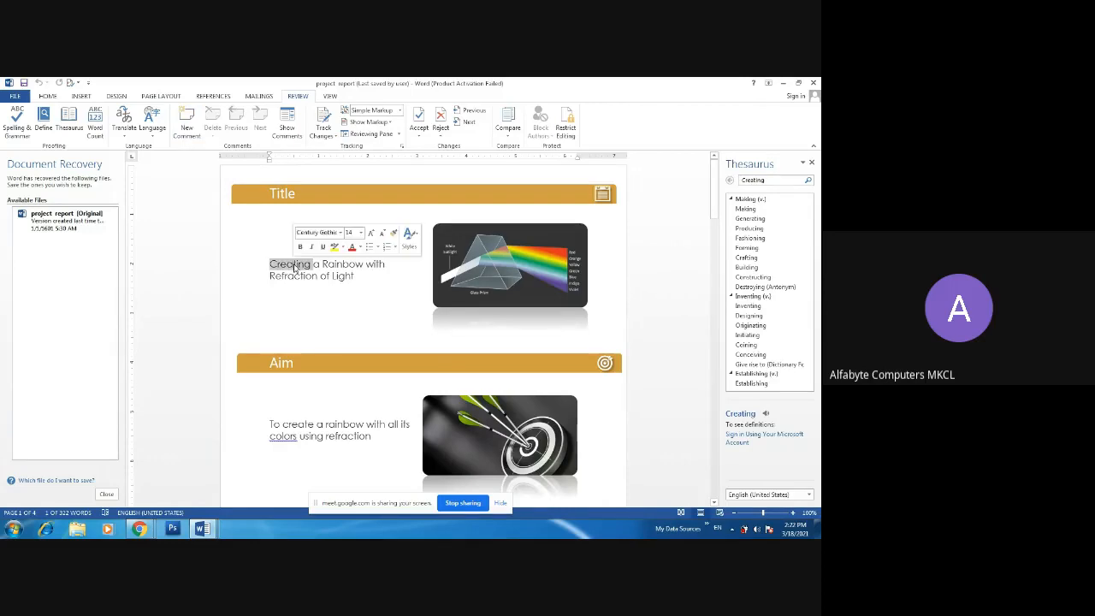
{"action": "left_click", "coordinate": [186, 126]}
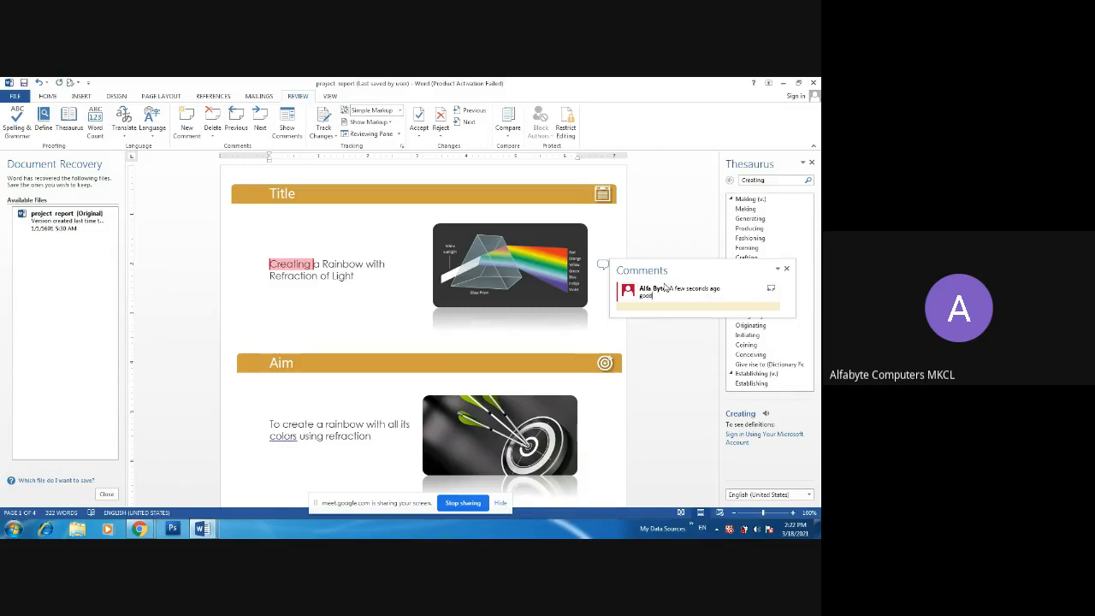
{"action": "left_click", "coordinate": [687, 374]}
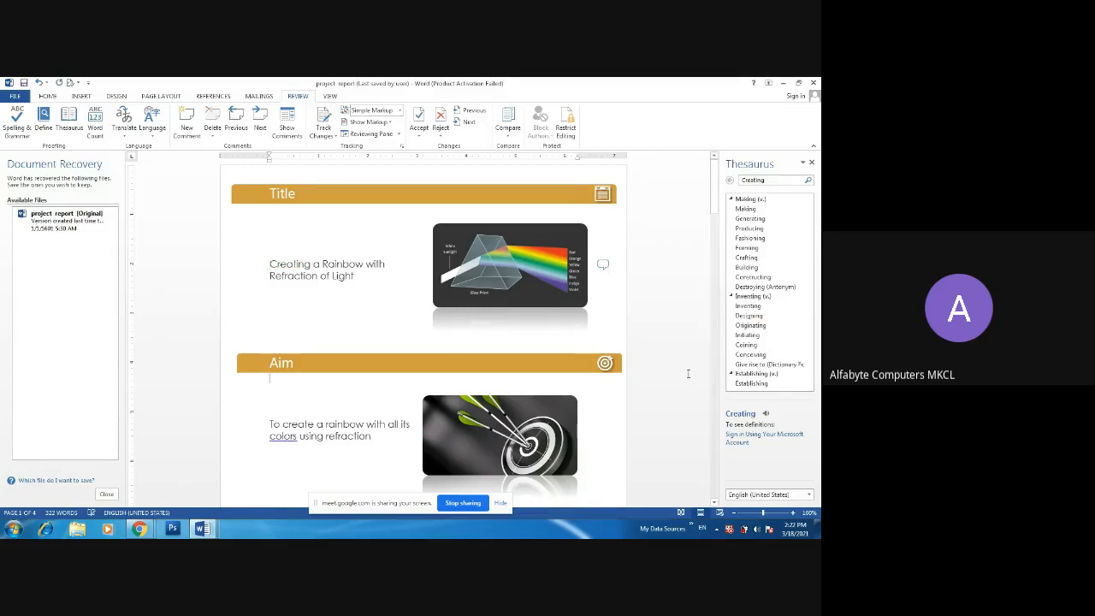
Reselect "Creating" below the Title banner, add a second comment "good" to it, and insert an empty reply to that comment.
{"action": "double_click", "coordinate": [302, 264]}
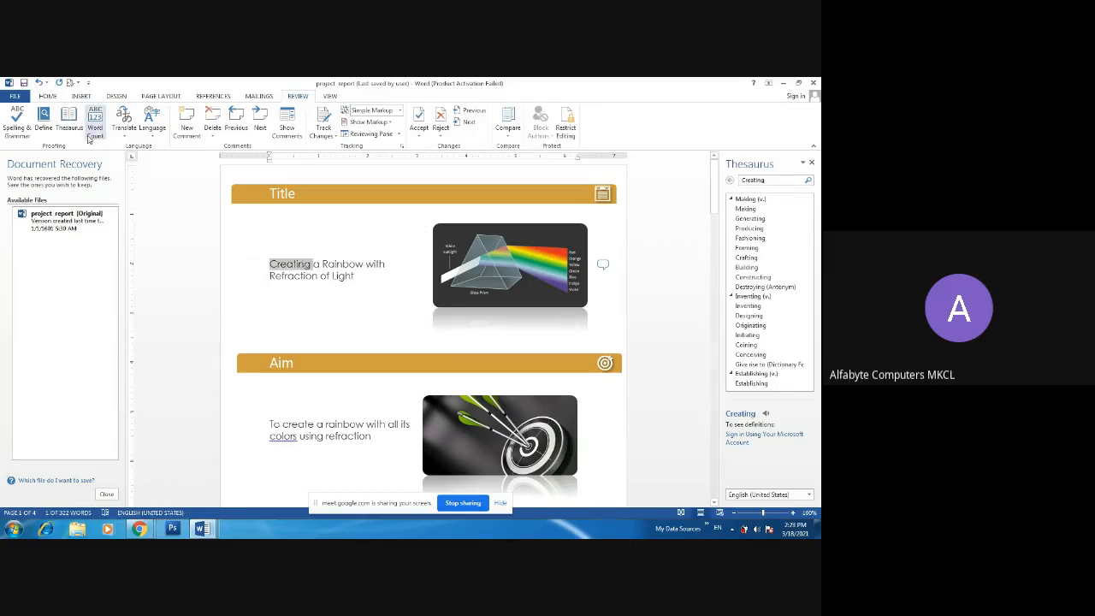
{"action": "left_click", "coordinate": [296, 267]}
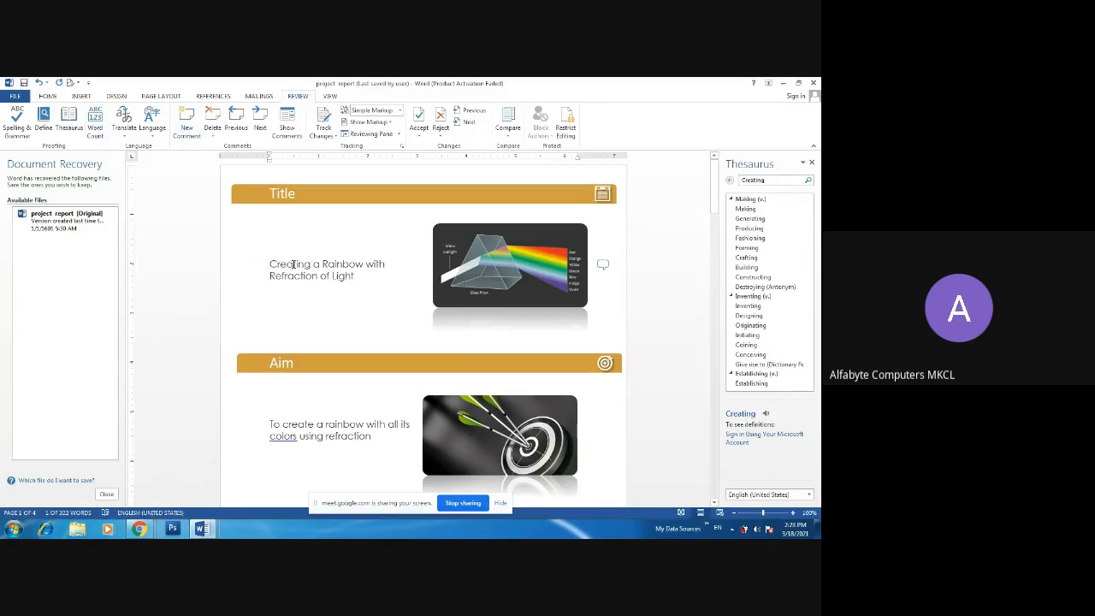
{"action": "left_click_drag", "start_coordinate": [267, 265], "coordinate": [310, 266]}
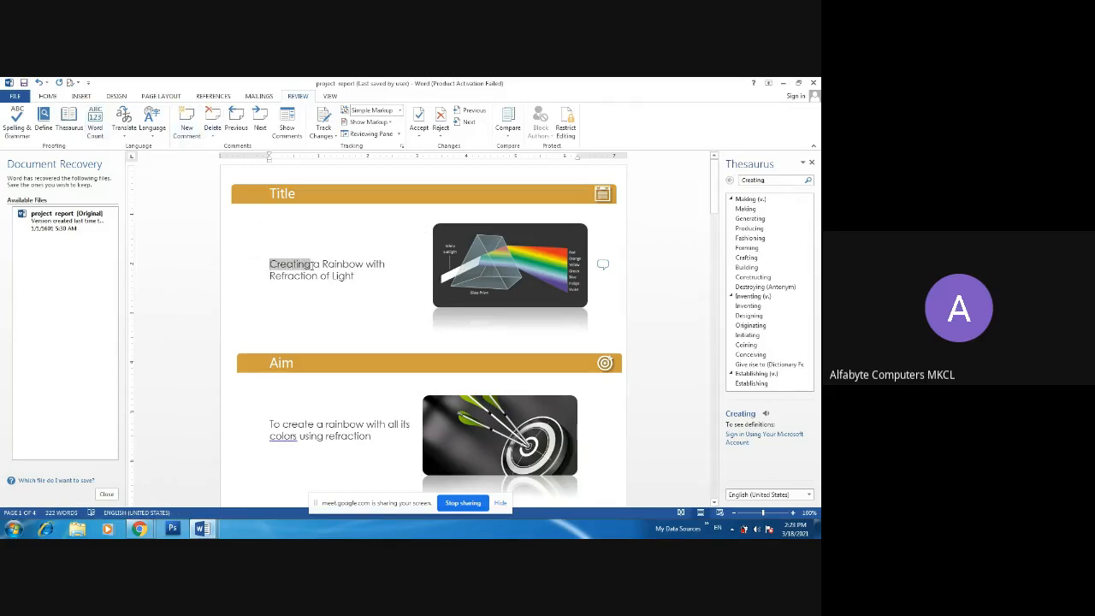
{"action": "left_click", "coordinate": [183, 132]}
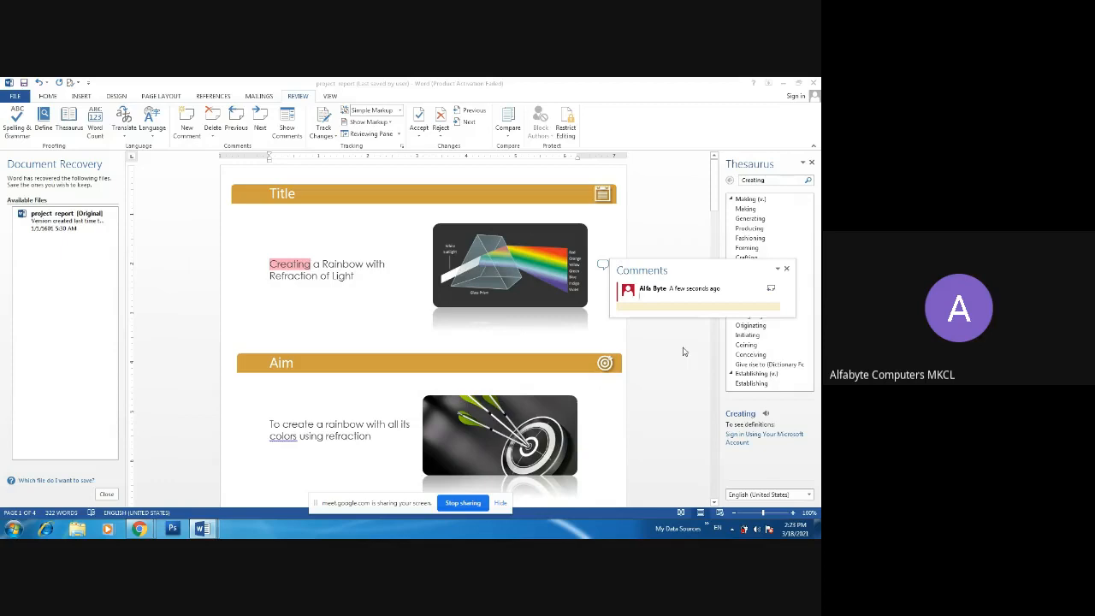
{"action": "type", "text": "good"}
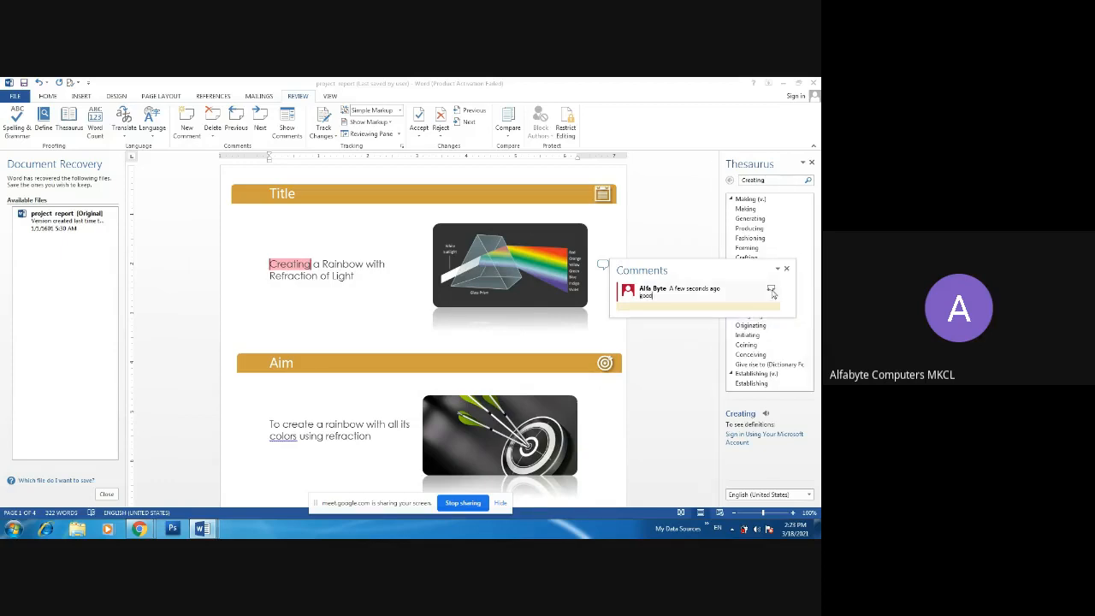
{"action": "left_click", "coordinate": [771, 291]}
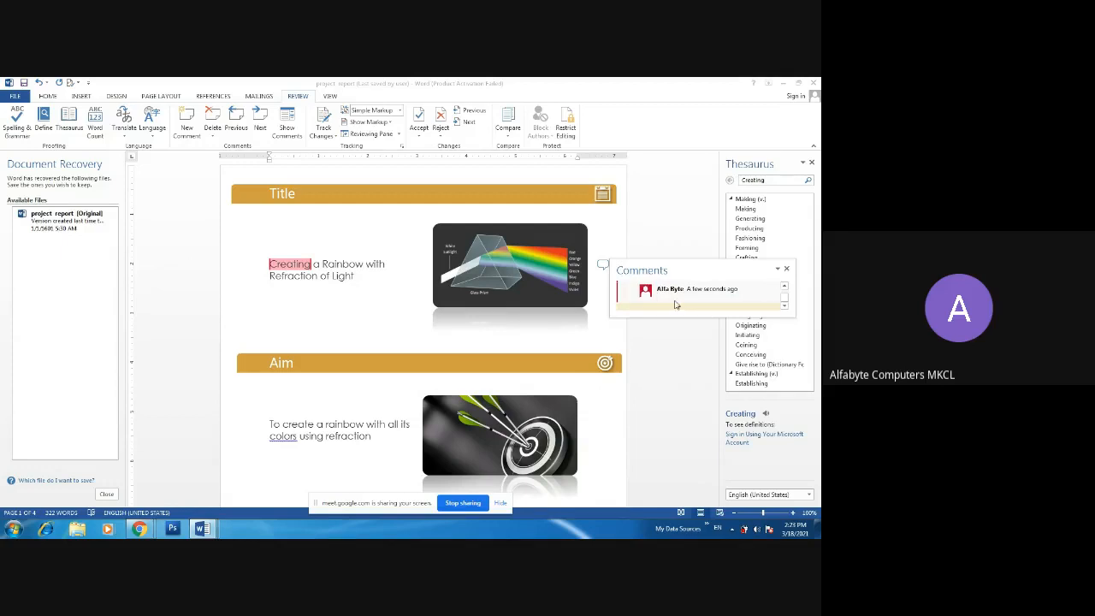
{"action": "left_click", "coordinate": [357, 308]}
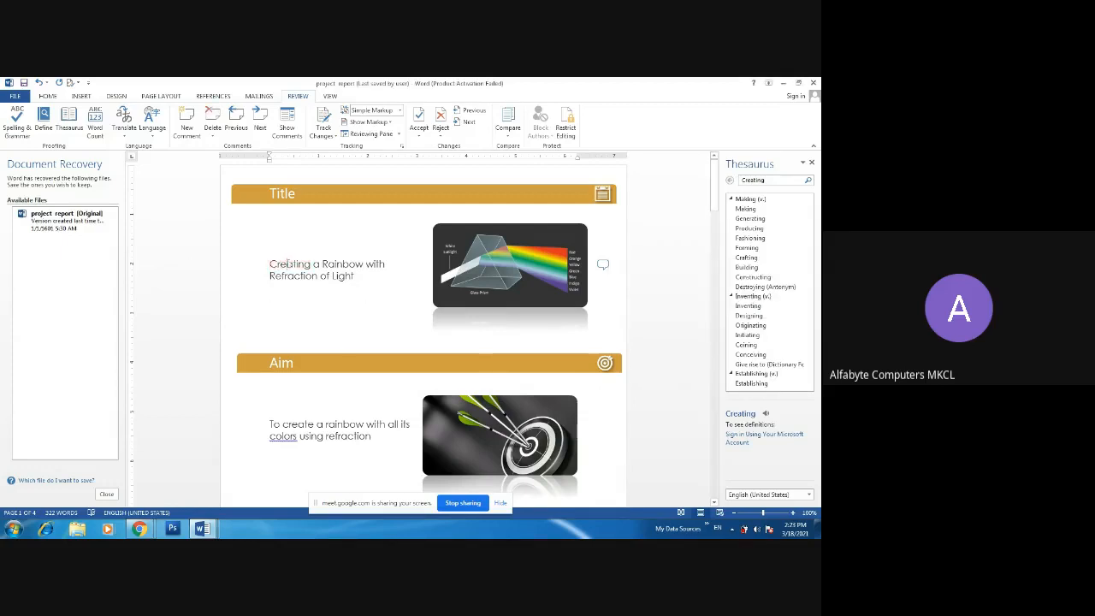
Replace the flagged word "colors" below the Aim banner with the suggested correction "Colors".
{"action": "right_click", "coordinate": [287, 263]}
{"action": "key", "text": "Escape"}
{"action": "mouse_move", "coordinate": [283, 262]}
{"action": "right_click", "coordinate": [284, 437]}
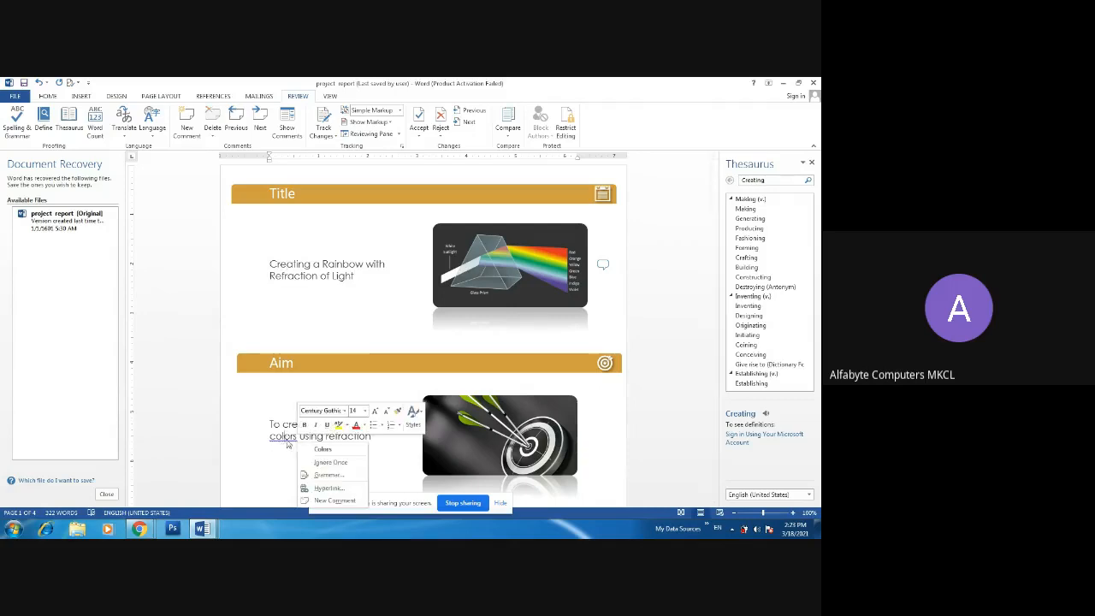
{"action": "left_click", "coordinate": [329, 452]}
{"action": "right_click", "coordinate": [281, 437]}
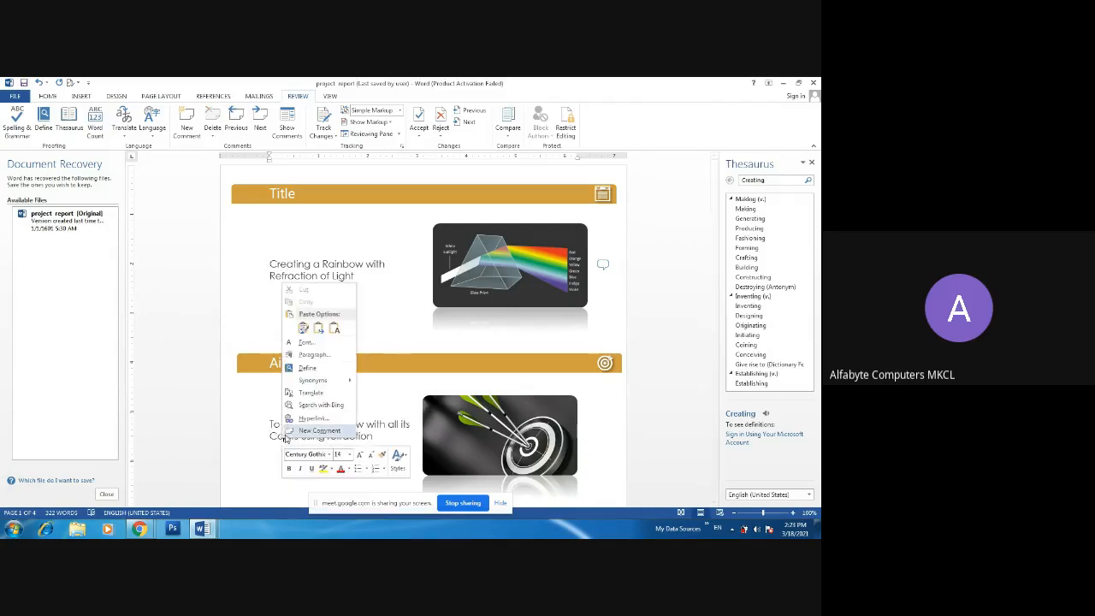
{"action": "left_click", "coordinate": [259, 436]}
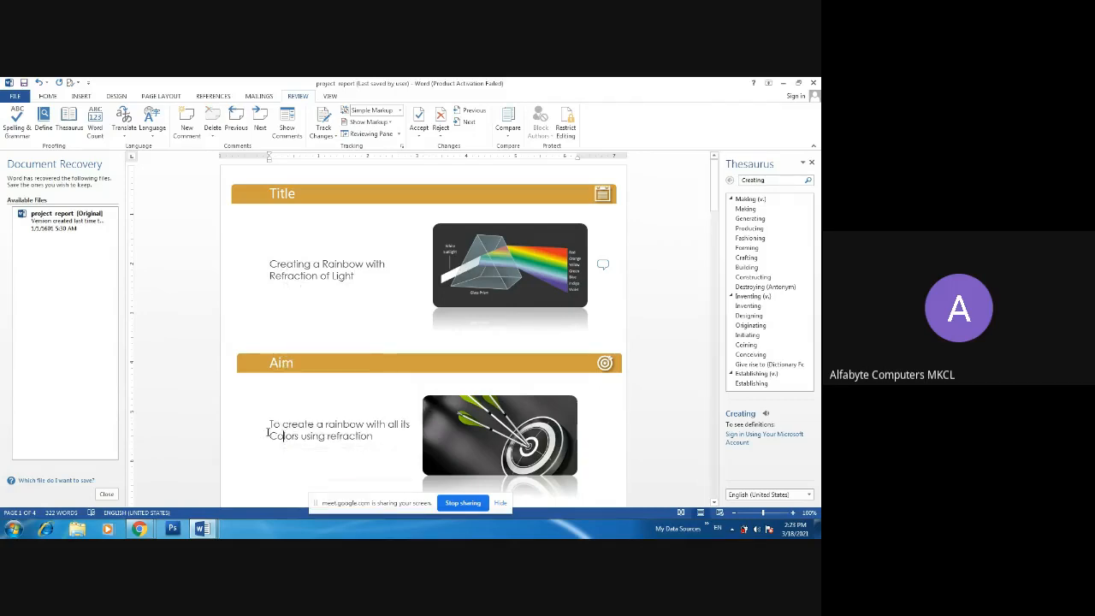
Add the comment "good" to the word "Colors" below the Aim banner.
{"action": "left_click_drag", "start_coordinate": [266, 437], "coordinate": [300, 438]}
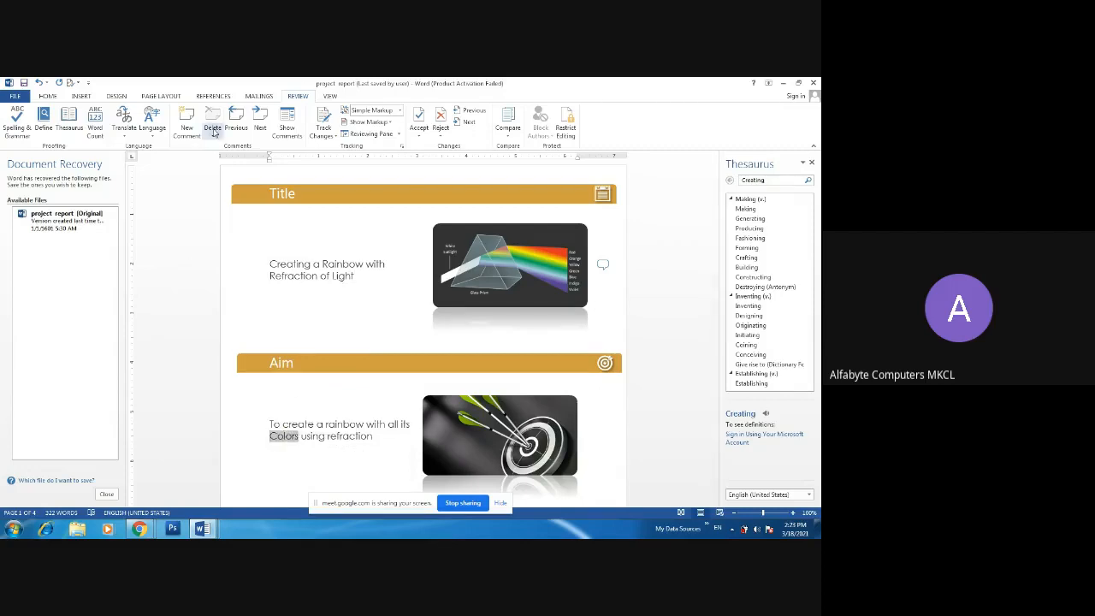
{"action": "left_click", "coordinate": [194, 139]}
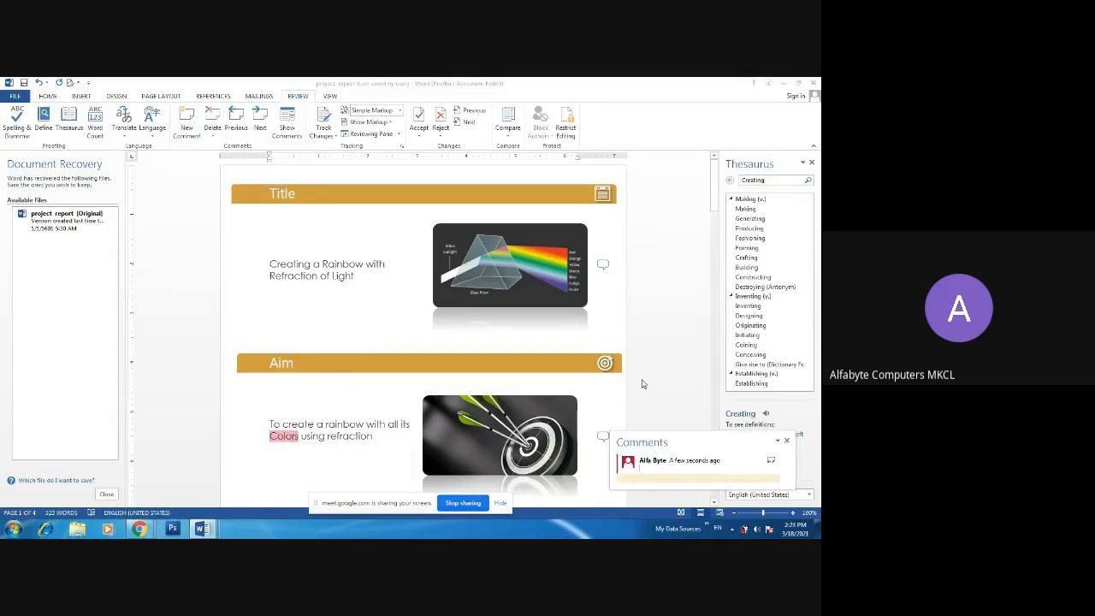
{"action": "type", "text": "a"}
{"action": "type", "text": "ood"}
{"action": "key", "text": "Return"}
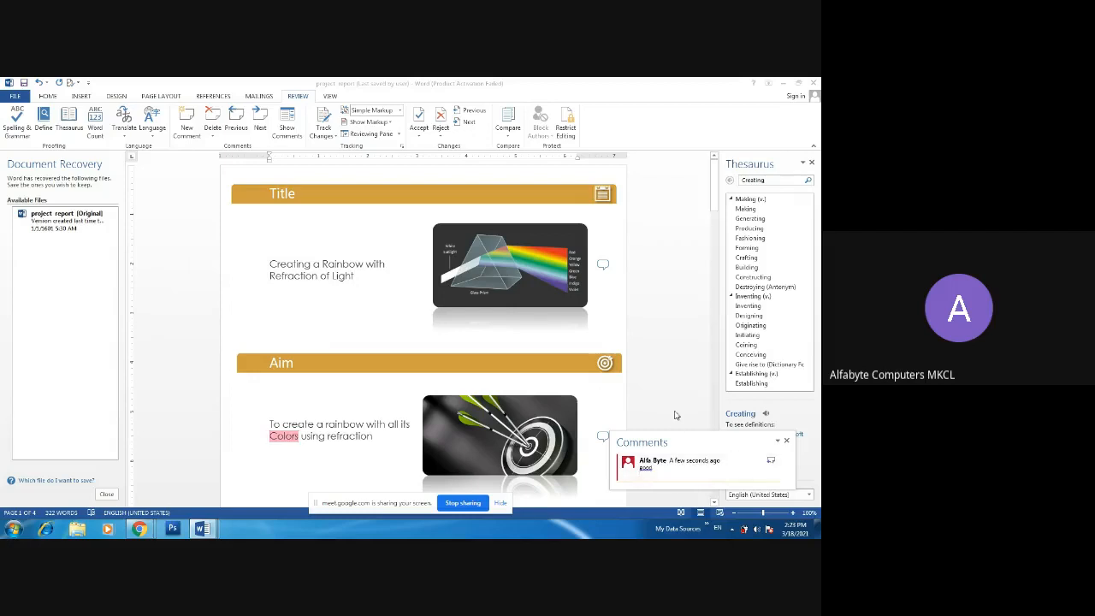
{"action": "left_click", "coordinate": [267, 485]}
Go back to the previous comment on "Creating", and forward to the comment on "Colors".
{"action": "mouse_move", "coordinate": [289, 436]}
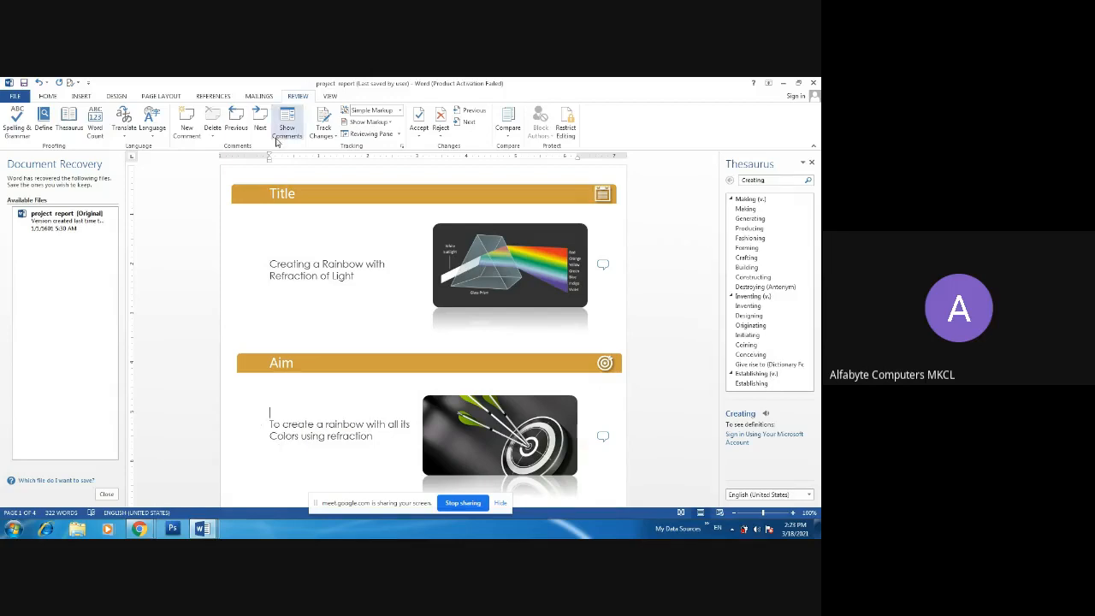
{"action": "left_click", "coordinate": [241, 130]}
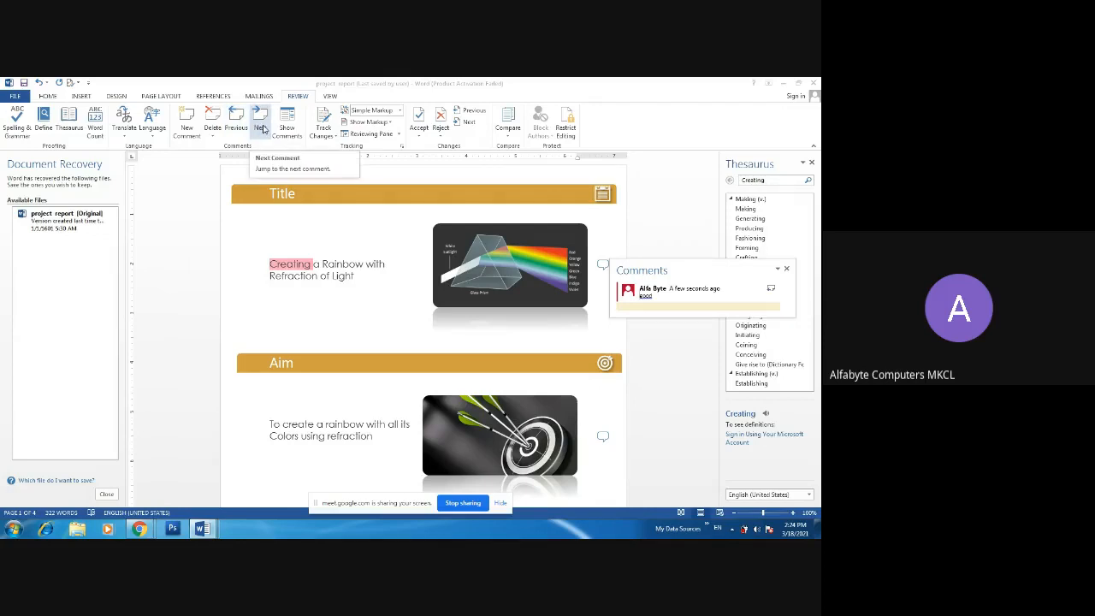
{"action": "left_click", "coordinate": [263, 128]}
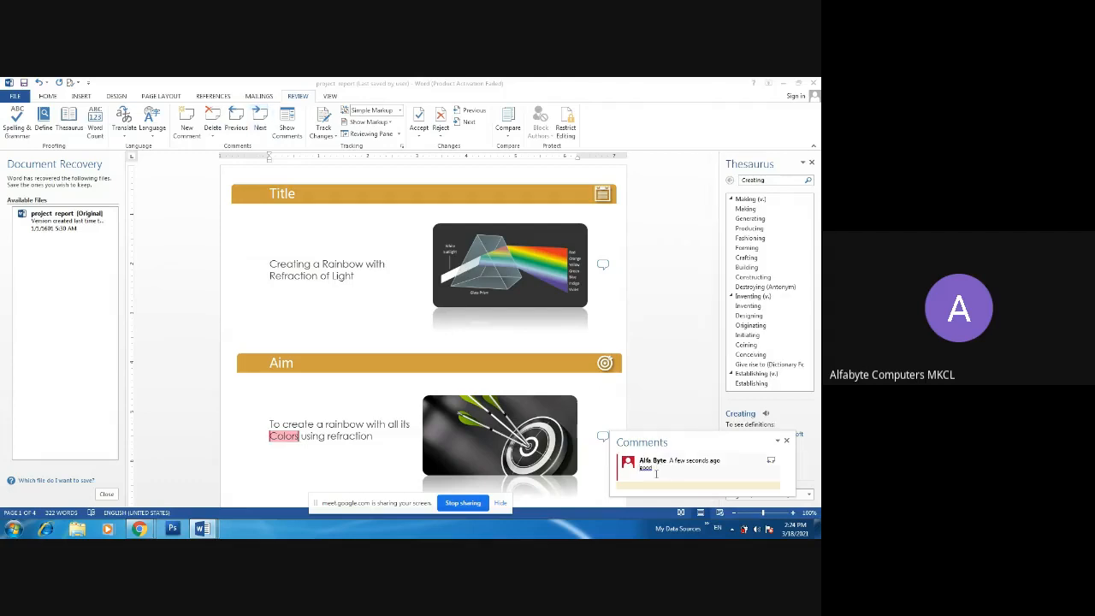
Show all comments in full beside the document text.
{"action": "left_click", "coordinate": [287, 130]}
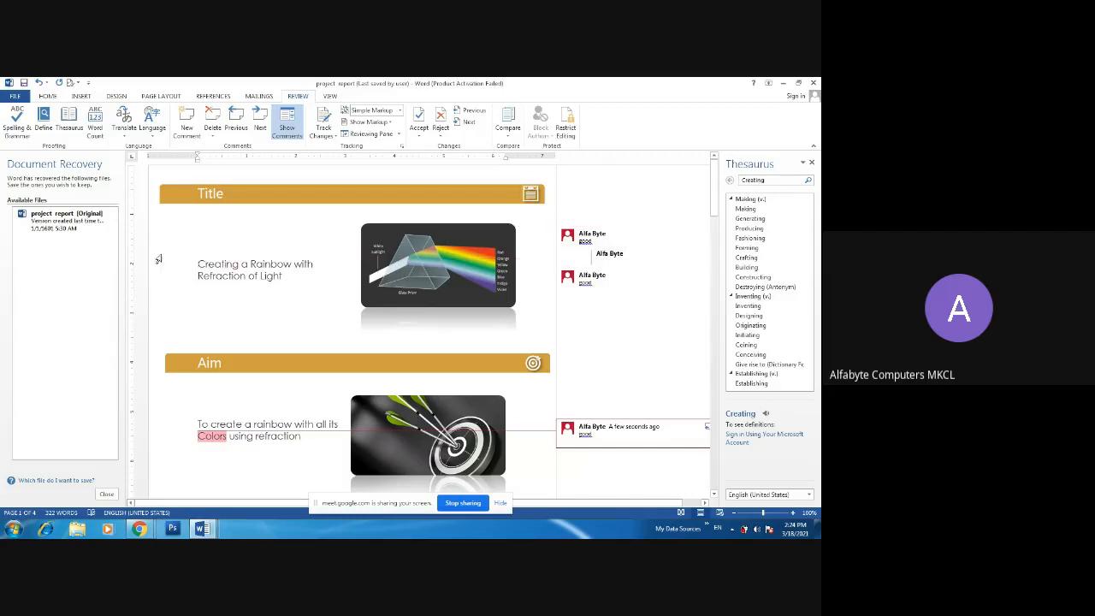
{"action": "left_click", "coordinate": [648, 240]}
{"action": "left_click", "coordinate": [283, 276]}
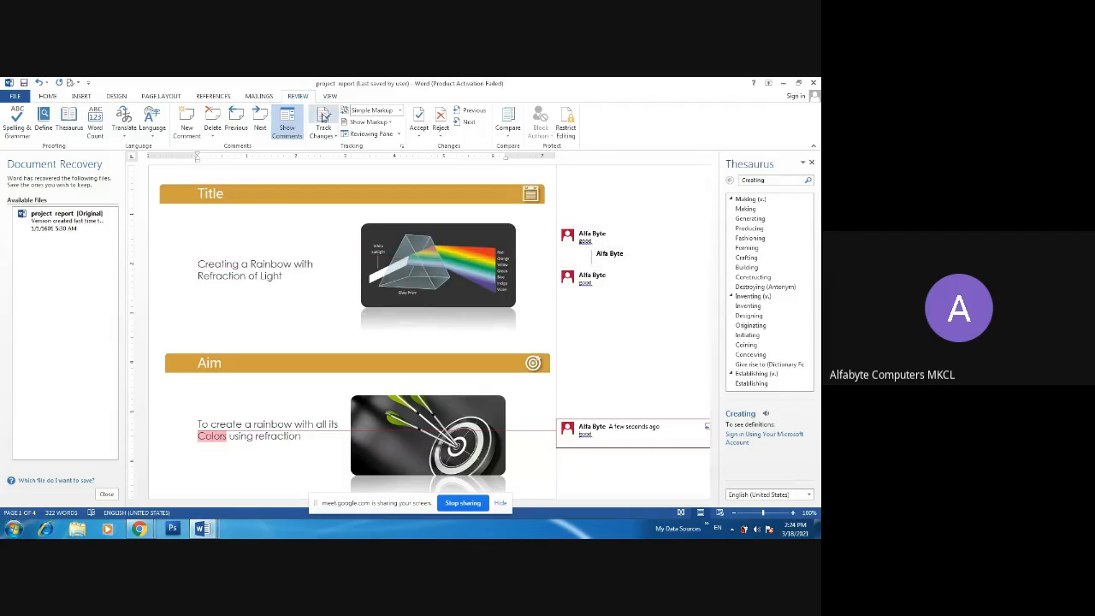
Check the comment deletion options, and delete the empty reply under the comment on "Creating".
{"action": "left_click", "coordinate": [213, 138]}
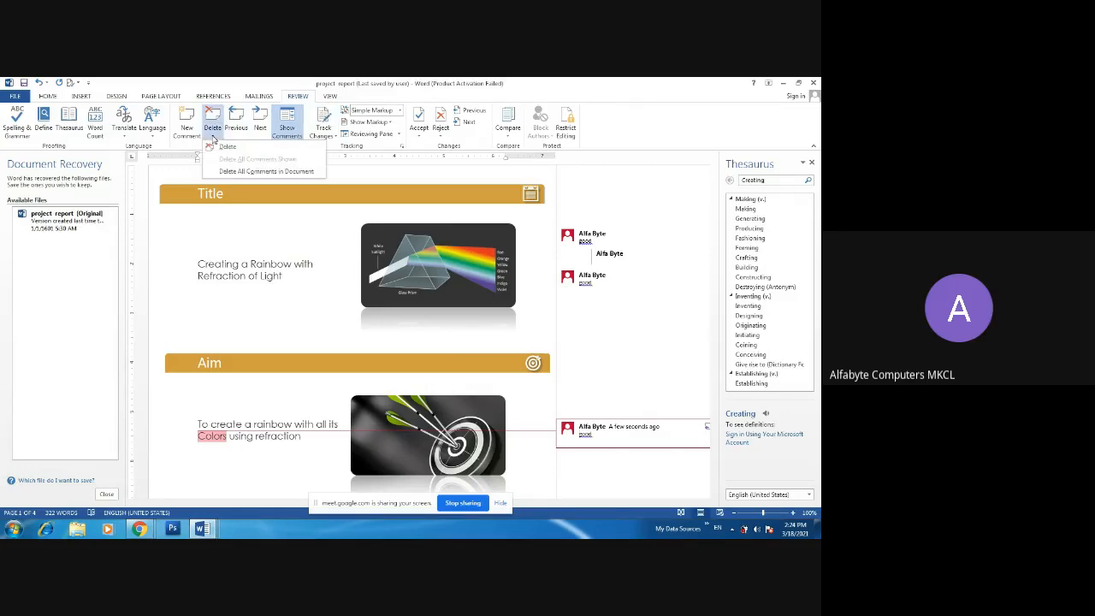
{"action": "left_click", "coordinate": [217, 263]}
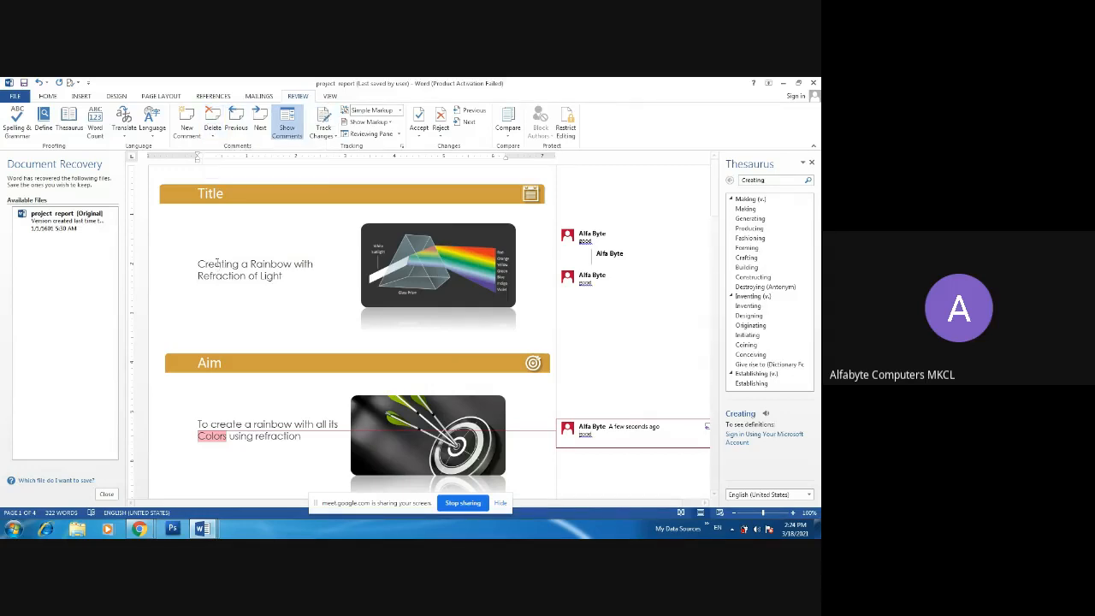
{"action": "left_click", "coordinate": [600, 259]}
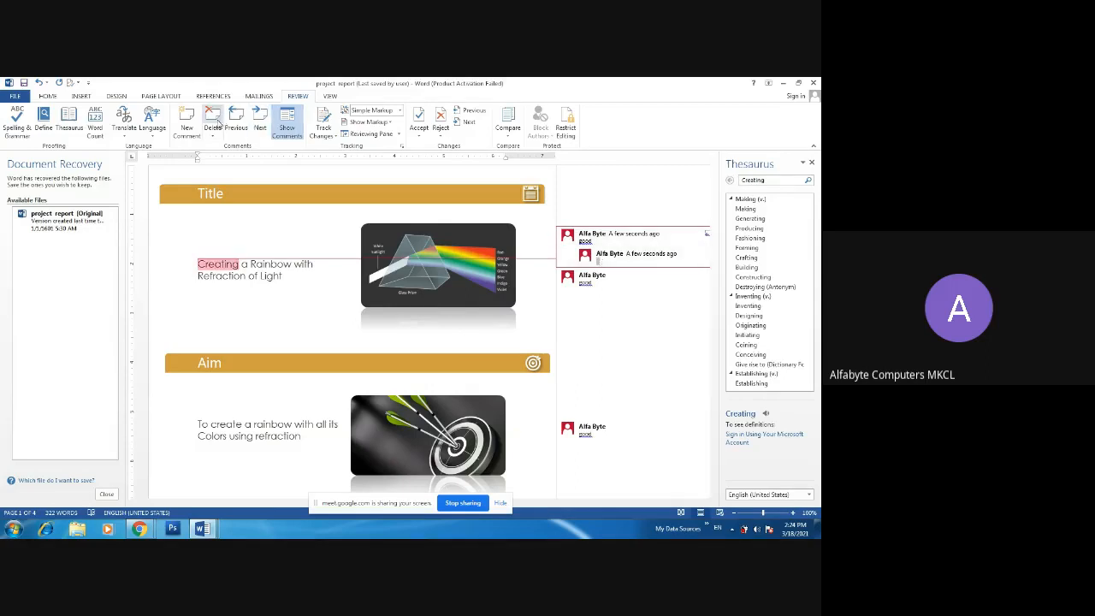
{"action": "left_click", "coordinate": [217, 125]}
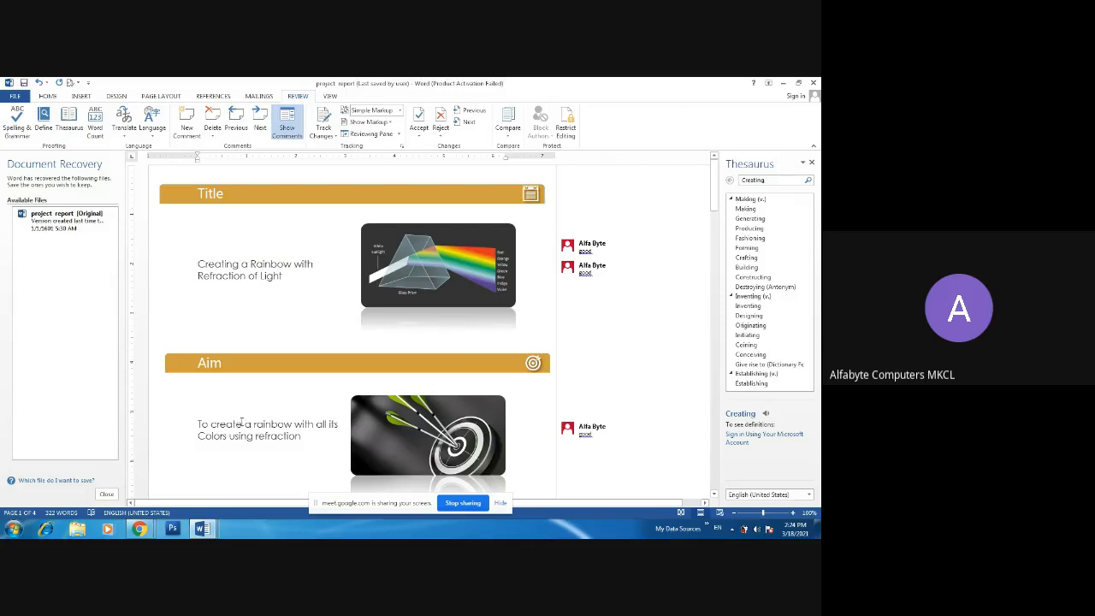
Delete all comments in the document.
{"action": "left_click", "coordinate": [579, 434]}
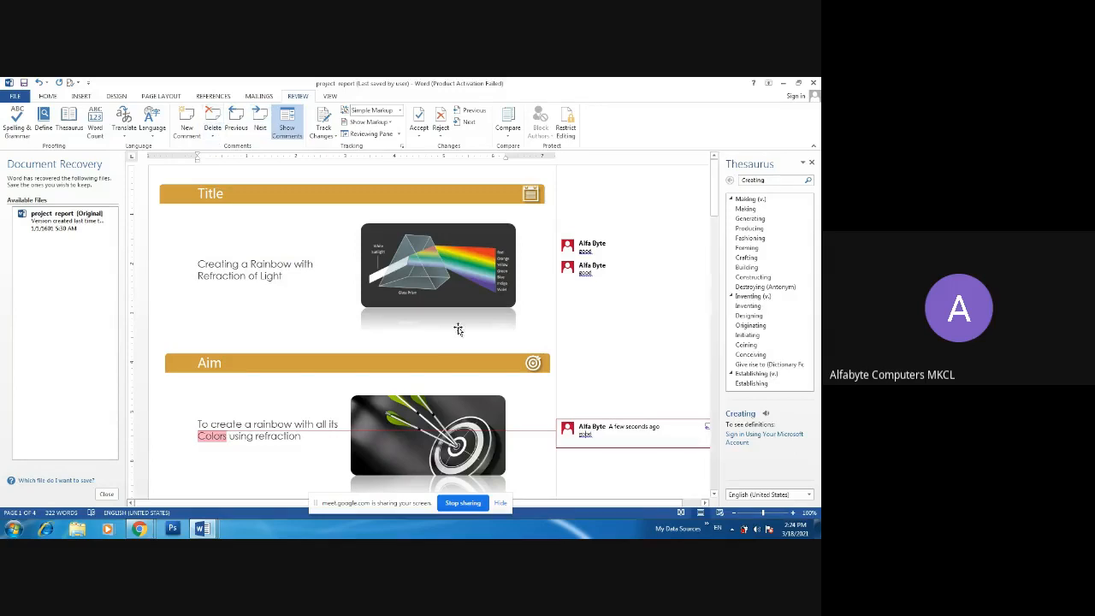
{"action": "scroll", "coordinate": [263, 359], "scroll_direction": "down", "scroll_amount": 3}
{"action": "scroll", "coordinate": [264, 357], "scroll_direction": "down", "scroll_amount": 2}
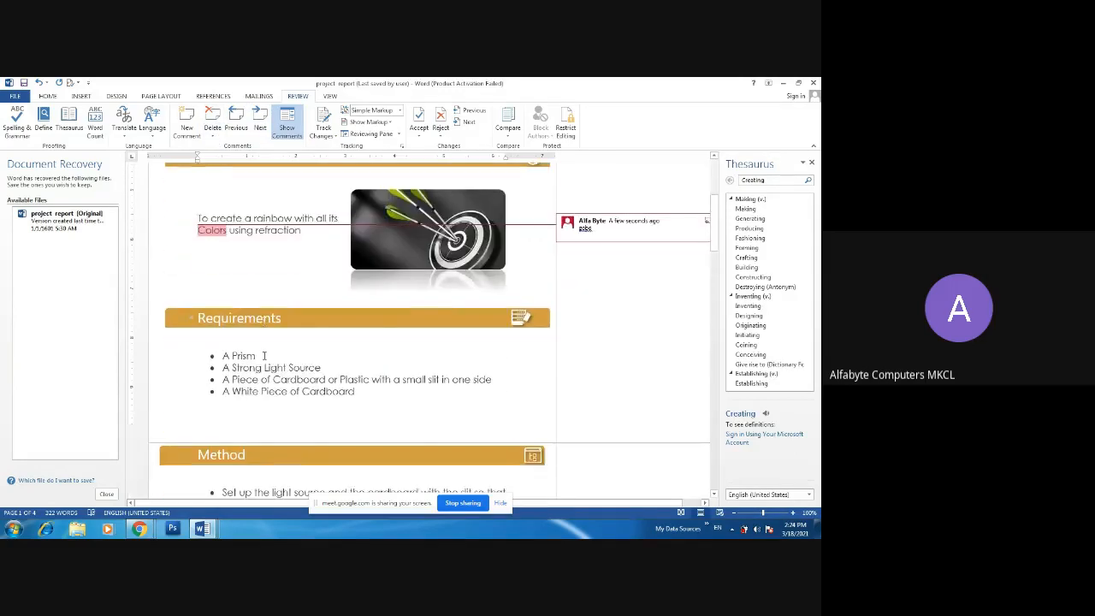
{"action": "scroll", "coordinate": [265, 352], "scroll_direction": "up", "scroll_amount": 4}
{"action": "scroll", "coordinate": [266, 351], "scroll_direction": "up", "scroll_amount": 1}
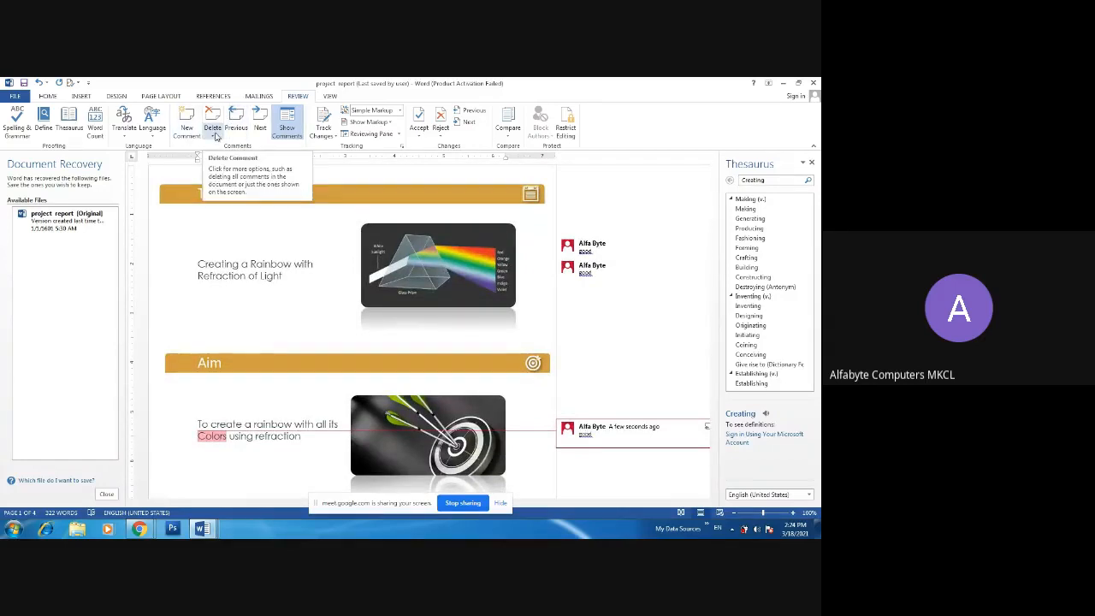
{"action": "left_click", "coordinate": [214, 137]}
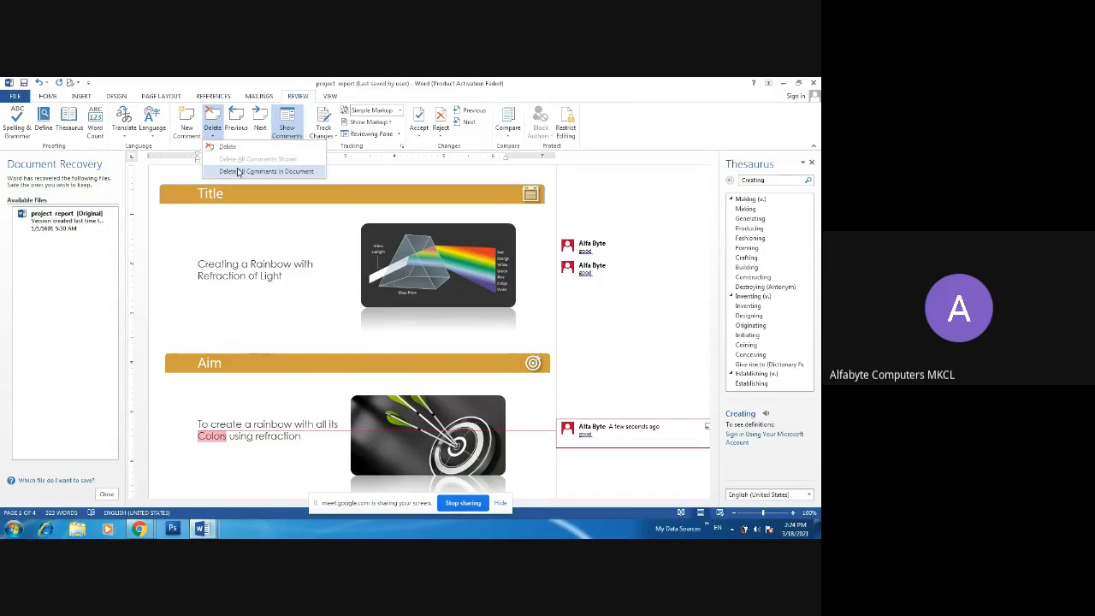
{"action": "left_click", "coordinate": [238, 172]}
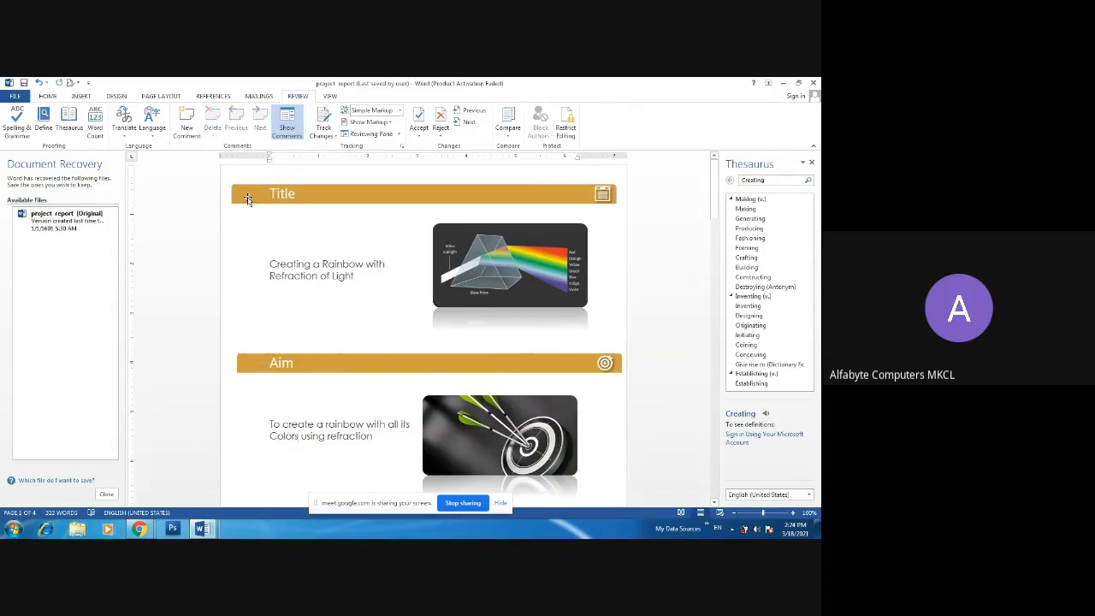
Turn on Track Changes for the project report, using the Simple Markup view.
{"action": "left_click", "coordinate": [329, 135]}
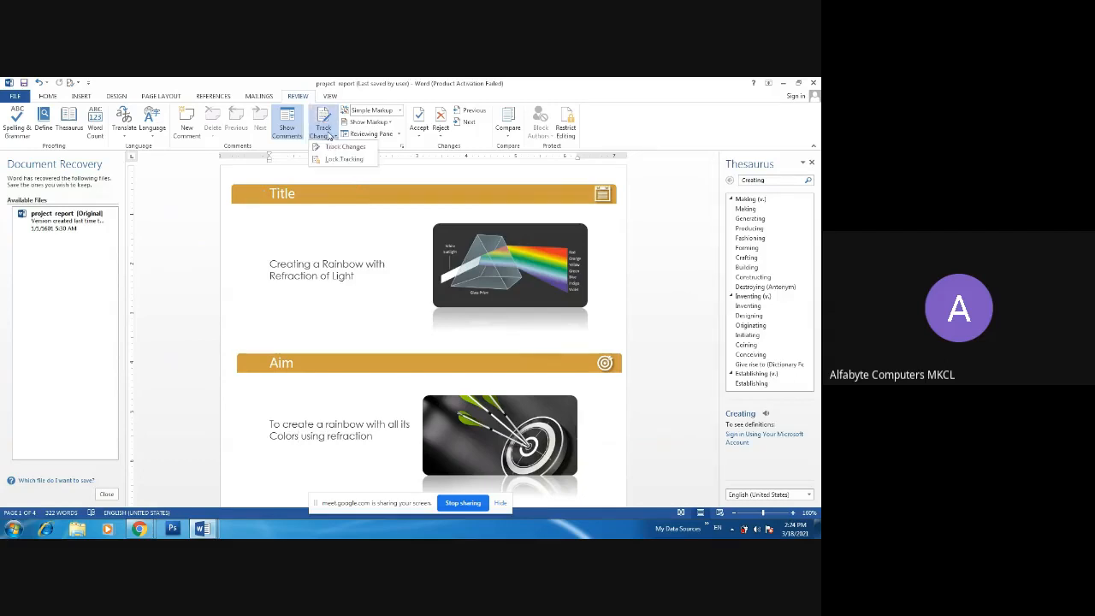
{"action": "left_click", "coordinate": [335, 147]}
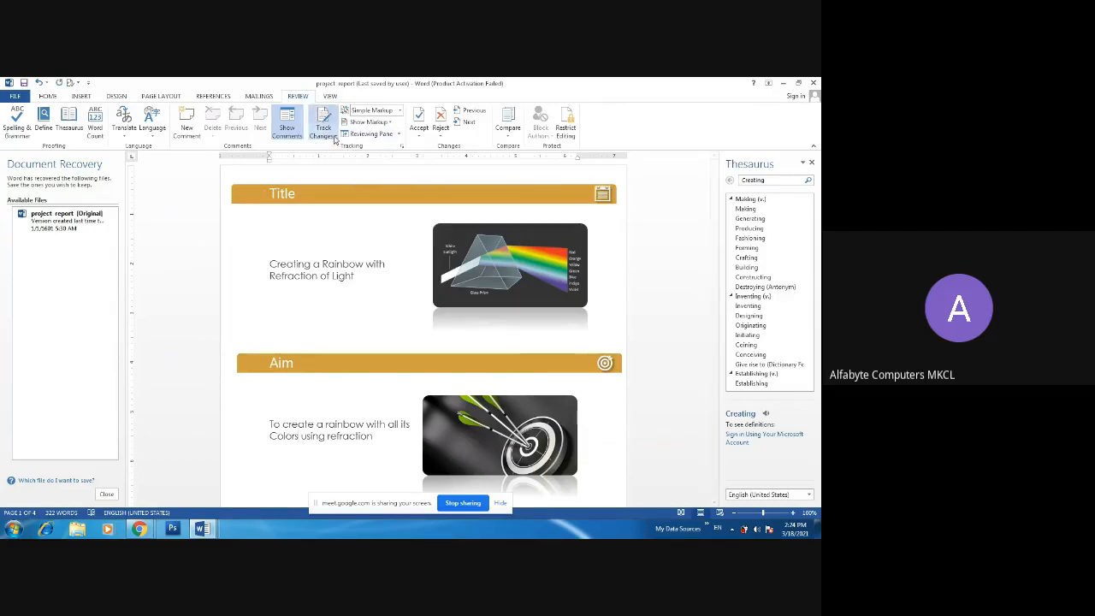
{"action": "left_click", "coordinate": [390, 112]}
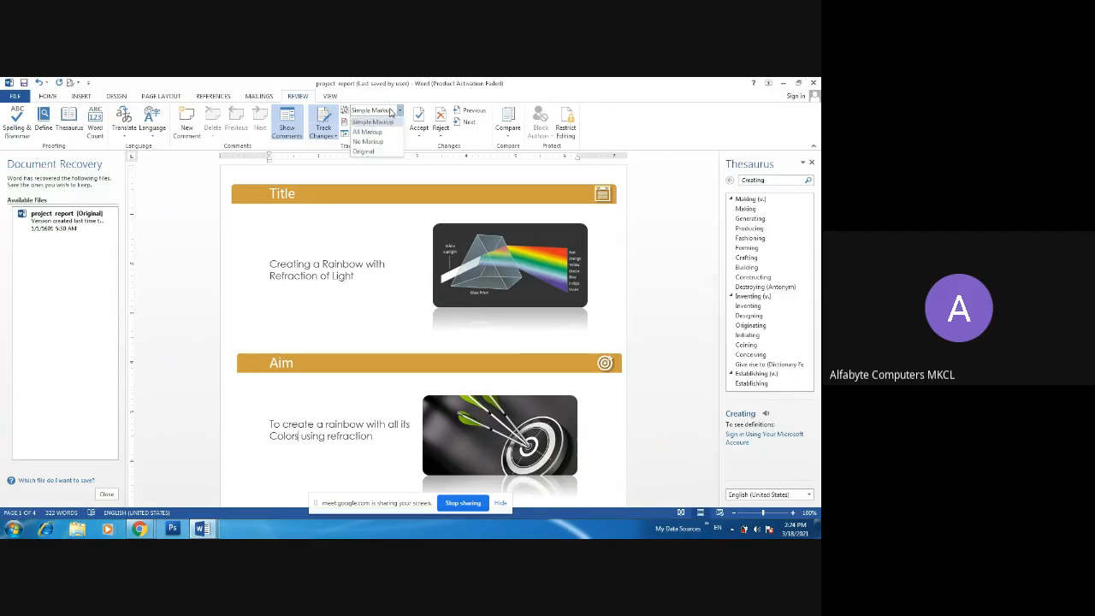
{"action": "left_click", "coordinate": [381, 123]}
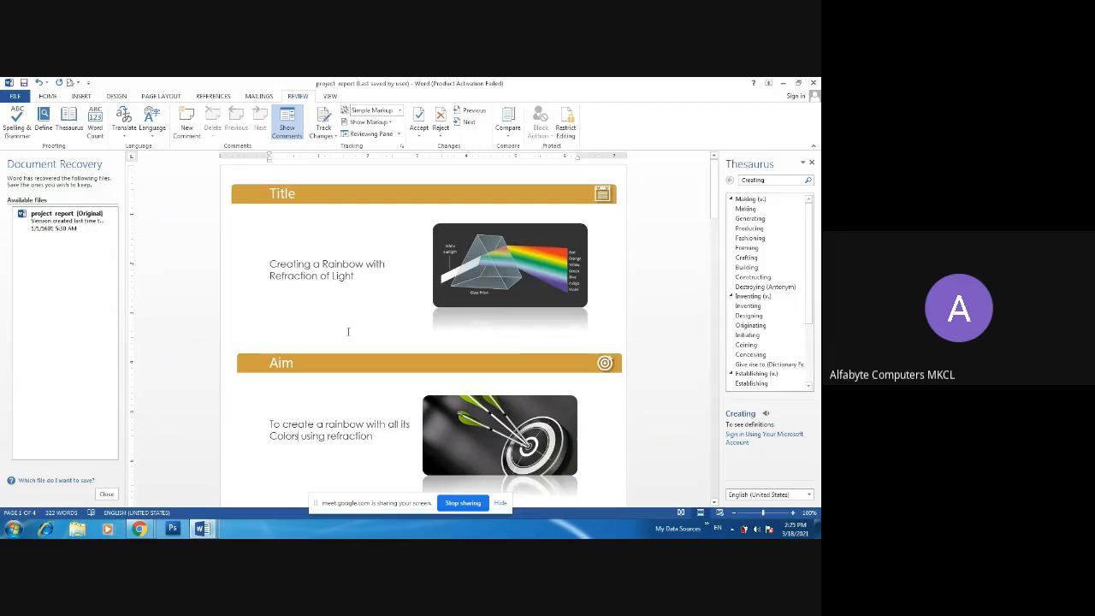
Switch to the Google Meet call in Chrome to check it, and return to the project report in Word.
{"action": "scroll", "coordinate": [342, 328], "scroll_direction": "down", "scroll_amount": 5}
{"action": "scroll", "coordinate": [342, 328], "scroll_direction": "down", "scroll_amount": 3}
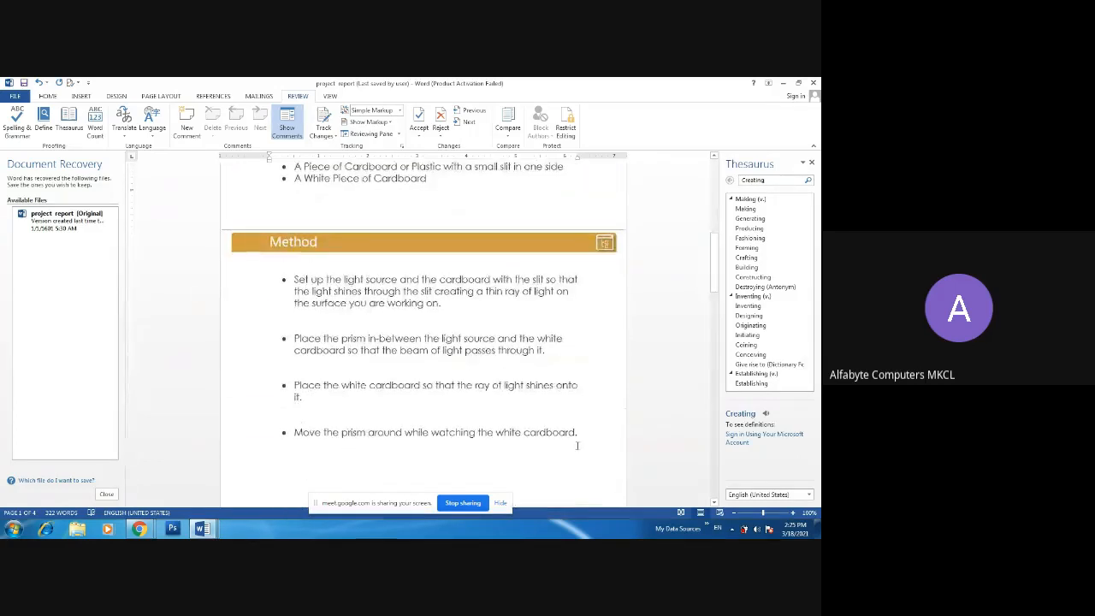
{"action": "mouse_move", "coordinate": [138, 529]}
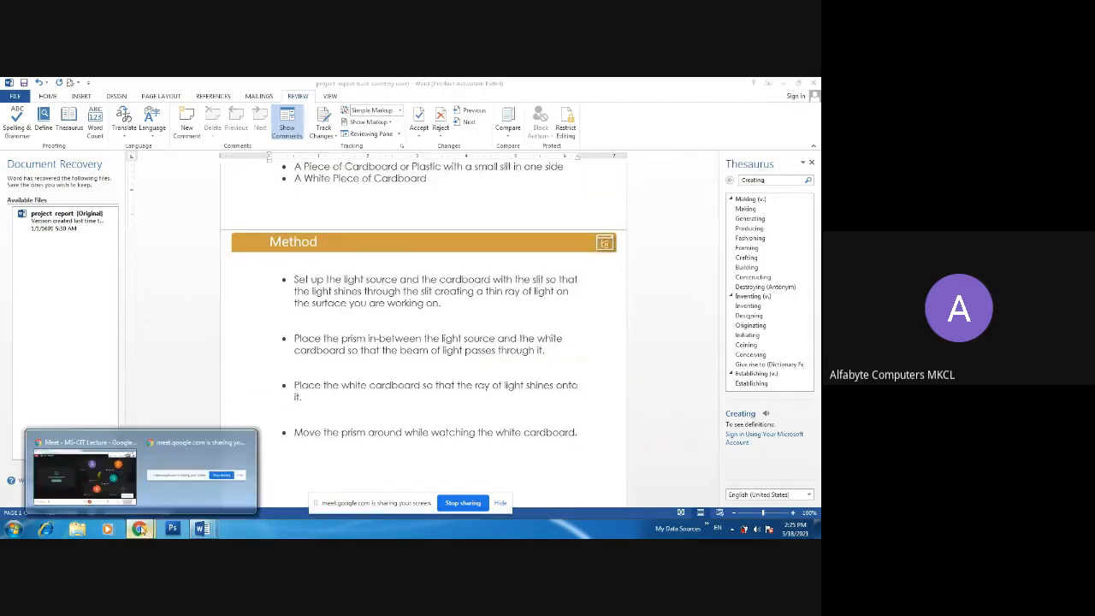
{"action": "left_click", "coordinate": [107, 490]}
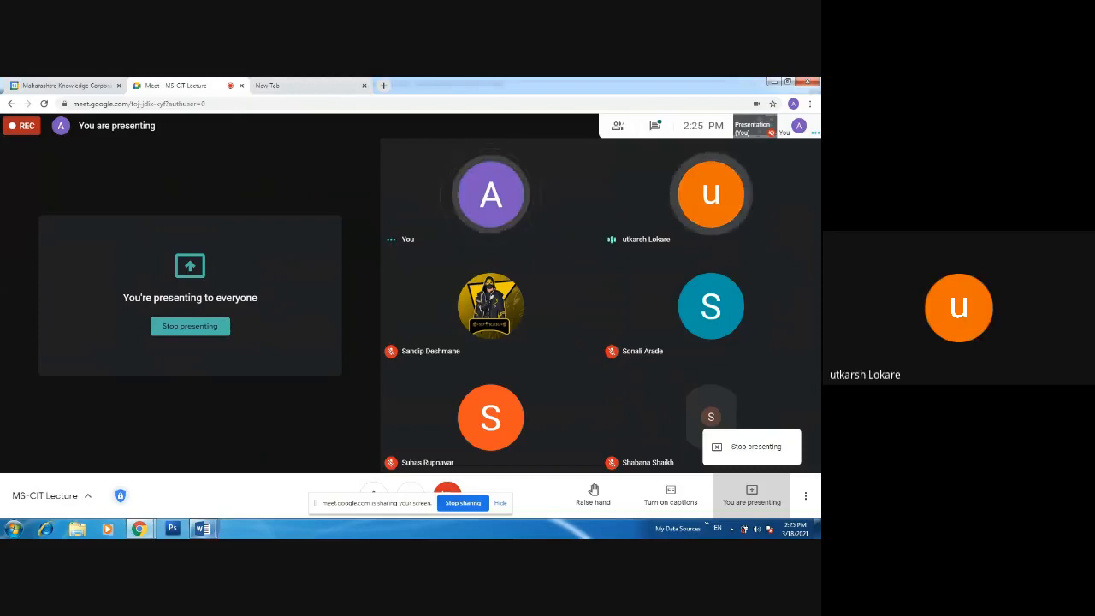
{"action": "mouse_move", "coordinate": [200, 528]}
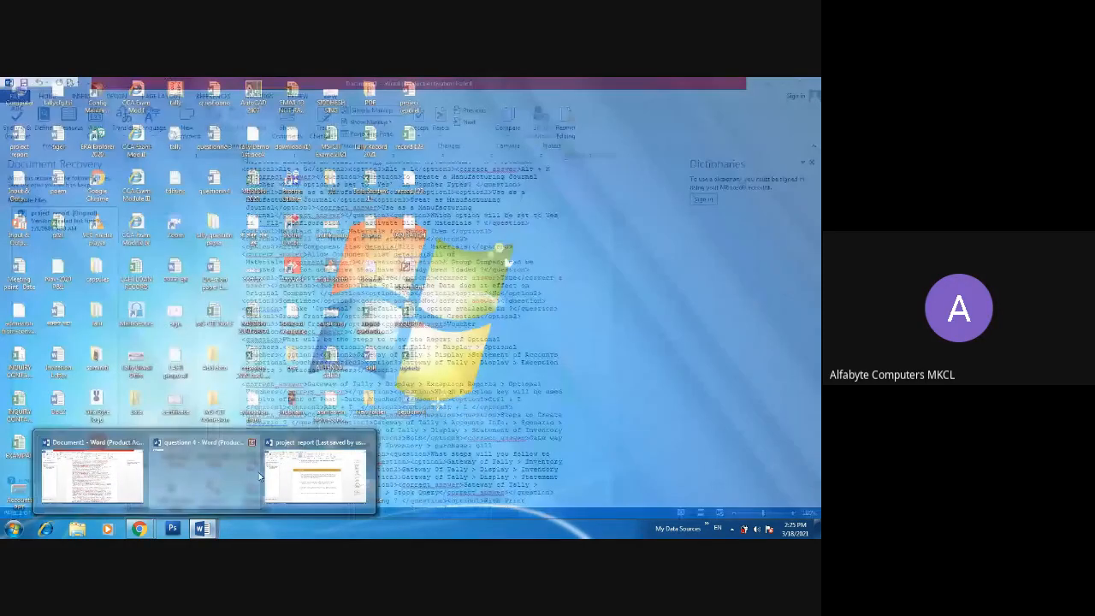
{"action": "left_click", "coordinate": [291, 475]}
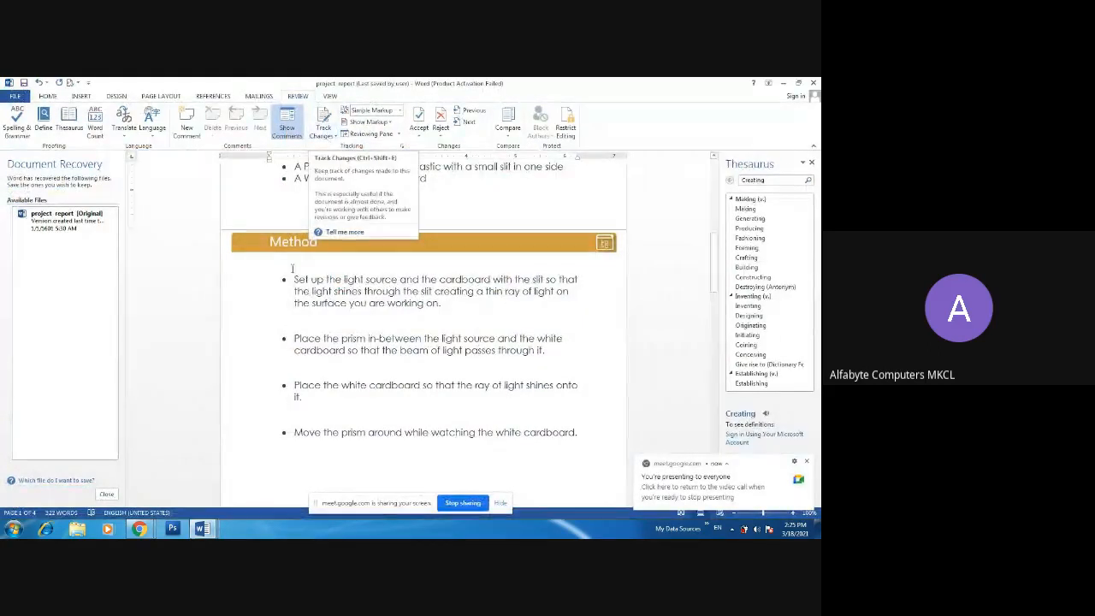
Turn on Track Changes and place the cursor in the second instruction under the Method heading.
{"action": "left_click", "coordinate": [332, 134]}
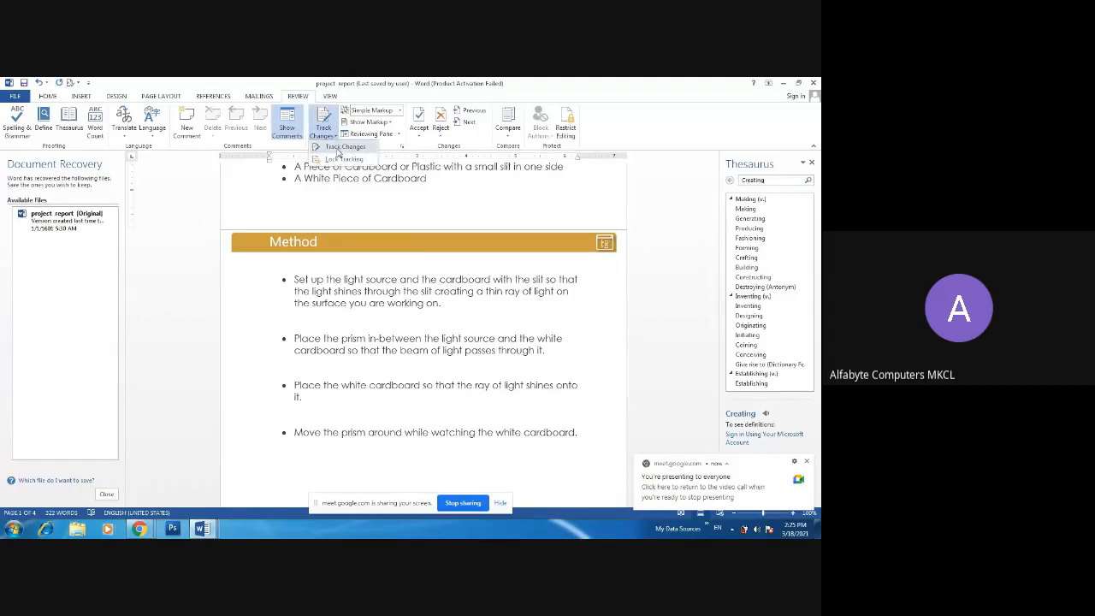
{"action": "scroll", "coordinate": [338, 152], "scroll_direction": "down", "scroll_amount": 1}
{"action": "left_click", "coordinate": [338, 147]}
{"action": "left_click_drag", "start_coordinate": [292, 295], "coordinate": [349, 333]}
{"action": "left_click", "coordinate": [350, 333]}
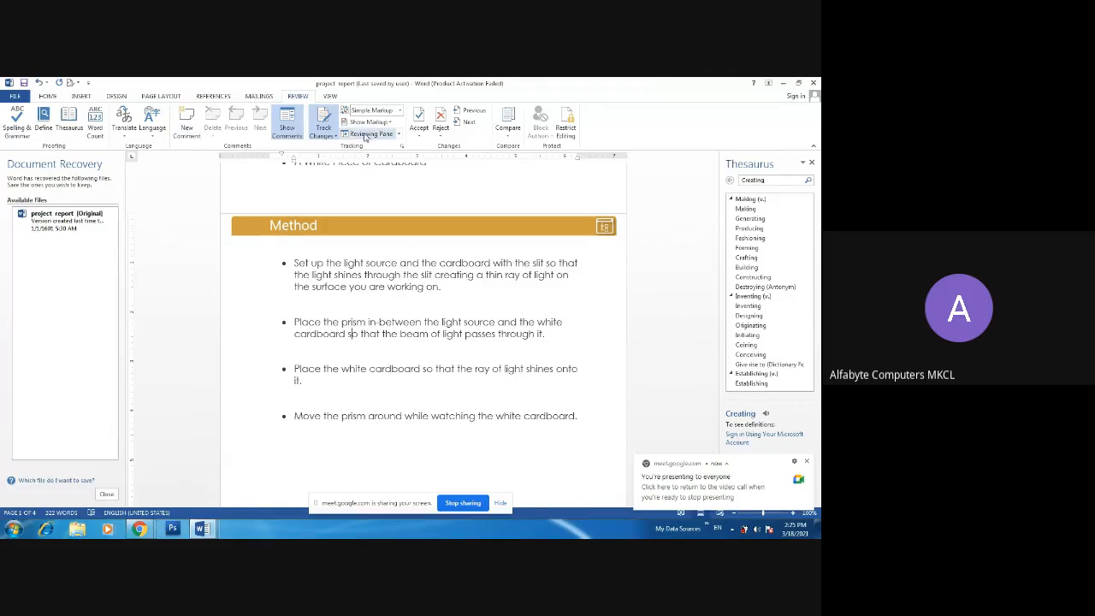
Select the text of the first instruction under the Method heading, from "Set up" through "working".
{"action": "left_click", "coordinate": [328, 137]}
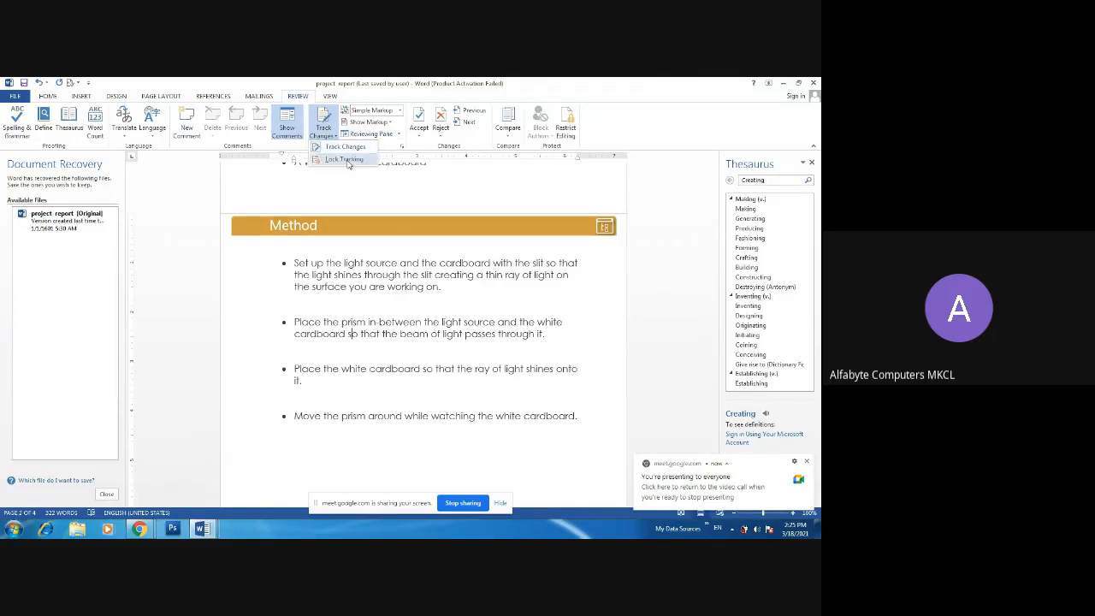
{"action": "left_click", "coordinate": [300, 263]}
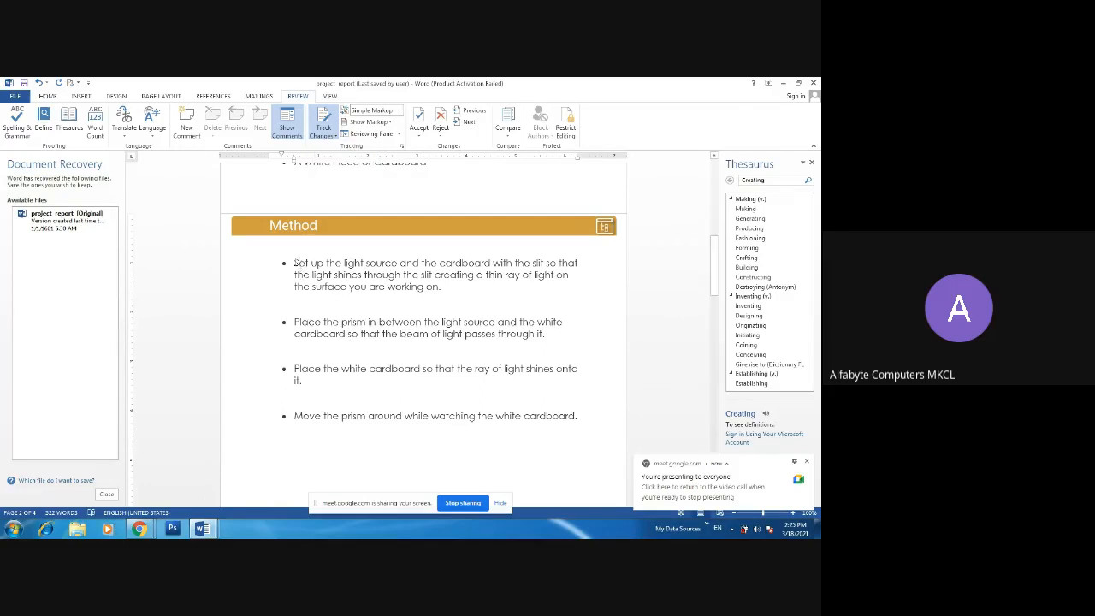
{"action": "left_click_drag", "start_coordinate": [294, 263], "coordinate": [425, 288]}
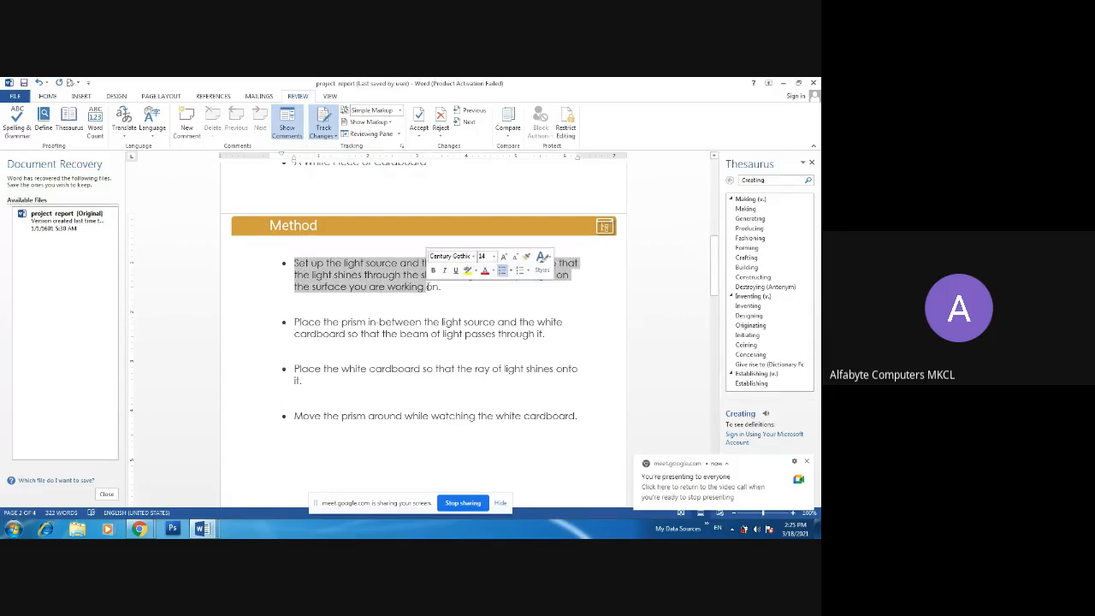
Look at the Lock Tracking password settings and leave them without setting a password.
{"action": "left_click", "coordinate": [330, 138]}
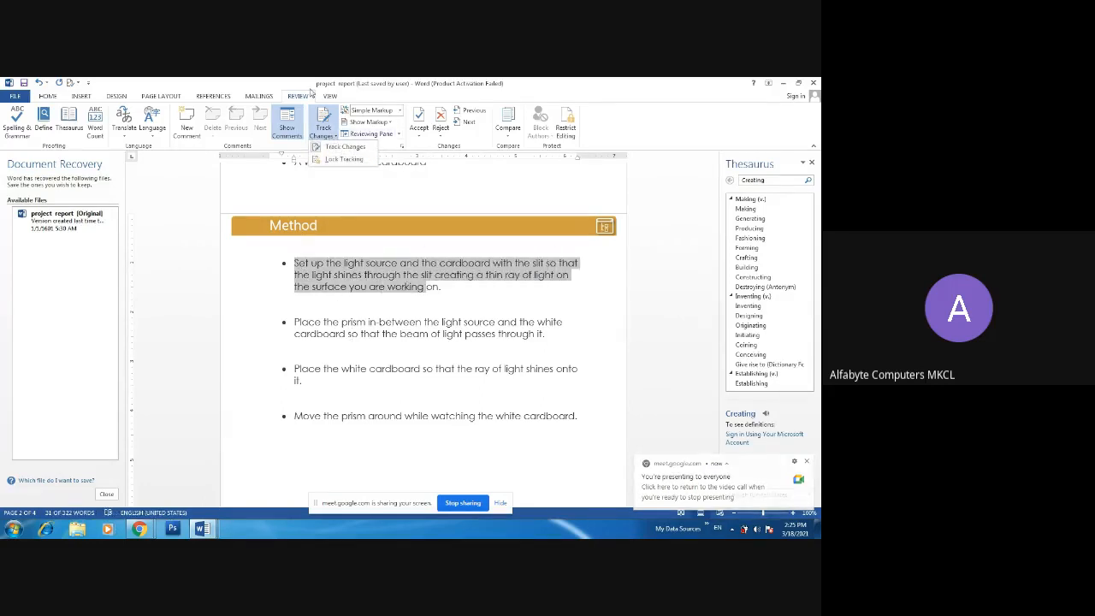
{"action": "left_click", "coordinate": [334, 139]}
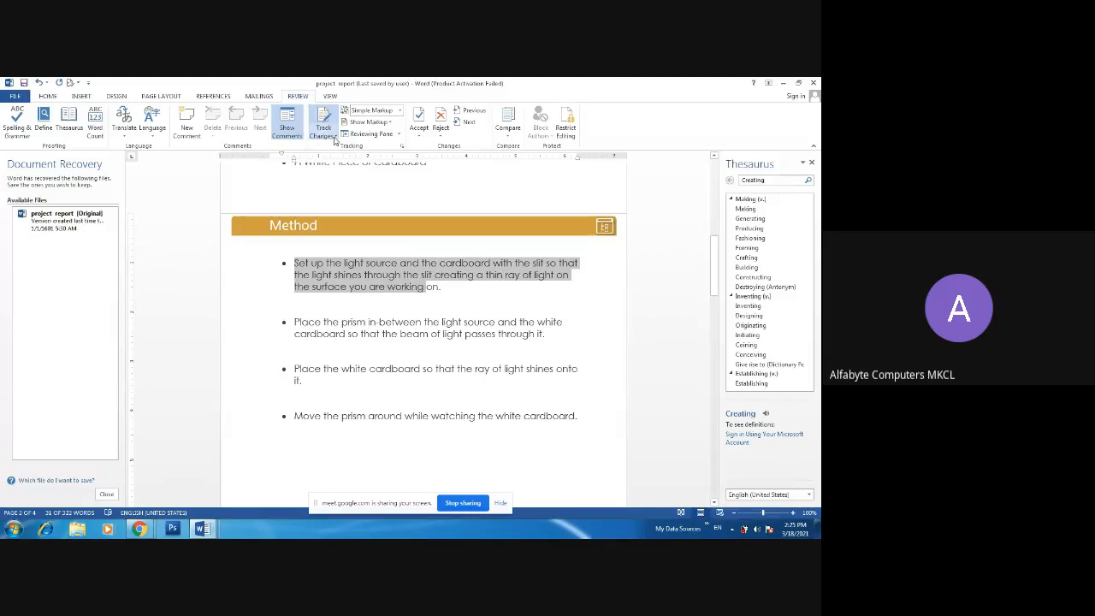
{"action": "left_click", "coordinate": [334, 139]}
{"action": "left_click", "coordinate": [347, 161]}
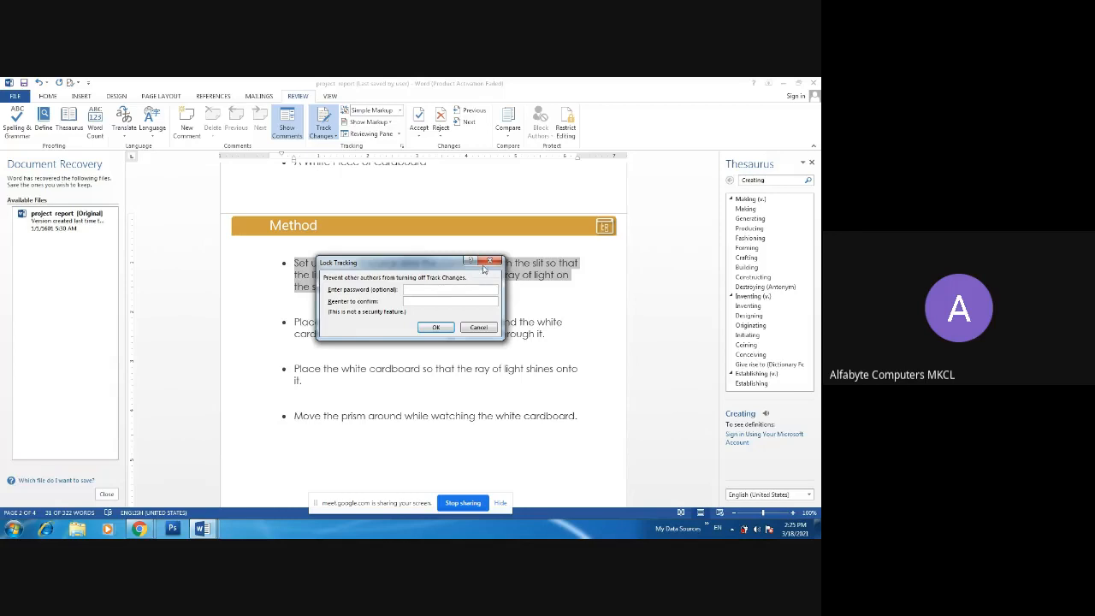
{"action": "left_click", "coordinate": [492, 262]}
{"action": "left_click", "coordinate": [333, 136]}
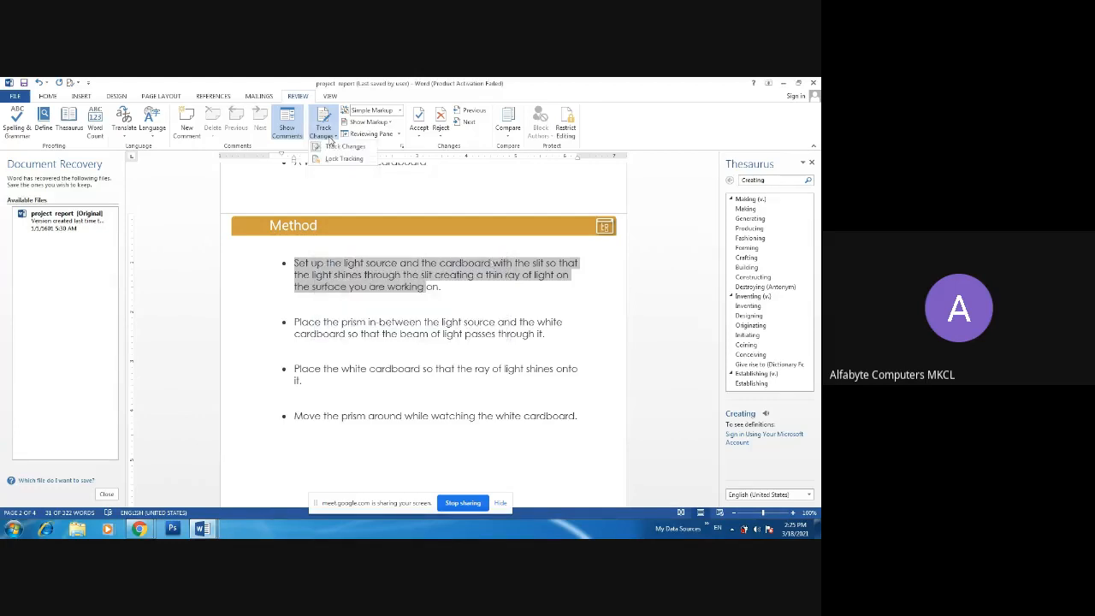
{"action": "left_click", "coordinate": [440, 171]}
Review the available markup display choices and keep Simple Markup.
{"action": "left_click", "coordinate": [400, 111]}
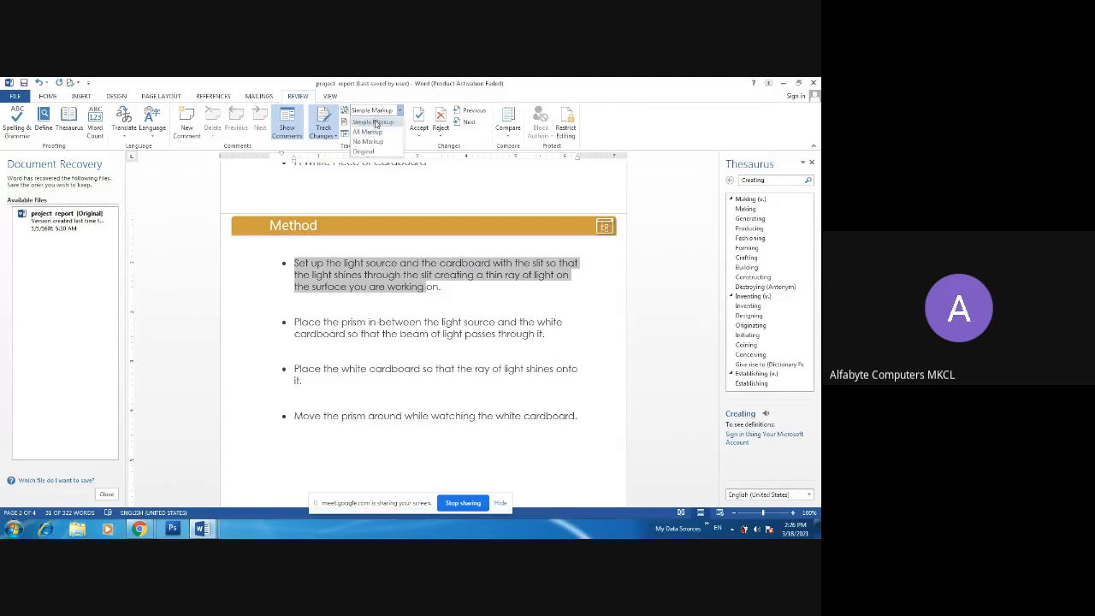
{"action": "left_click", "coordinate": [375, 124]}
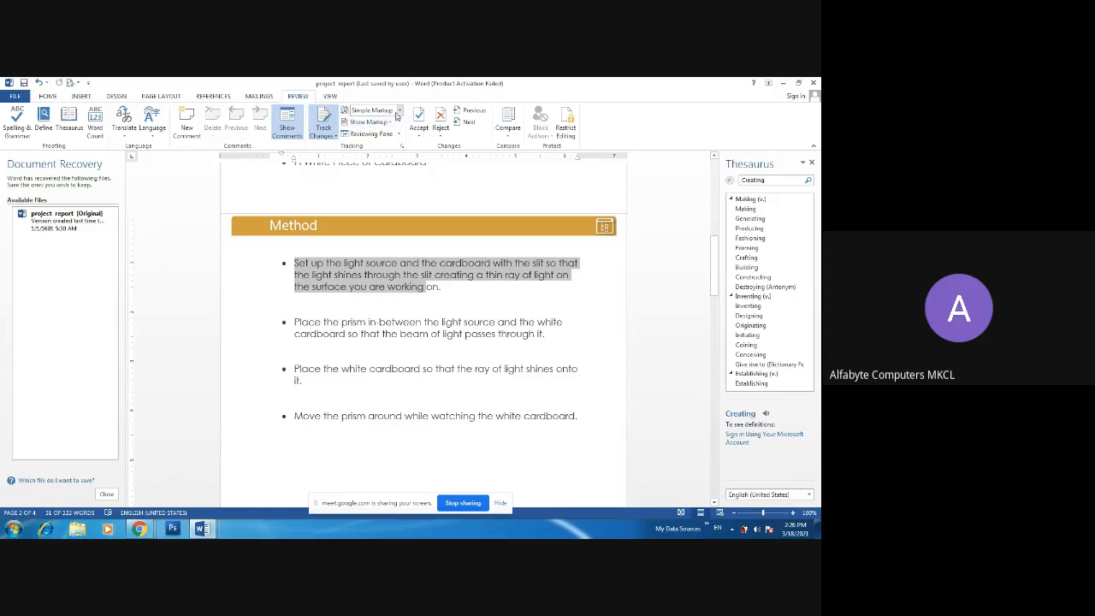
{"action": "left_click", "coordinate": [398, 110]}
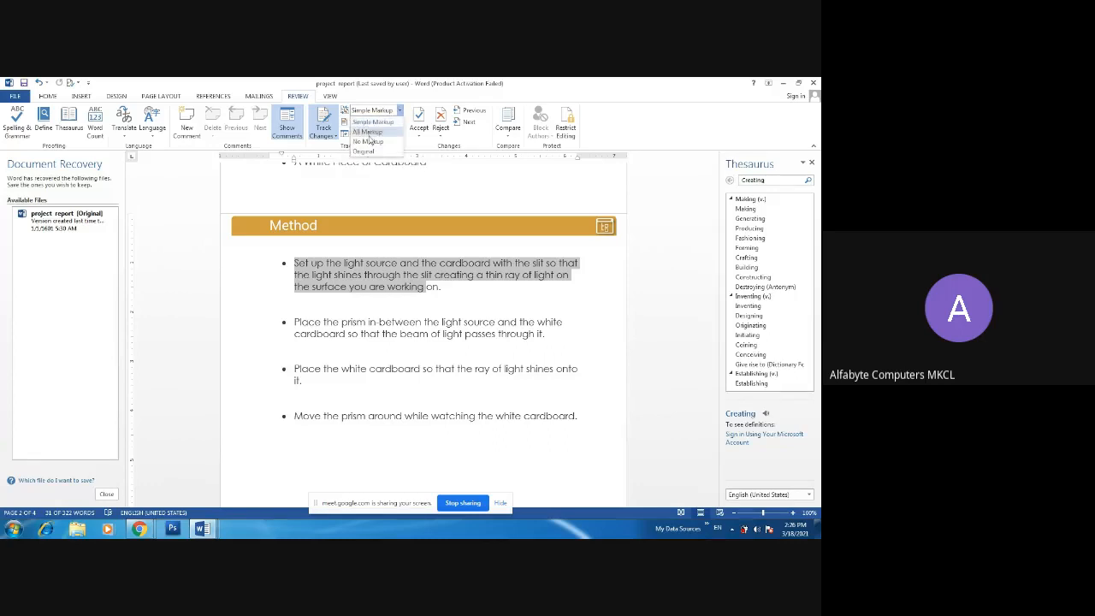
{"action": "left_click", "coordinate": [381, 122]}
{"action": "left_click", "coordinate": [399, 111]}
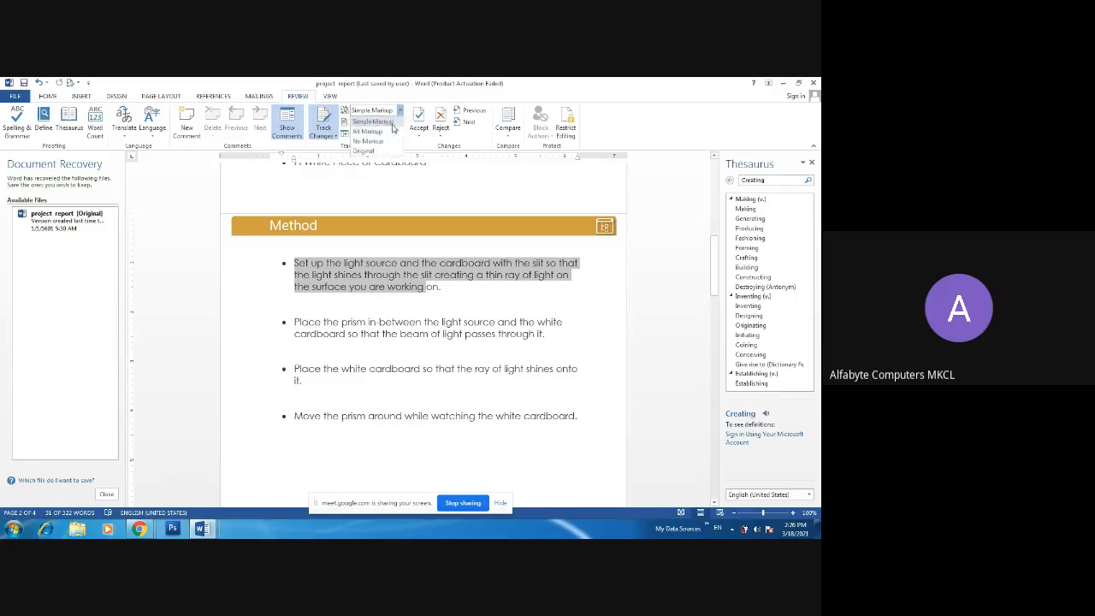
{"action": "left_click", "coordinate": [385, 121]}
Show the document's list of revisions, set the markup display to Simple Markup, and close the list.
{"action": "left_click", "coordinate": [387, 134]}
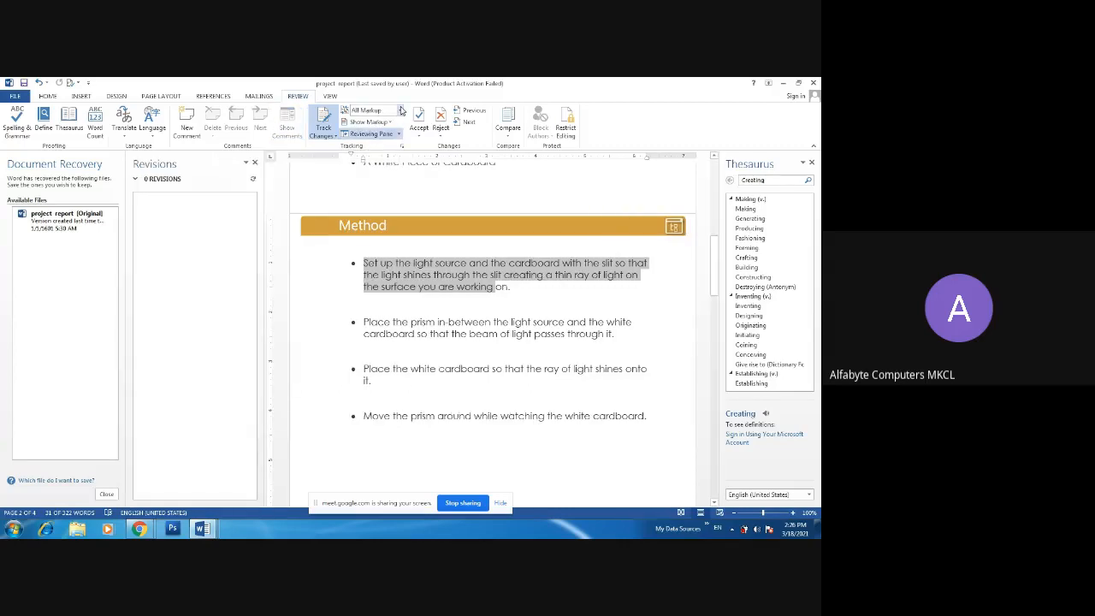
{"action": "left_click", "coordinate": [398, 111]}
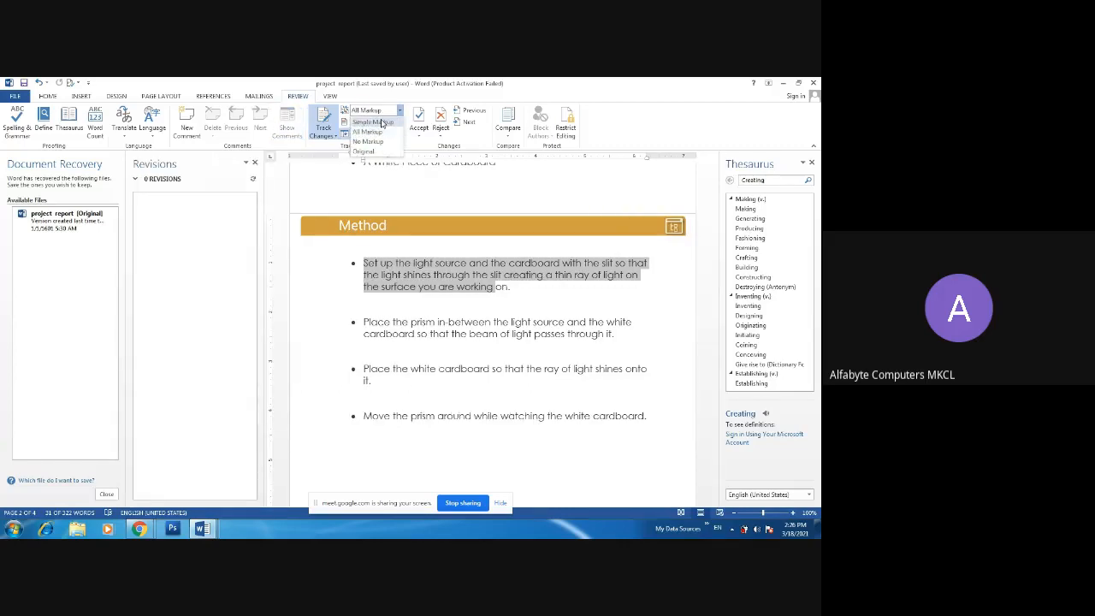
{"action": "left_click", "coordinate": [381, 122]}
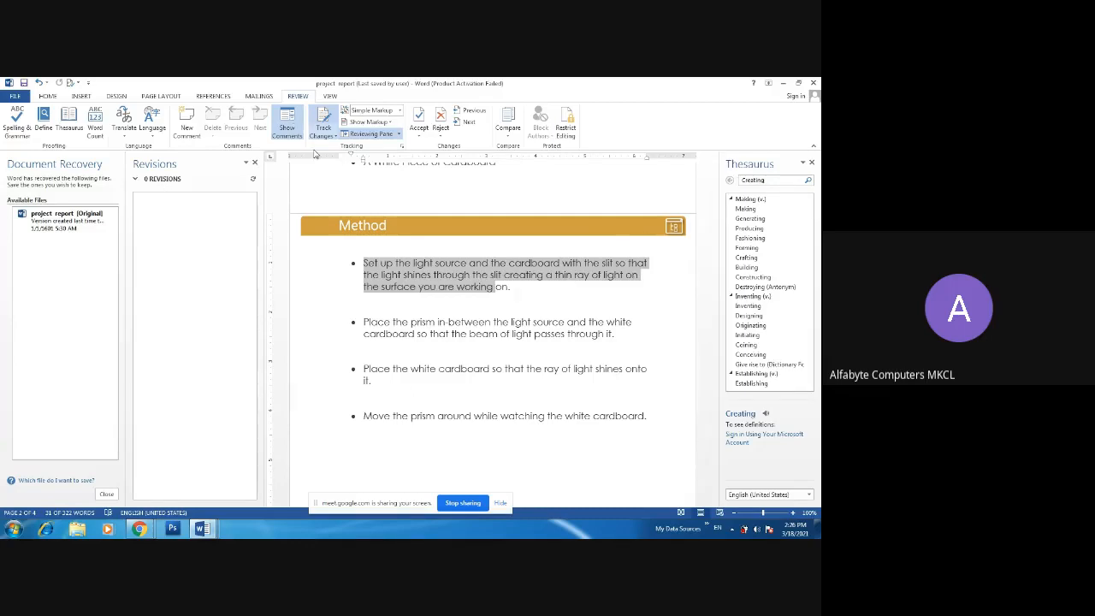
{"action": "left_click", "coordinate": [254, 162]}
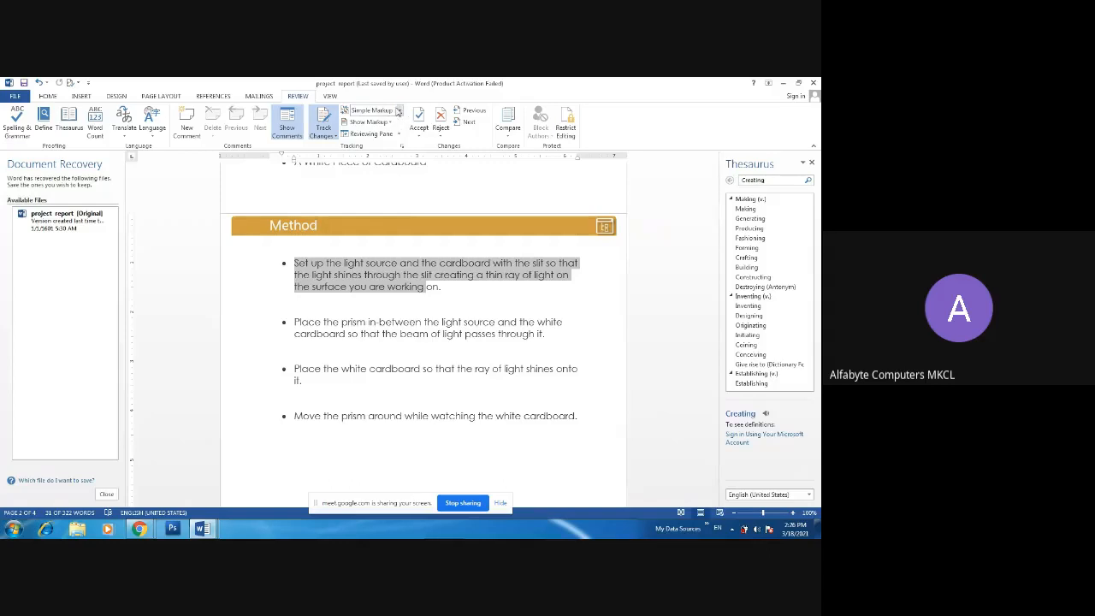
Close the Thesaurus and set the markup display to All Markup.
{"action": "left_click", "coordinate": [398, 110]}
{"action": "left_click", "coordinate": [378, 125]}
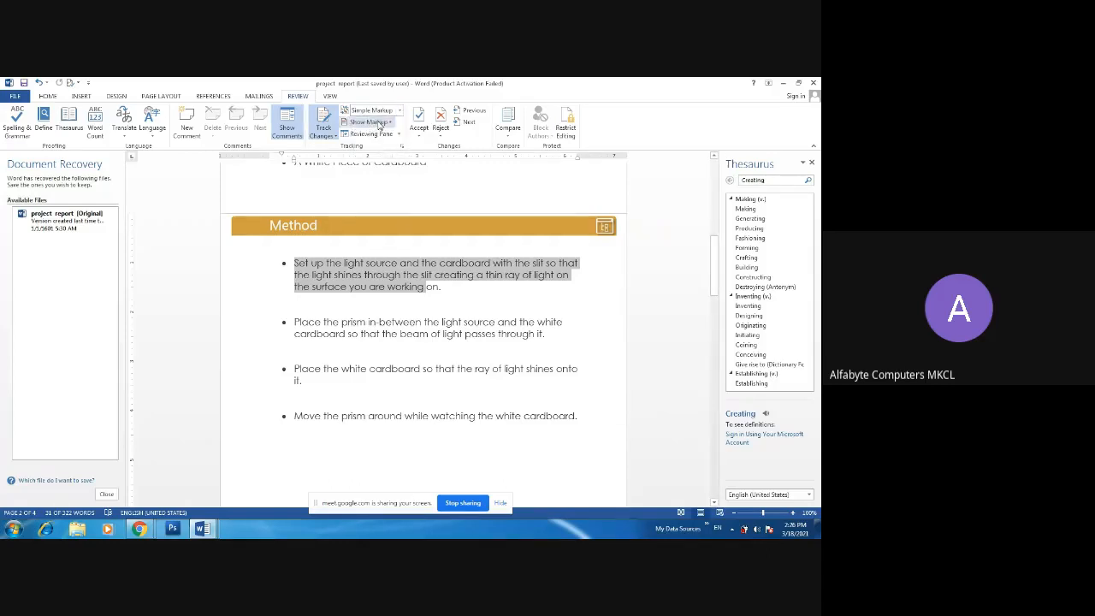
{"action": "left_click", "coordinate": [811, 162]}
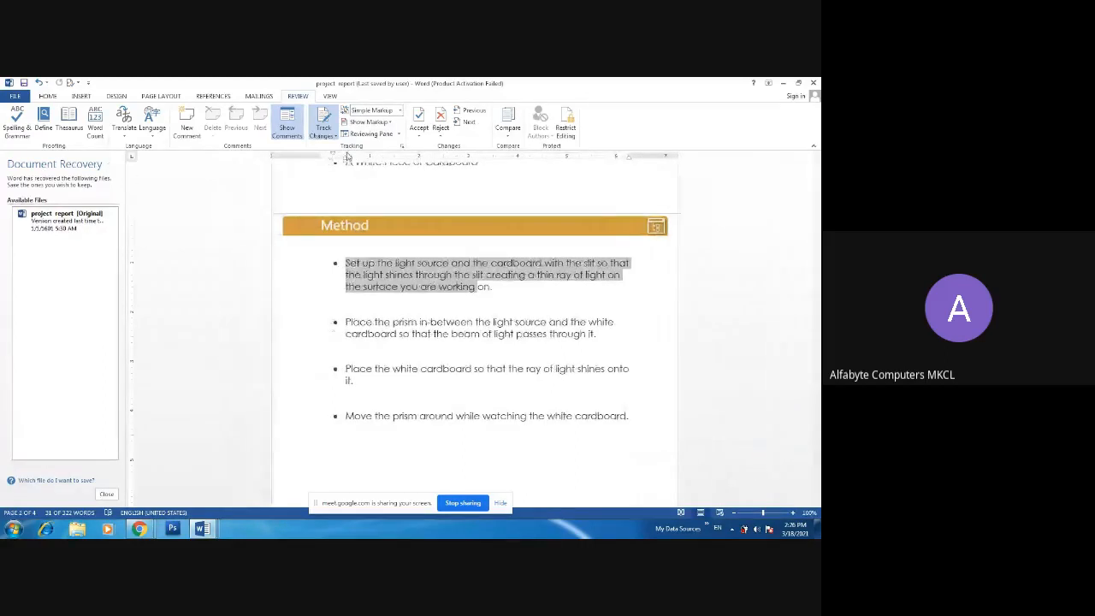
{"action": "left_click", "coordinate": [400, 110]}
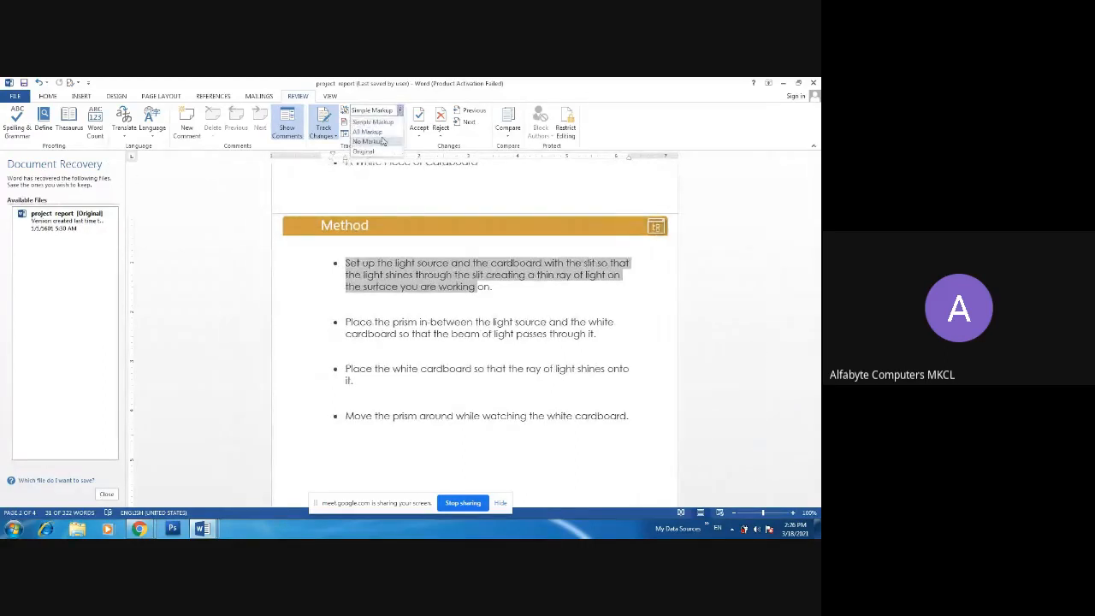
{"action": "left_click", "coordinate": [368, 132]}
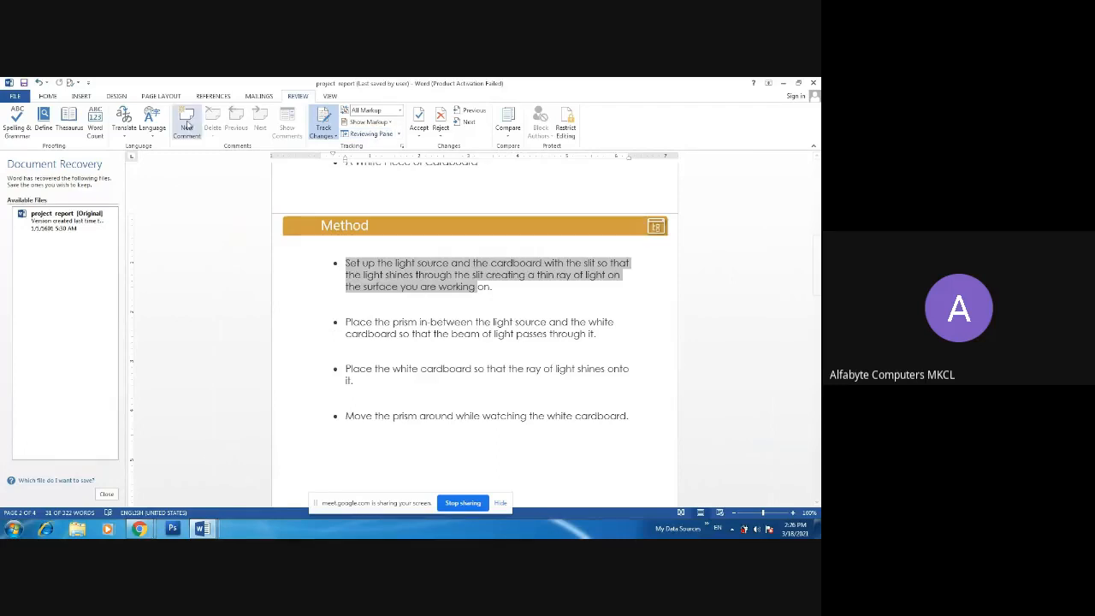
Set the markup display to No Markup and then switch it to Original.
{"action": "left_click", "coordinate": [400, 111]}
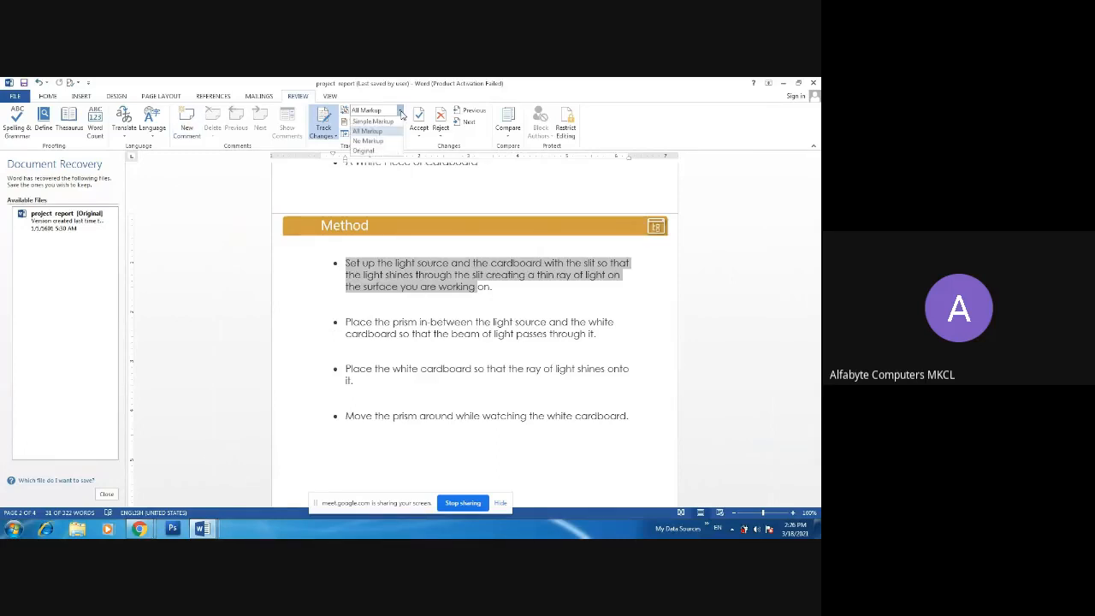
{"action": "left_click", "coordinate": [369, 141]}
{"action": "left_click", "coordinate": [399, 110]}
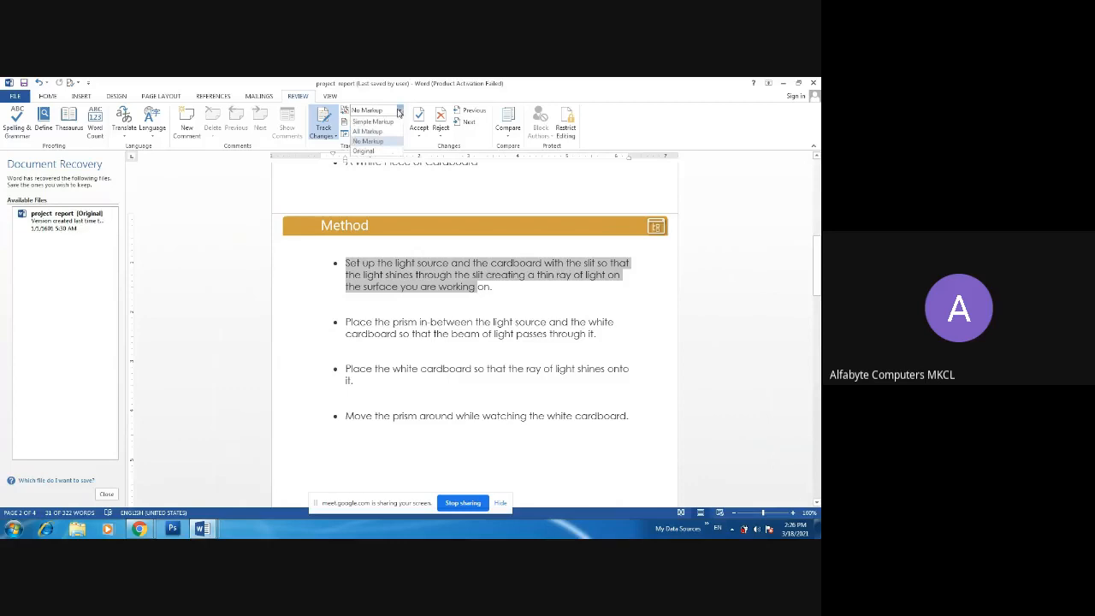
{"action": "left_click", "coordinate": [381, 153]}
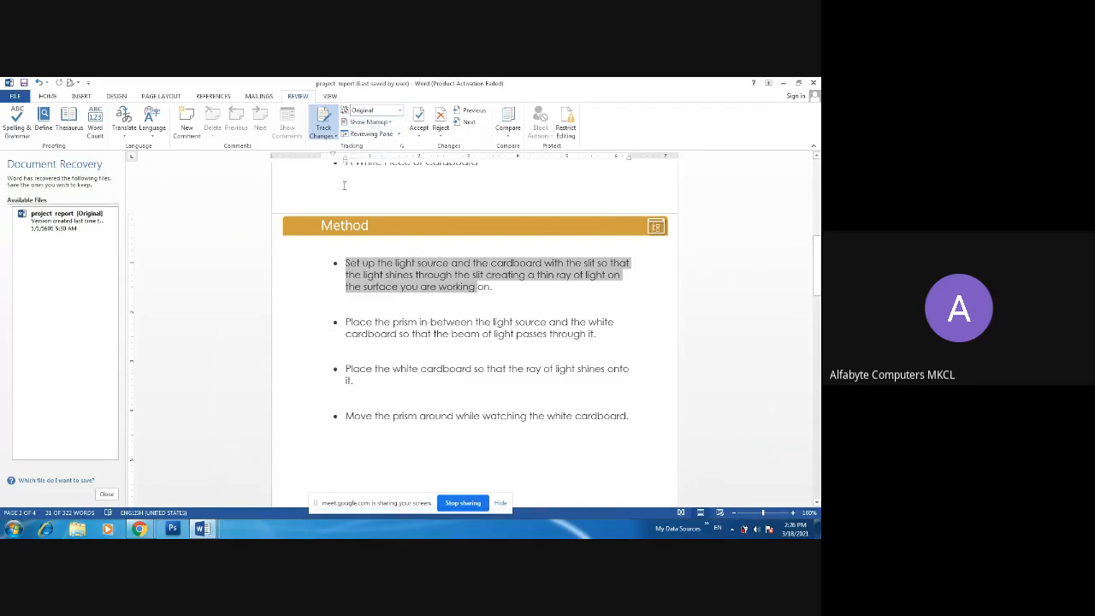
Exclude comments from the displayed markup and set the balloons to Show All Revisions Inline.
{"action": "left_click", "coordinate": [376, 122]}
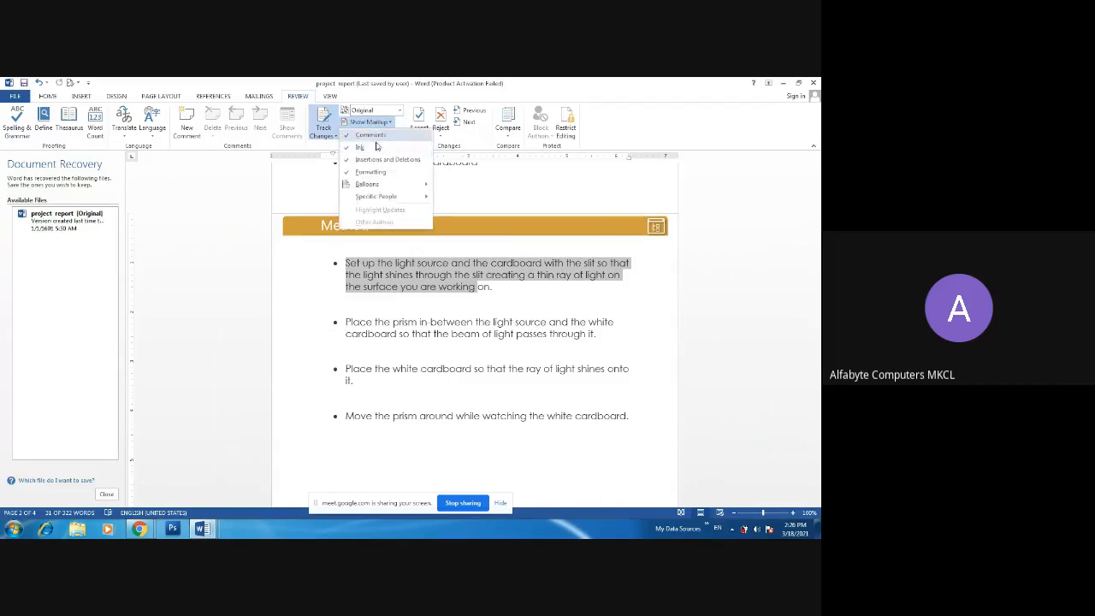
{"action": "left_click", "coordinate": [381, 135]}
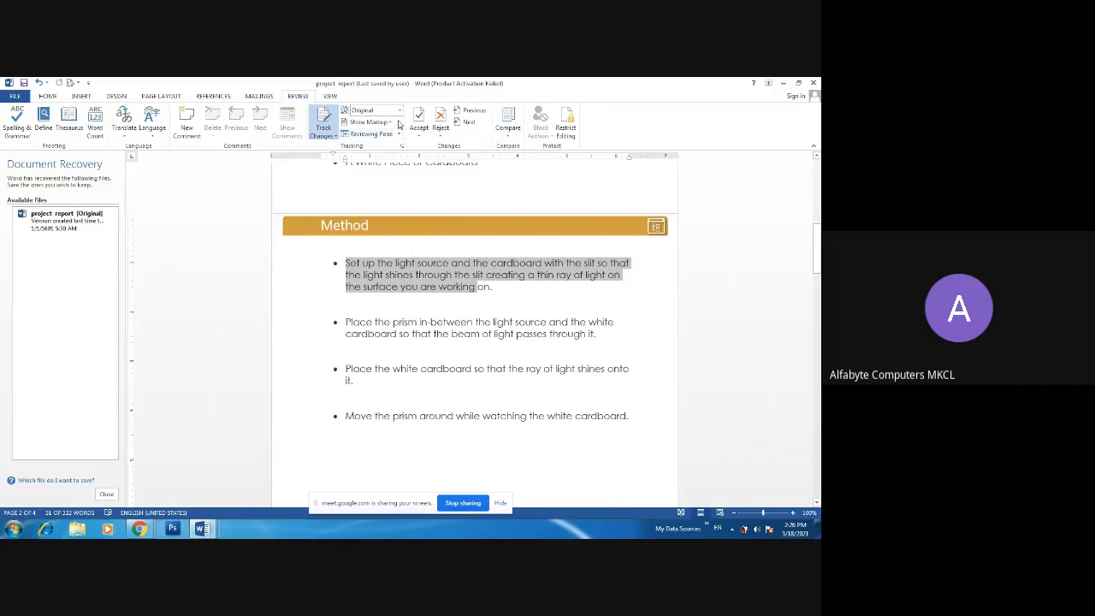
{"action": "left_click", "coordinate": [369, 121]}
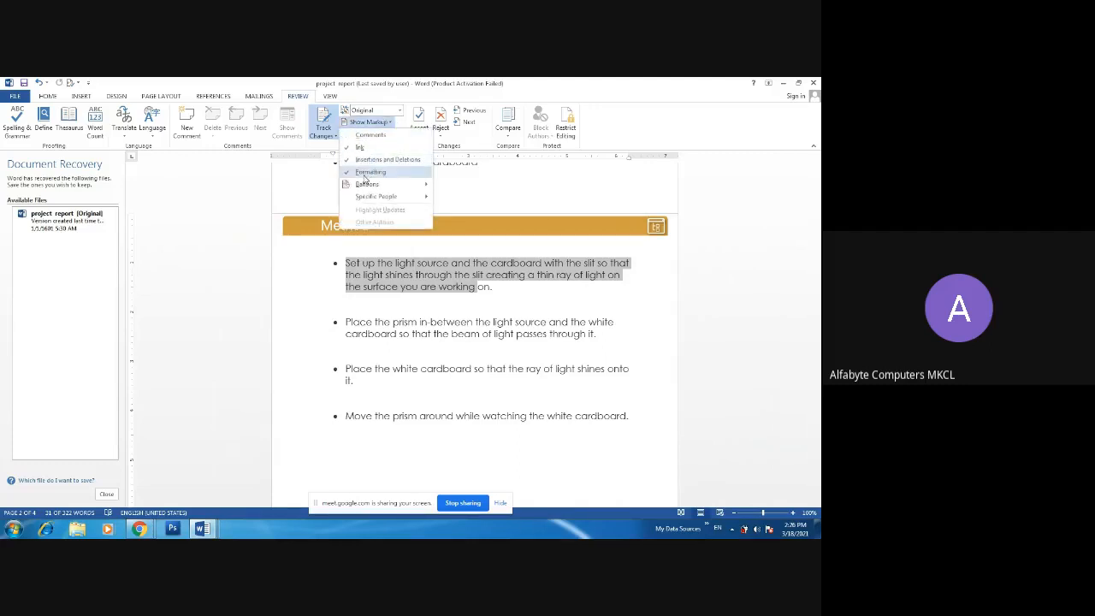
{"action": "mouse_move", "coordinate": [381, 192]}
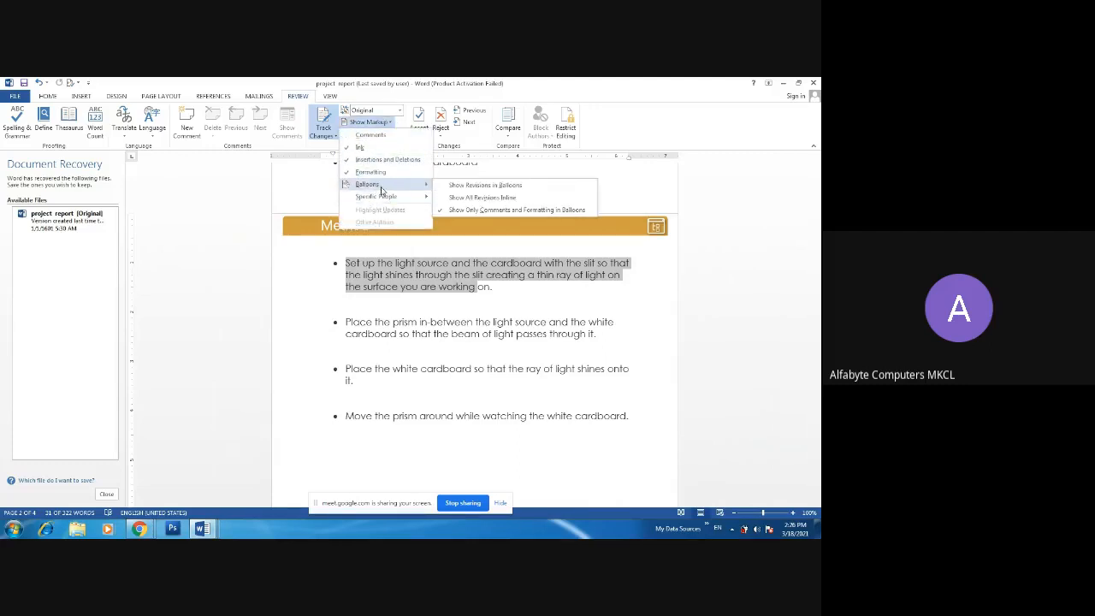
{"action": "left_click", "coordinate": [468, 198]}
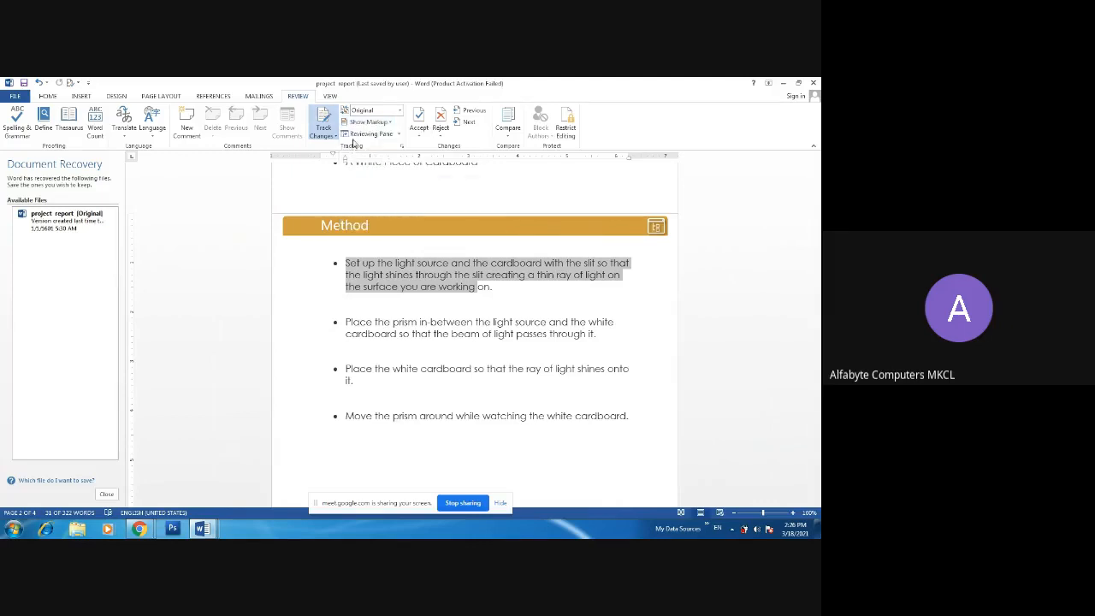
Review the options for accepting tracked changes and the choices for comparing or combining documents.
{"action": "left_click", "coordinate": [422, 135]}
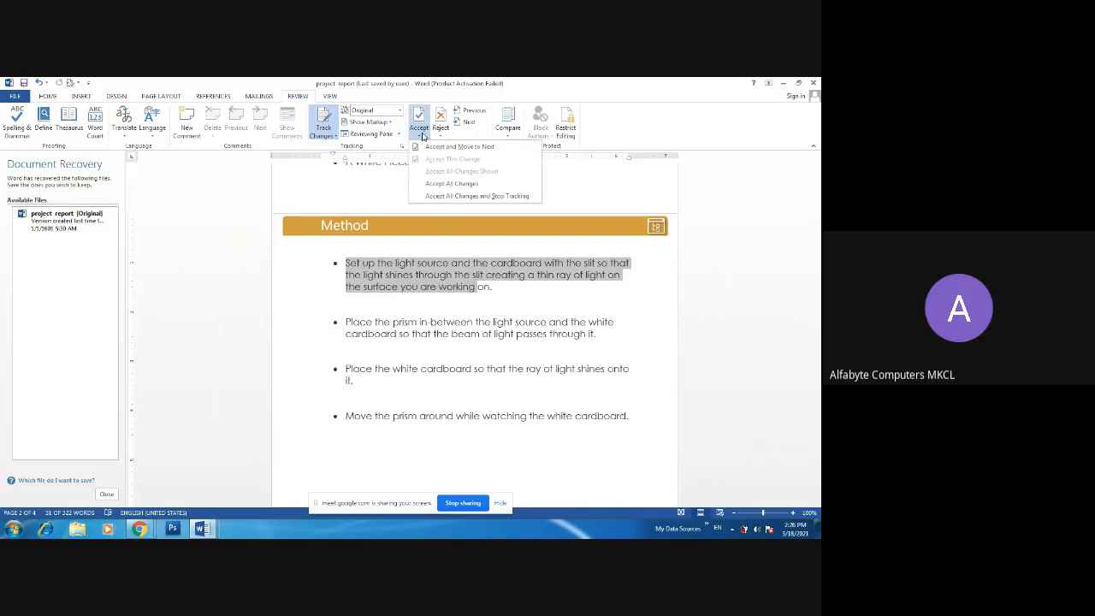
{"action": "left_click", "coordinate": [469, 121]}
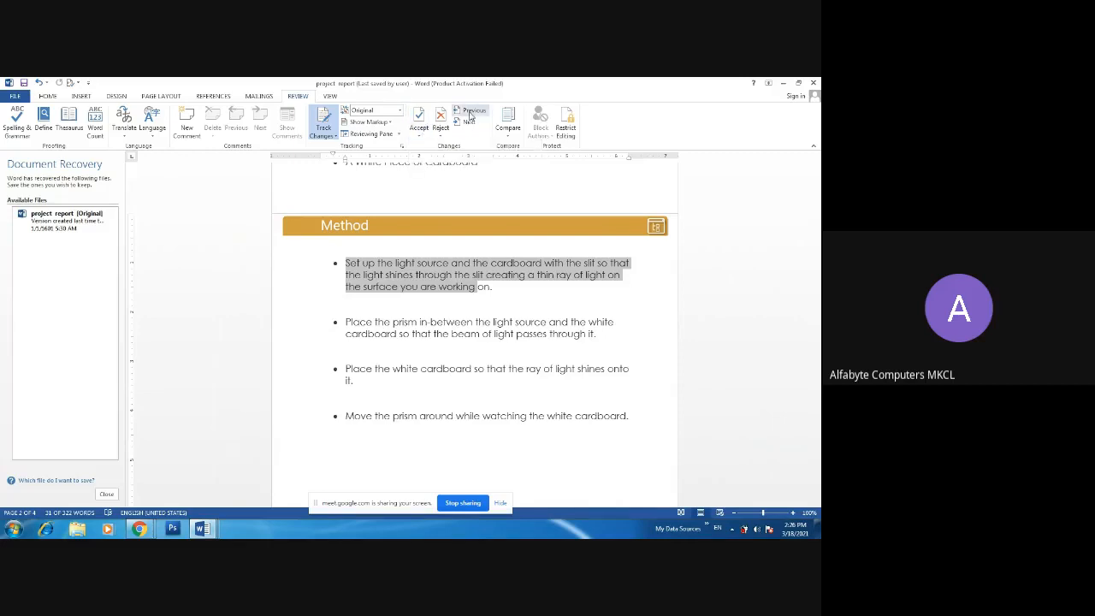
{"action": "left_click", "coordinate": [509, 288]}
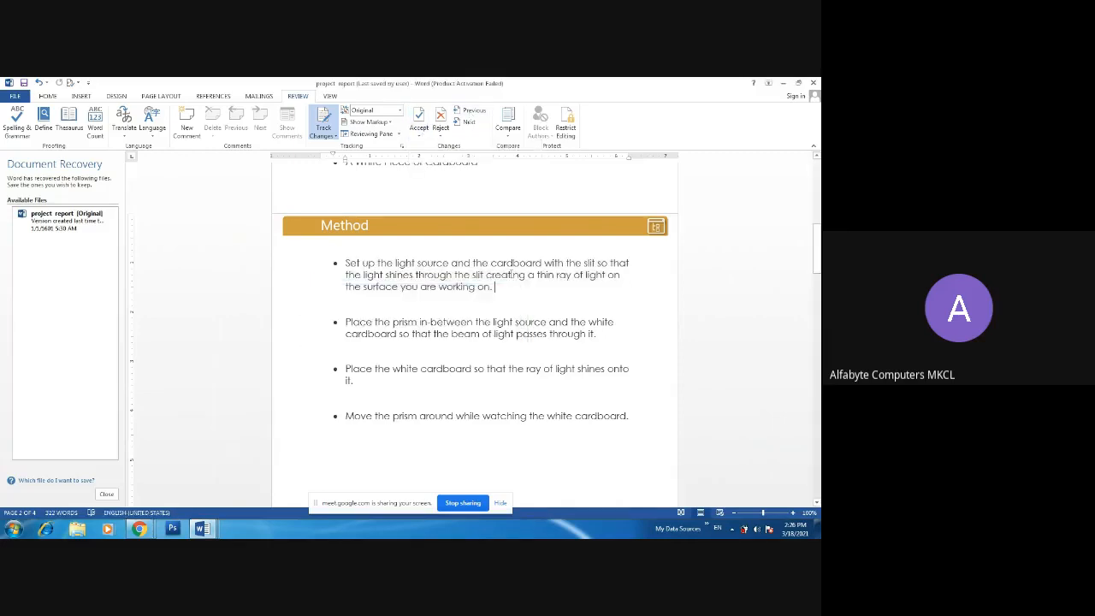
{"action": "left_click", "coordinate": [507, 130]}
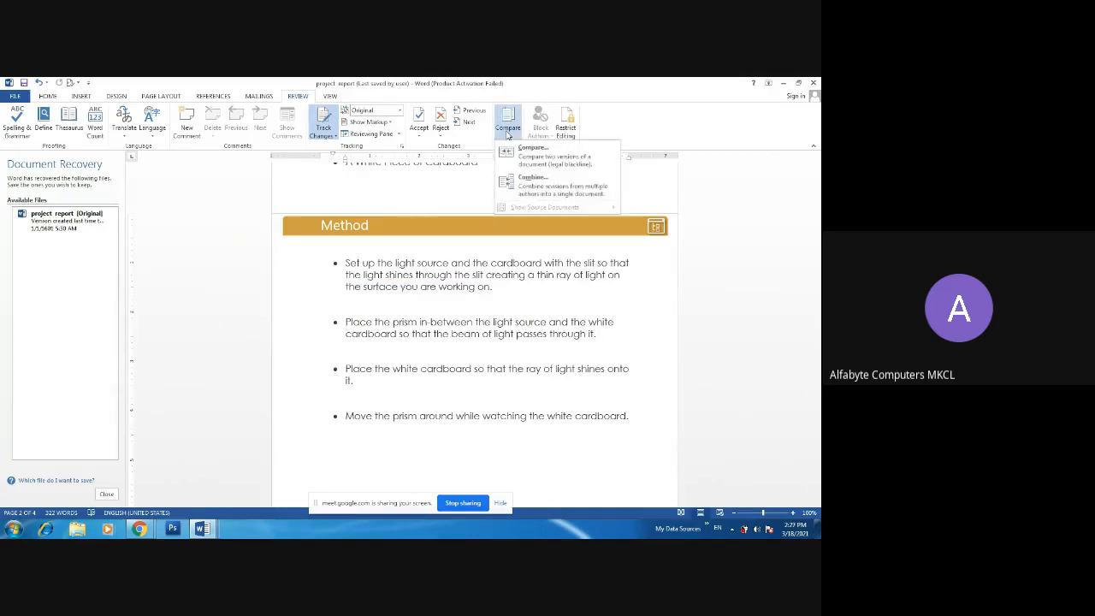
{"action": "left_click", "coordinate": [485, 250]}
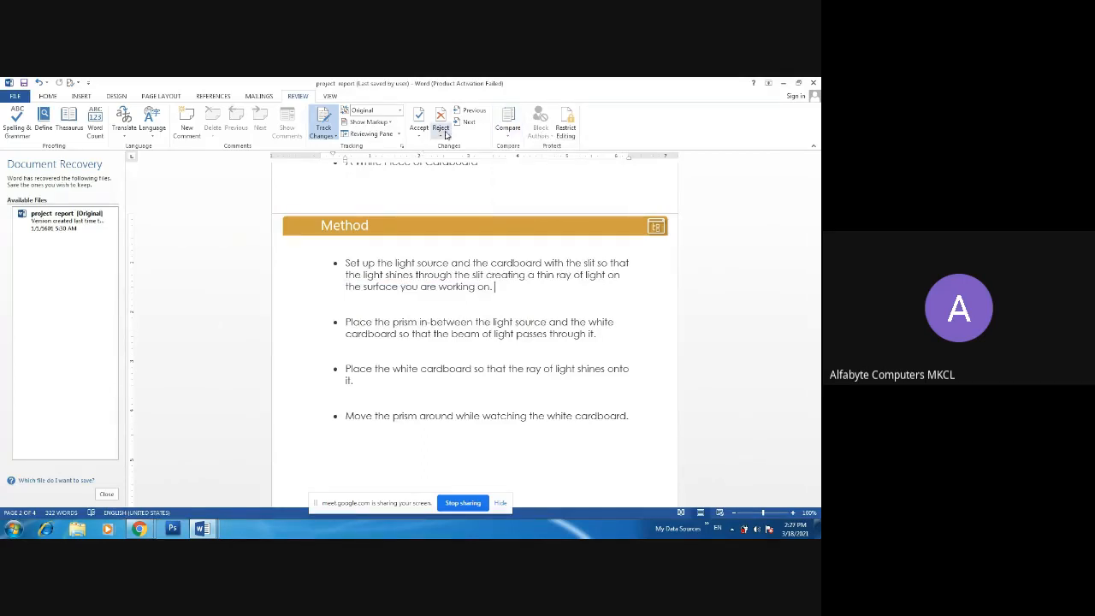
Try to accept the current change and move to the next one.
{"action": "left_click", "coordinate": [416, 134]}
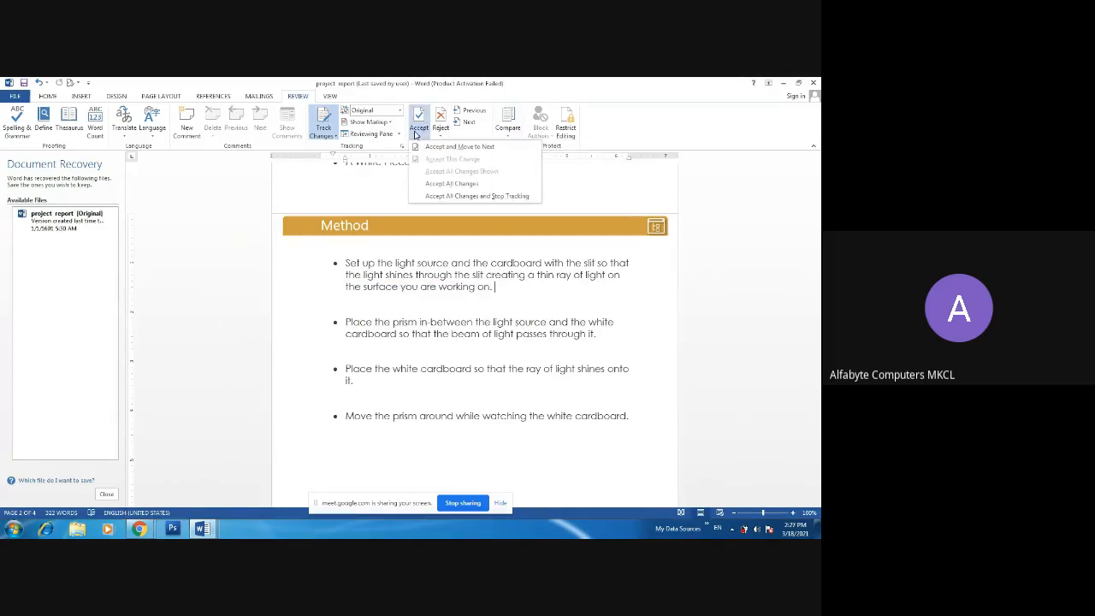
{"action": "left_click", "coordinate": [432, 147]}
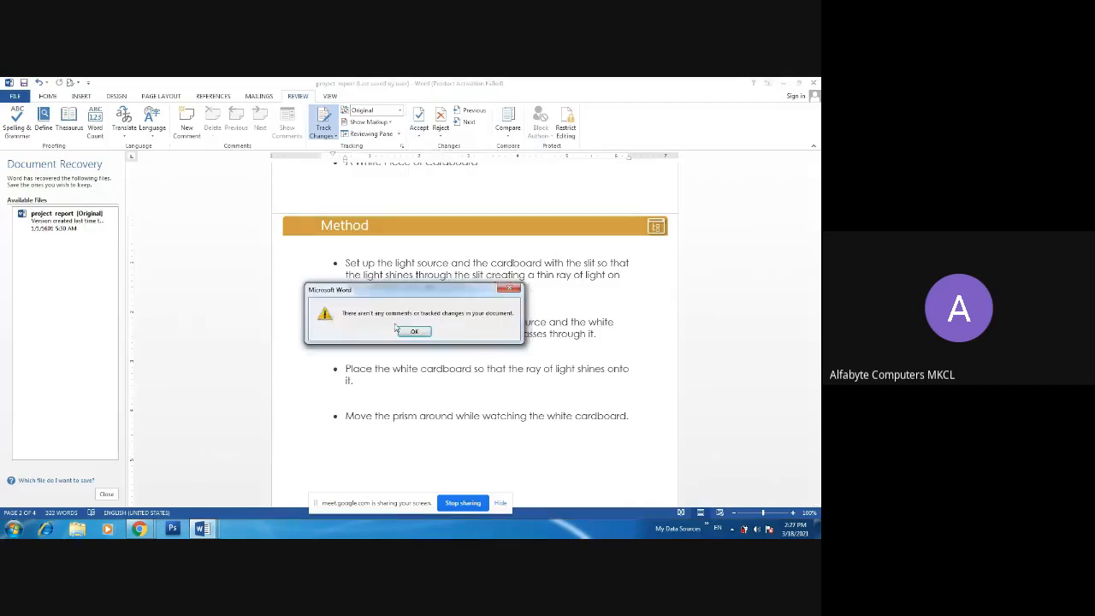
{"action": "left_click", "coordinate": [509, 291]}
Turn off Track Changes for the document.
{"action": "left_click", "coordinate": [330, 136]}
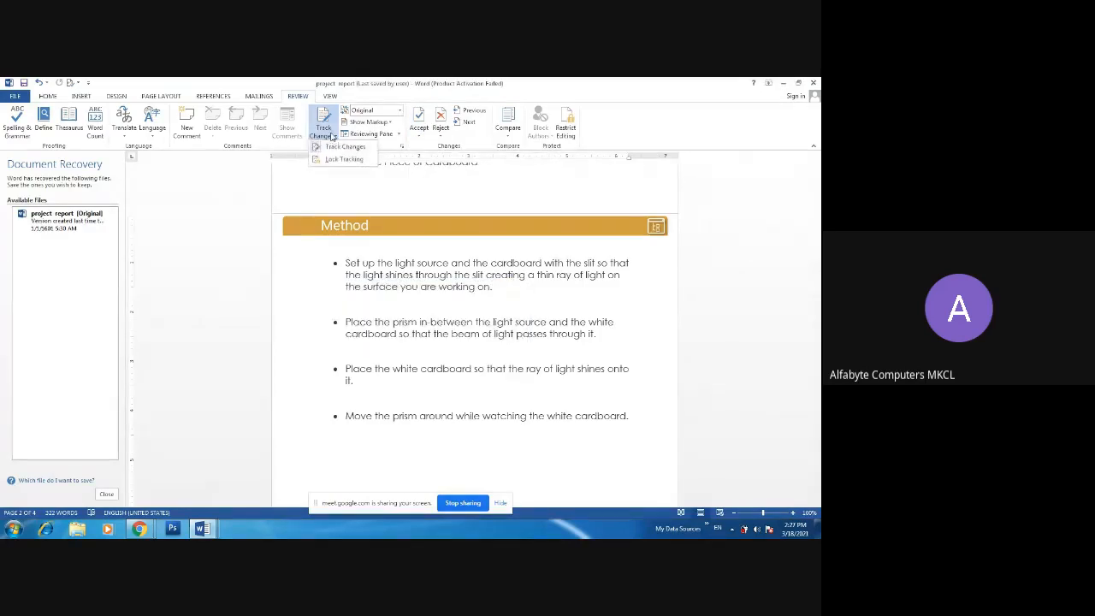
{"action": "left_click", "coordinate": [332, 151]}
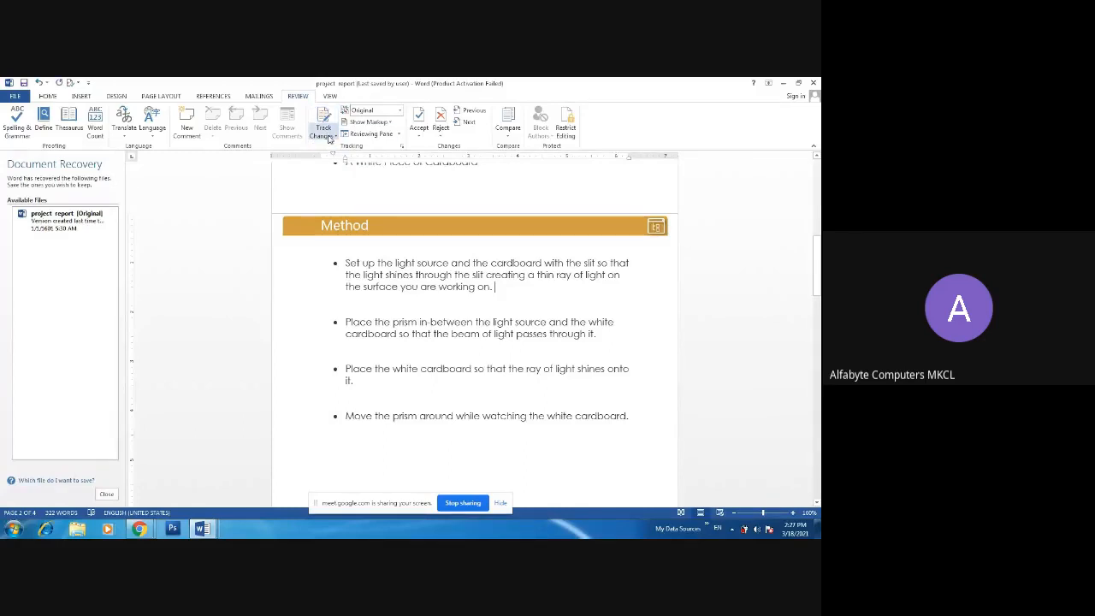
{"action": "left_click", "coordinate": [330, 138]}
{"action": "left_click", "coordinate": [376, 276]}
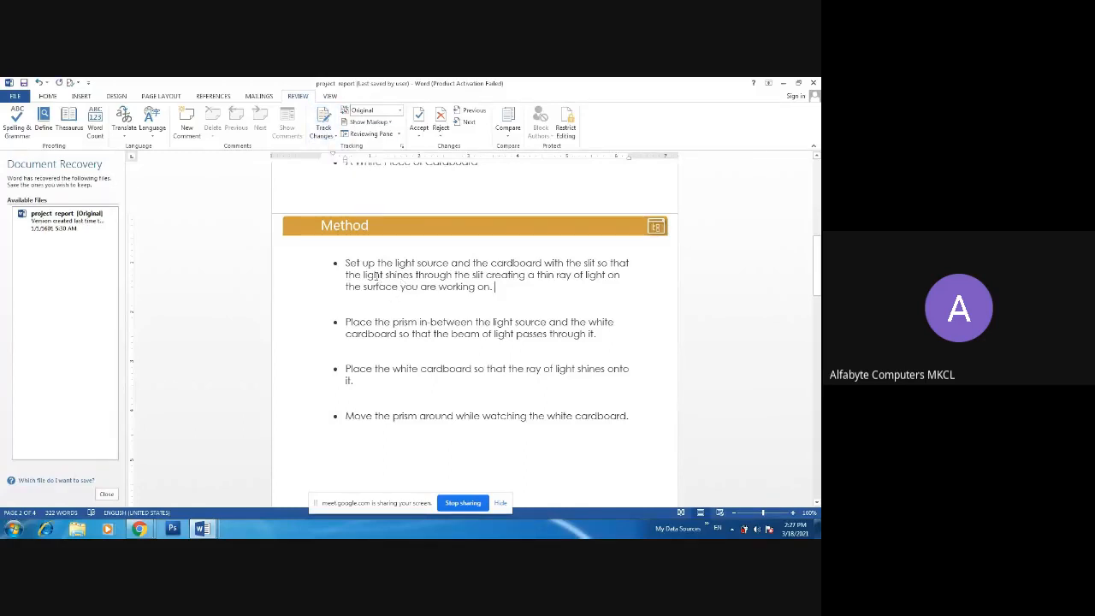
Review the available options for accepting and rejecting tracked changes without applying any.
{"action": "left_click", "coordinate": [419, 136]}
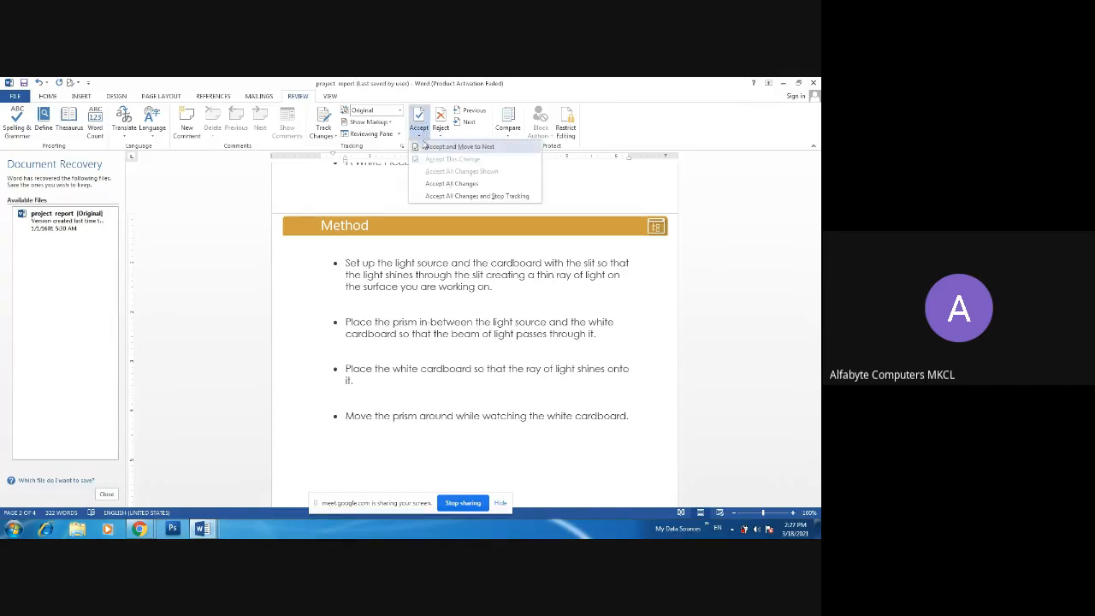
{"action": "left_click", "coordinate": [444, 131]}
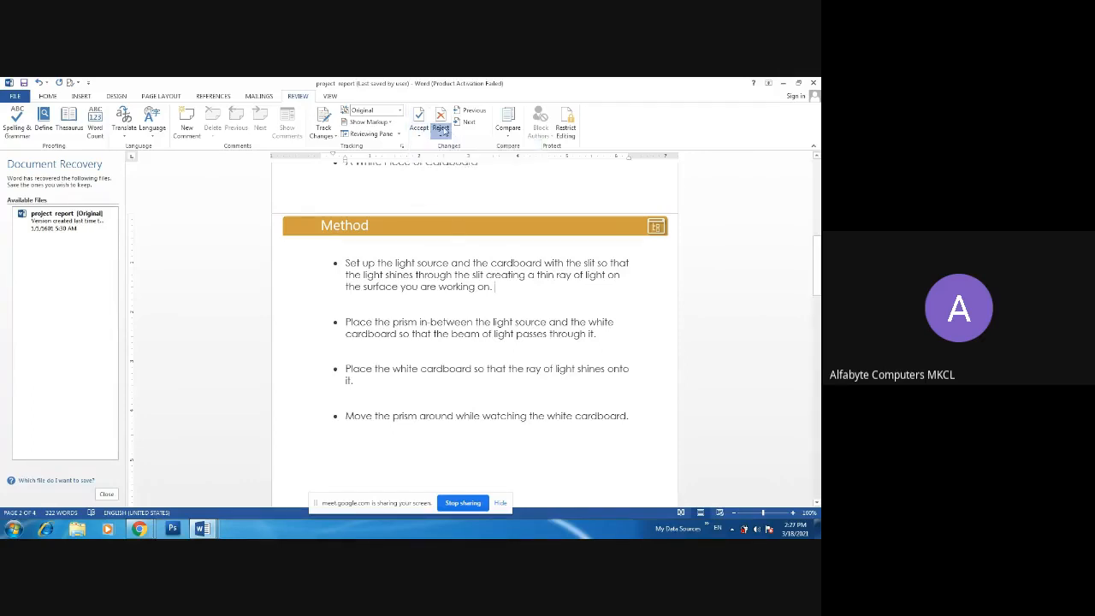
{"action": "left_click", "coordinate": [444, 131]}
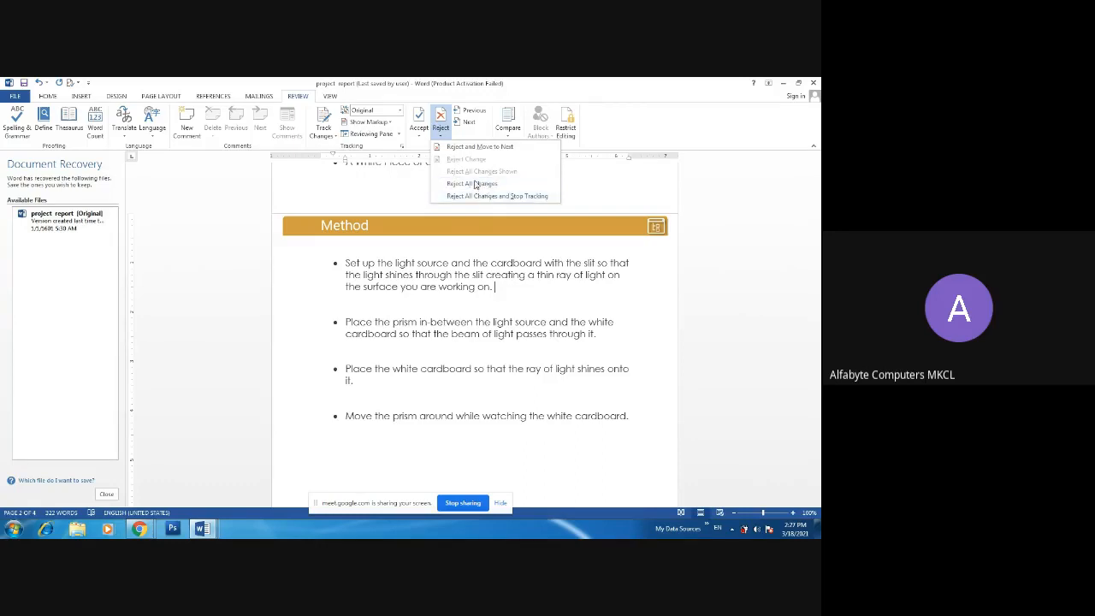
{"action": "left_click", "coordinate": [420, 130]}
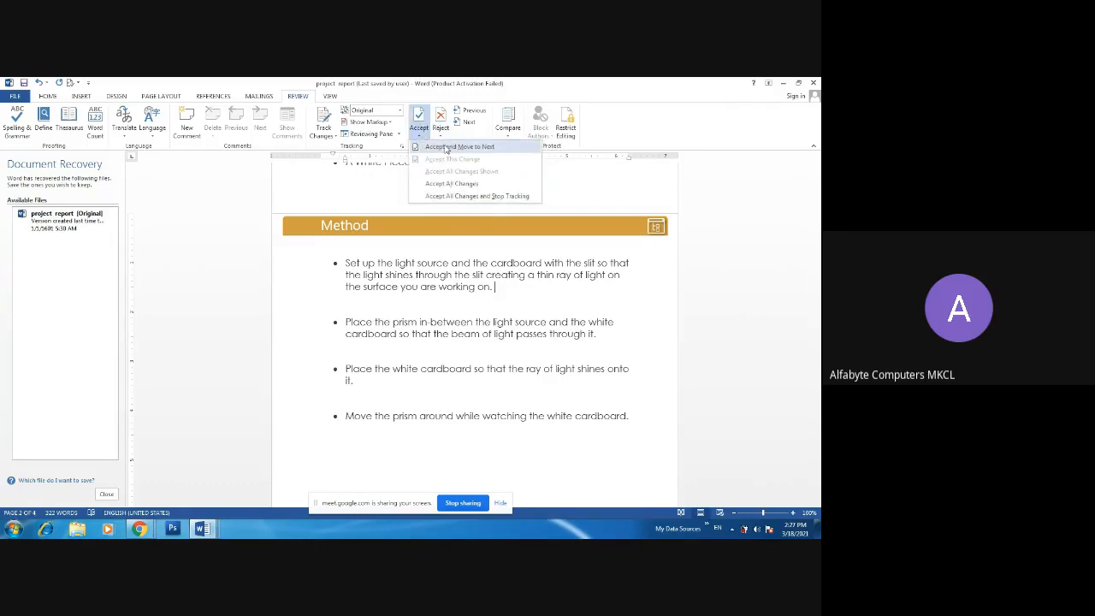
Look at the Lock Tracking settings without setting a password, and try to go to the previous tracked change.
{"action": "left_click", "coordinate": [327, 135]}
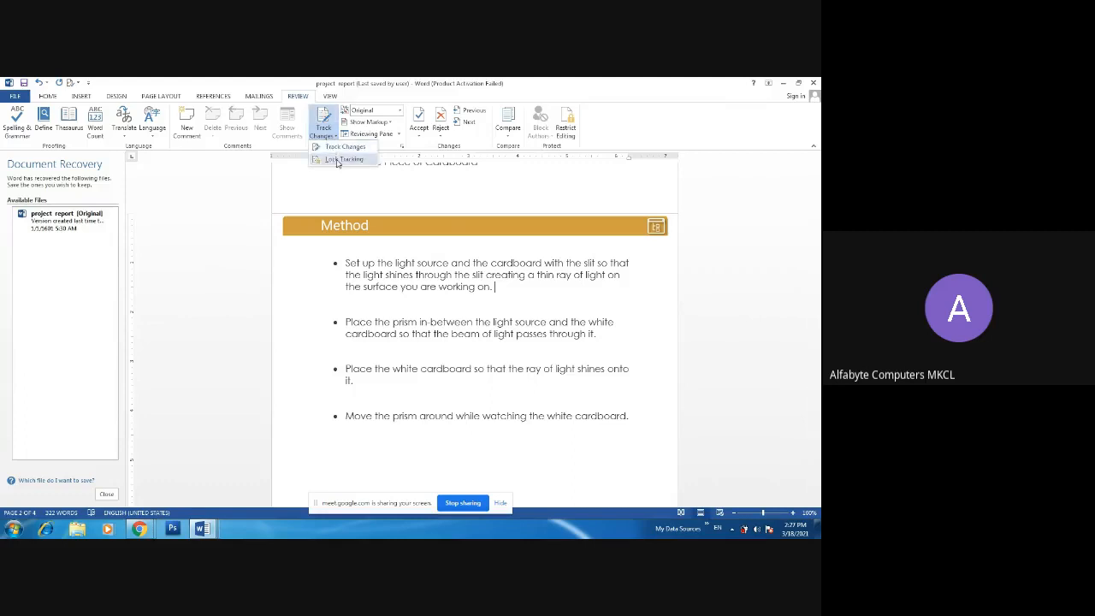
{"action": "left_click", "coordinate": [342, 160]}
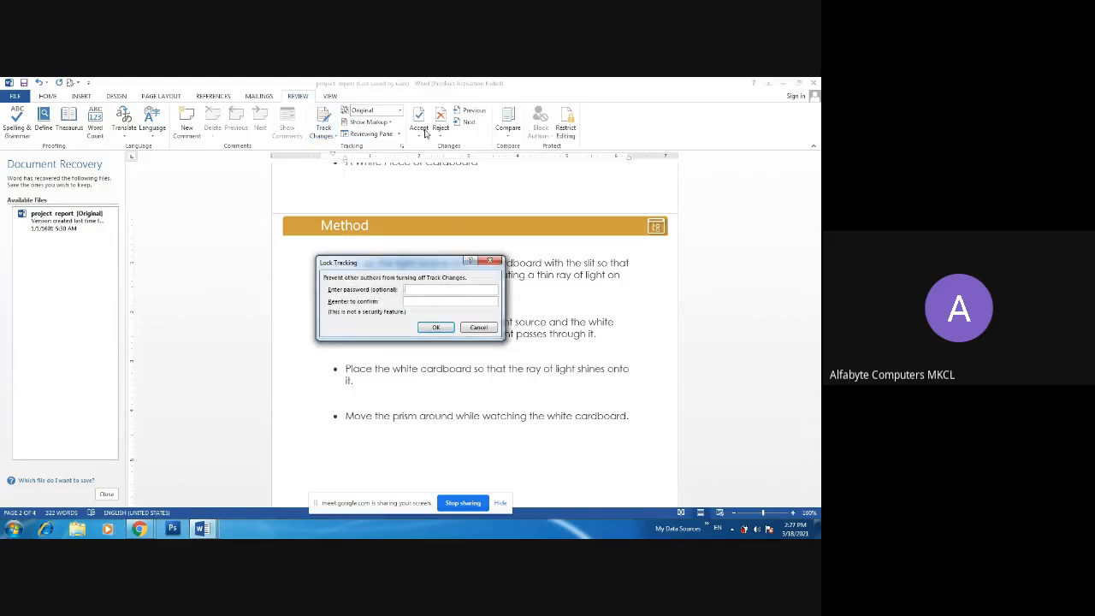
{"action": "left_click", "coordinate": [490, 260]}
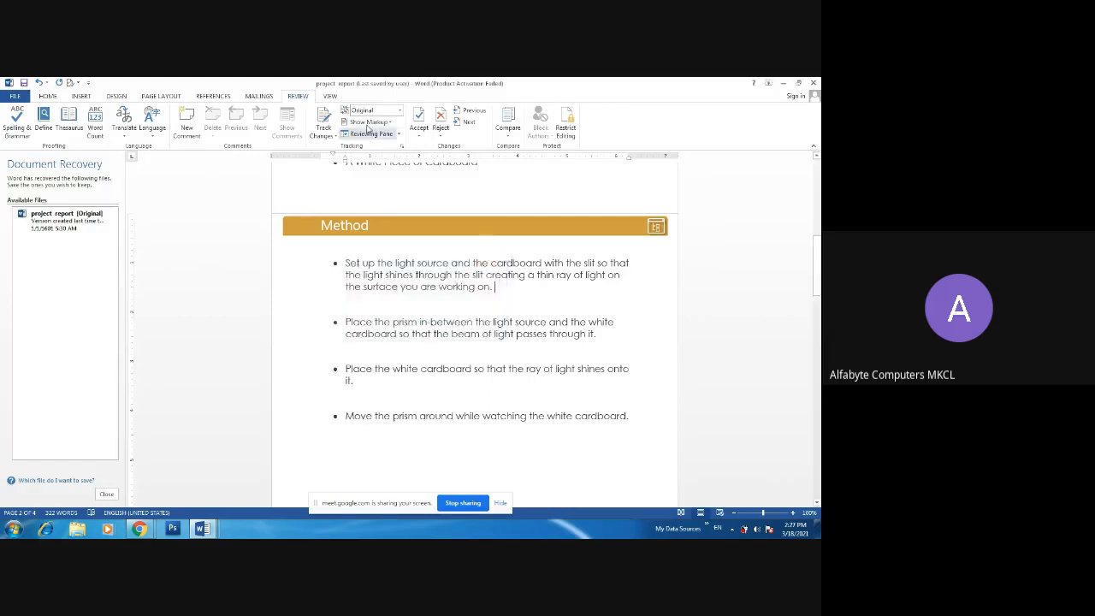
{"action": "left_click", "coordinate": [475, 111]}
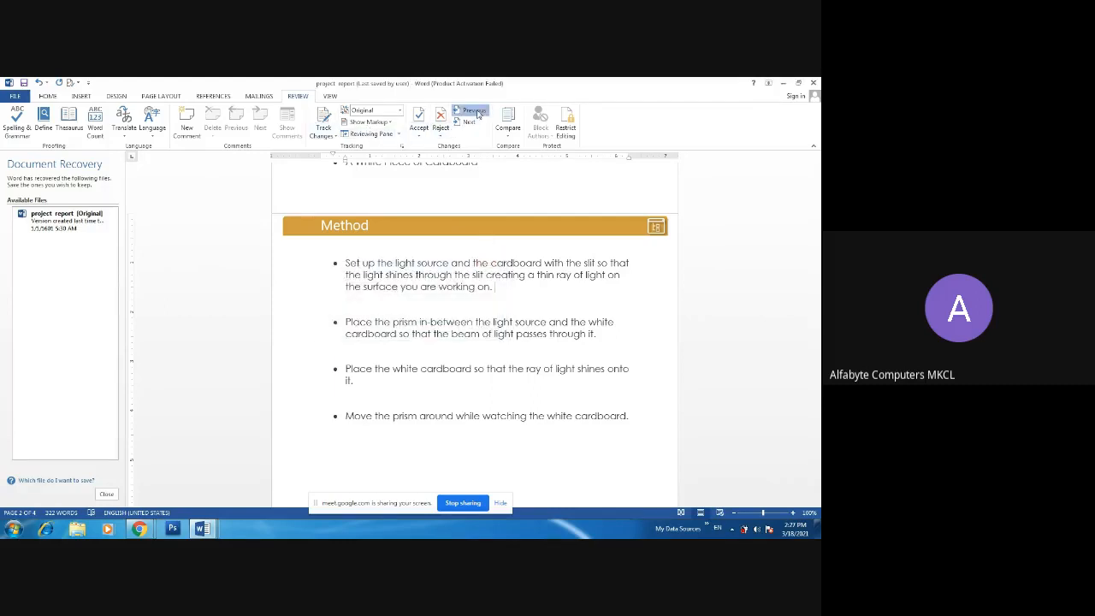
{"action": "left_click", "coordinate": [509, 287]}
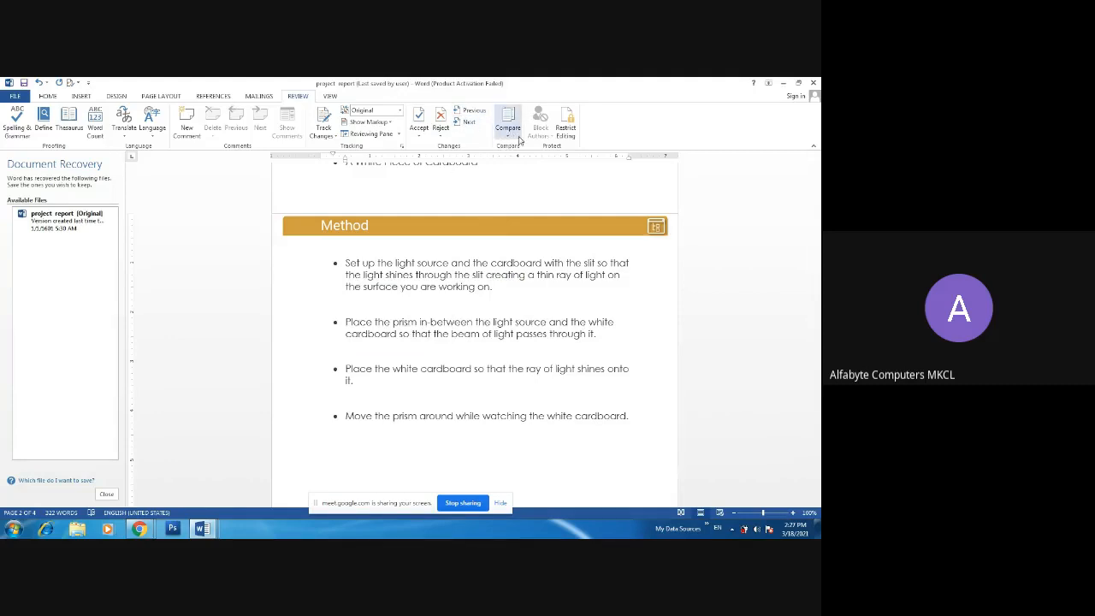
Look at the Restrict Editing settings, select part of the first Method bullet as an example, and close the settings without applying a restriction.
{"action": "left_click", "coordinate": [567, 131]}
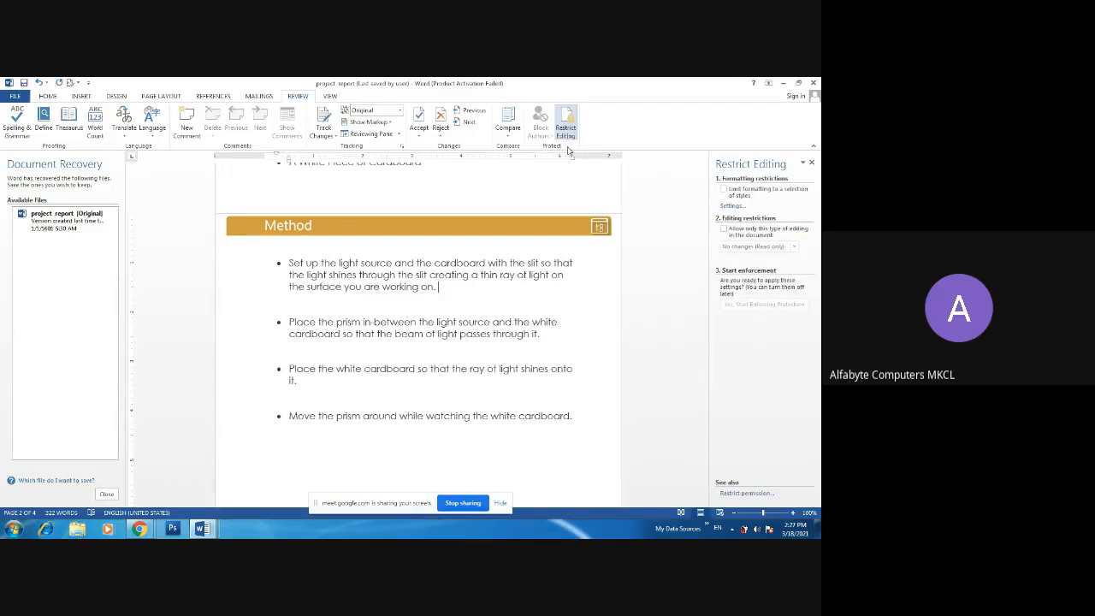
{"action": "left_click_drag", "start_coordinate": [360, 263], "coordinate": [396, 275]}
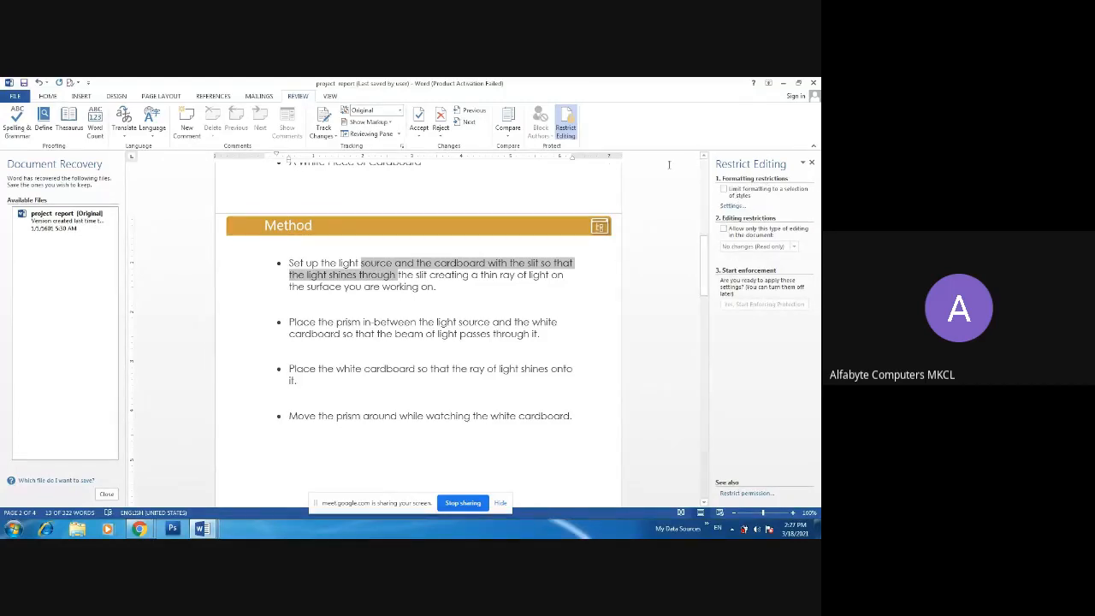
{"action": "left_click", "coordinate": [365, 272]}
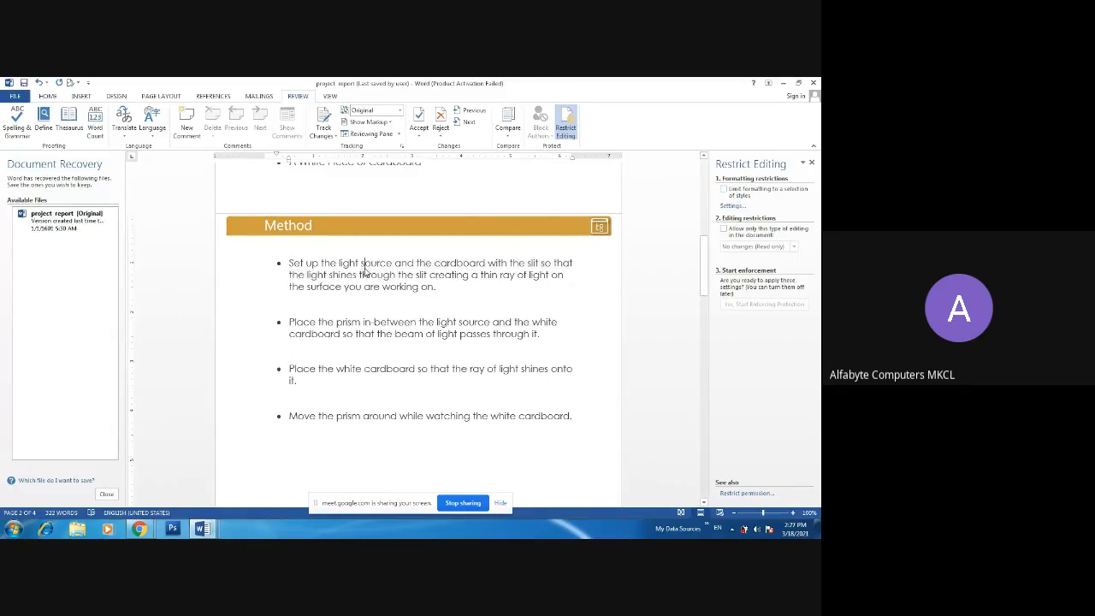
{"action": "left_click_drag", "start_coordinate": [361, 262], "coordinate": [398, 274]}
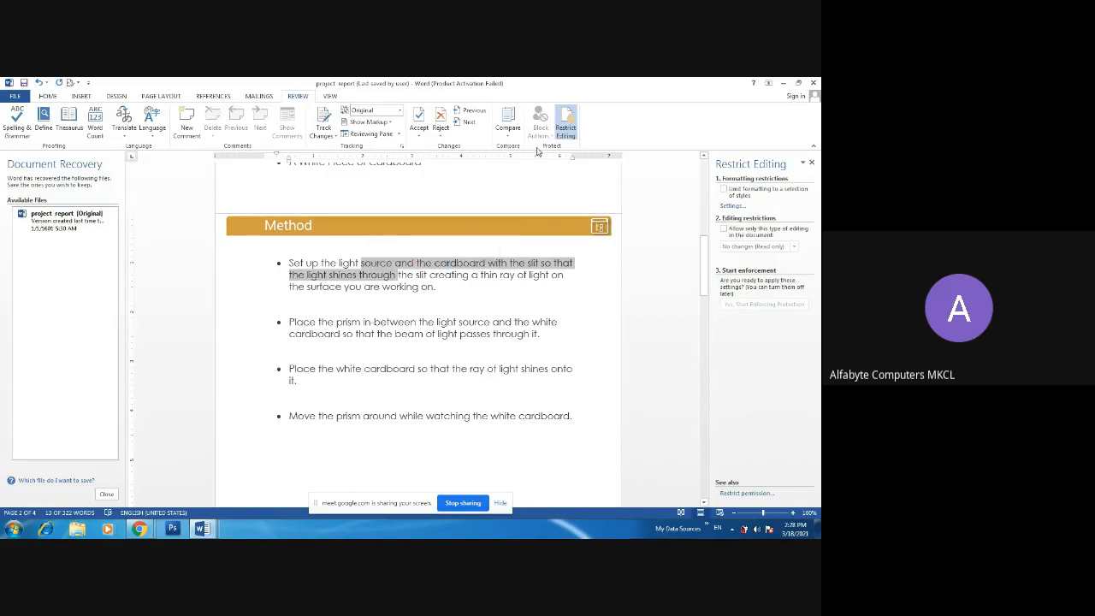
{"action": "left_click", "coordinate": [565, 132]}
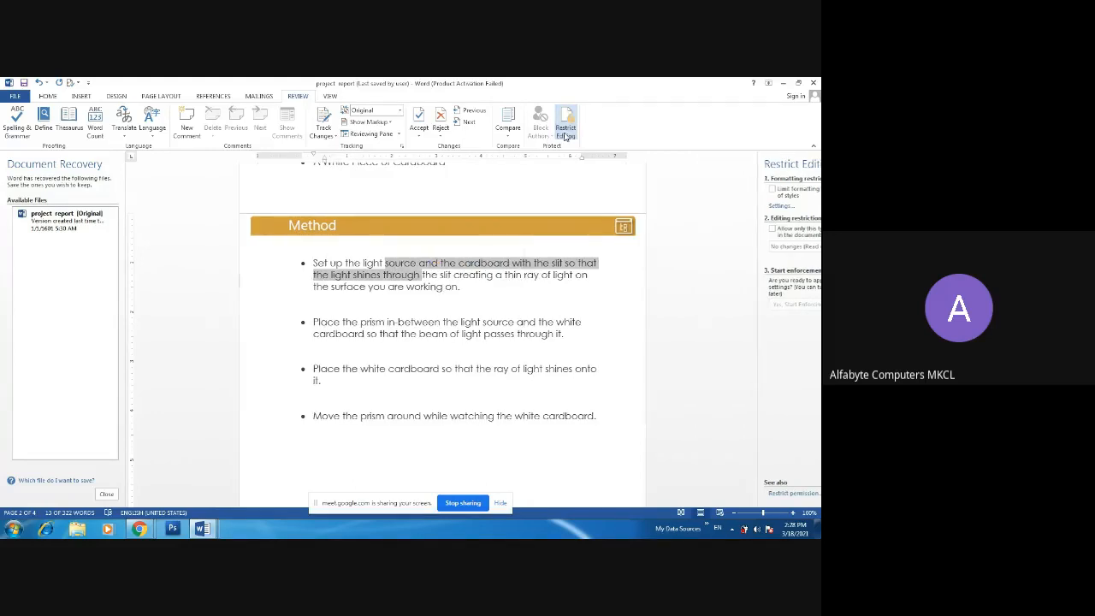
{"action": "left_click", "coordinate": [565, 132]}
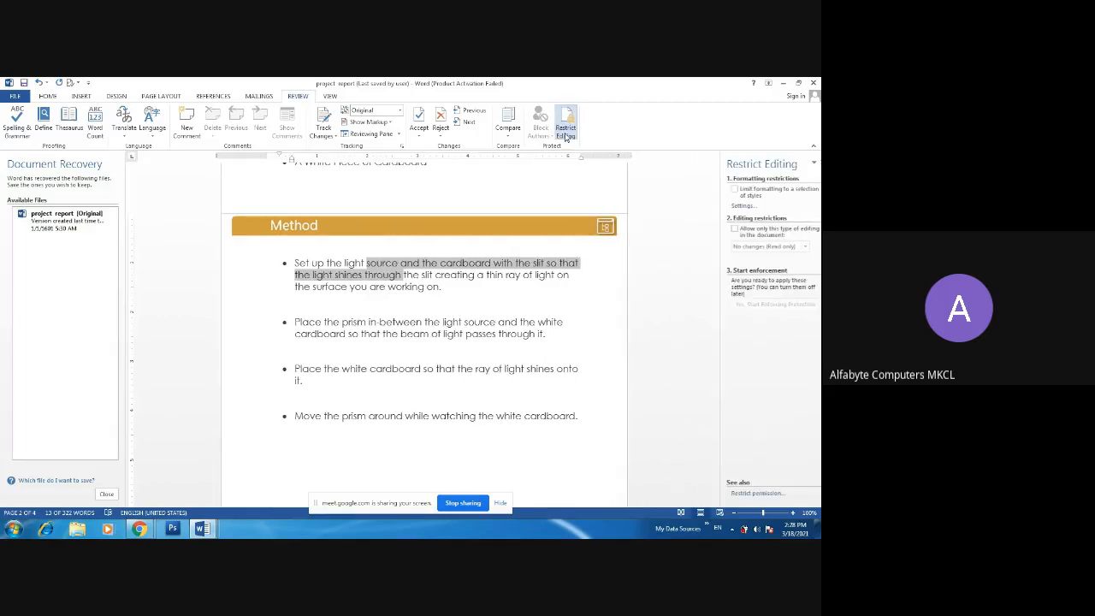
{"action": "left_click", "coordinate": [564, 133]}
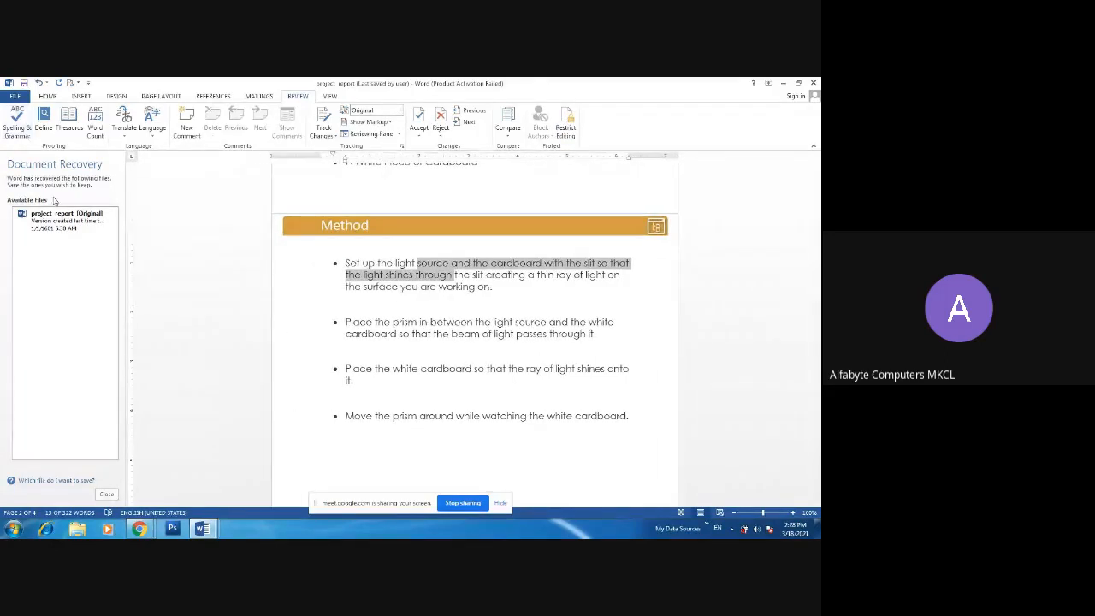
Switch the project report document to Read Mode.
{"action": "left_click", "coordinate": [329, 97]}
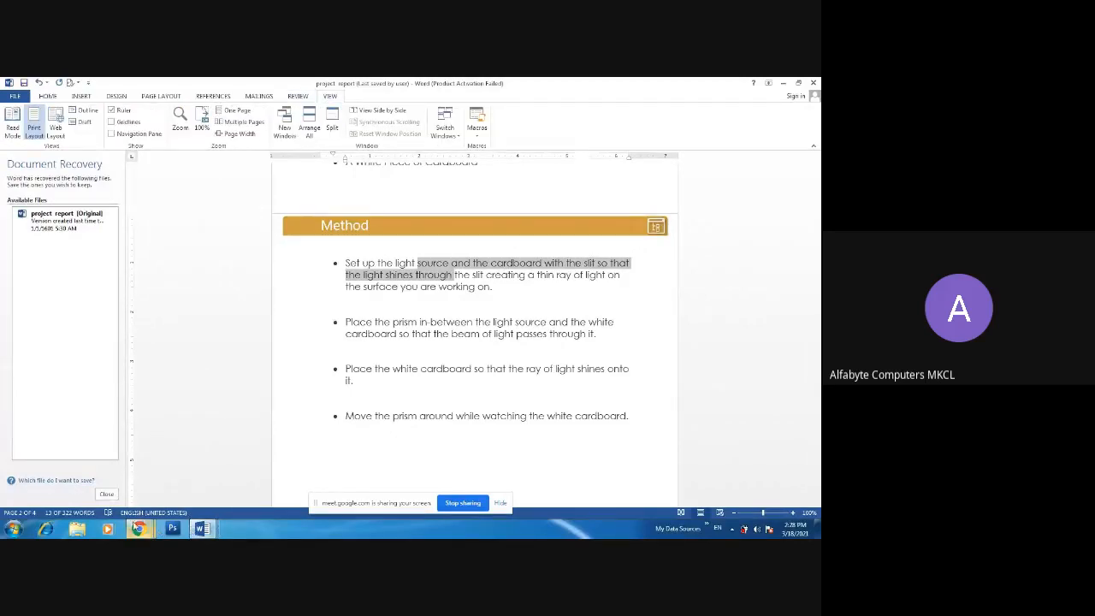
{"action": "left_click", "coordinate": [138, 527]}
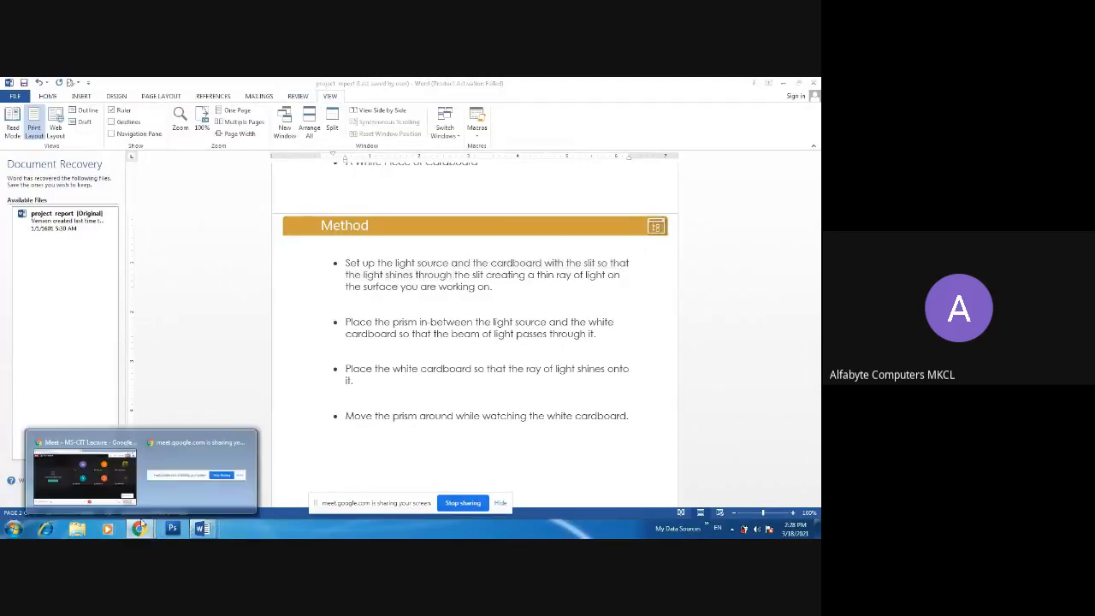
{"action": "left_click", "coordinate": [331, 98]}
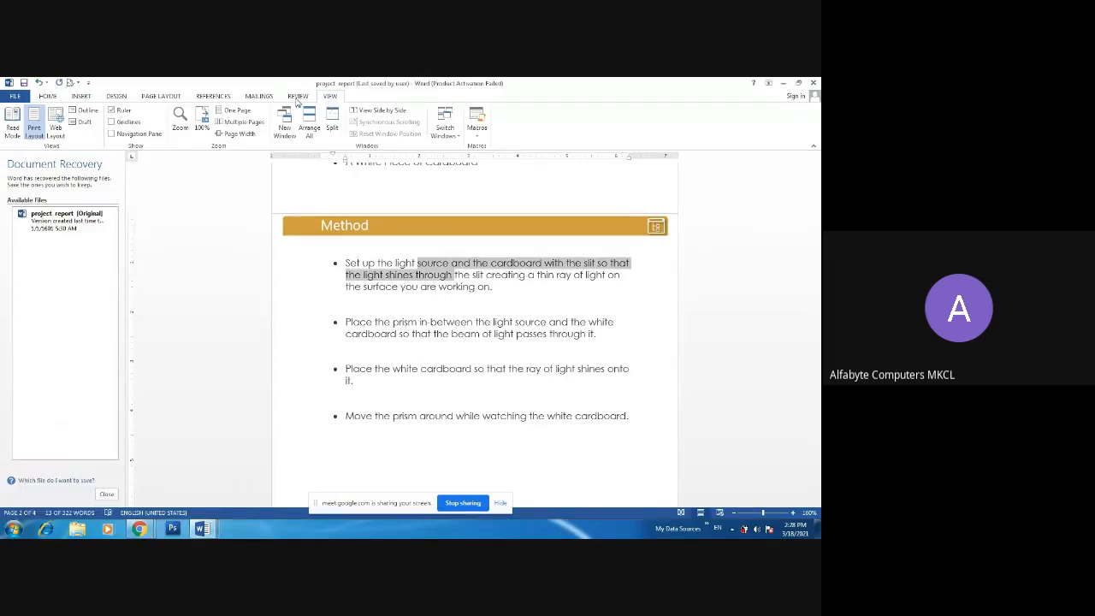
{"action": "left_click", "coordinate": [298, 98]}
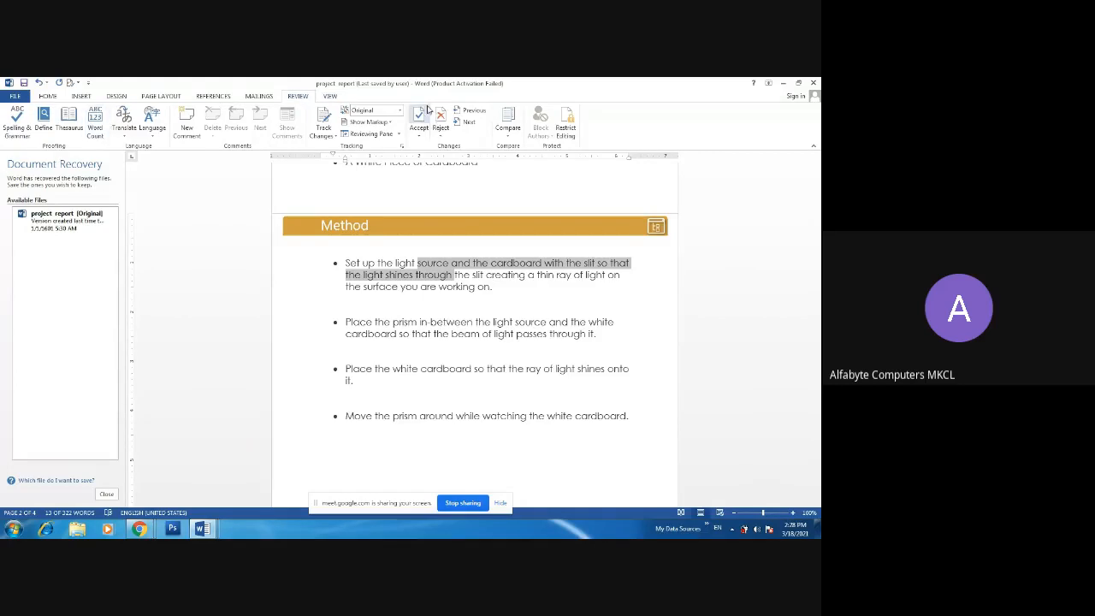
{"action": "left_click", "coordinate": [331, 98]}
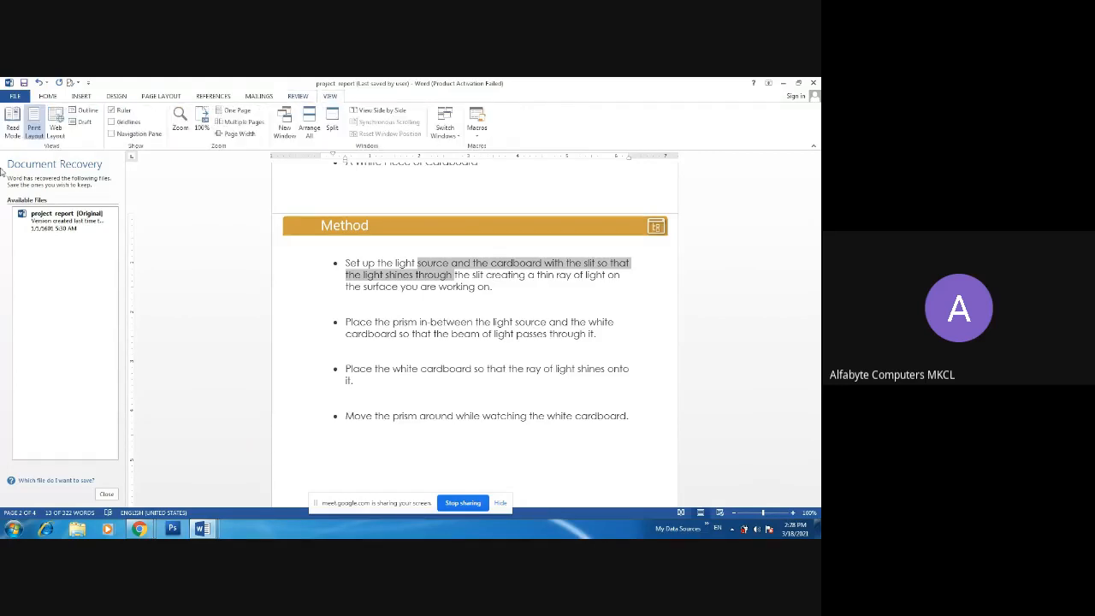
{"action": "left_click", "coordinate": [13, 119]}
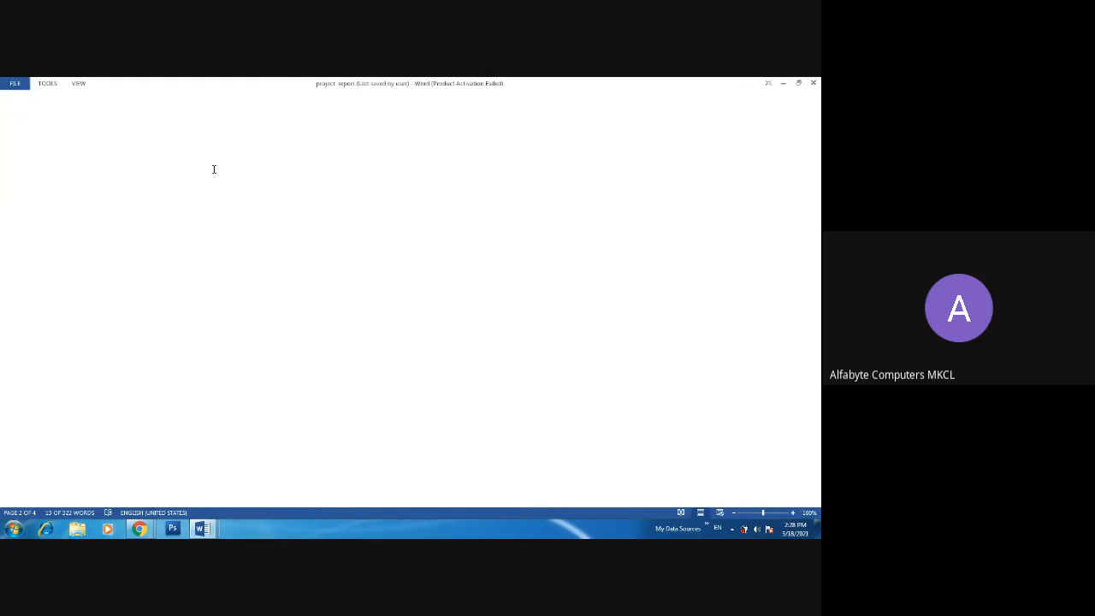
{"action": "left_click", "coordinate": [814, 83]}
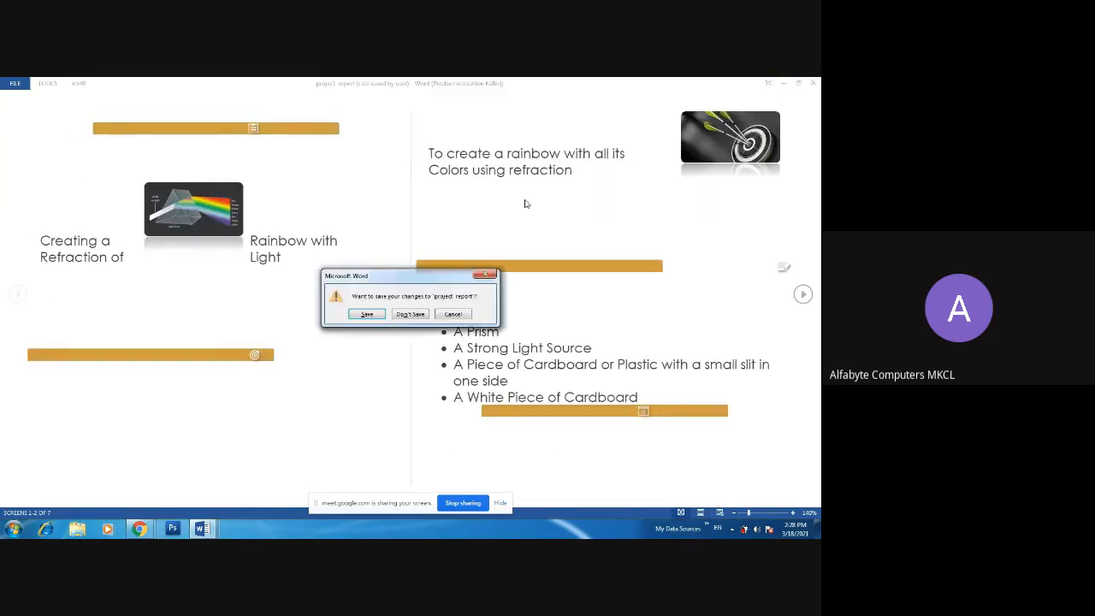
{"action": "left_click", "coordinate": [452, 314]}
{"action": "left_click", "coordinate": [15, 83]}
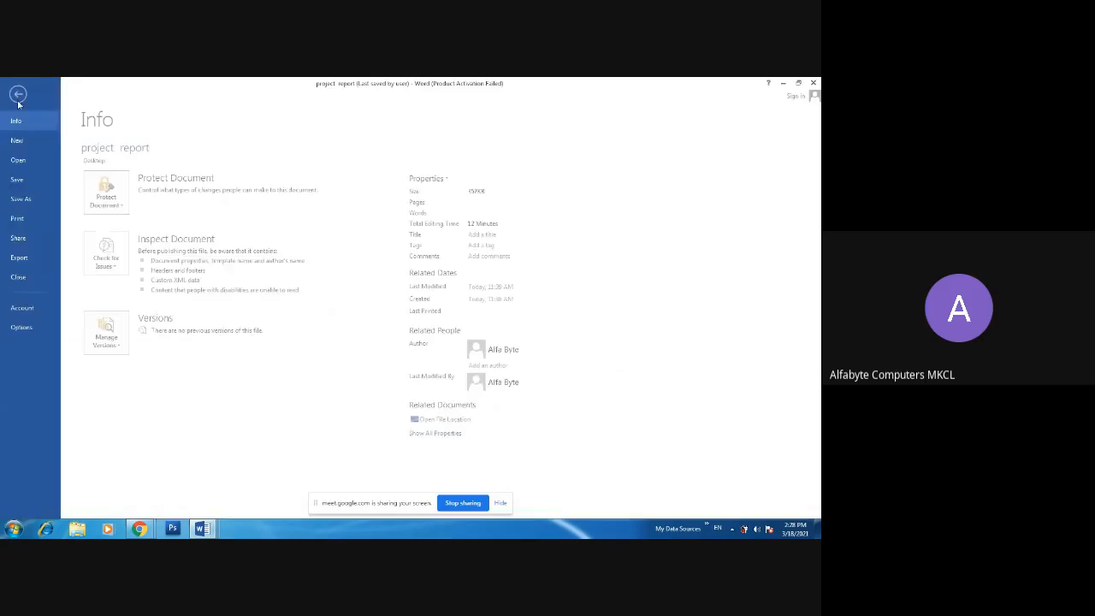
{"action": "left_click", "coordinate": [20, 96]}
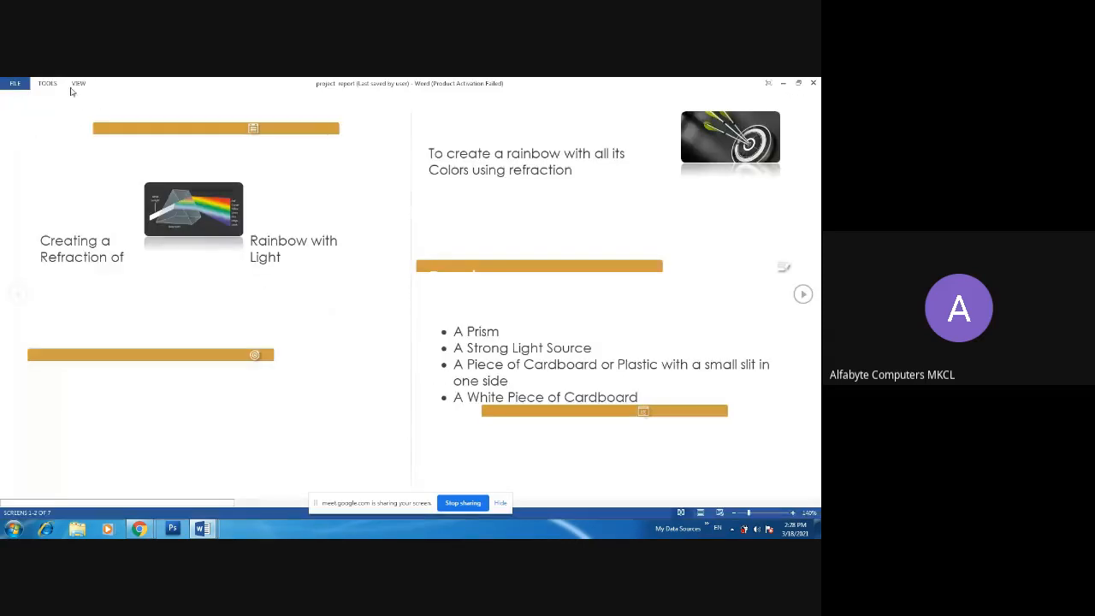
Look over the tools and view options available in Read Mode, and return to editing the document.
{"action": "left_click", "coordinate": [53, 84]}
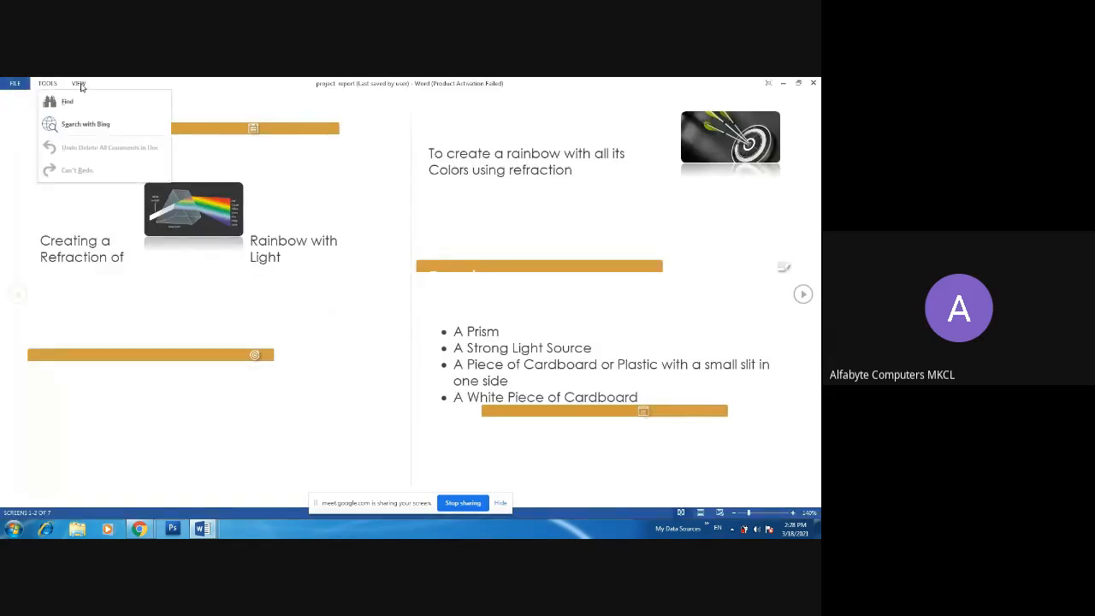
{"action": "left_click", "coordinate": [79, 85]}
{"action": "left_click", "coordinate": [81, 84]}
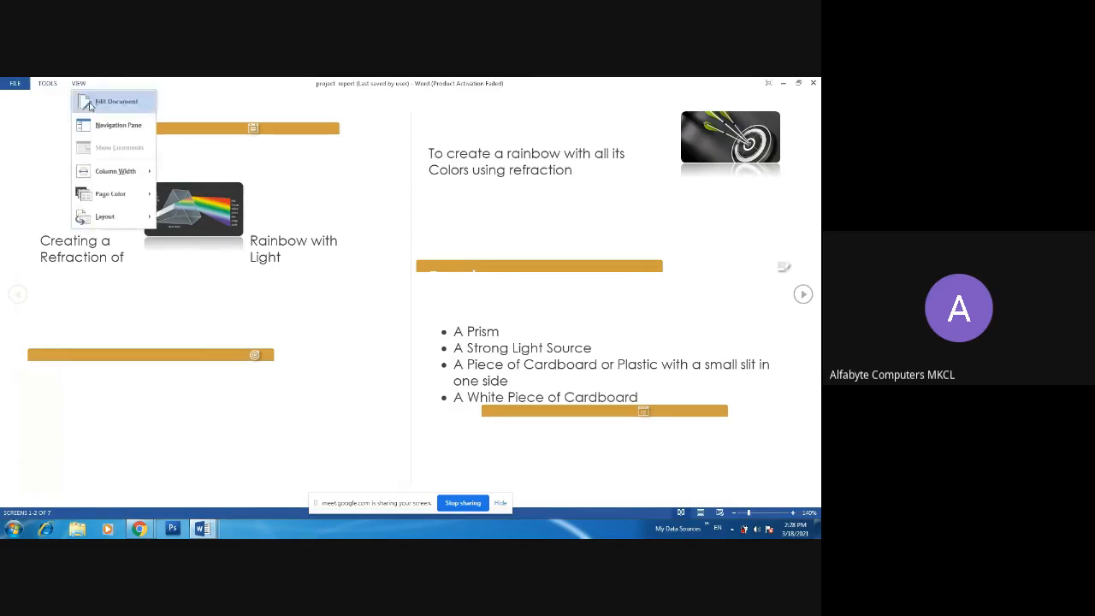
{"action": "left_click", "coordinate": [90, 102]}
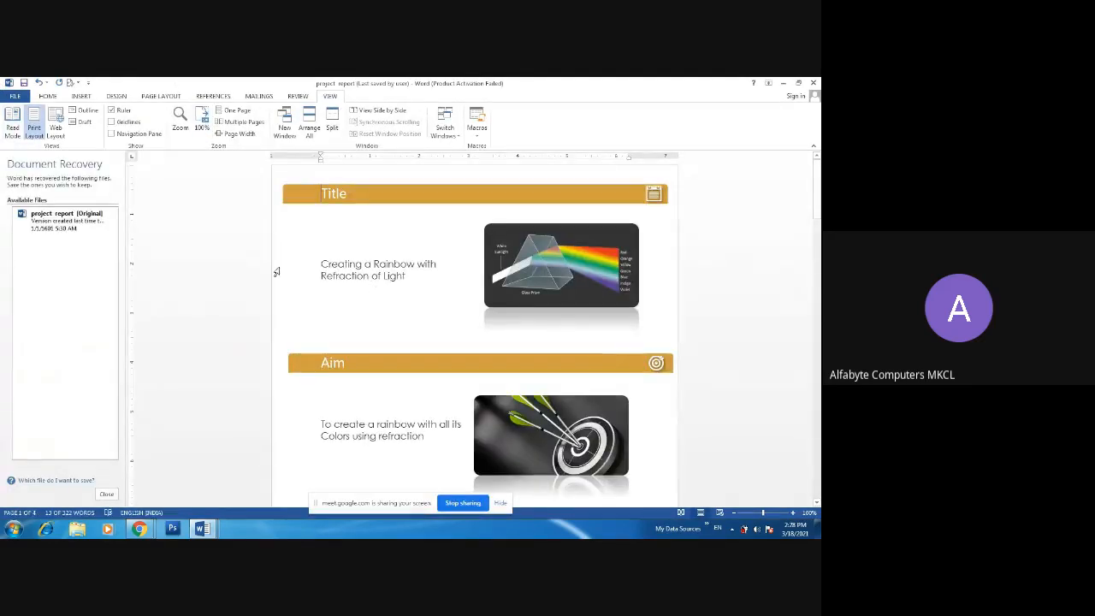
Reopen the document in Read Mode and page through its screens to the end.
{"action": "scroll", "coordinate": [275, 272], "scroll_direction": "down", "scroll_amount": 3}
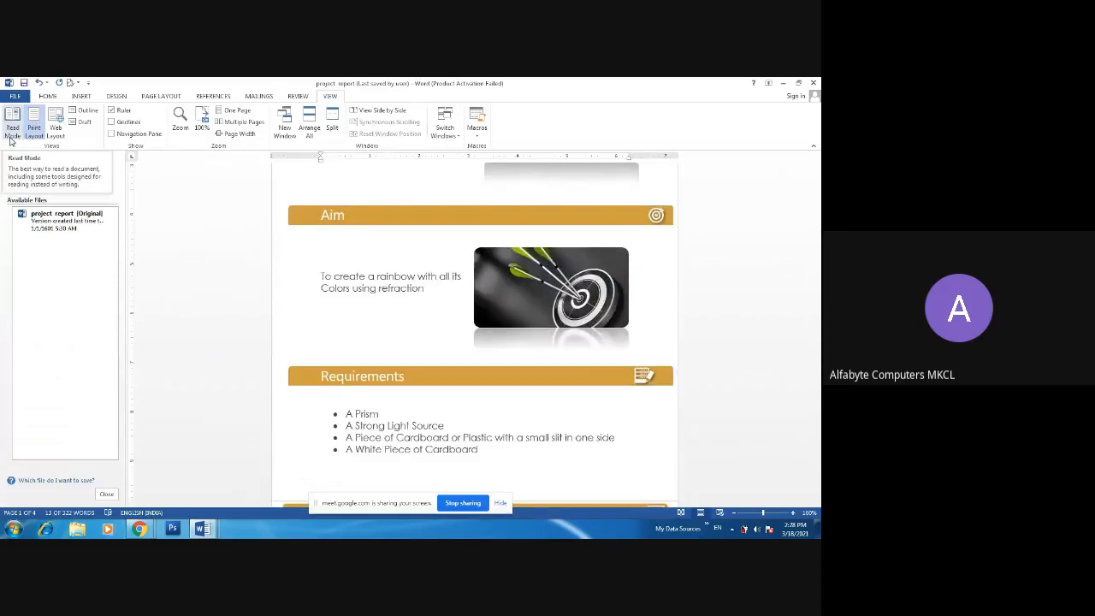
{"action": "left_click", "coordinate": [11, 139]}
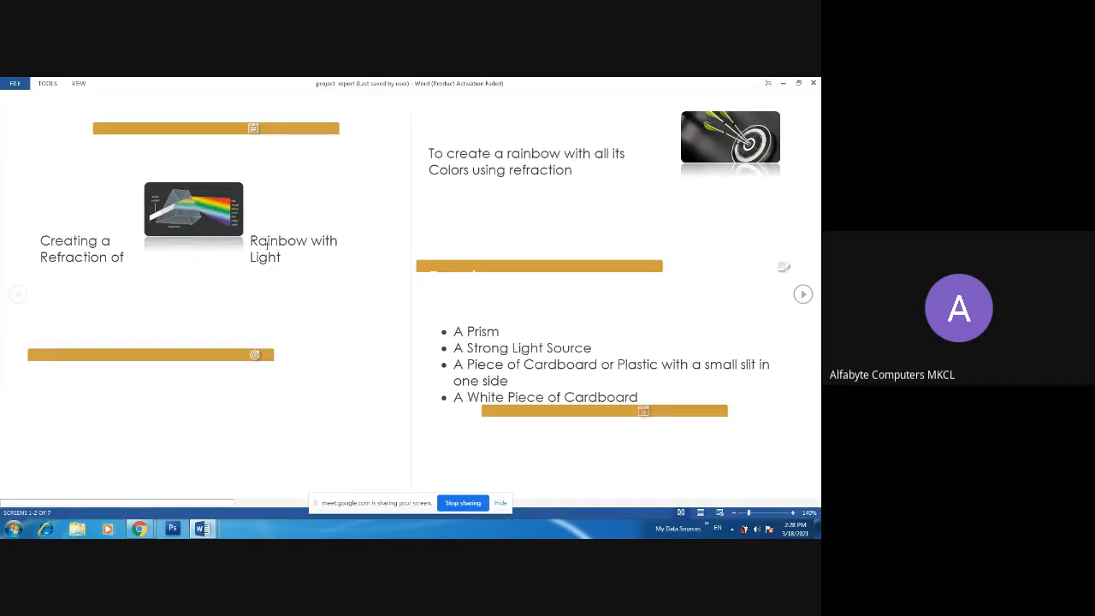
{"action": "scroll", "coordinate": [396, 278], "scroll_direction": "down", "scroll_amount": 4}
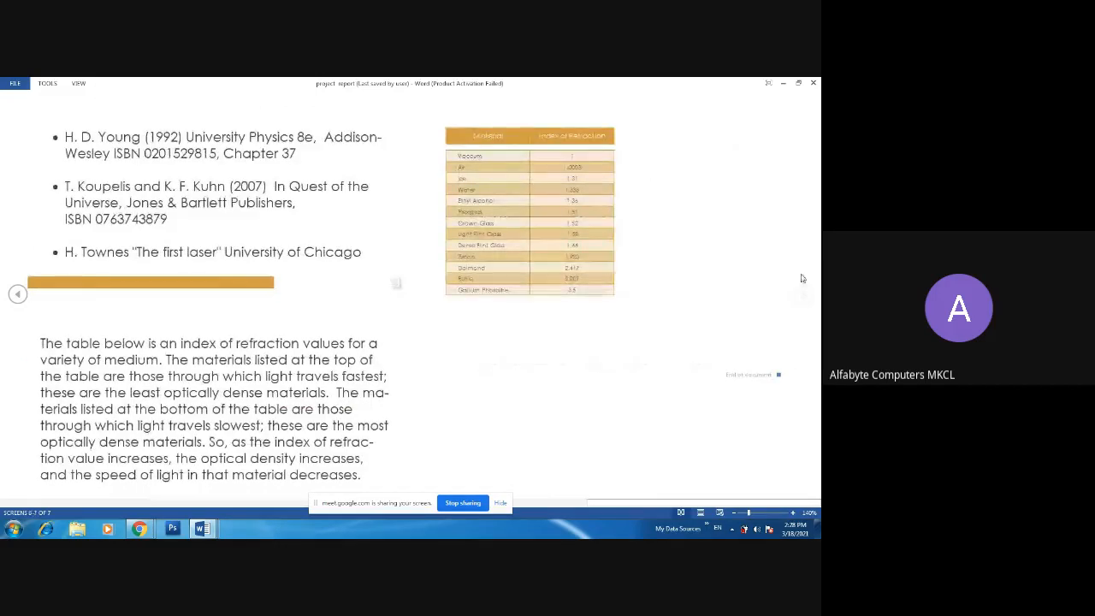
Use Find in Read Mode to search the document for "the".
{"action": "left_click", "coordinate": [78, 84]}
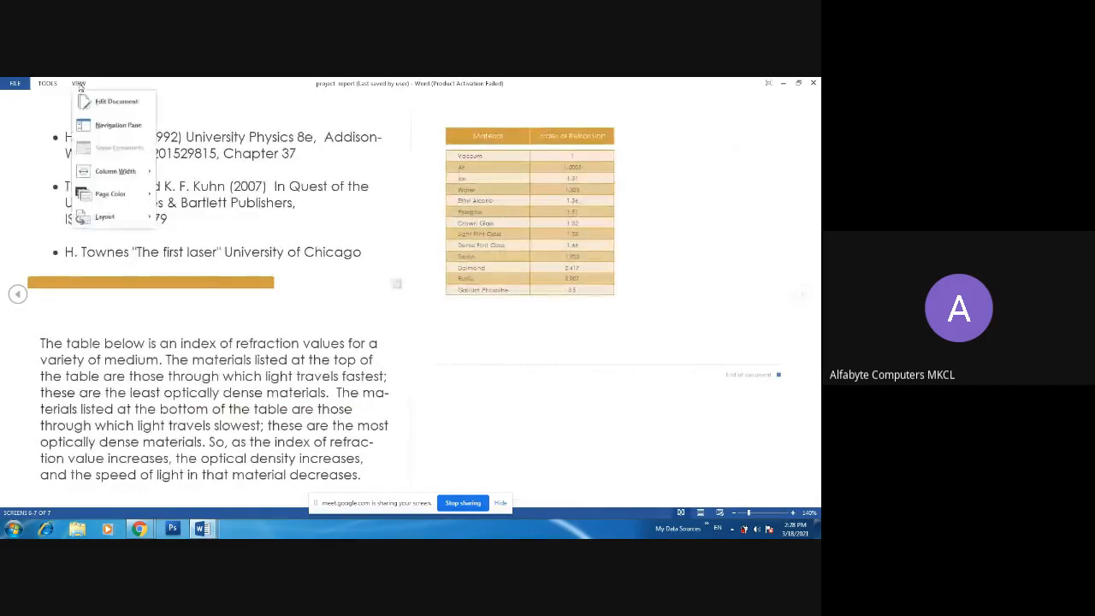
{"action": "left_click", "coordinate": [47, 83]}
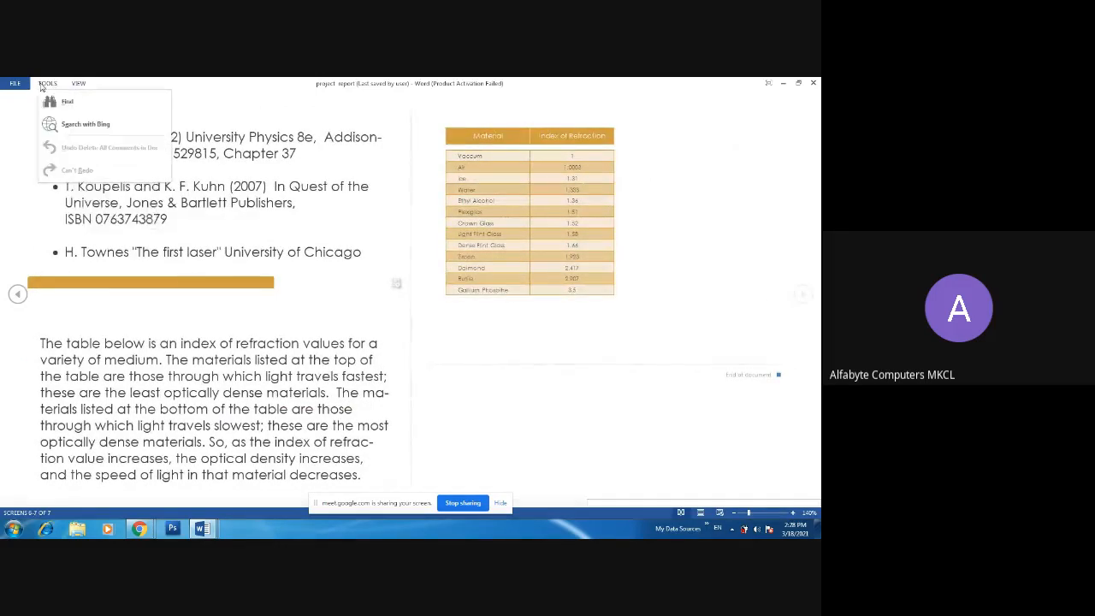
{"action": "left_click", "coordinate": [51, 101]}
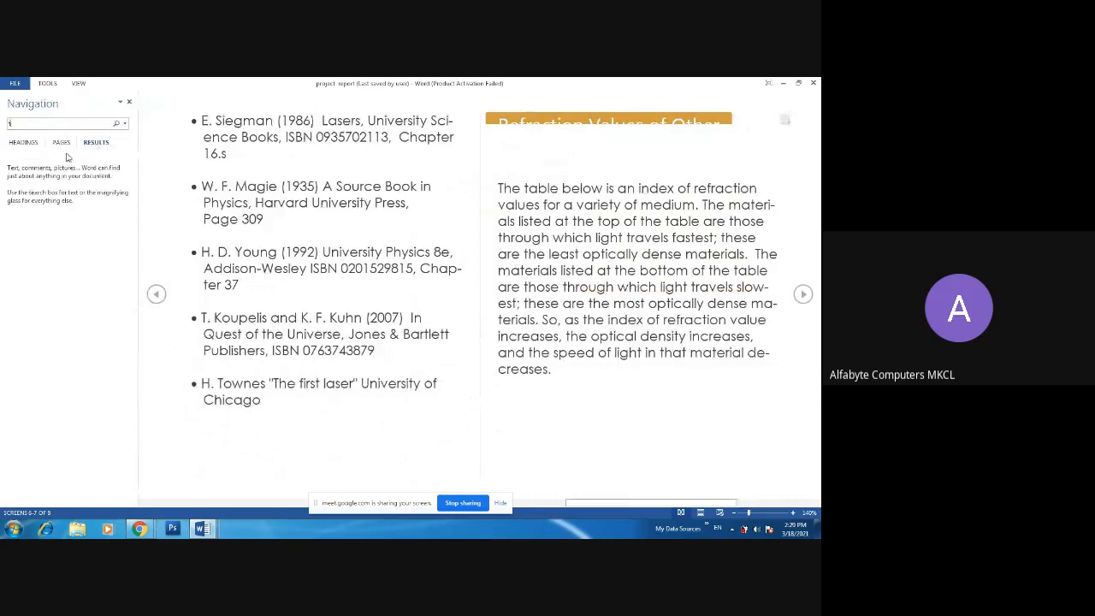
{"action": "type", "text": "th"}
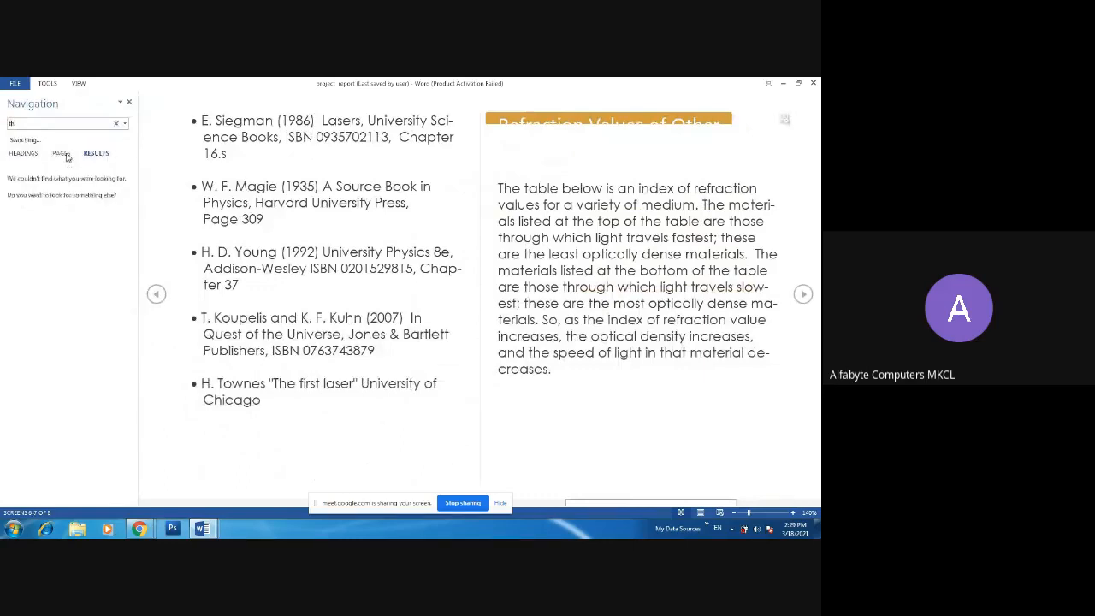
{"action": "type", "text": "e"}
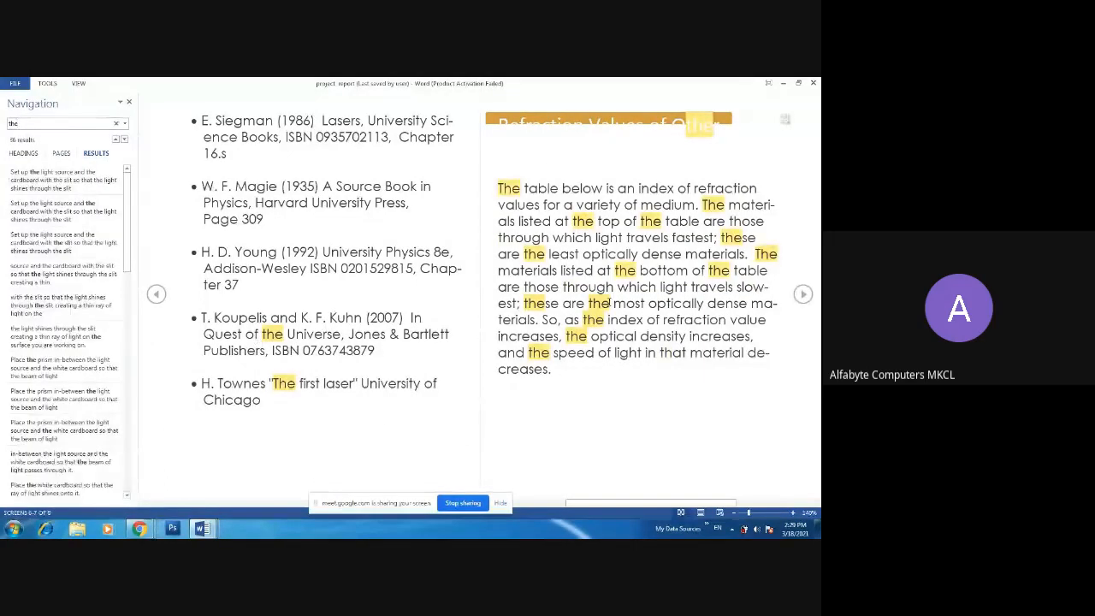
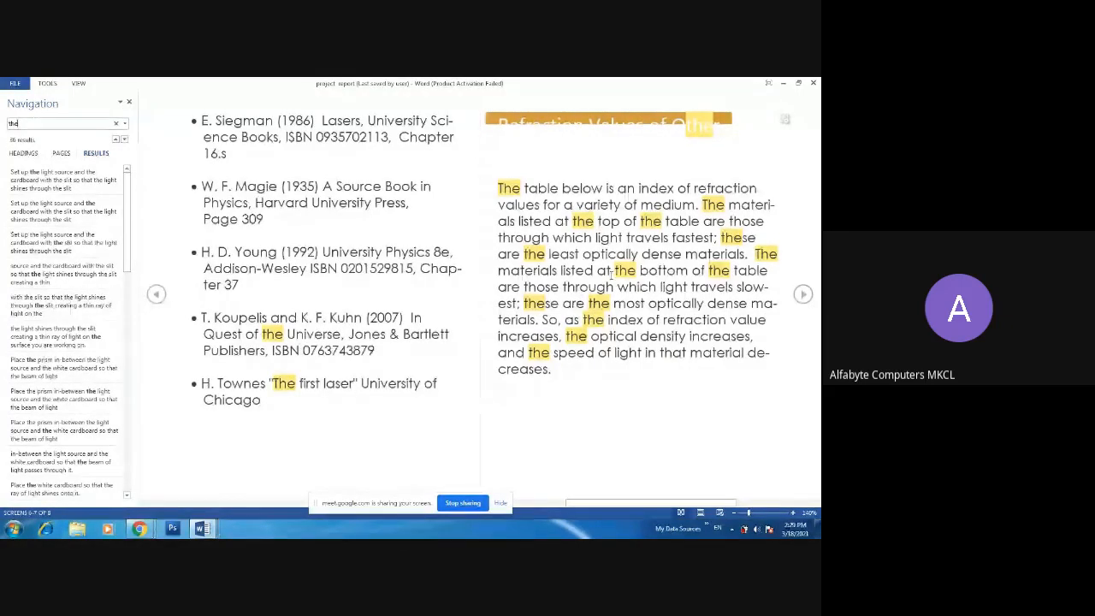
Close the search results and return the document to the editing view.
{"action": "left_click", "coordinate": [130, 104]}
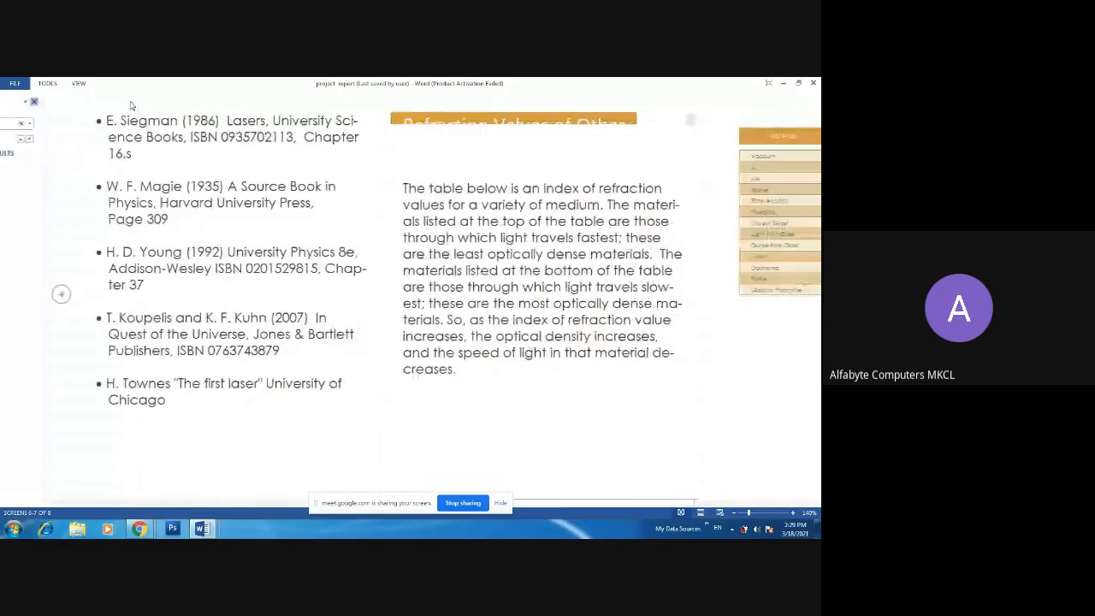
{"action": "left_click", "coordinate": [78, 83]}
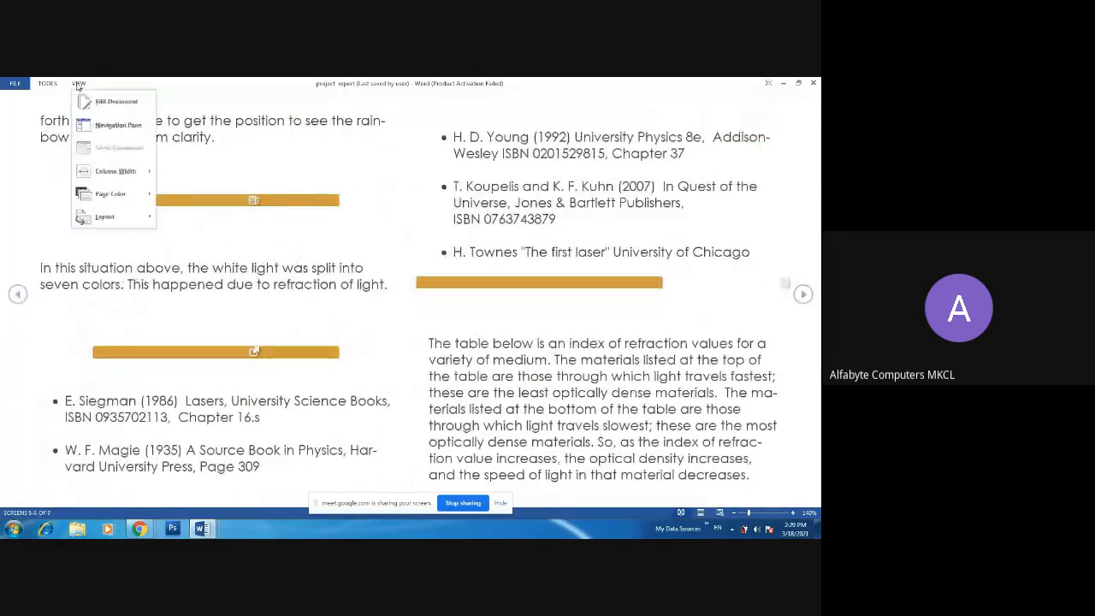
{"action": "left_click", "coordinate": [114, 105]}
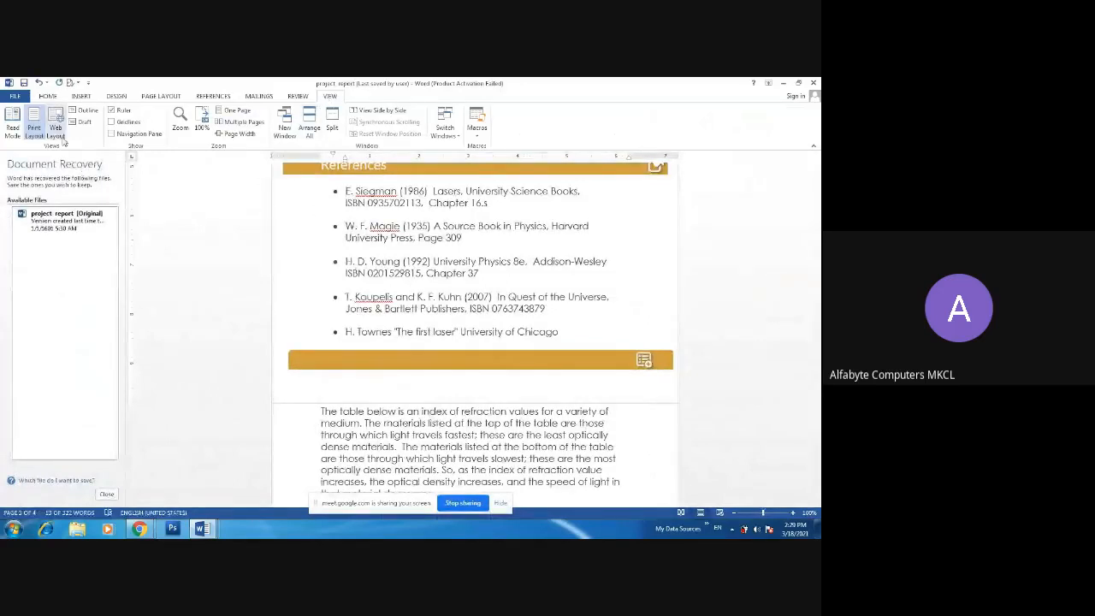
Return to Read Mode, show the Navigation Pane and search the document for "the".
{"action": "left_click", "coordinate": [13, 126]}
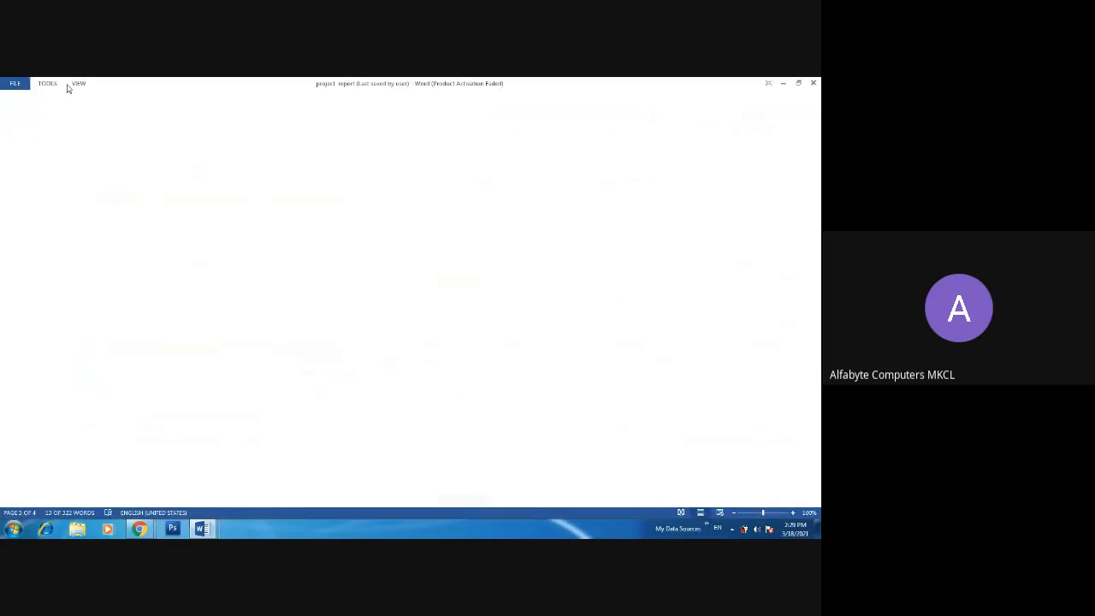
{"action": "left_click", "coordinate": [77, 83]}
{"action": "left_click", "coordinate": [112, 124]}
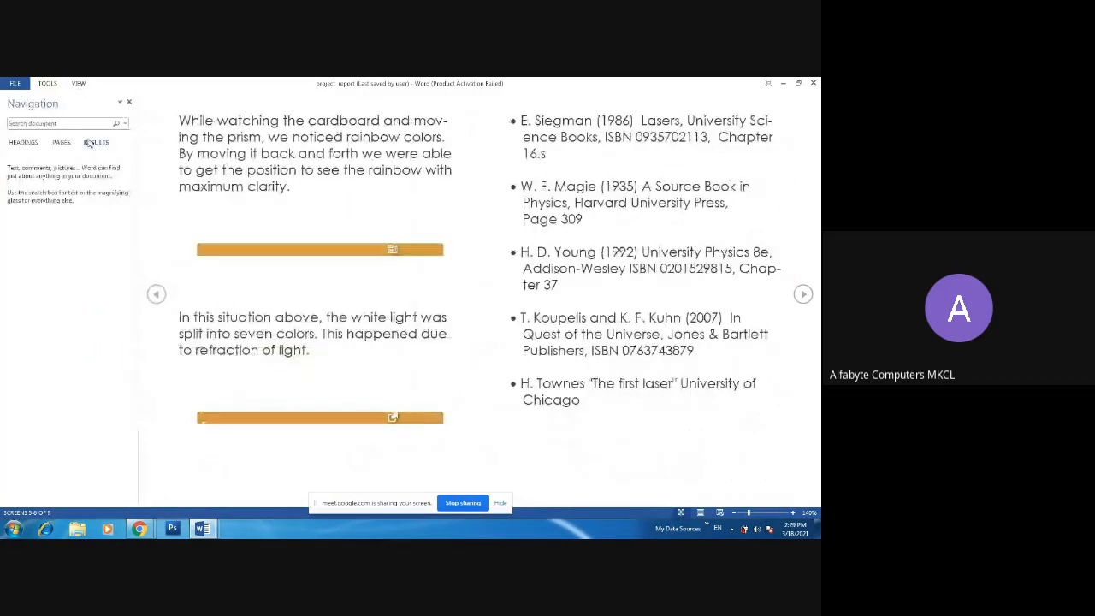
{"action": "left_click", "coordinate": [88, 142]}
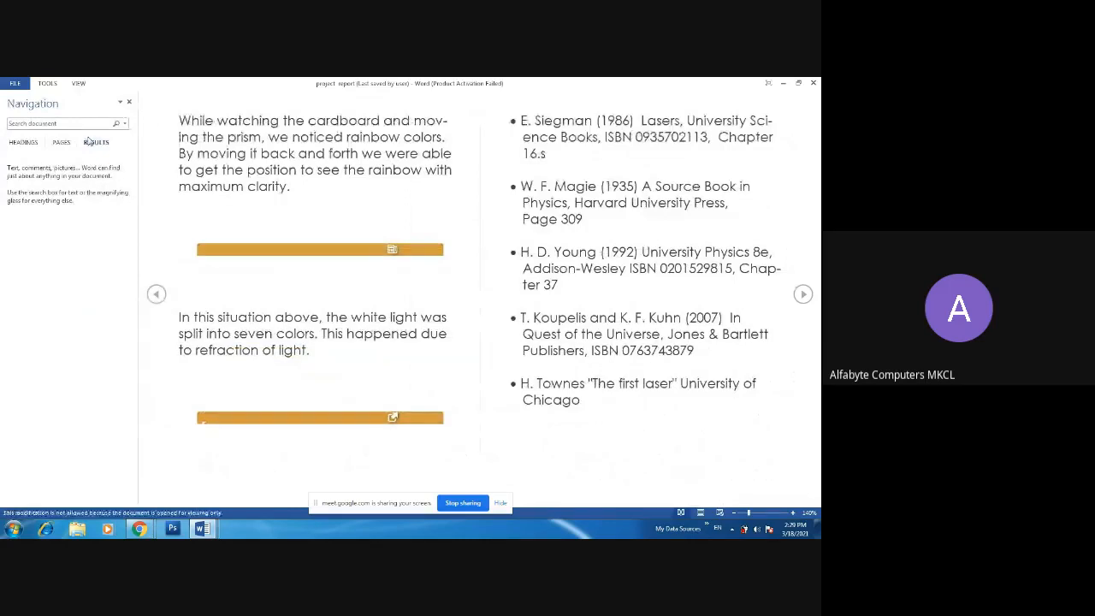
{"action": "left_click", "coordinate": [80, 122]}
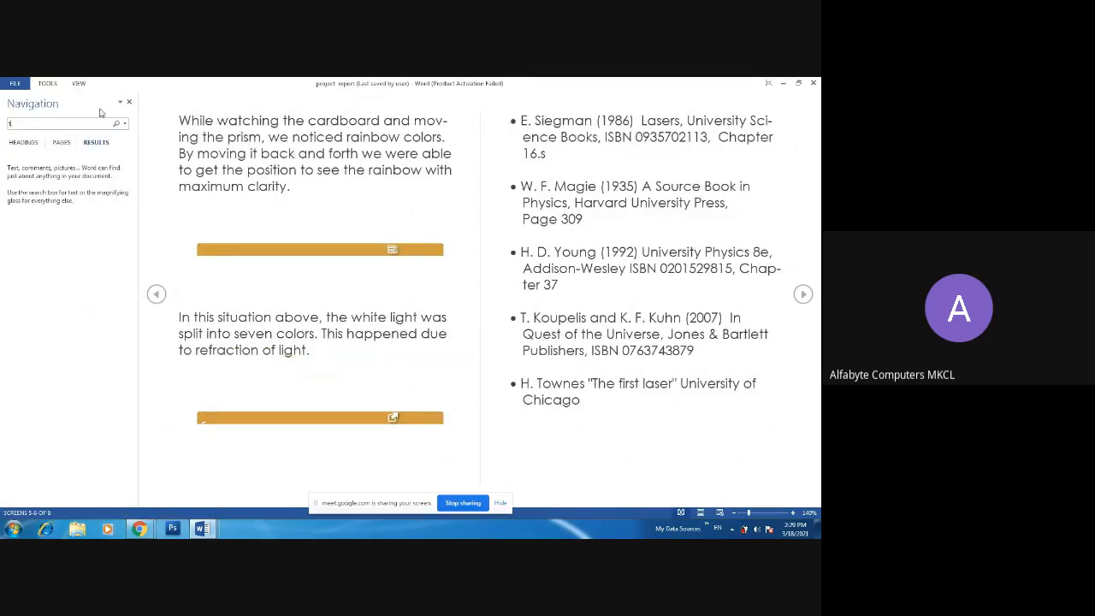
{"action": "type", "text": "the"}
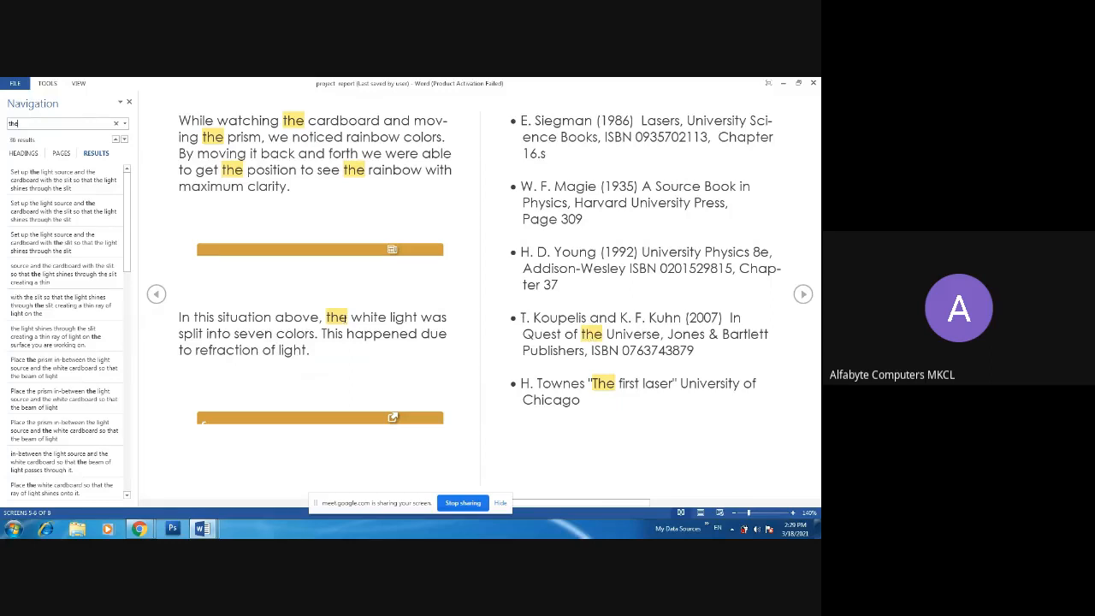
Go to the start of the document and set the Read Mode column width to Narrow.
{"action": "key", "text": "Home"}
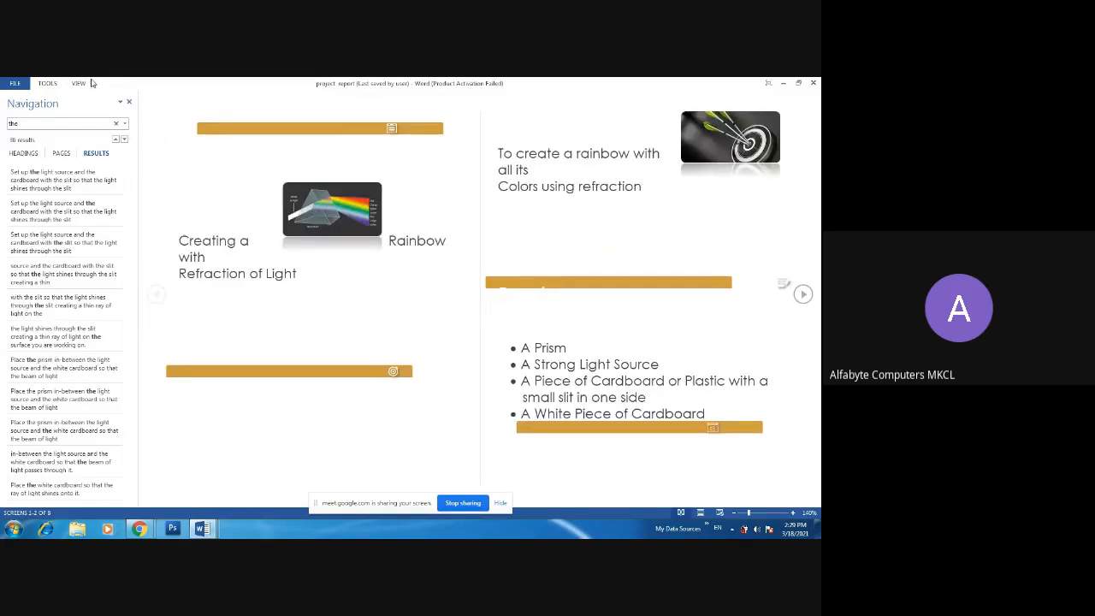
{"action": "left_click", "coordinate": [48, 84]}
{"action": "left_click", "coordinate": [79, 84]}
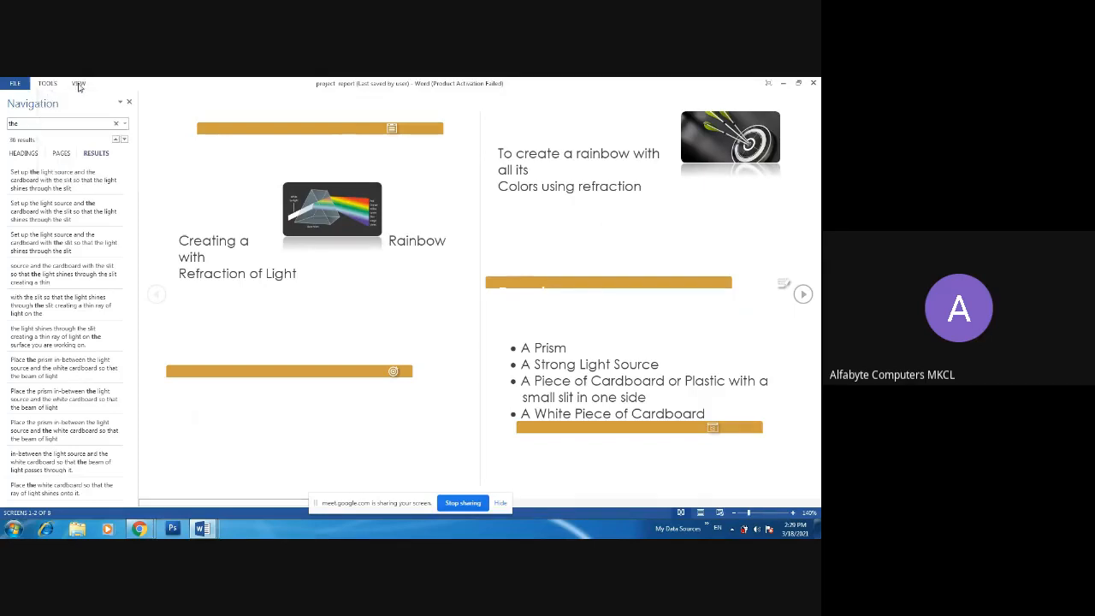
{"action": "left_click", "coordinate": [79, 84]}
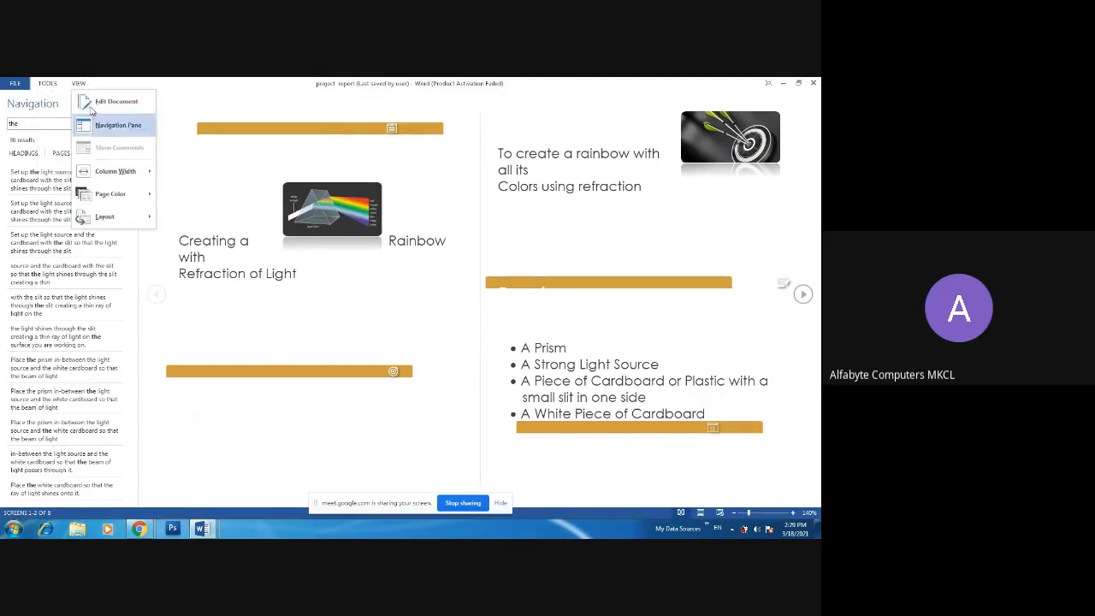
{"action": "mouse_move", "coordinate": [111, 173]}
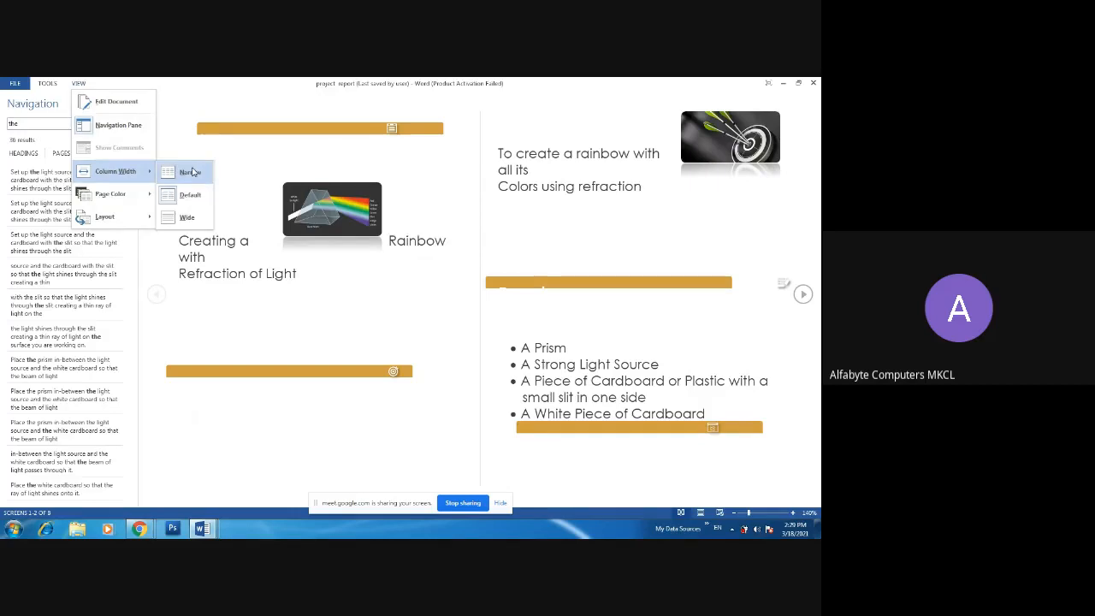
{"action": "left_click", "coordinate": [189, 171]}
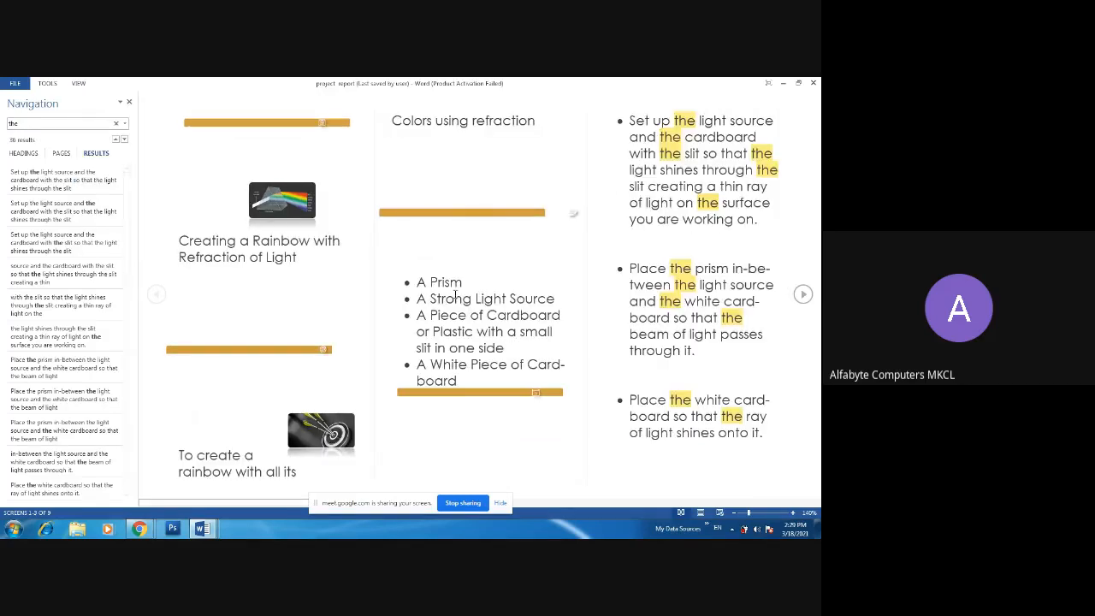
Apply the Narrow column width in Read Mode again and switch it to Default.
{"action": "left_click", "coordinate": [79, 83]}
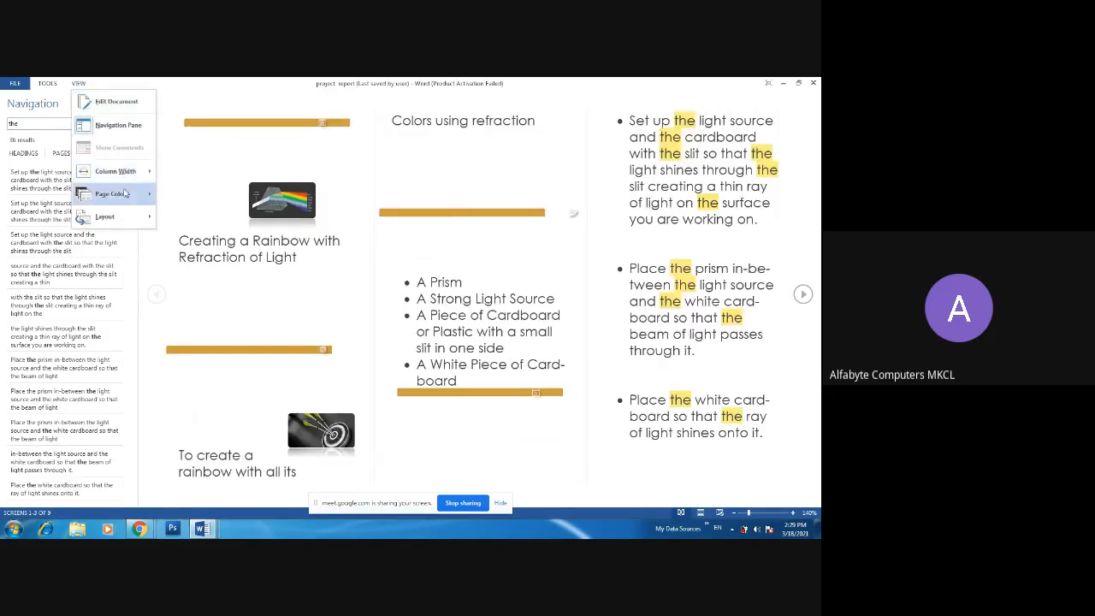
{"action": "mouse_move", "coordinate": [125, 174]}
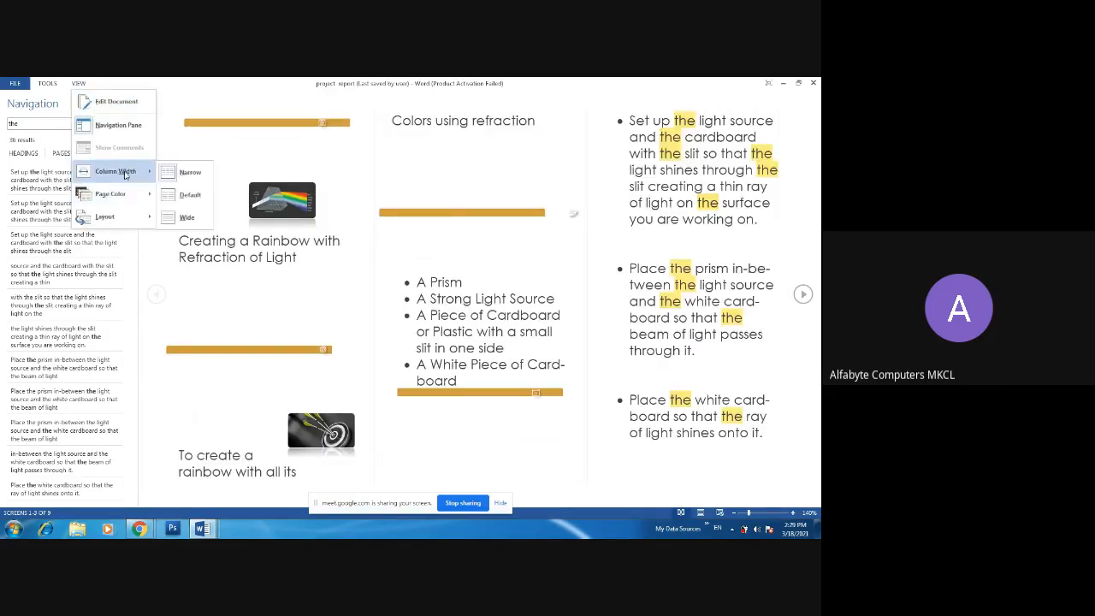
{"action": "left_click", "coordinate": [187, 172]}
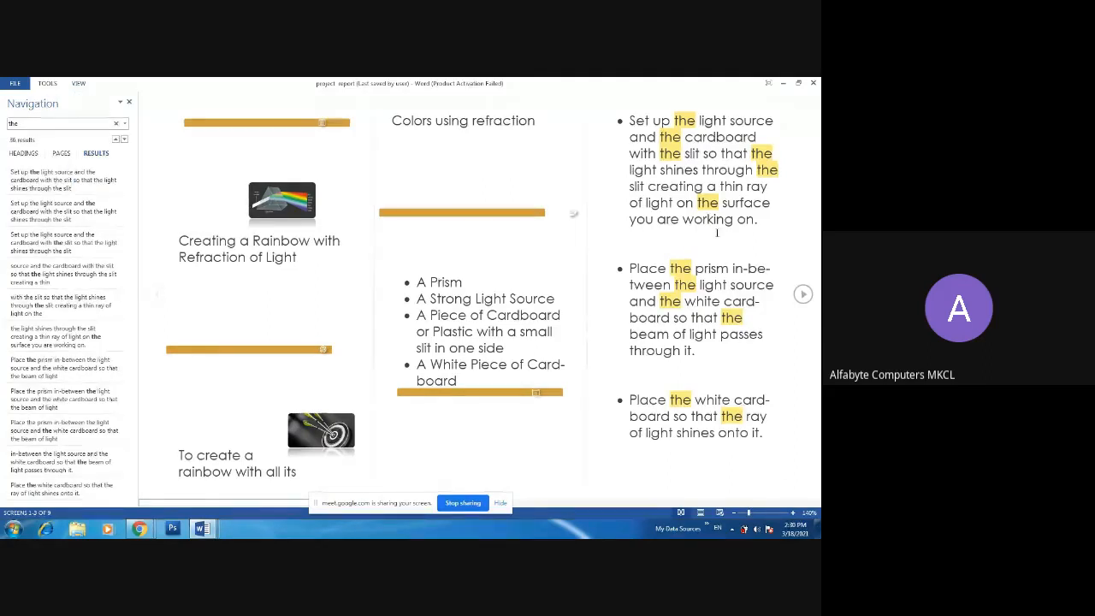
{"action": "left_click", "coordinate": [78, 85]}
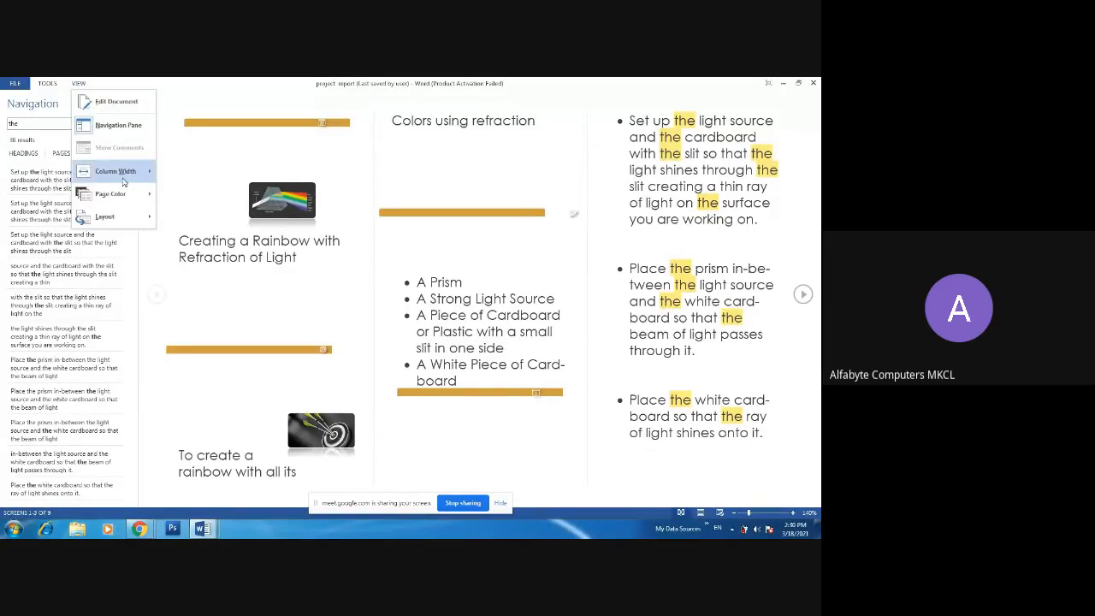
{"action": "mouse_move", "coordinate": [123, 180]}
{"action": "left_click", "coordinate": [188, 195]}
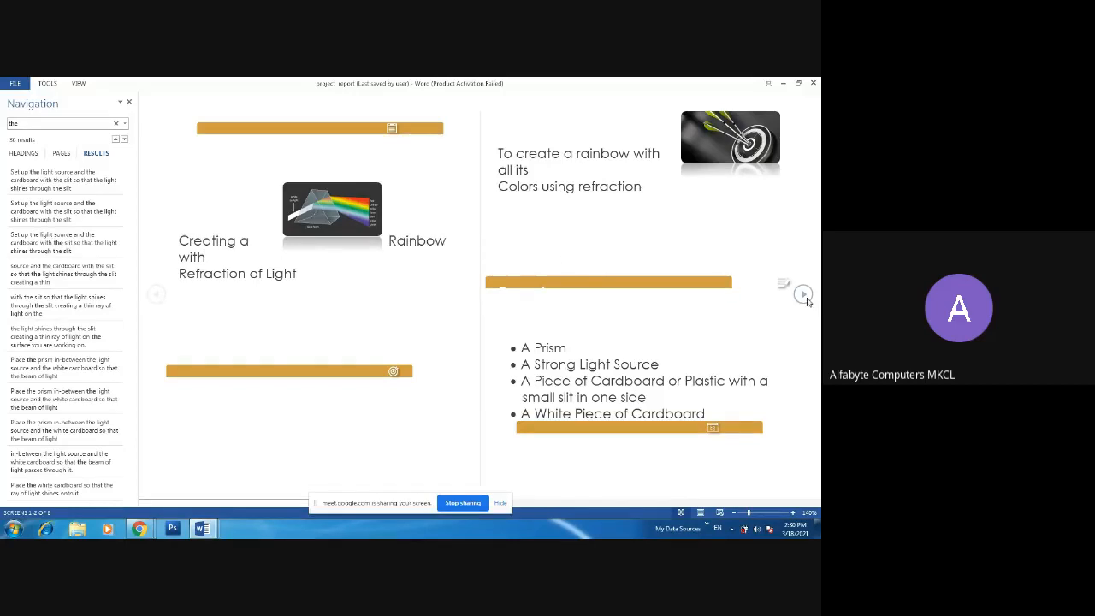
Set the Read Mode column width to Wide.
{"action": "left_click", "coordinate": [77, 85]}
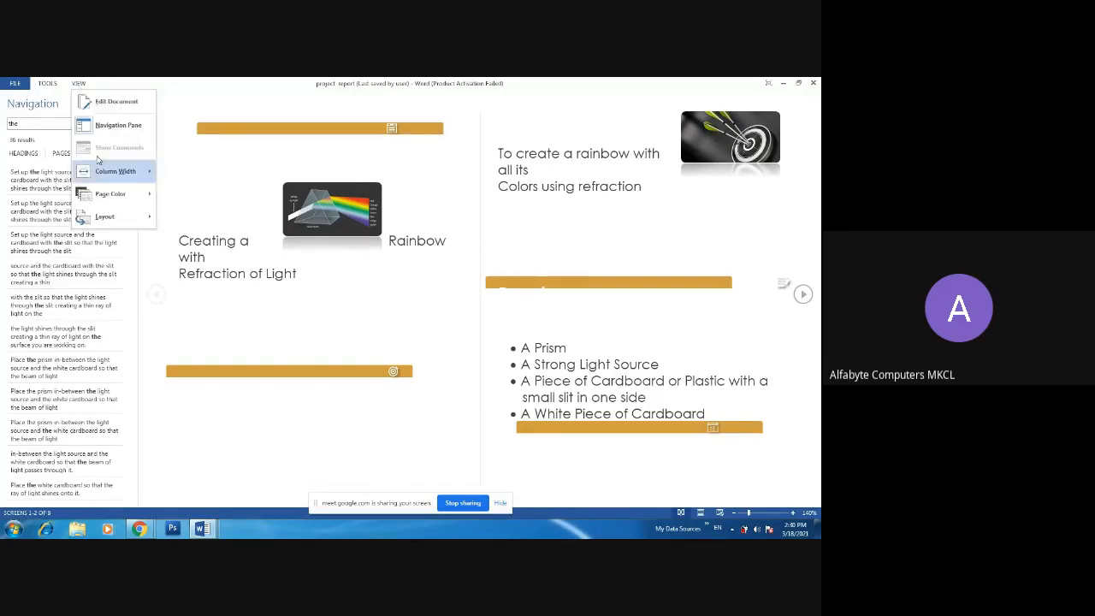
{"action": "mouse_move", "coordinate": [100, 179]}
{"action": "left_click", "coordinate": [205, 220]}
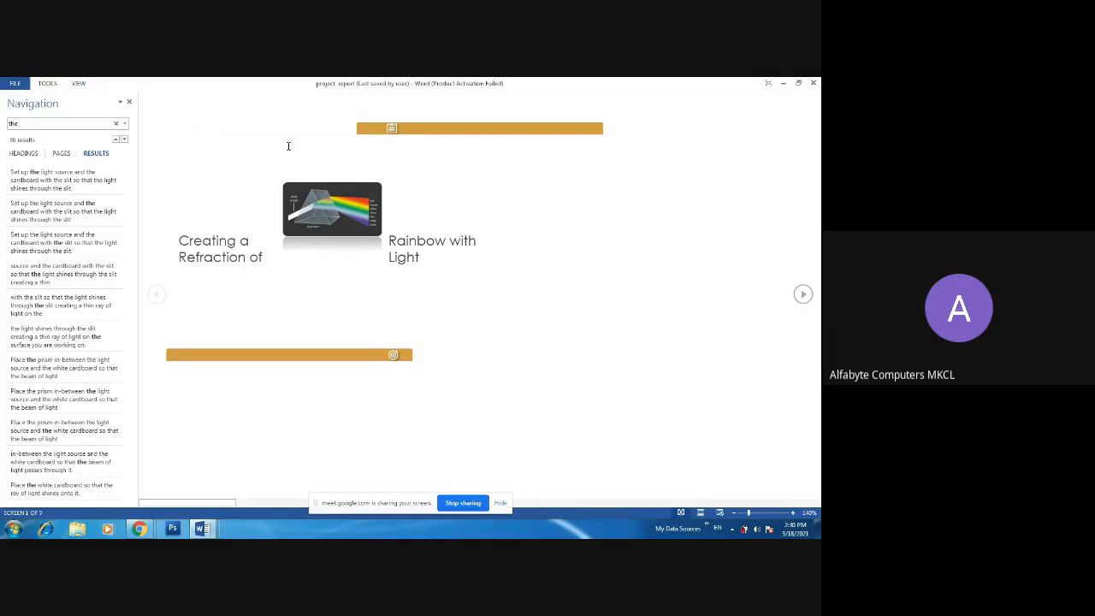
Apply the column layout in Read Mode and page through the document to its last screen.
{"action": "left_click", "coordinate": [79, 83]}
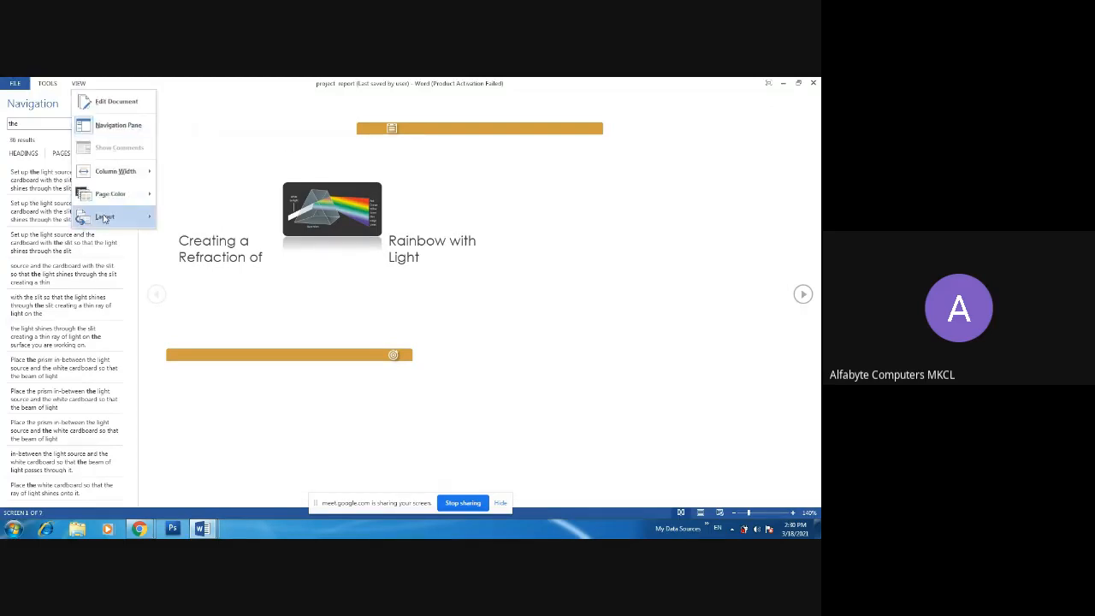
{"action": "mouse_move", "coordinate": [103, 217]}
{"action": "left_click", "coordinate": [171, 220]}
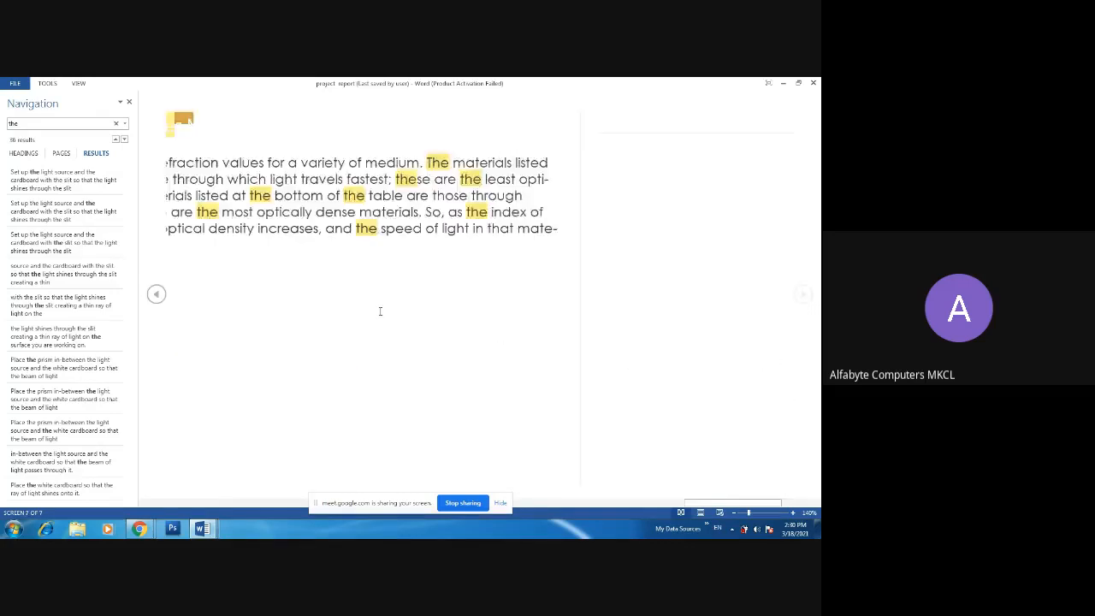
Switch the Read Mode layout from columns to paper pages and look through the report down to its Observation section.
{"action": "left_click", "coordinate": [83, 85]}
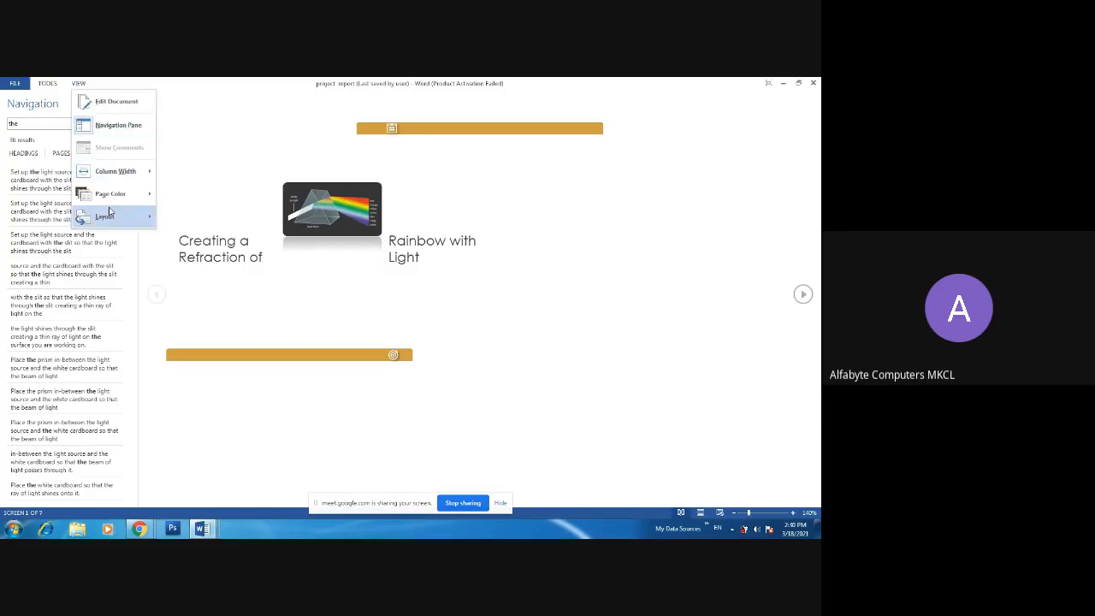
{"action": "mouse_move", "coordinate": [136, 217]}
{"action": "left_click", "coordinate": [197, 240]}
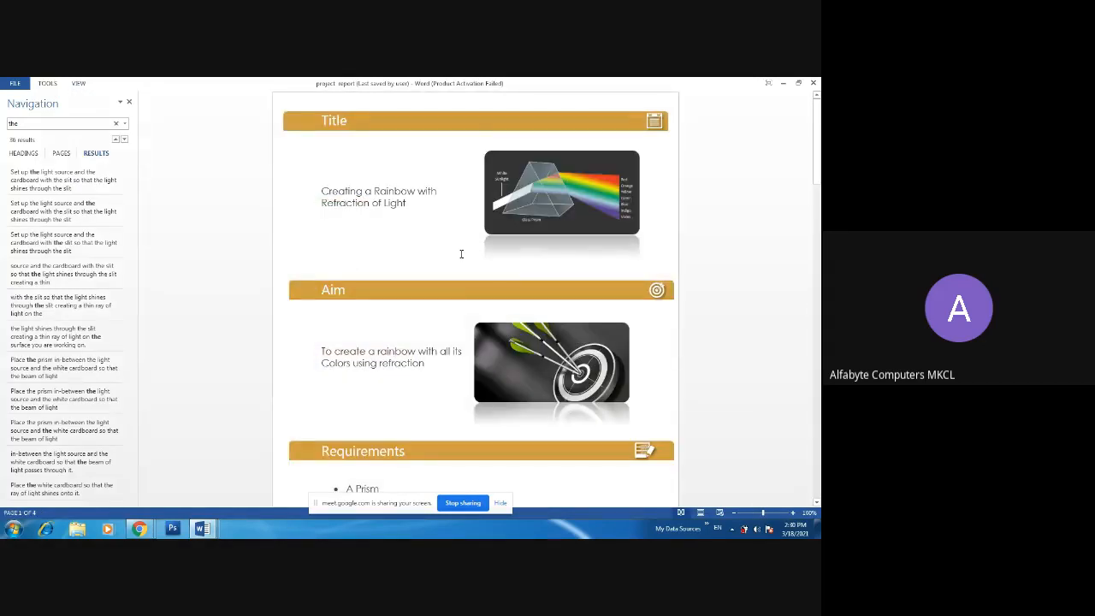
{"action": "scroll", "coordinate": [461, 256], "scroll_direction": "down", "scroll_amount": 10}
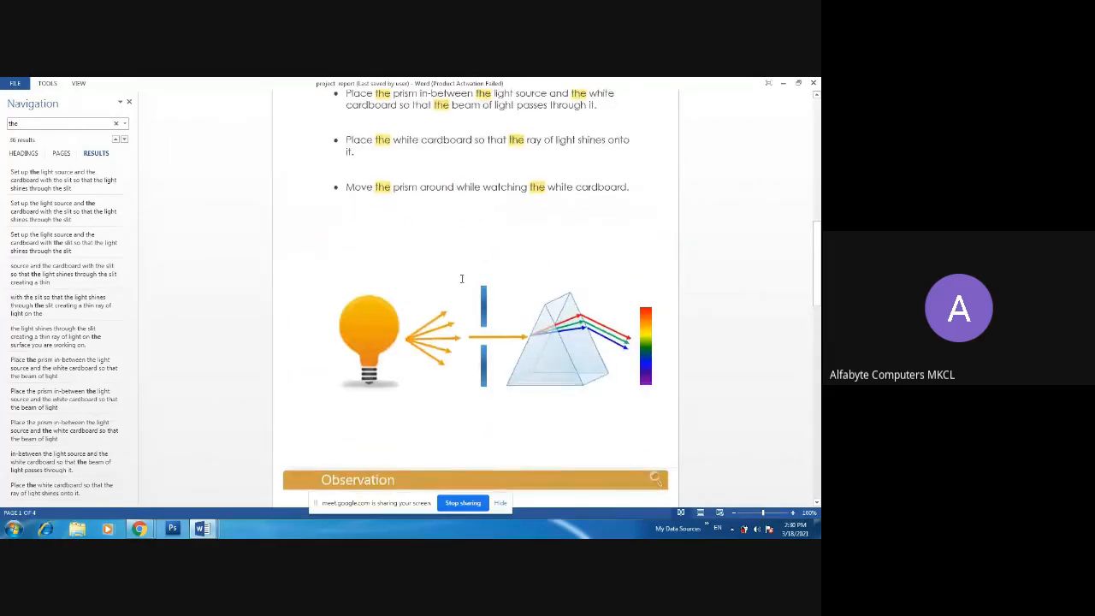
Leave the reading view of the project report and open the document for editing.
{"action": "scroll", "coordinate": [461, 273], "scroll_direction": "up", "scroll_amount": 10}
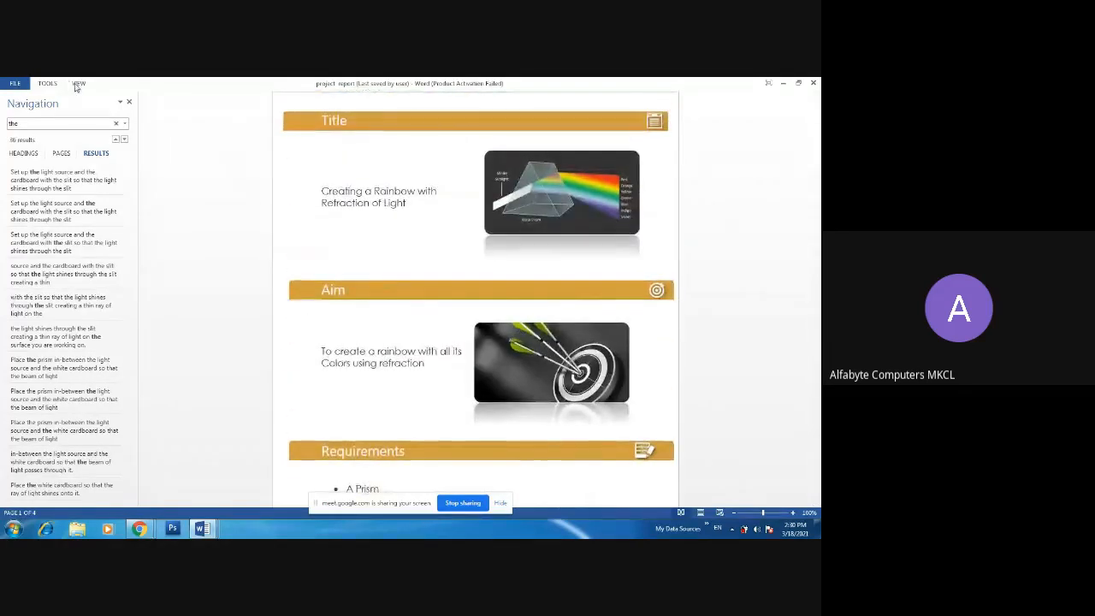
{"action": "left_click", "coordinate": [77, 85]}
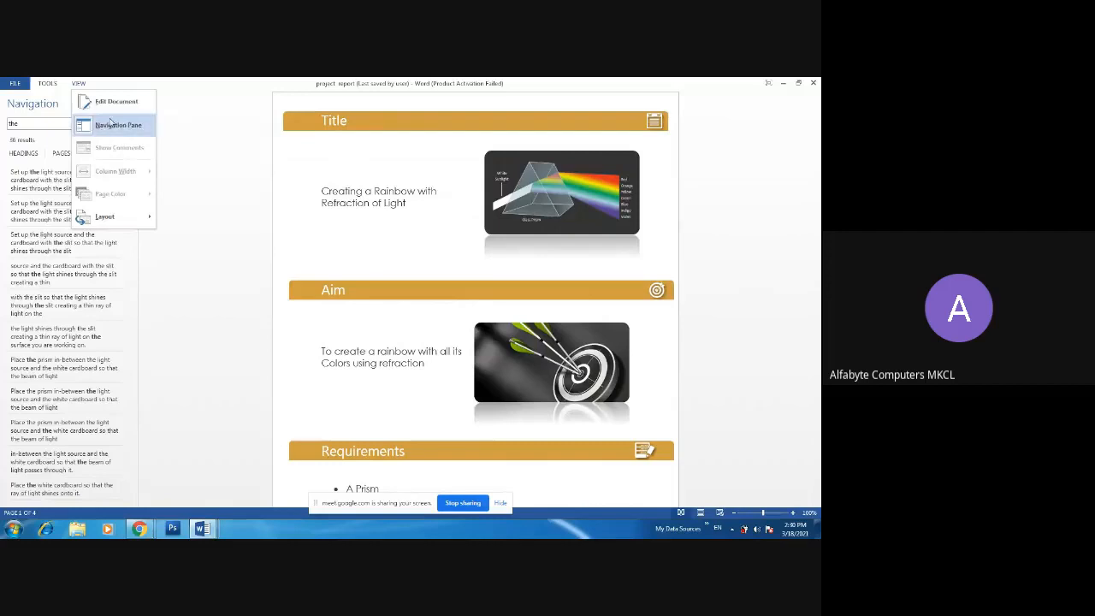
{"action": "left_click", "coordinate": [114, 102]}
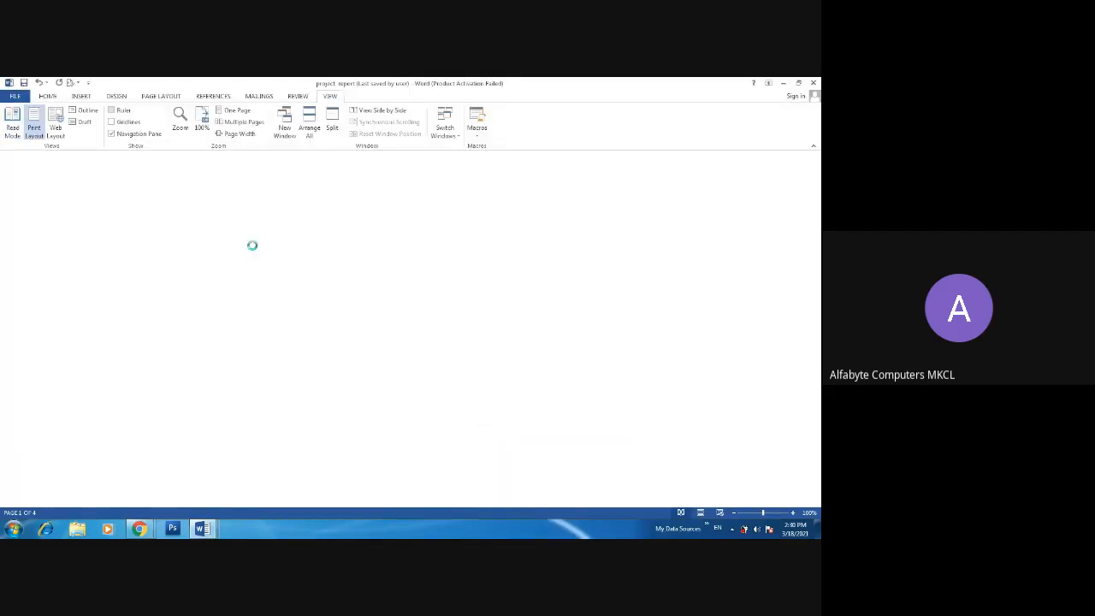
Show the report in Web Layout, close the Navigation pane, and look through the reflowed sections.
{"action": "left_click", "coordinate": [56, 130]}
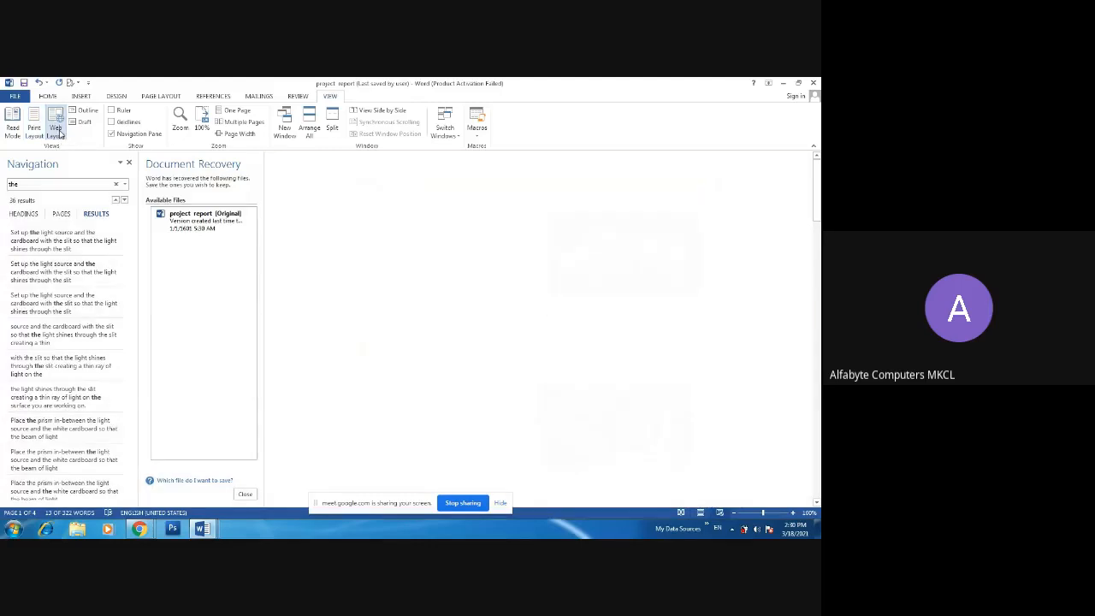
{"action": "left_click", "coordinate": [128, 162]}
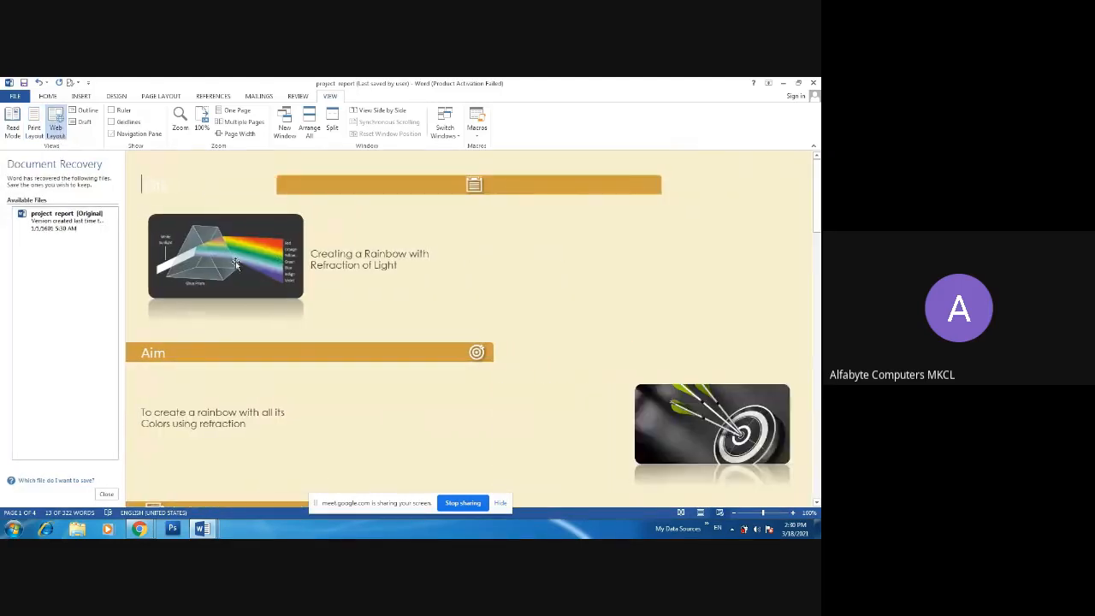
{"action": "scroll", "coordinate": [248, 291], "scroll_direction": "down", "scroll_amount": 3}
{"action": "scroll", "coordinate": [249, 291], "scroll_direction": "down", "scroll_amount": 8}
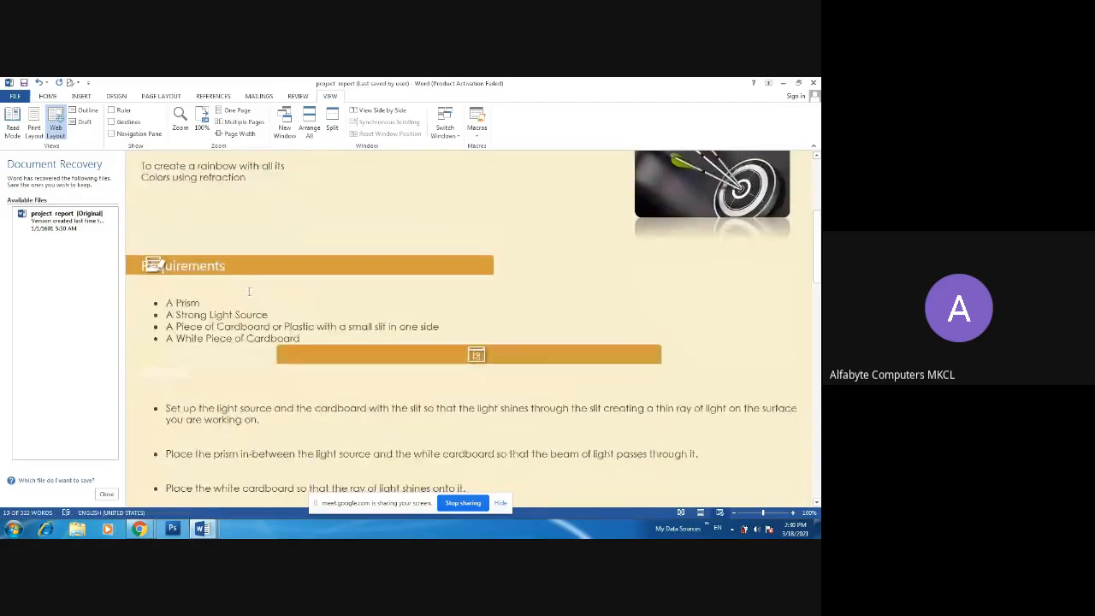
{"action": "scroll", "coordinate": [240, 281], "scroll_direction": "up", "scroll_amount": 10}
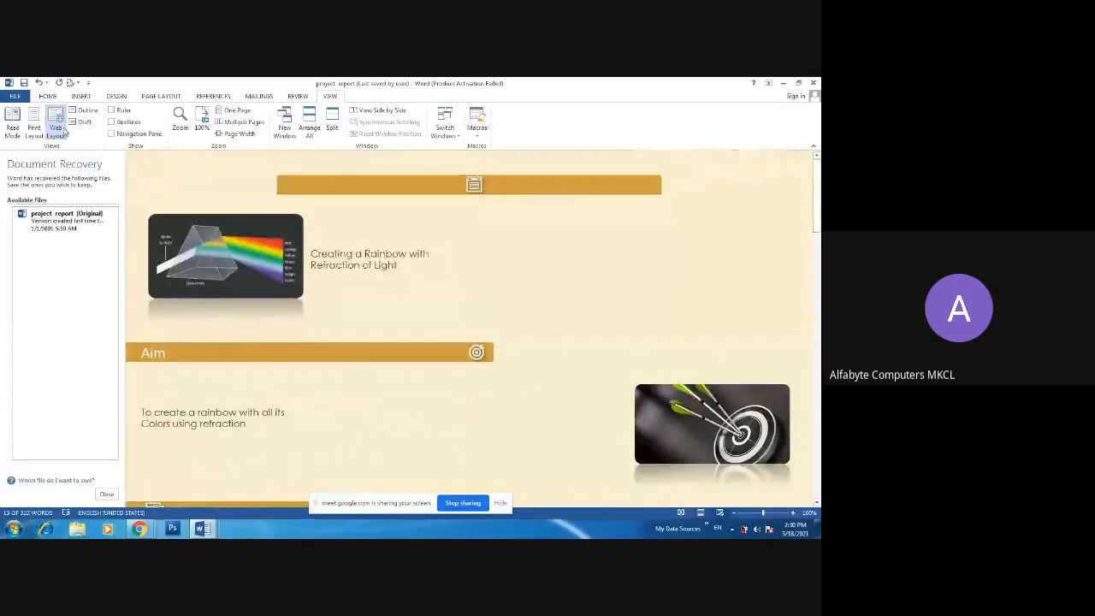
Switch the report to Outline view and collapse the section that contains the text "To create a rainbow with all its Colors using refraction".
{"action": "left_click", "coordinate": [86, 110]}
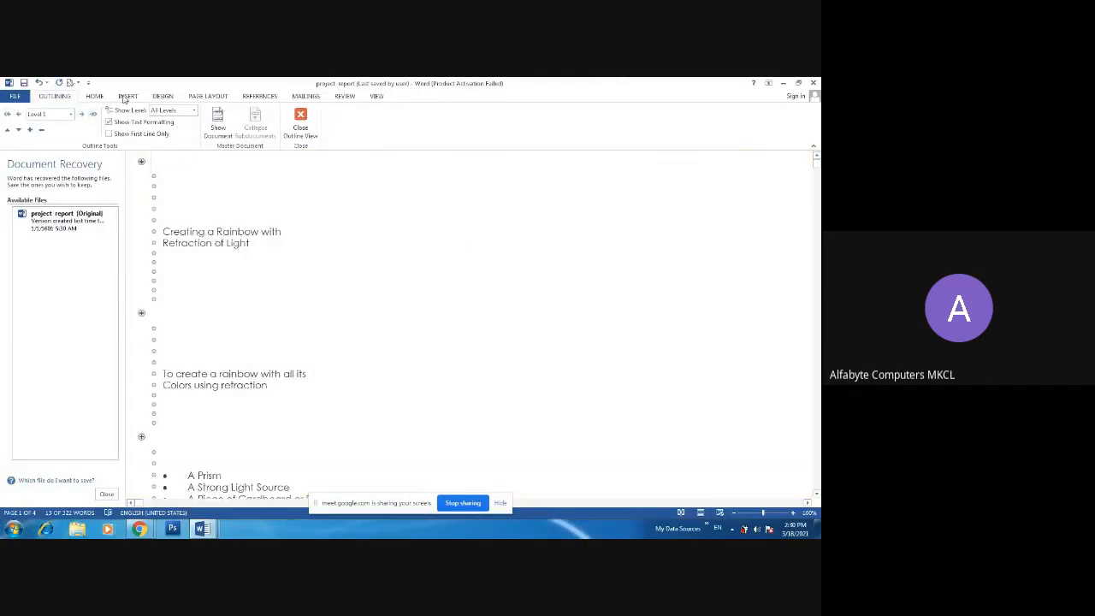
{"action": "left_click", "coordinate": [343, 96]}
{"action": "left_click", "coordinate": [377, 96]}
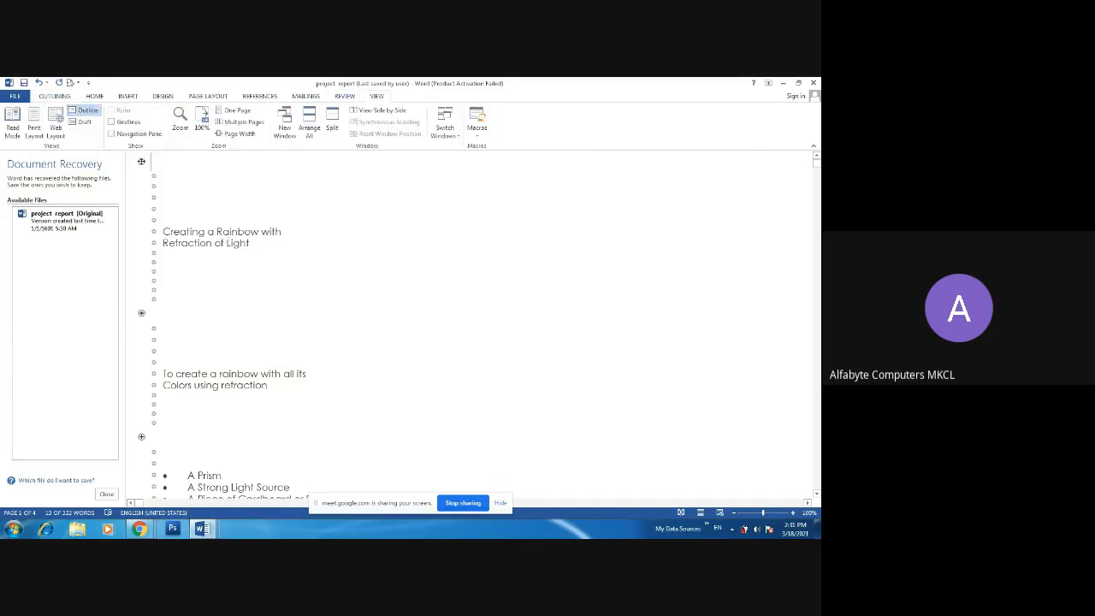
{"action": "scroll", "coordinate": [147, 214], "scroll_direction": "down", "scroll_amount": 4}
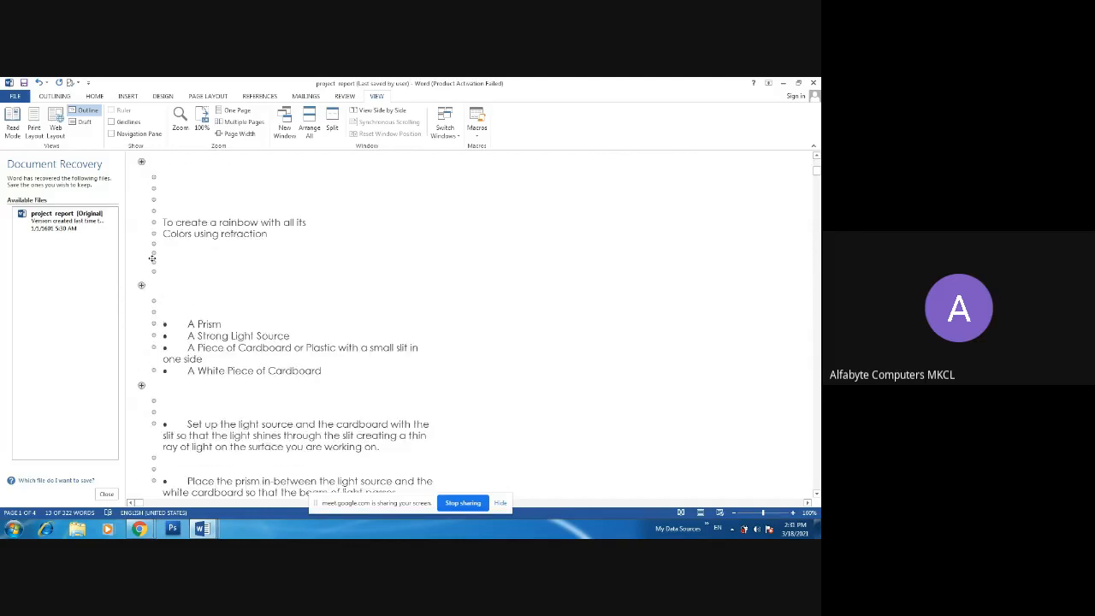
{"action": "scroll", "coordinate": [152, 261], "scroll_direction": "up", "scroll_amount": 3}
{"action": "double_click", "coordinate": [141, 273]}
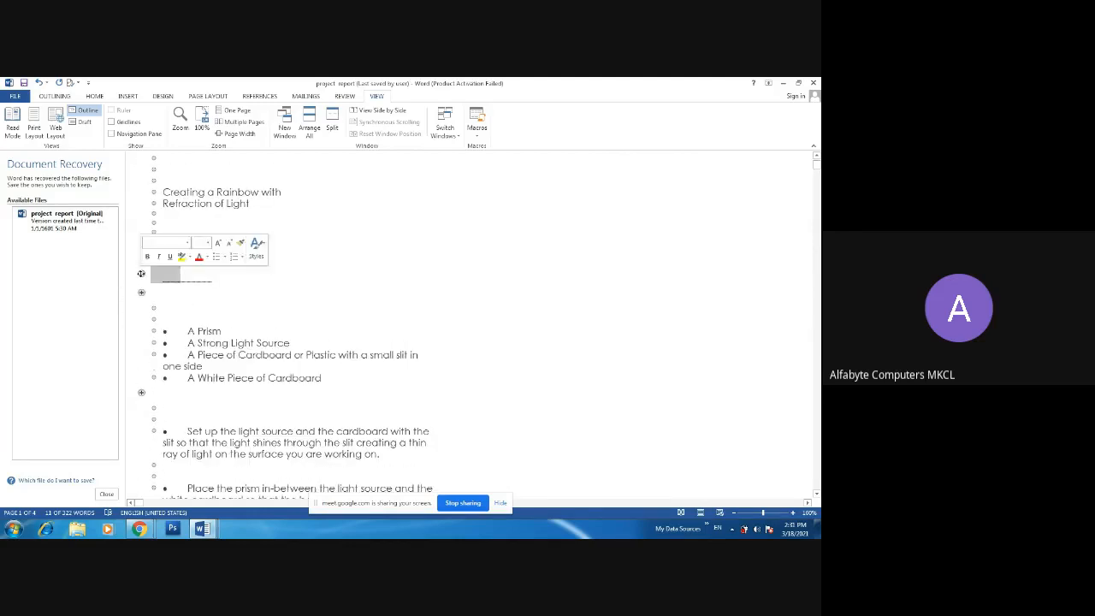
{"action": "scroll", "coordinate": [201, 332], "scroll_direction": "down", "scroll_amount": 2}
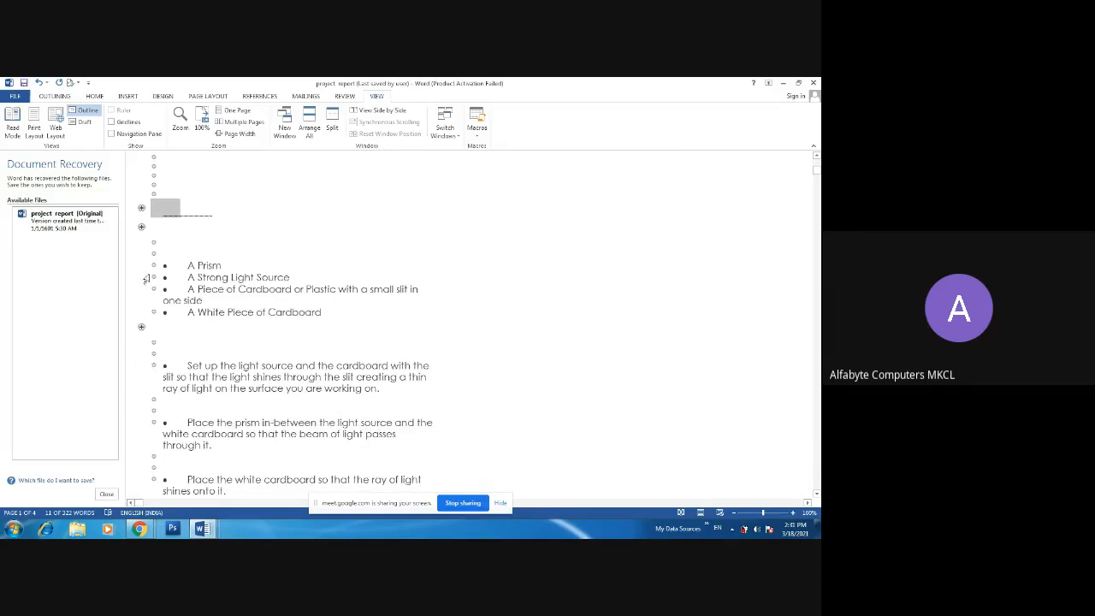
Switch the report to Draft view, look through the text, and clear the selection of the aim section.
{"action": "left_click", "coordinate": [83, 121]}
{"action": "scroll", "coordinate": [383, 315], "scroll_direction": "down", "scroll_amount": 4}
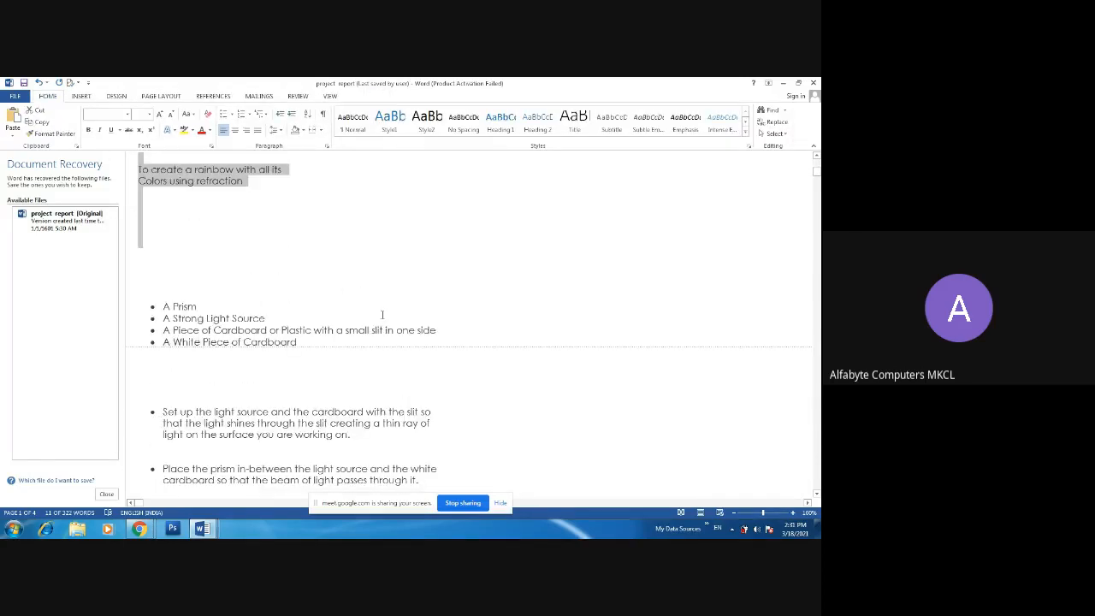
{"action": "scroll", "coordinate": [206, 249], "scroll_direction": "up", "scroll_amount": 4}
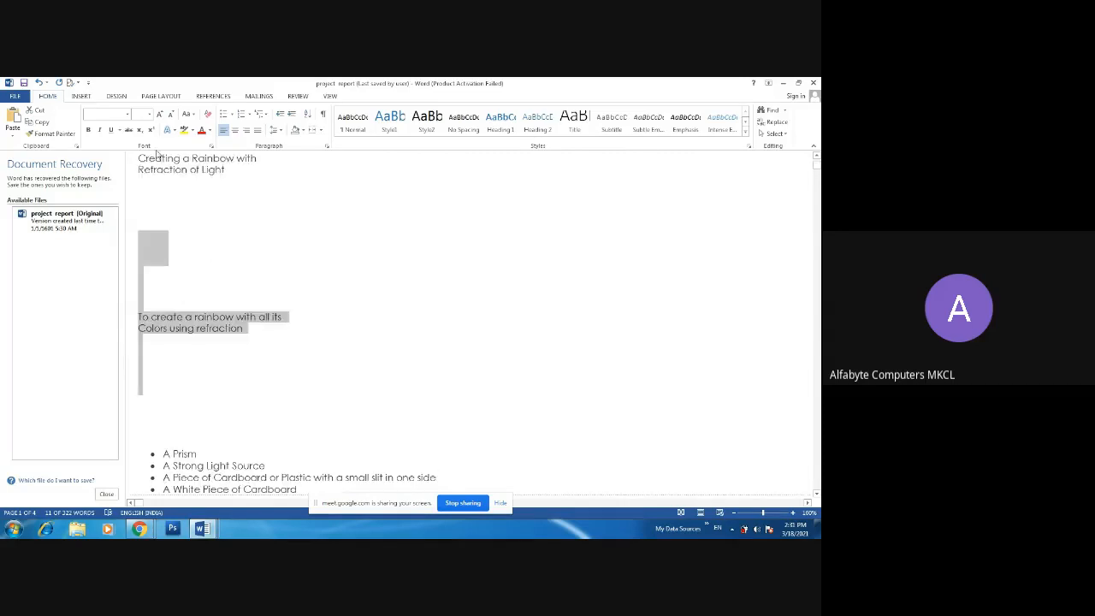
{"action": "left_click", "coordinate": [263, 261]}
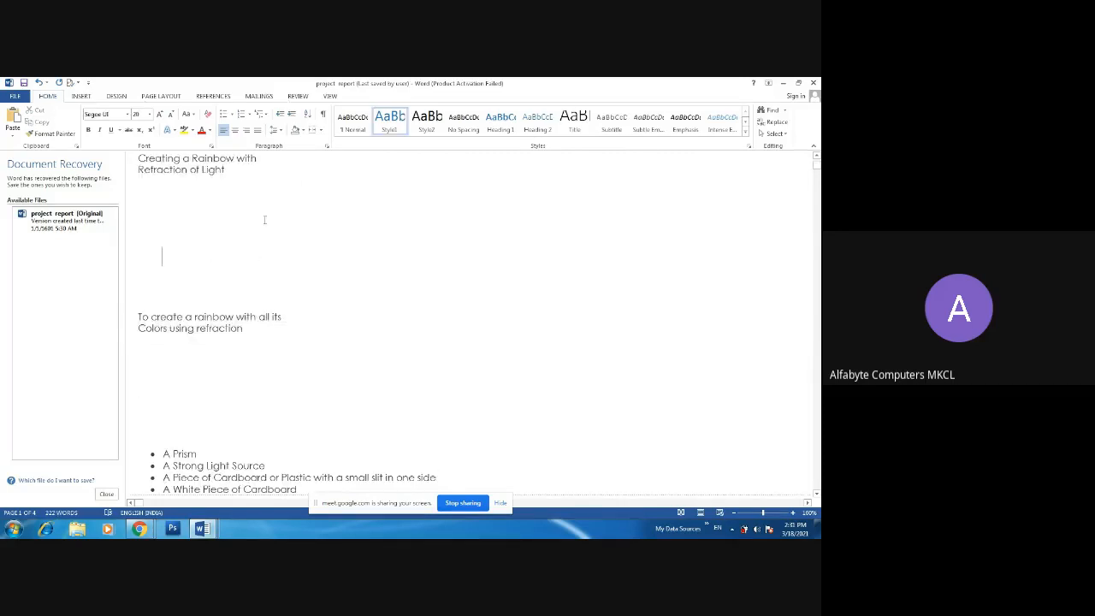
Create a new blank document and enter the sample text "sadfs".
{"action": "left_click", "coordinate": [299, 97]}
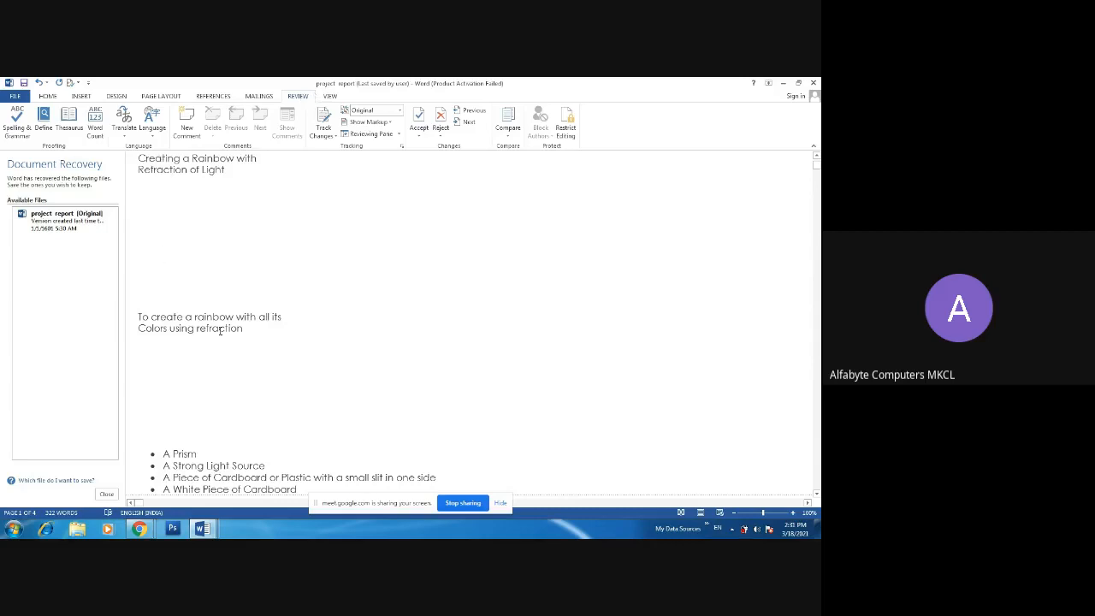
{"action": "left_click", "coordinate": [15, 96]}
{"action": "left_click", "coordinate": [20, 141]}
{"action": "left_click", "coordinate": [141, 253]}
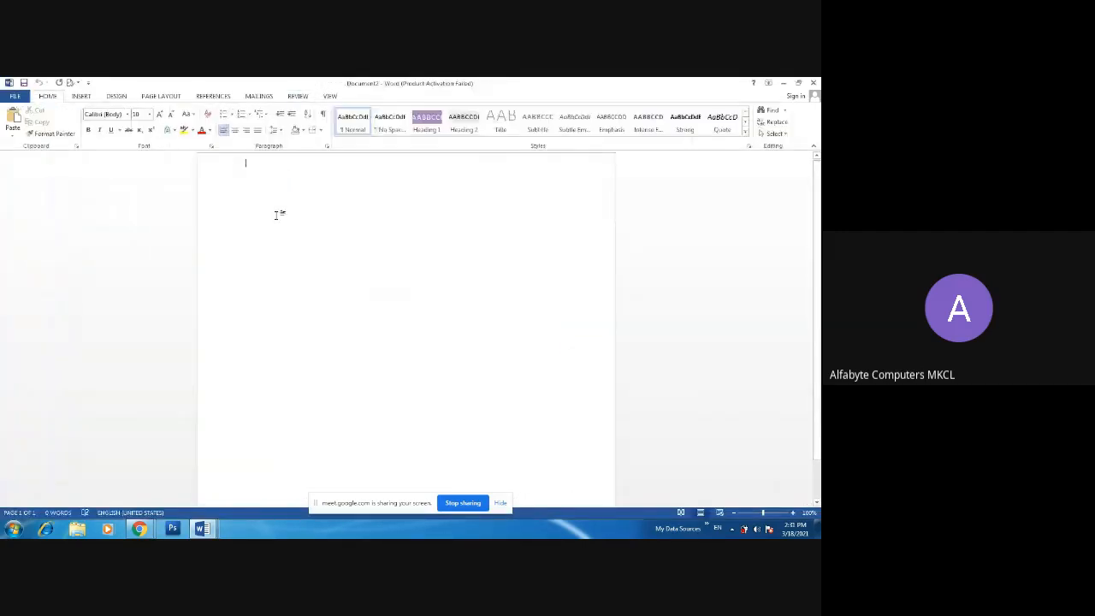
{"action": "type", "text": "sadfs"}
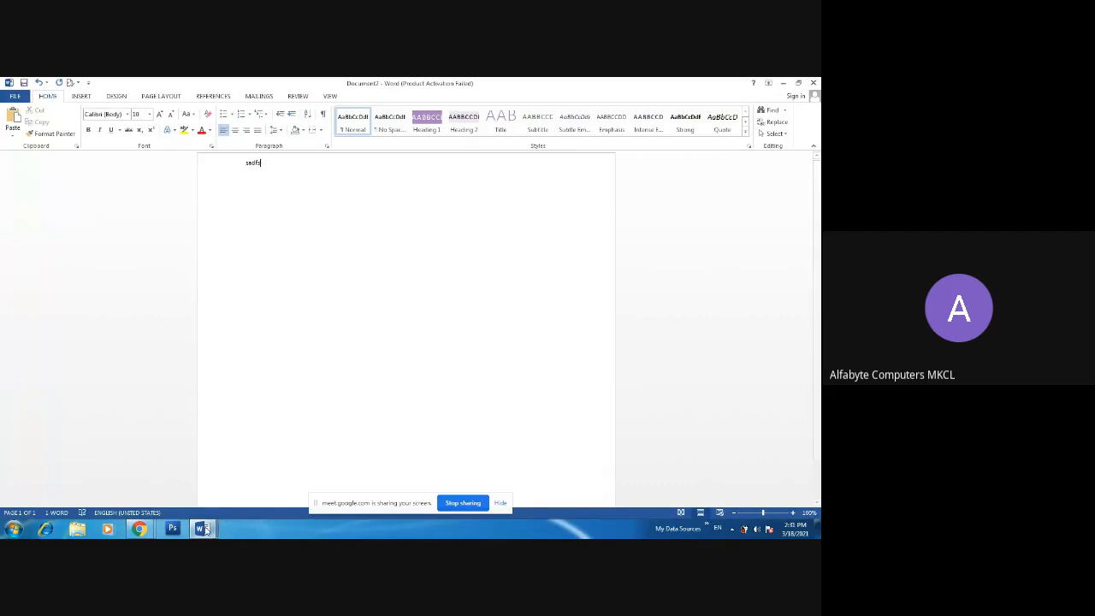
Switch to the open Document1 window.
{"action": "left_click", "coordinate": [138, 528]}
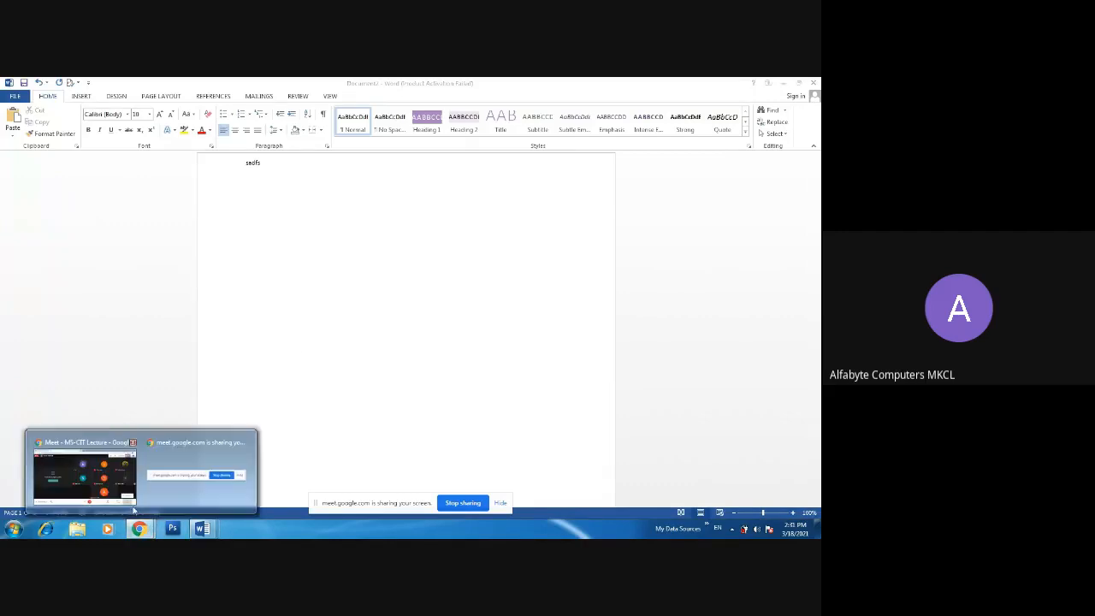
{"action": "left_click", "coordinate": [201, 528]}
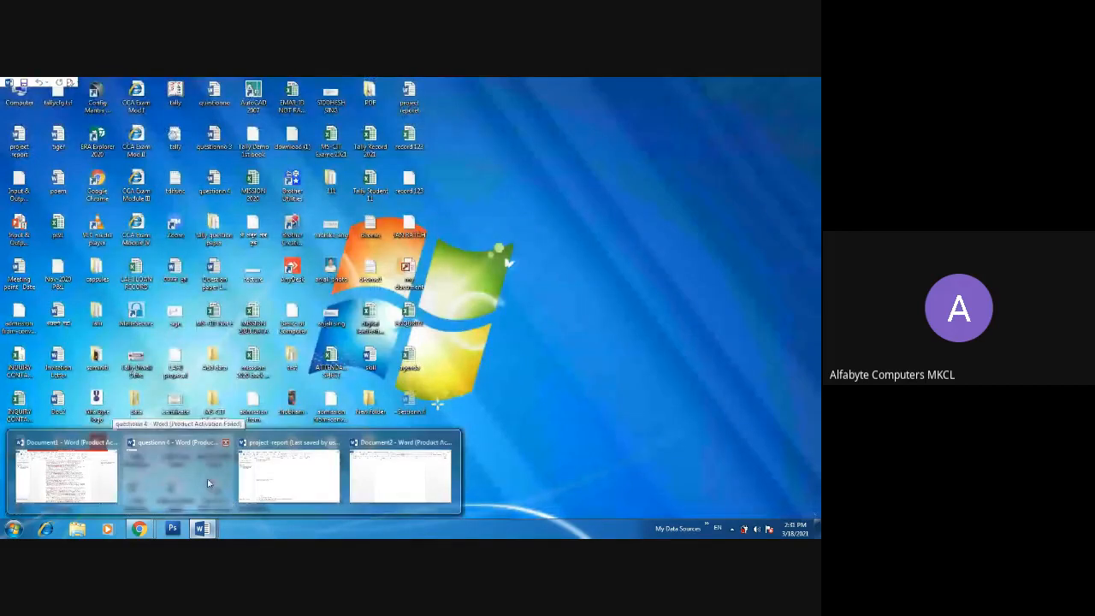
{"action": "left_click", "coordinate": [207, 483]}
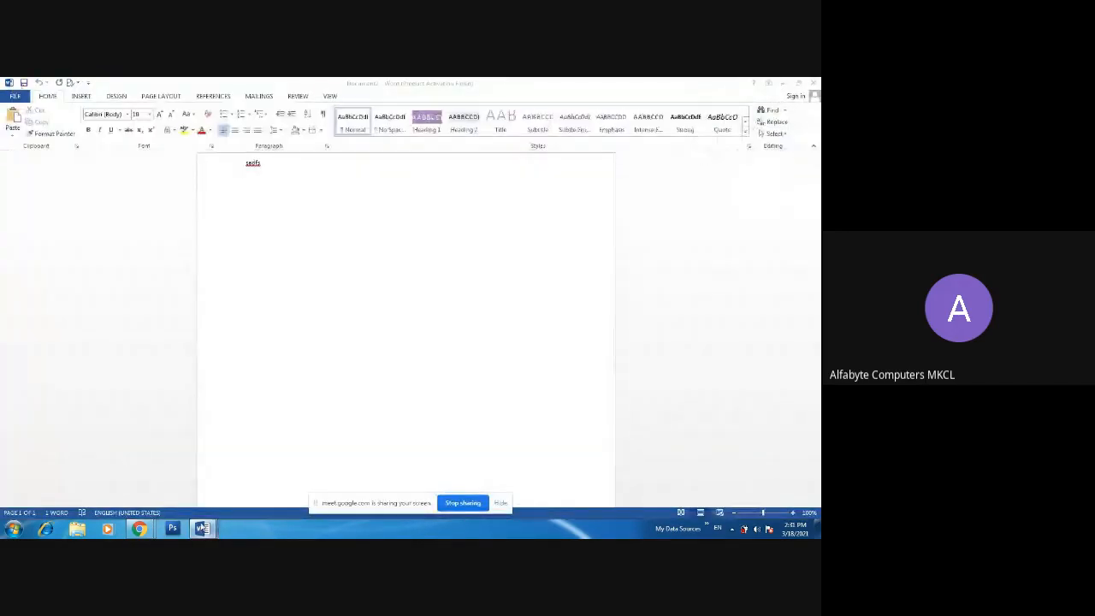
{"action": "mouse_move", "coordinate": [202, 528]}
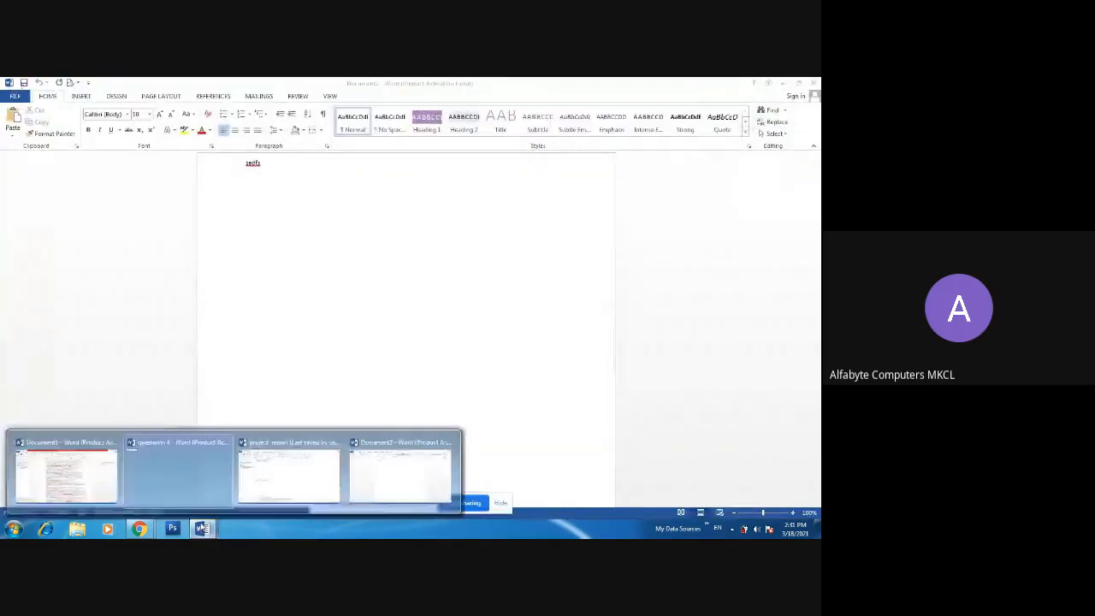
{"action": "left_click", "coordinate": [64, 480]}
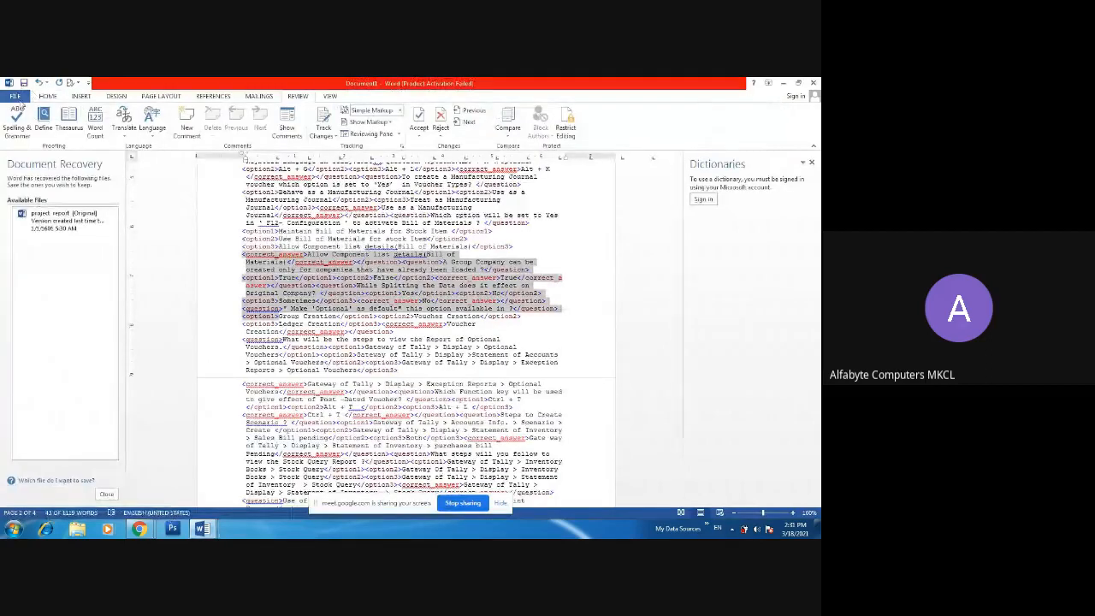
Copy the passage from "- Configuration ' to activate Bill of Materials" through "Maintain Bill of Materials for Sto", and close Document1 without saving.
{"action": "left_click", "coordinate": [283, 222]}
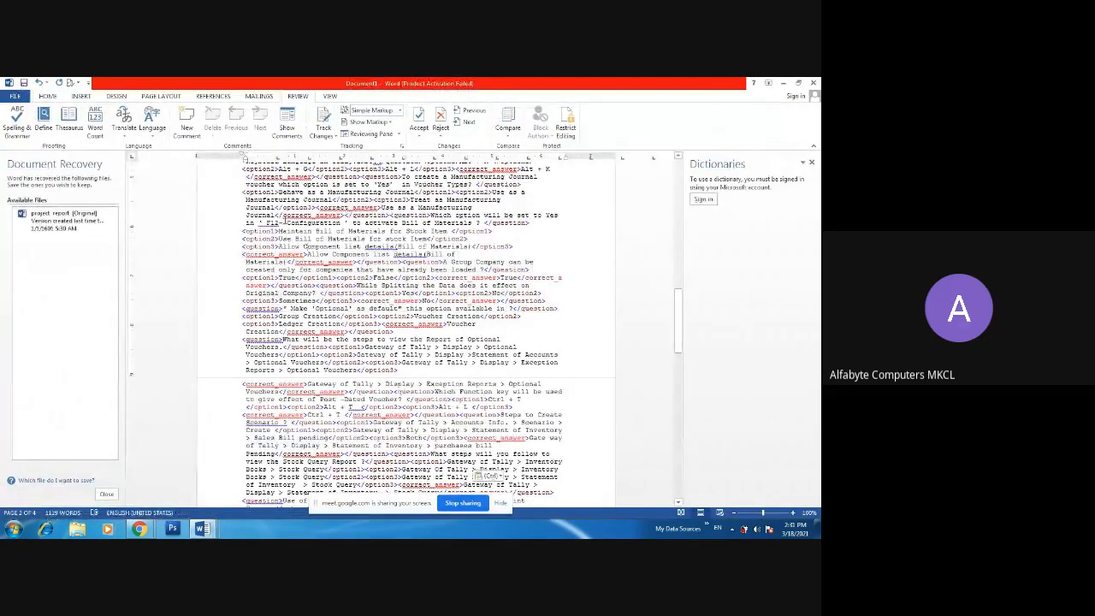
{"action": "left_click_drag", "start_coordinate": [283, 221], "coordinate": [447, 237]}
{"action": "key", "text": "ctrl+c"}
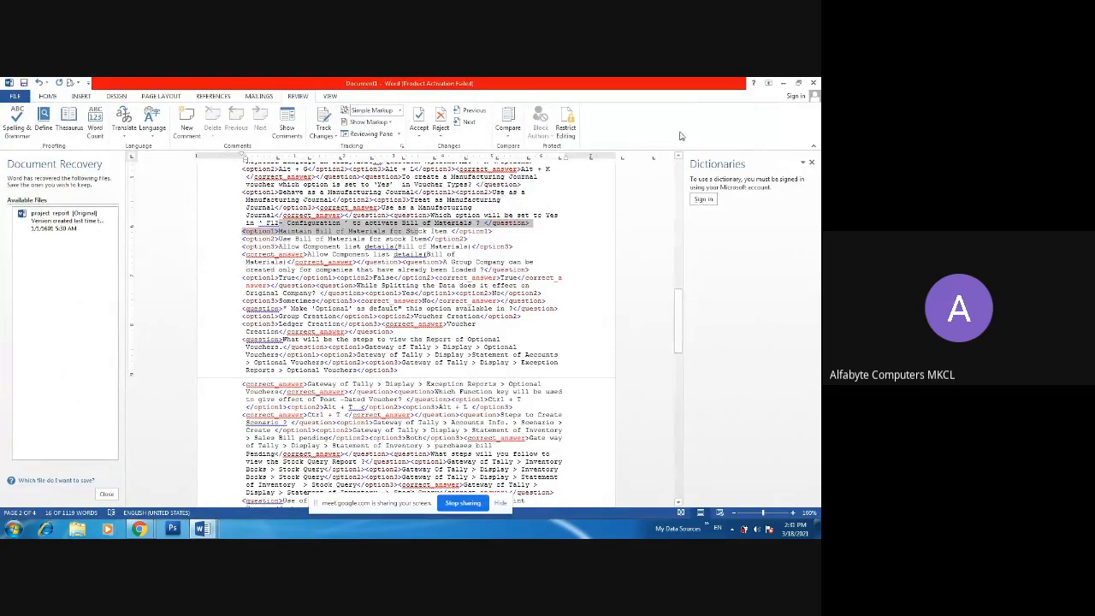
{"action": "left_click", "coordinate": [813, 83]}
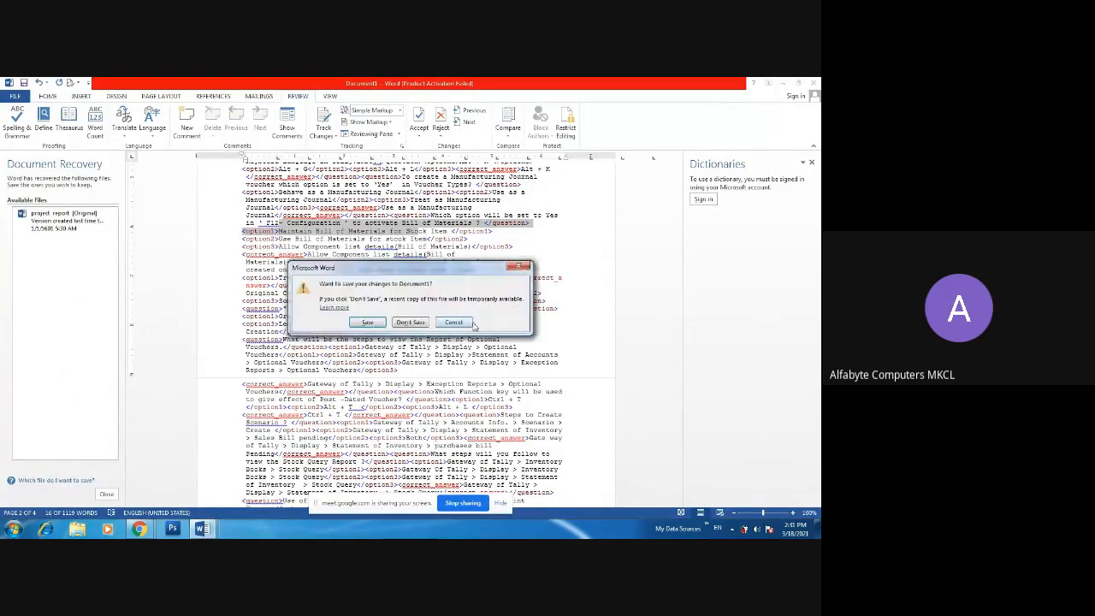
{"action": "left_click", "coordinate": [409, 322]}
Replace the entire content of the questionn 4 document with the copied Bill of Materials passage.
{"action": "double_click", "coordinate": [244, 165]}
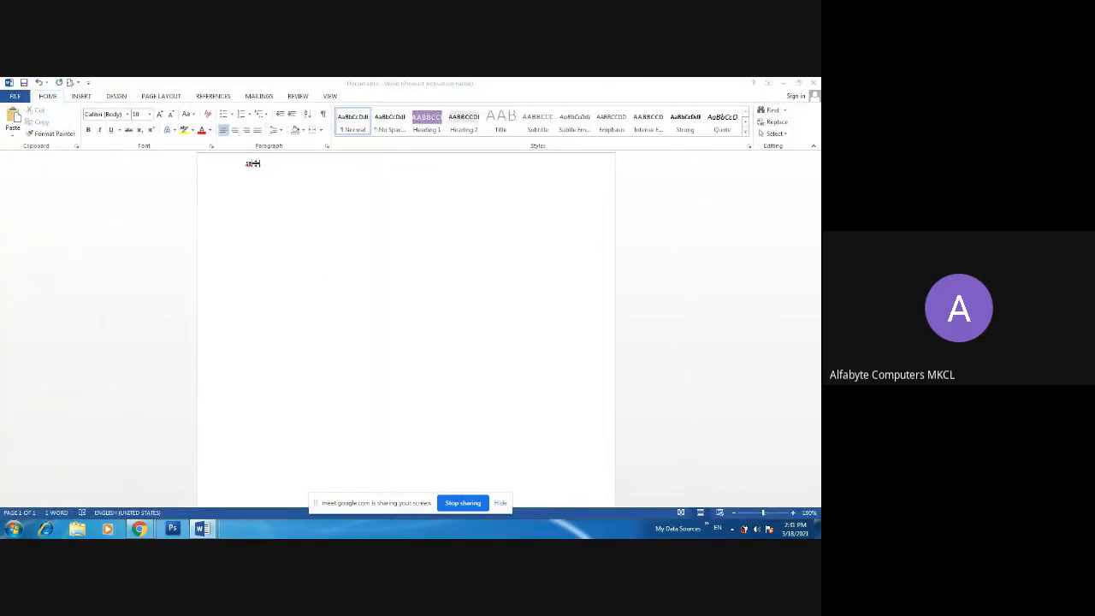
{"action": "right_click", "coordinate": [254, 238]}
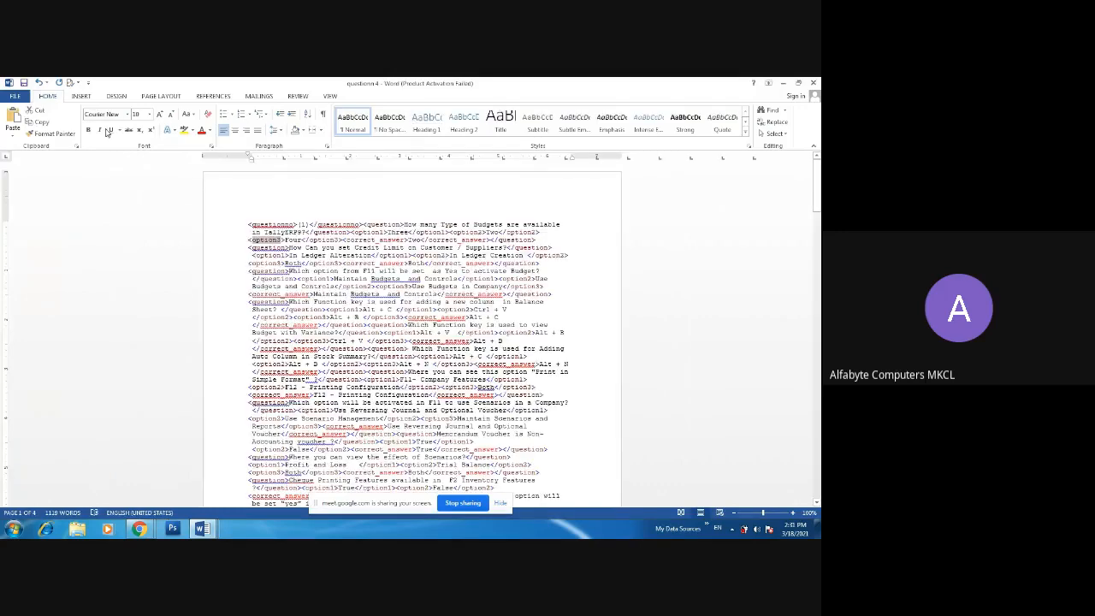
{"action": "key", "text": "ctrl+v"}
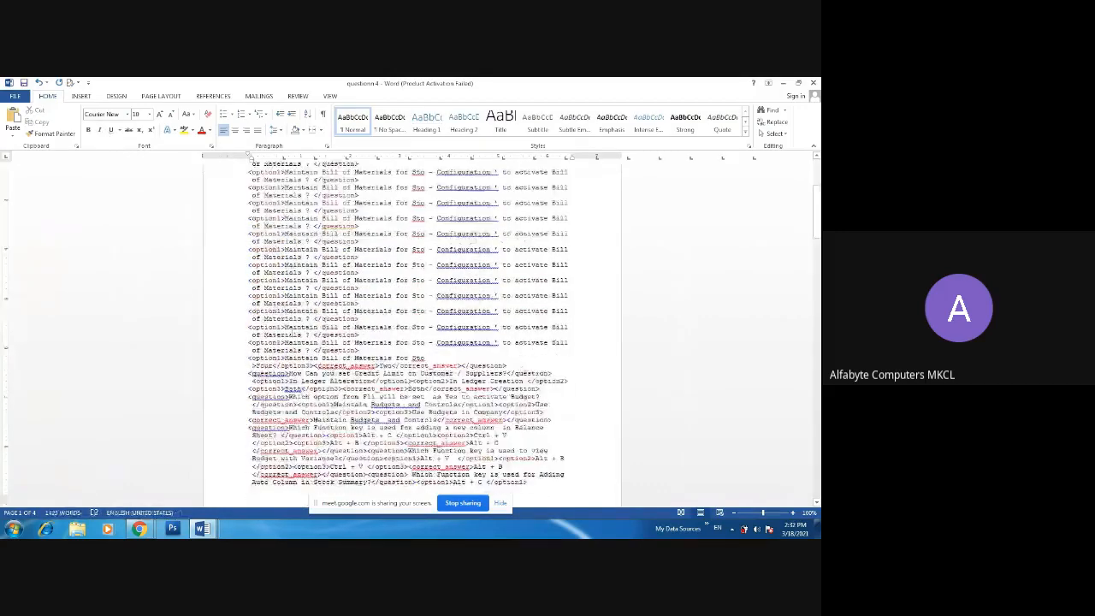
{"action": "scroll", "coordinate": [287, 319], "scroll_direction": "up", "scroll_amount": 5}
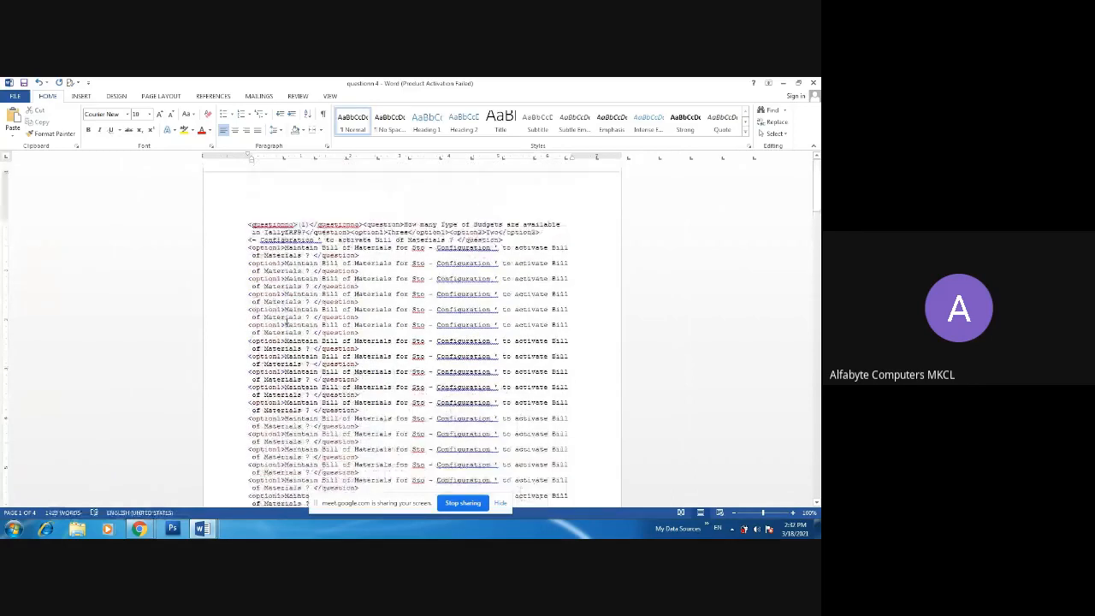
{"action": "key", "text": "ctrl+a"}
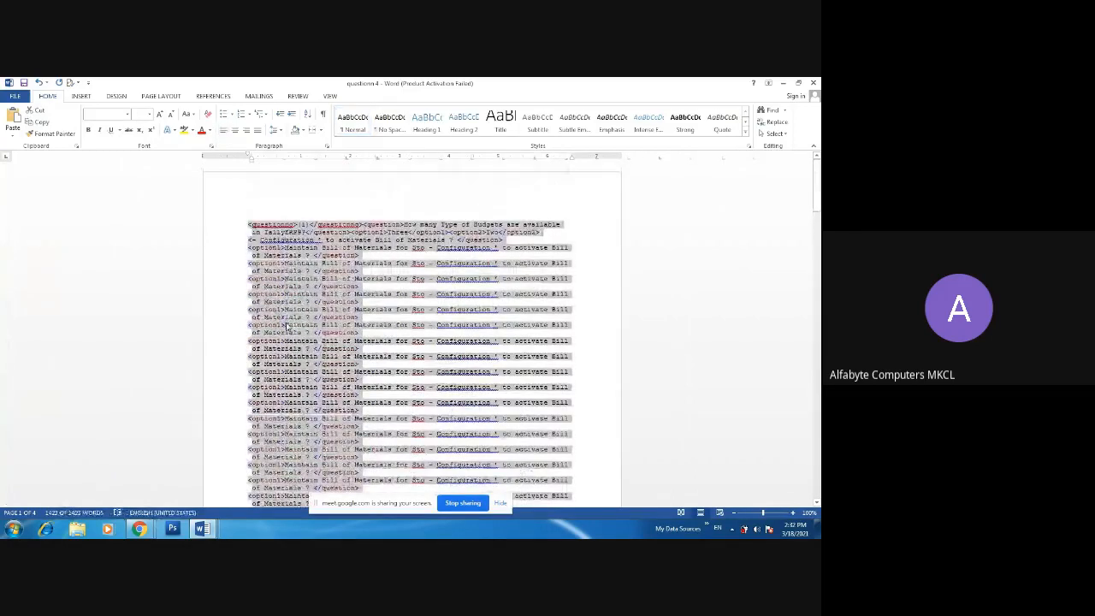
{"action": "key", "text": "ctrl+v"}
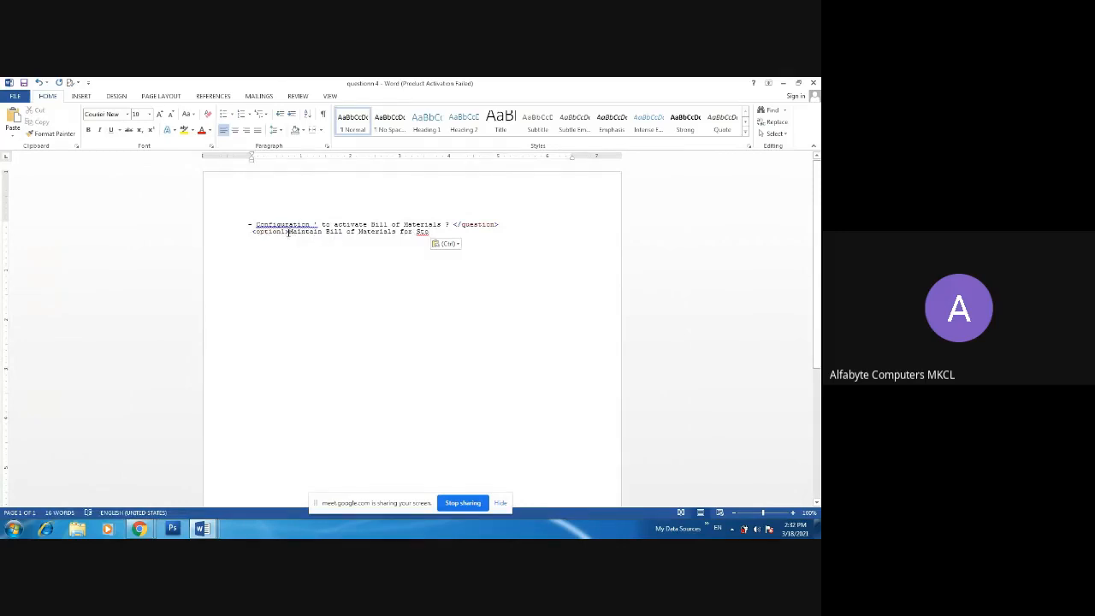
Delete the "<option1>" tag before "Maintain Bill of Materials for Sto" in the second line.
{"action": "left_click_drag", "start_coordinate": [288, 231], "coordinate": [256, 232]}
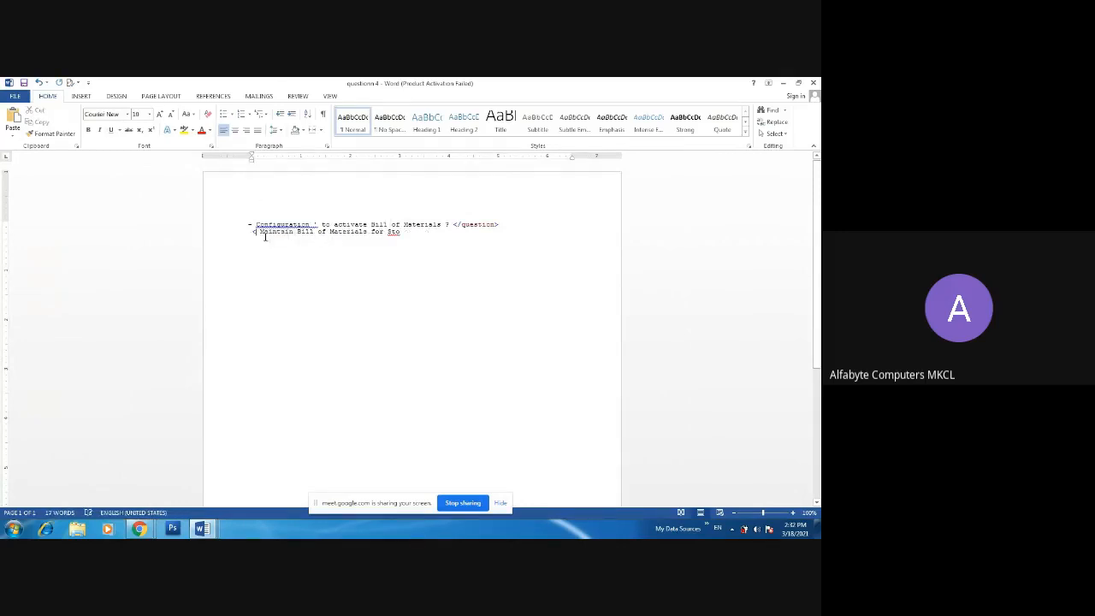
{"action": "key", "text": "BackSpace"}
{"action": "key", "text": "BackSpace"}
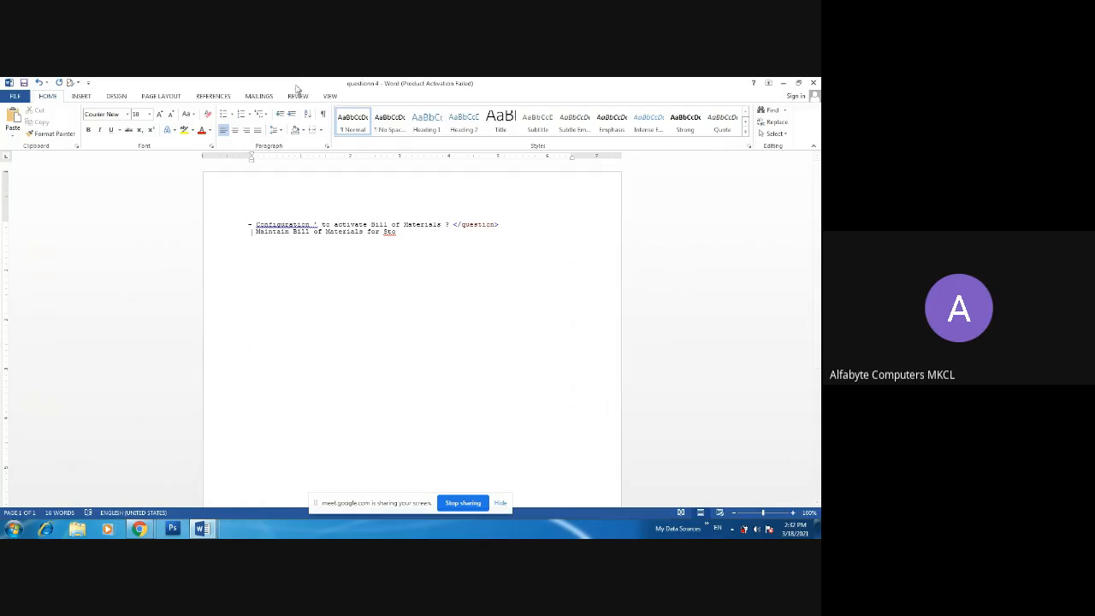
Accept the suggested grammar corrections "Configuration'" and "Materials?", and correct the misspelled "Sto" to "Stop".
{"action": "right_click", "coordinate": [310, 226]}
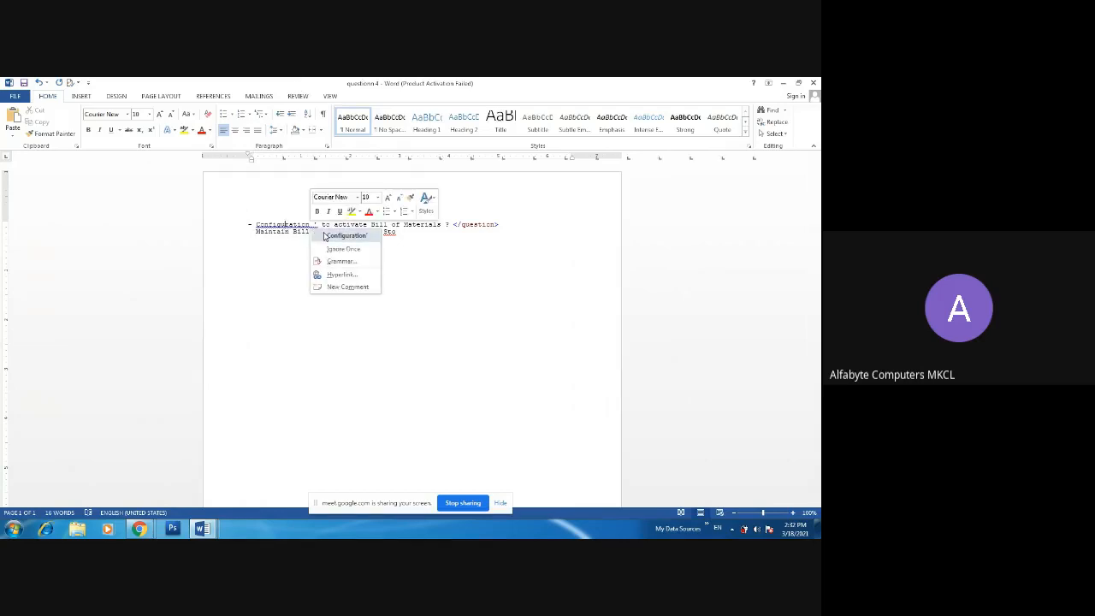
{"action": "left_click", "coordinate": [325, 236]}
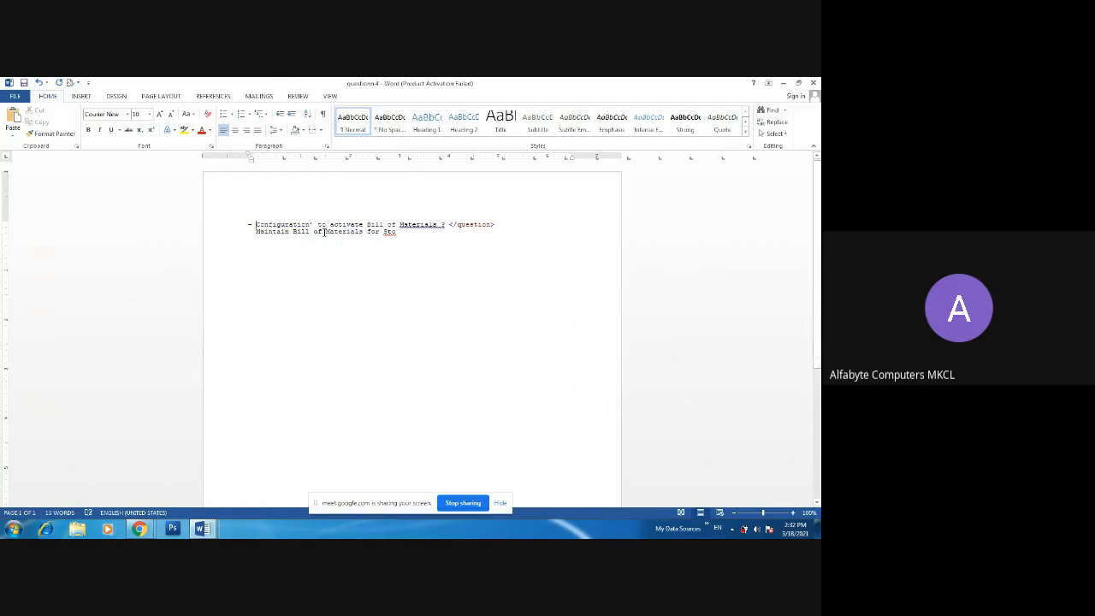
{"action": "right_click", "coordinate": [423, 224]}
{"action": "left_click", "coordinate": [448, 235]}
{"action": "right_click", "coordinate": [390, 232]}
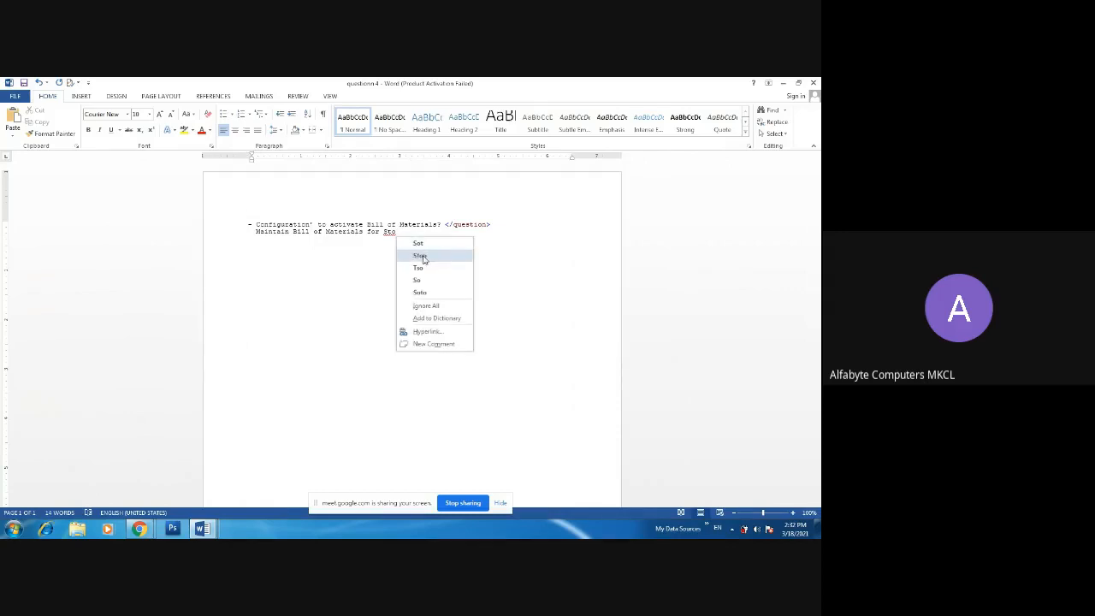
{"action": "left_click", "coordinate": [423, 257]}
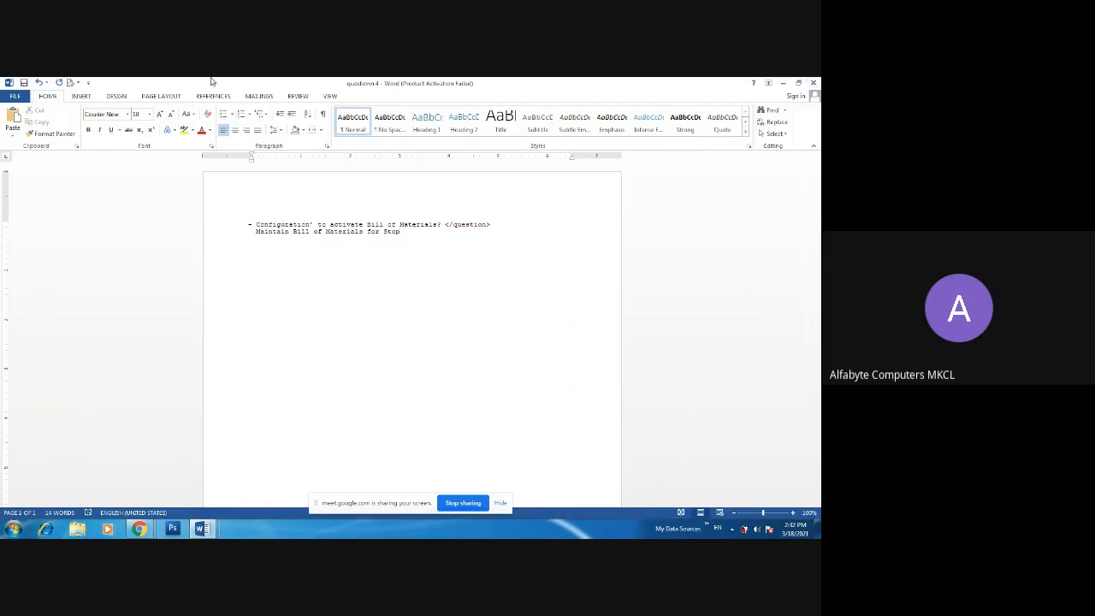
Save a copy of the document to the Desktop under the file name "a".
{"action": "left_click", "coordinate": [332, 96]}
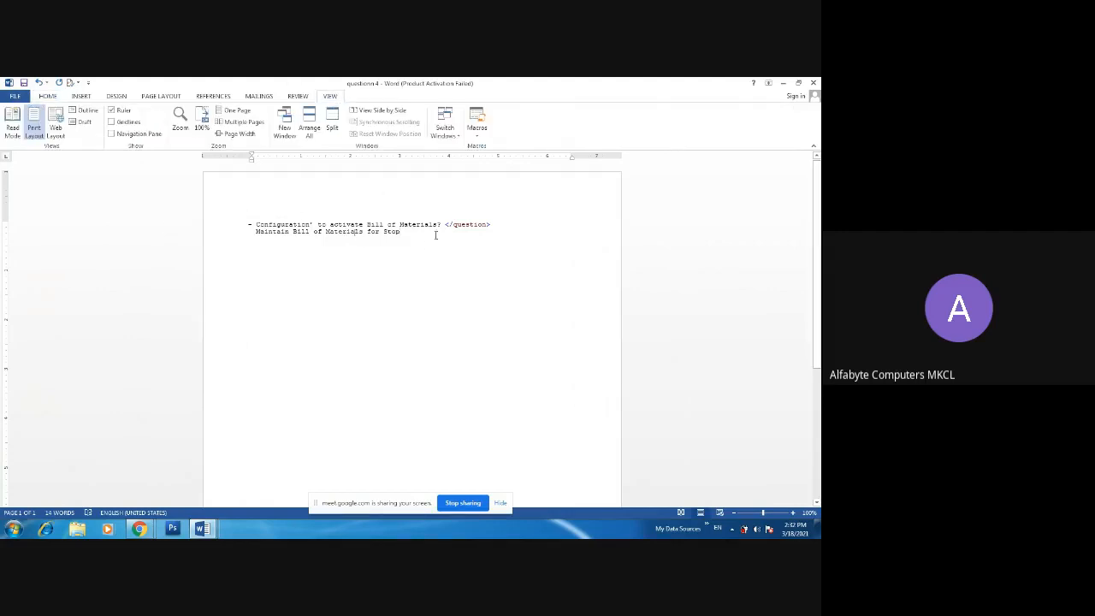
{"action": "left_click_drag", "start_coordinate": [435, 235], "coordinate": [156, 210]}
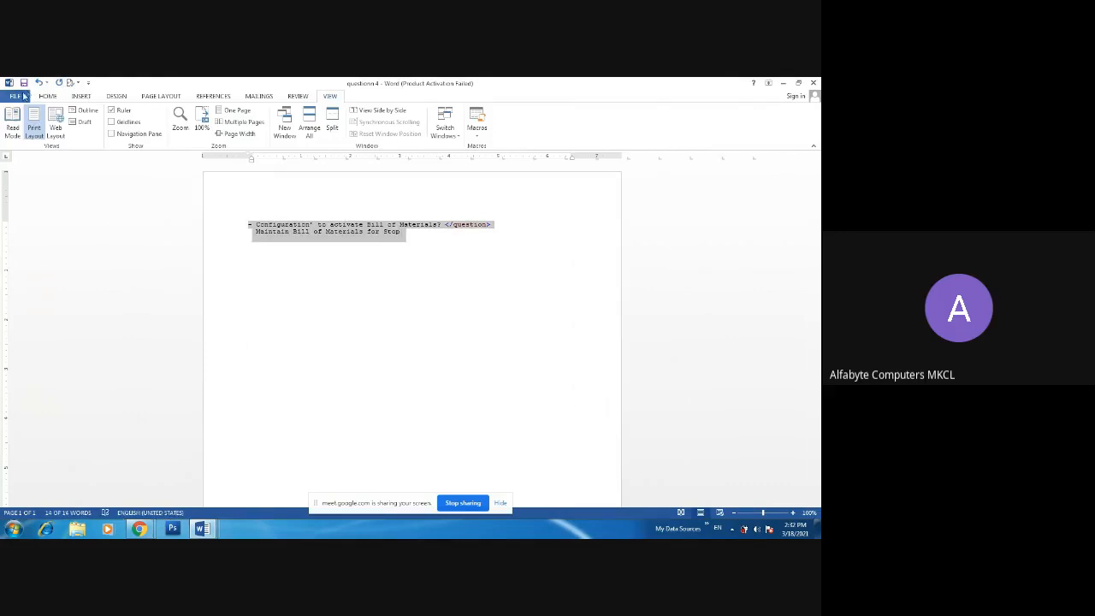
{"action": "left_click", "coordinate": [25, 96]}
{"action": "left_click", "coordinate": [23, 198]}
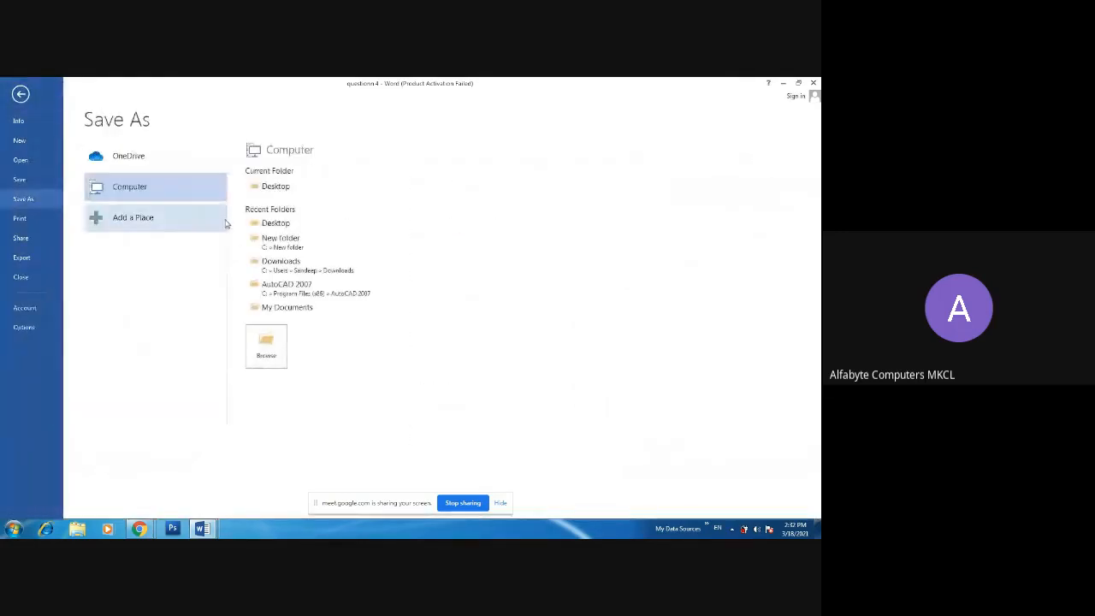
{"action": "left_click", "coordinate": [287, 187]}
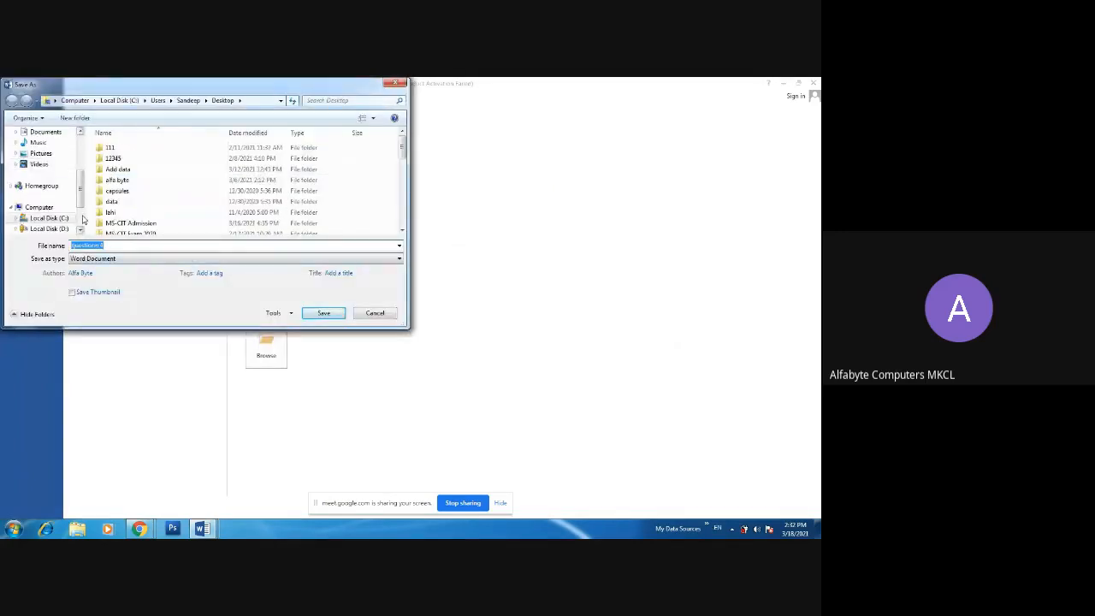
{"action": "type", "text": "a"}
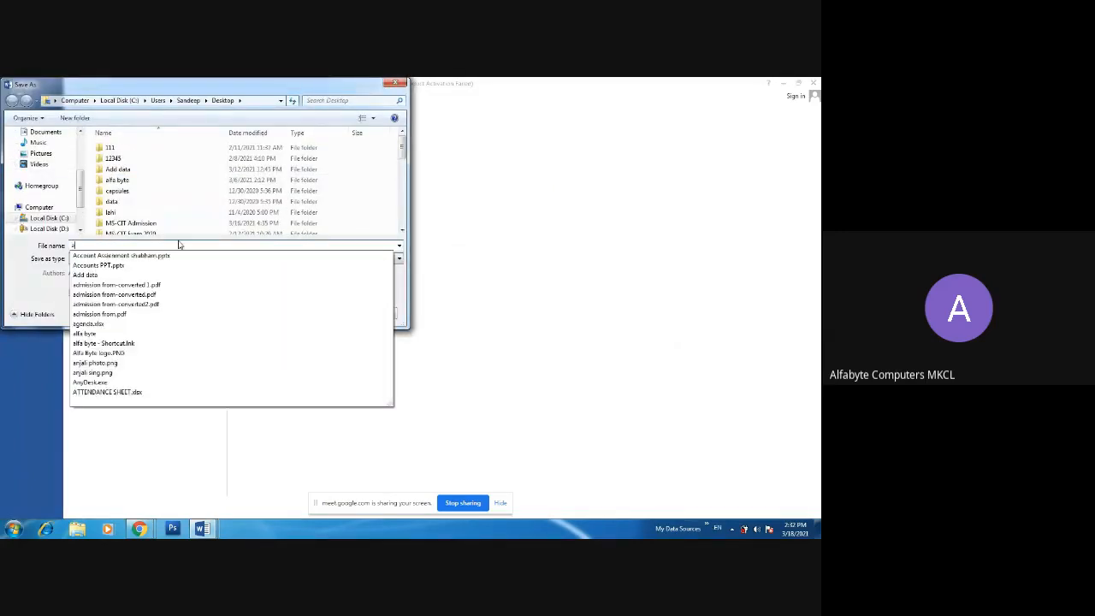
{"action": "key", "text": "Return"}
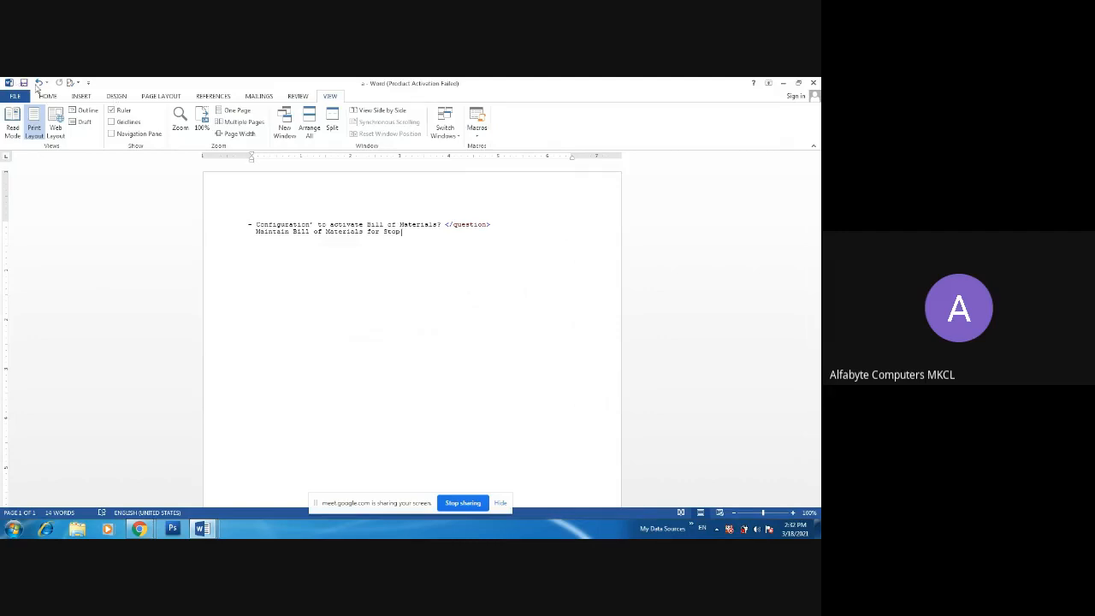
Switch to Draft view, add a new line starting with "sdfdg", and paste the copied Bill of Materials passage after it four times.
{"action": "left_click", "coordinate": [84, 123]}
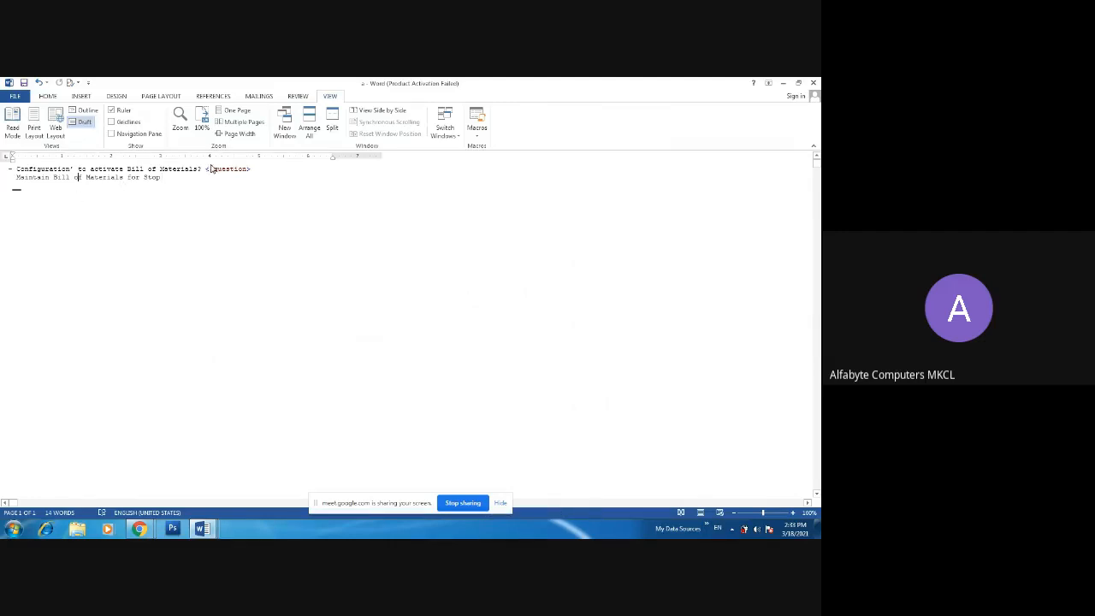
{"action": "key", "text": "Return"}
{"action": "type", "text": "sdfdg"}
{"action": "key", "text": "ctrl+v"}
{"action": "key", "text": "ctrl+v"}
{"action": "key", "text": "ctrl+v"}
{"action": "key", "text": "ctrl+v"}
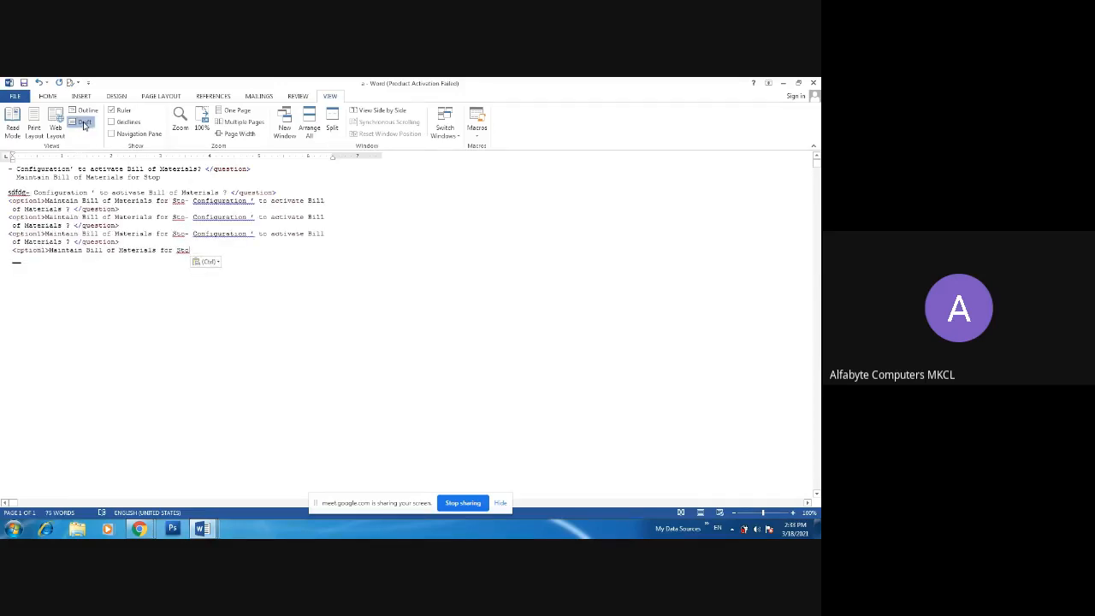
Hide the ruler and show it again.
{"action": "double_click", "coordinate": [135, 225]}
{"action": "key", "text": "ctrl"}
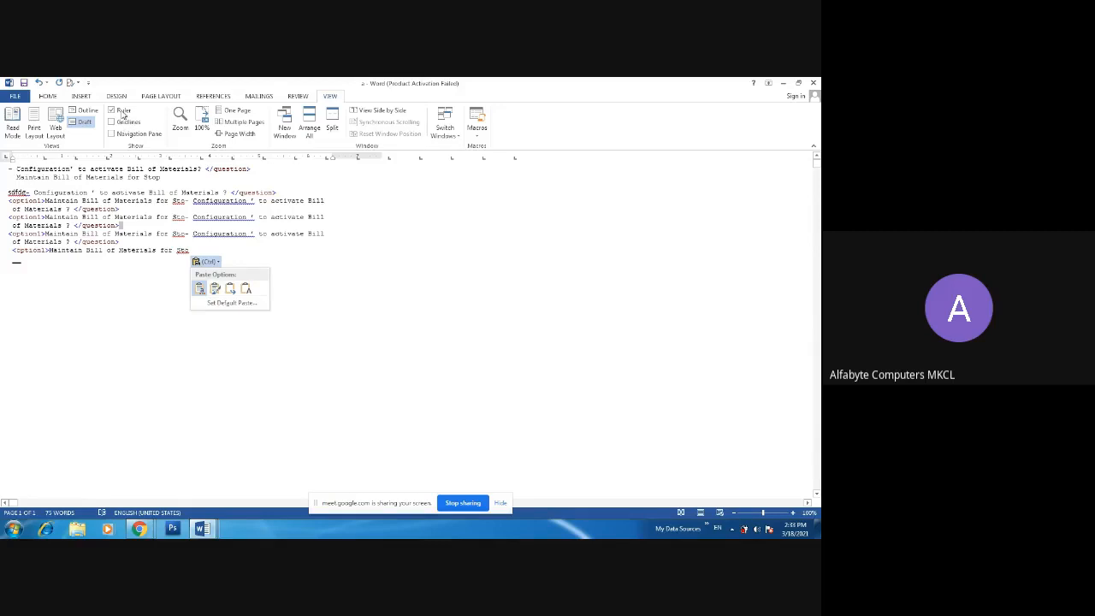
{"action": "left_click", "coordinate": [123, 112]}
{"action": "left_click", "coordinate": [122, 112]}
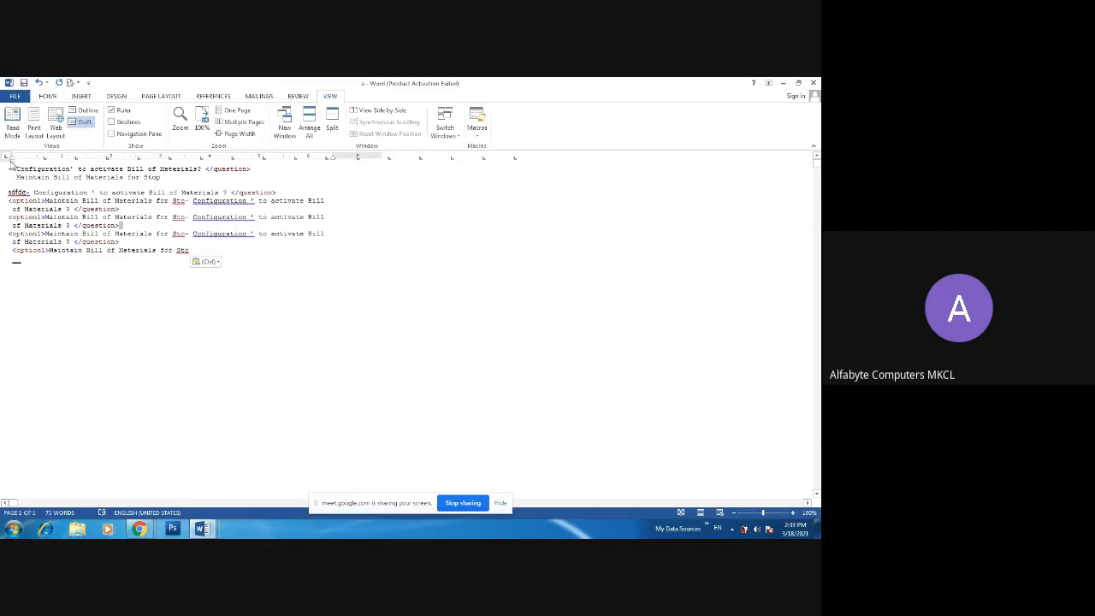
Adjust the first-line indent of the opening "Configuration" paragraph on the ruler to about 0.45 inch.
{"action": "left_click", "coordinate": [12, 160]}
{"action": "double_click", "coordinate": [11, 160]}
{"action": "left_click", "coordinate": [286, 186]}
{"action": "left_click_drag", "start_coordinate": [12, 160], "coordinate": [65, 171]}
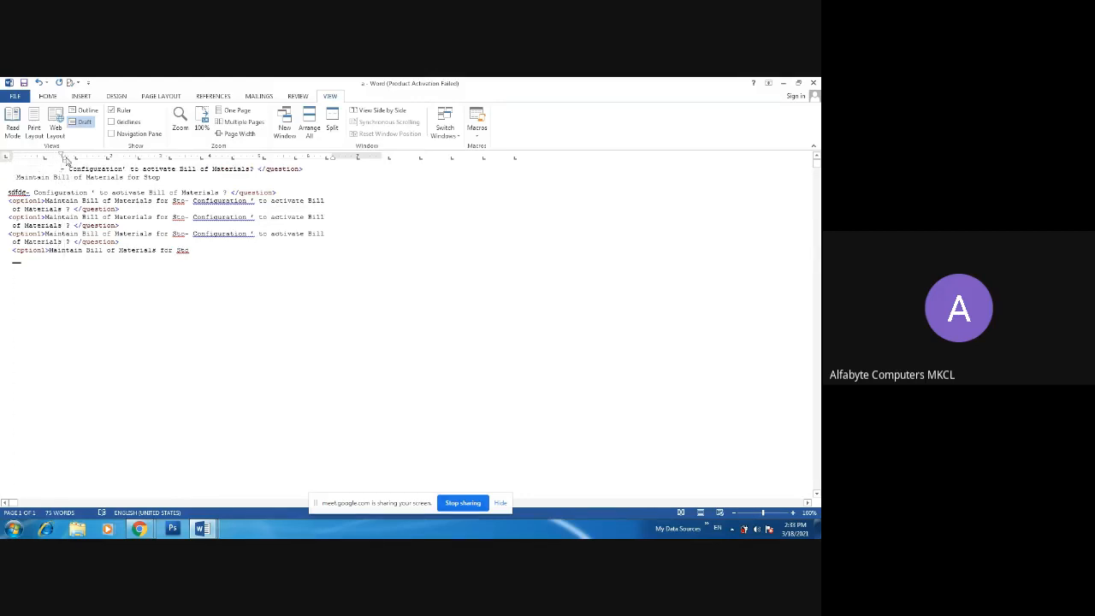
{"action": "left_click", "coordinate": [4, 171]}
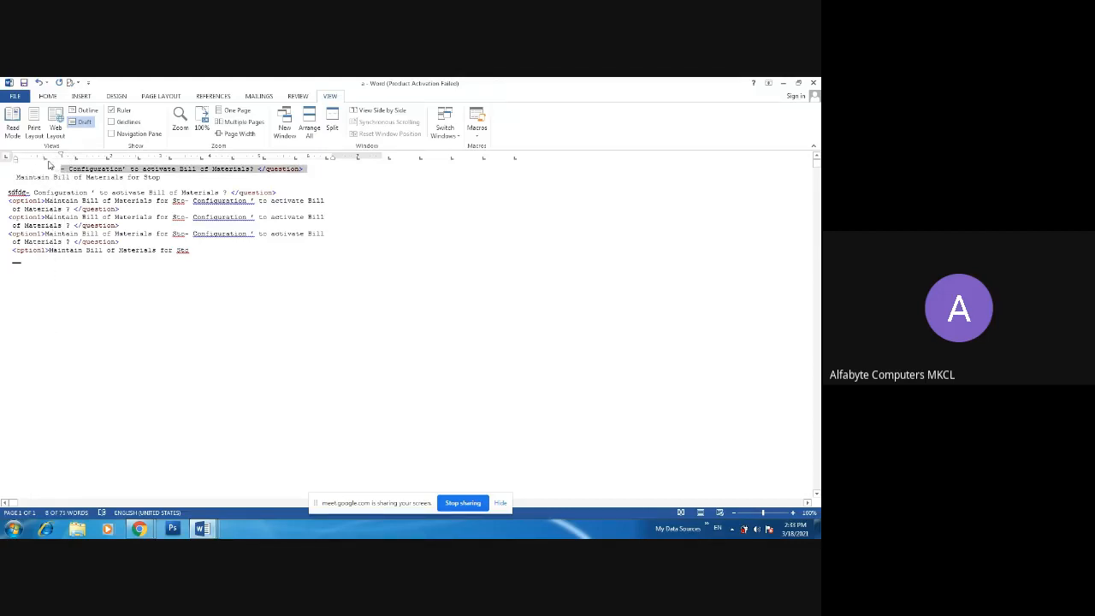
{"action": "left_click_drag", "start_coordinate": [61, 160], "coordinate": [93, 159]}
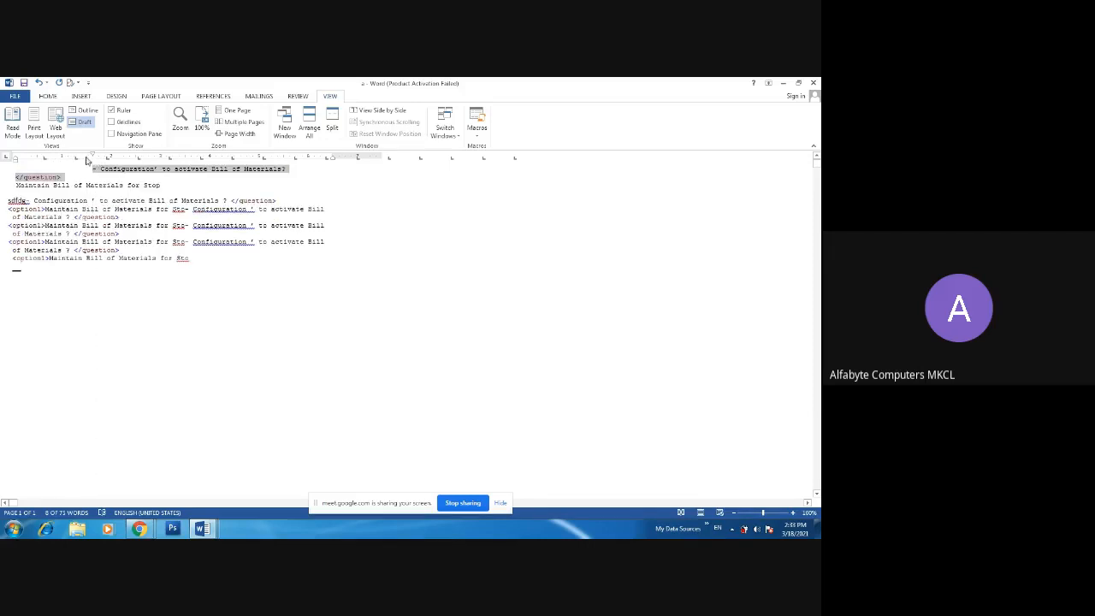
{"action": "left_click_drag", "start_coordinate": [93, 159], "coordinate": [35, 173]}
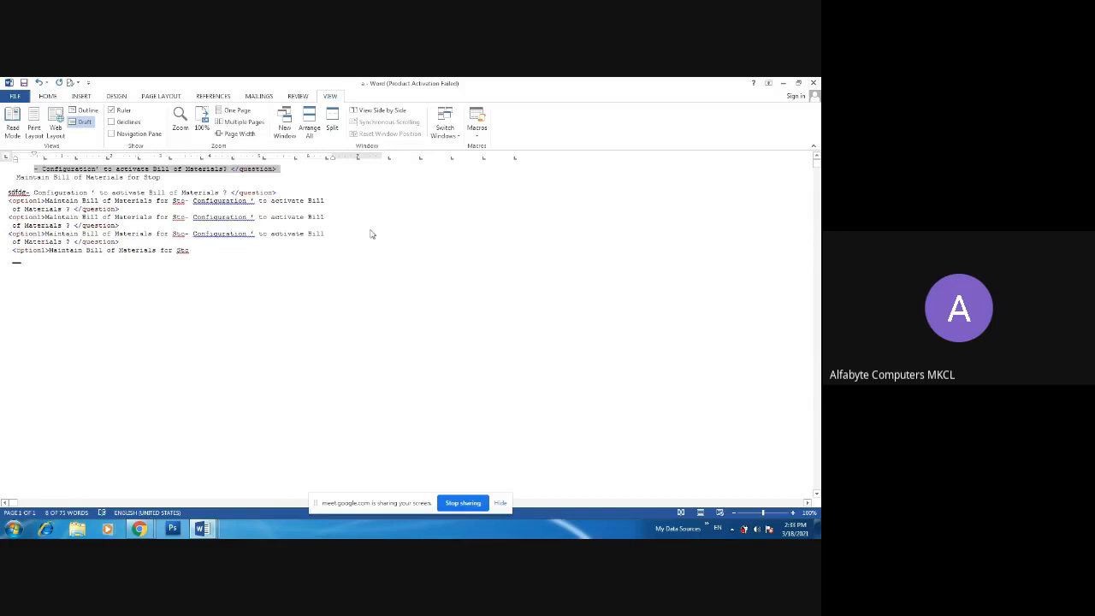
Display the gridlines and examine how they cover the page.
{"action": "left_click", "coordinate": [112, 122]}
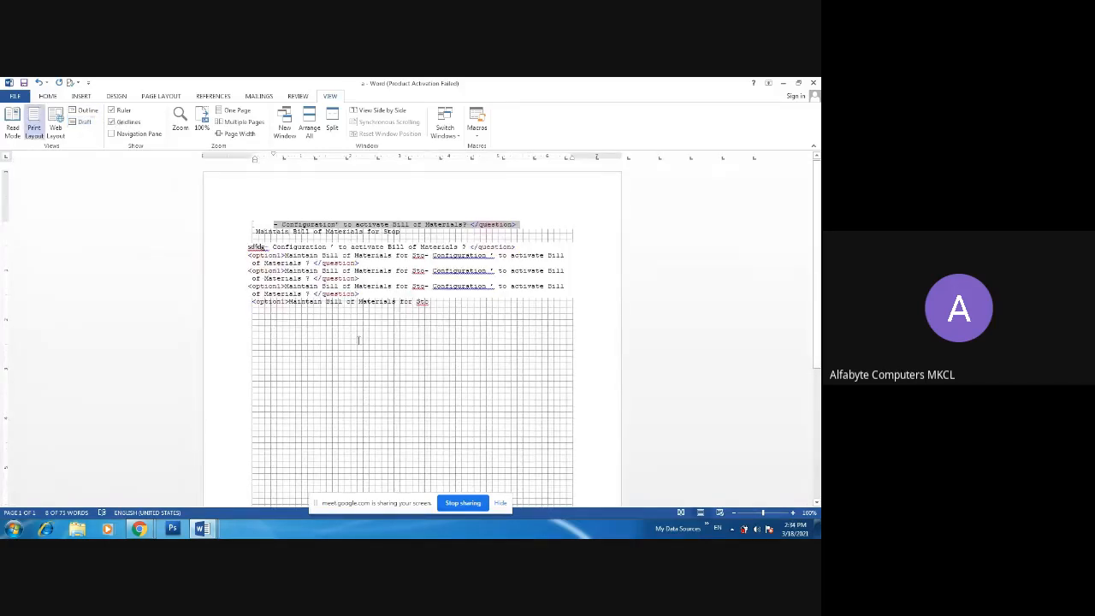
{"action": "scroll", "coordinate": [334, 351], "scroll_direction": "down", "scroll_amount": 5}
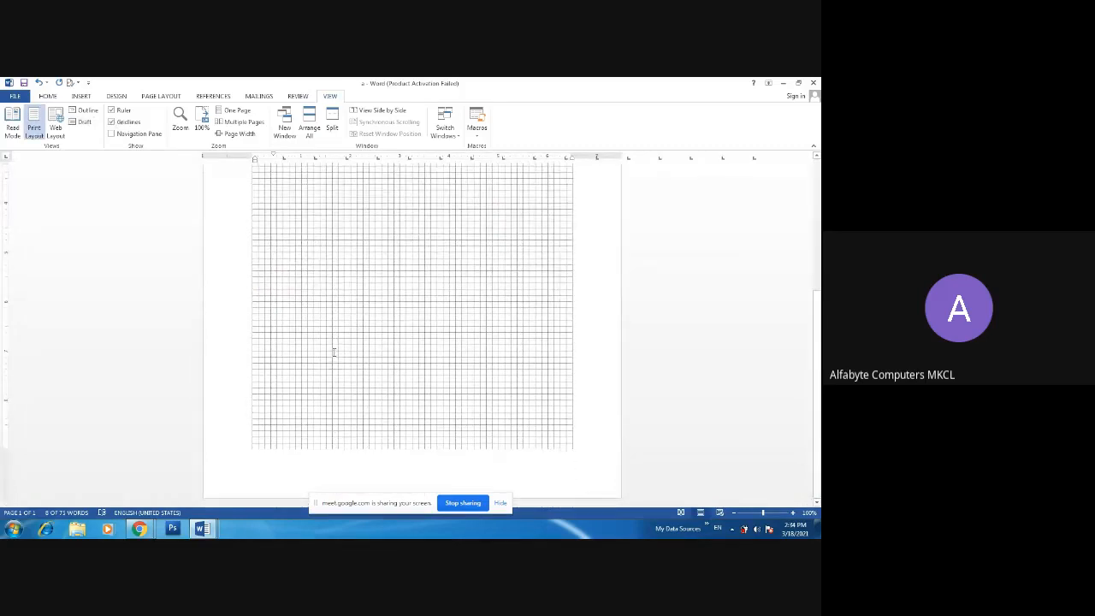
{"action": "scroll", "coordinate": [334, 350], "scroll_direction": "up", "scroll_amount": 3}
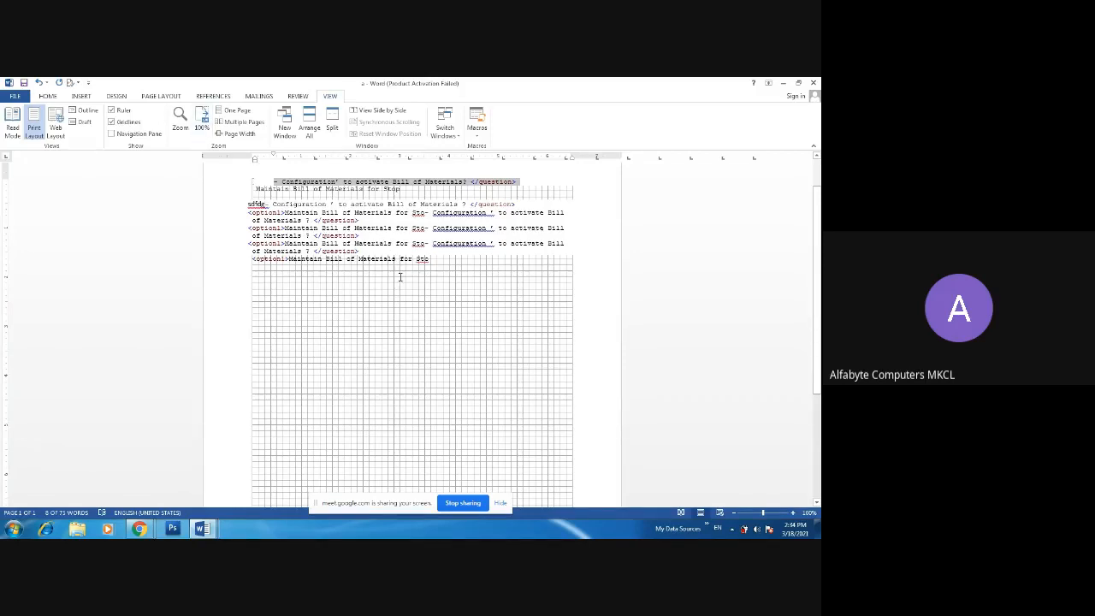
Turn off the gridlines and the ruler, and display the Navigation pane.
{"action": "left_click", "coordinate": [112, 122]}
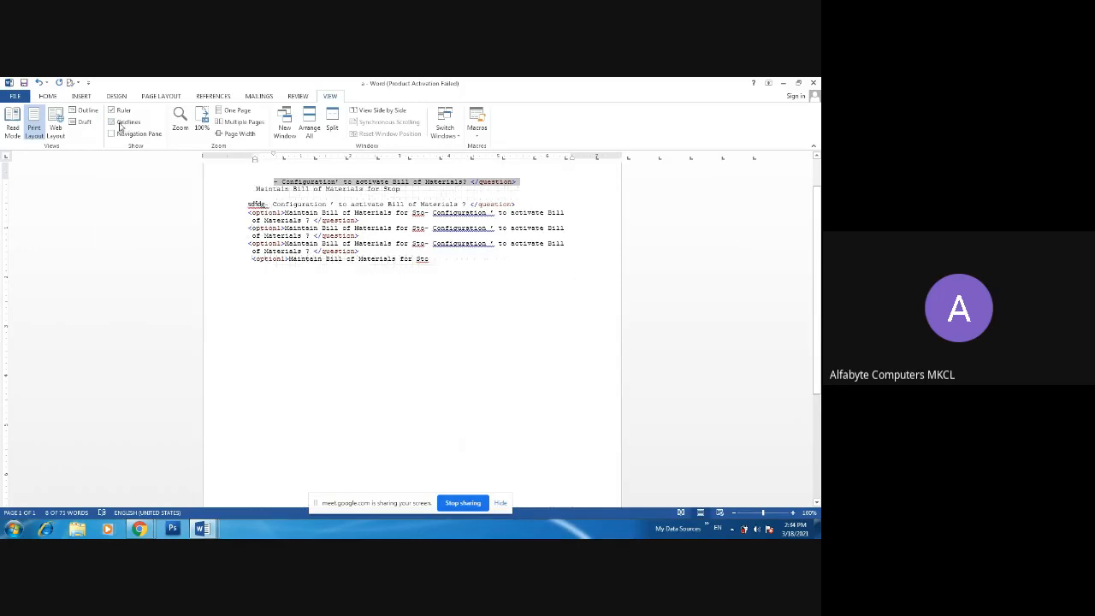
{"action": "left_click", "coordinate": [110, 110]}
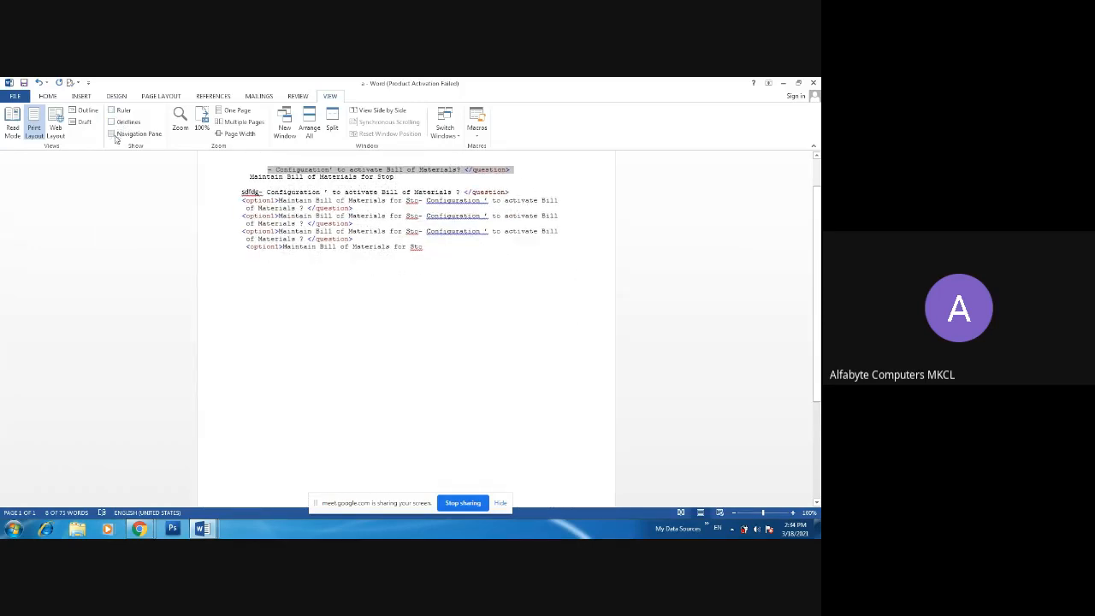
{"action": "left_click", "coordinate": [111, 135]}
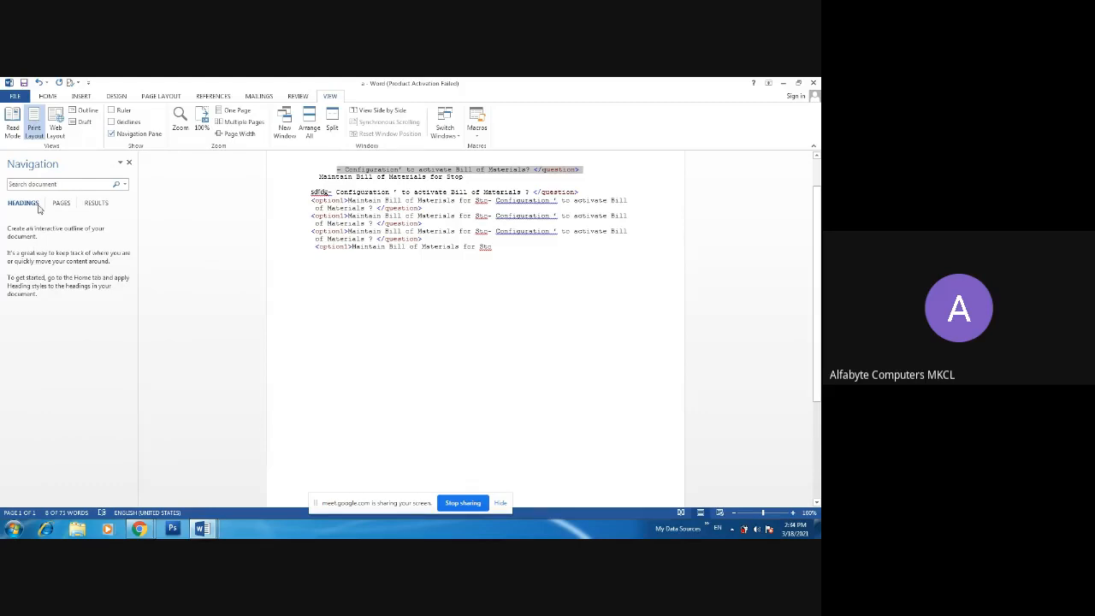
Replace the dash before "Configuration'" in the first line with "welcome" on its own line.
{"action": "left_click", "coordinate": [340, 170]}
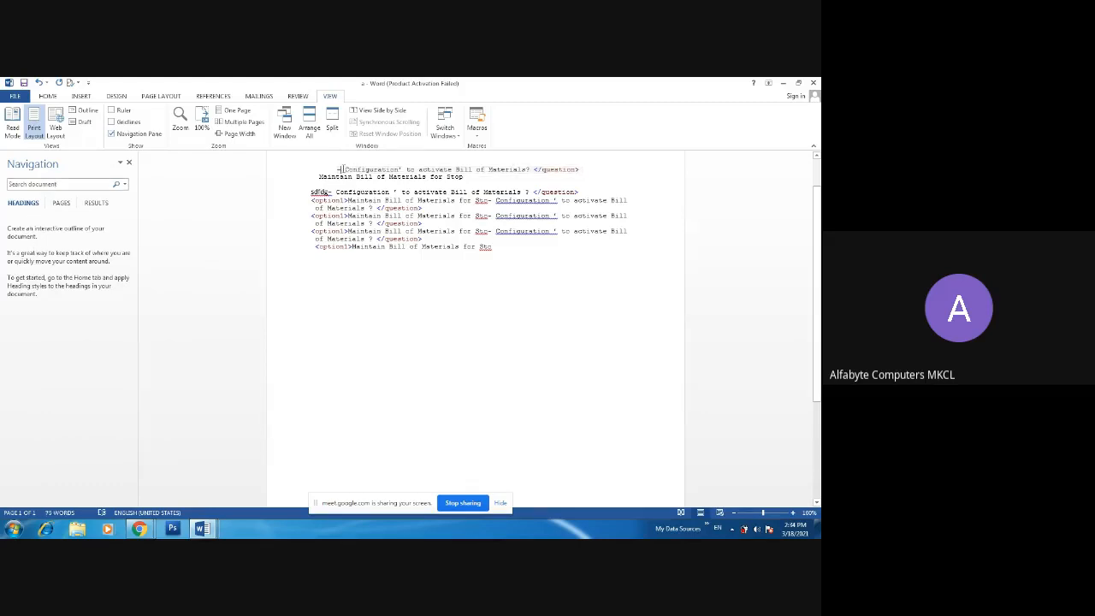
{"action": "key", "text": "Delete"}
{"action": "key", "text": "Delete"}
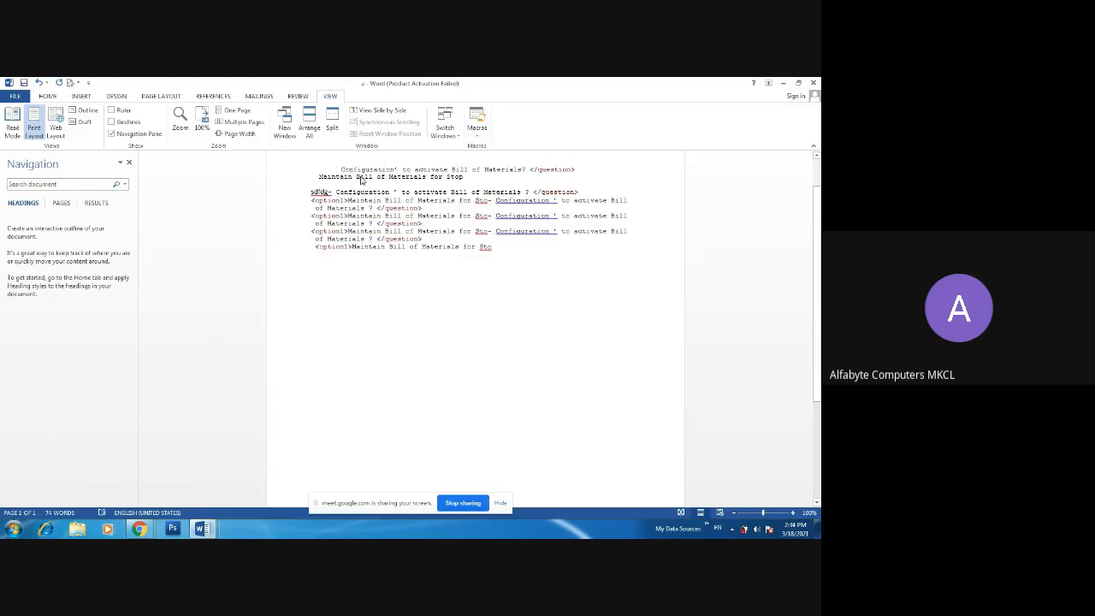
{"action": "type", "text": "welco"}
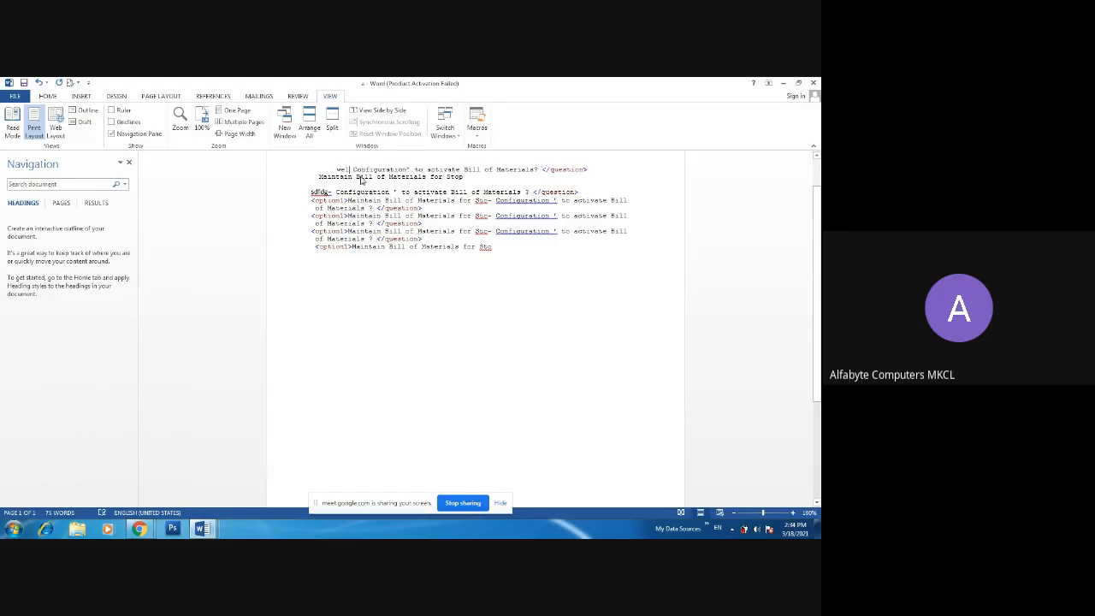
{"action": "type", "text": "me"}
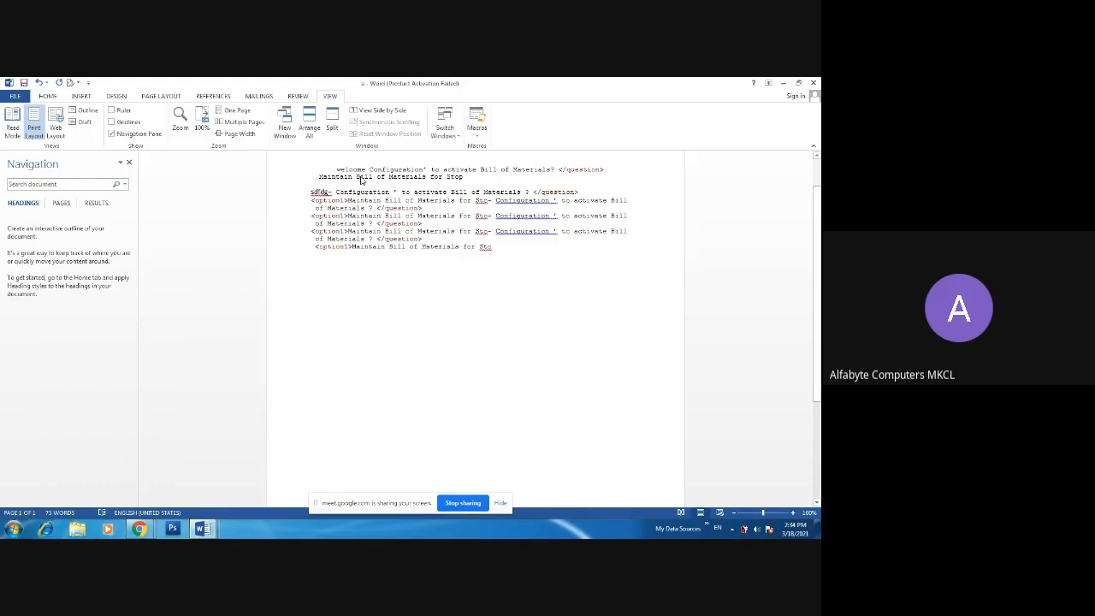
{"action": "key", "text": "Return"}
Apply the Heading 1 style to the "Welcome" line.
{"action": "double_click", "coordinate": [359, 195]}
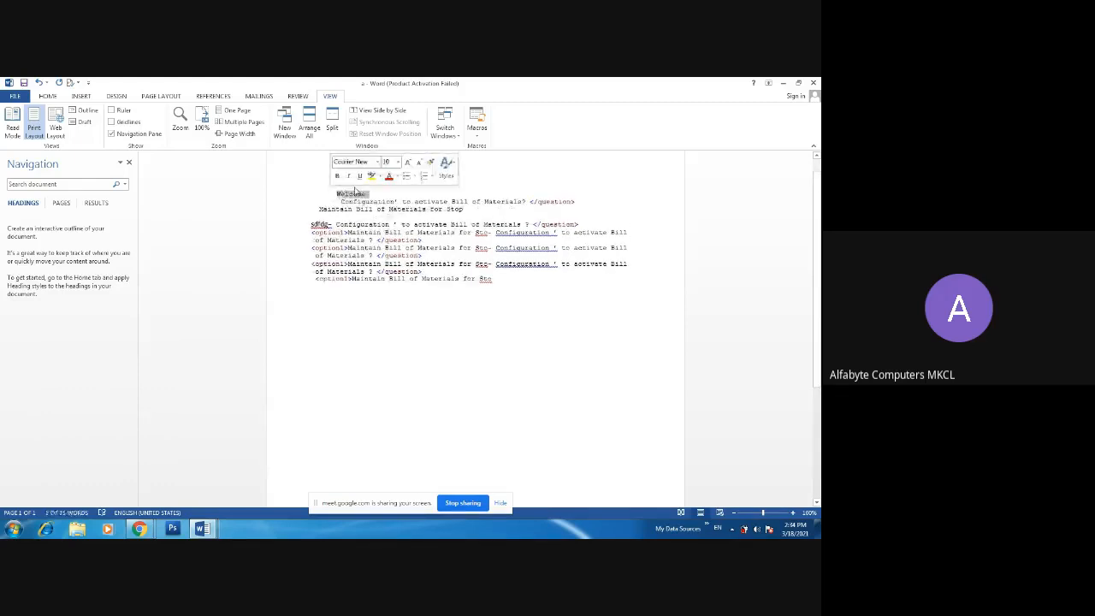
{"action": "left_click", "coordinate": [48, 97]}
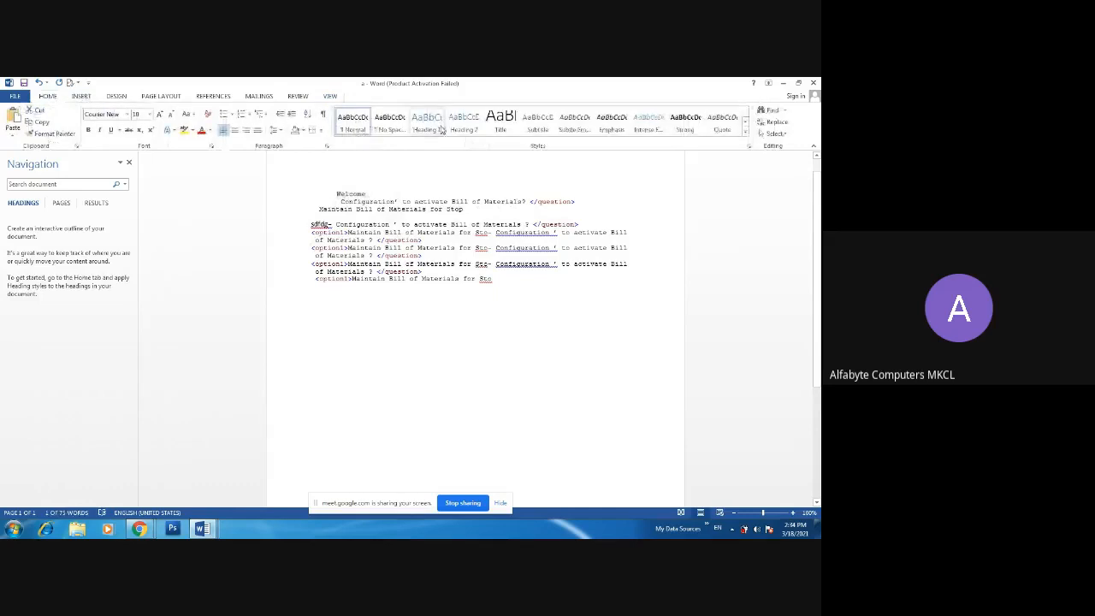
{"action": "left_click", "coordinate": [440, 128]}
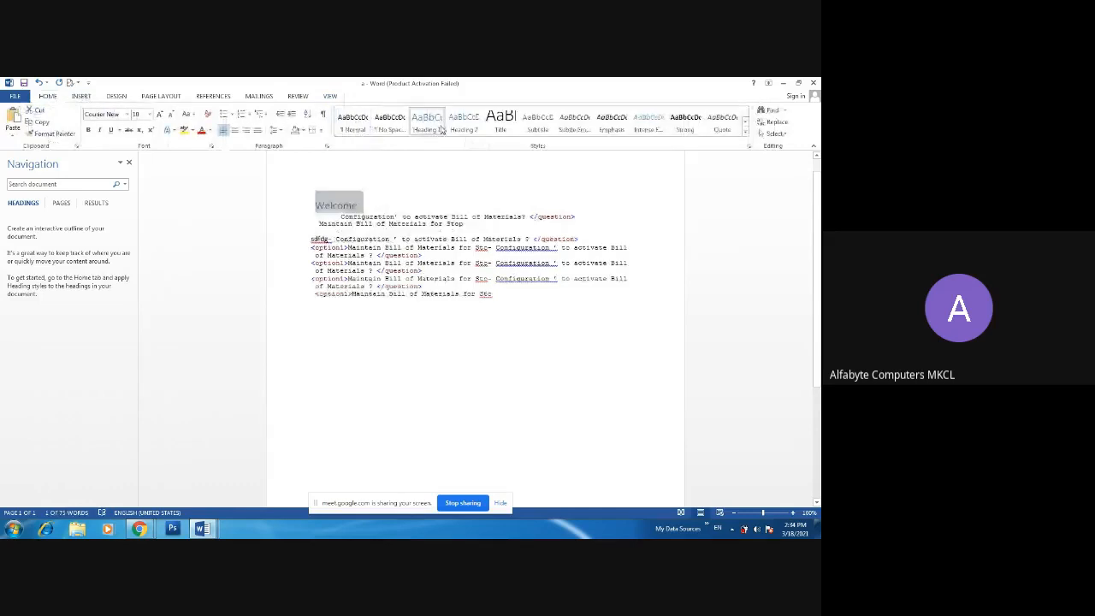
{"action": "left_click", "coordinate": [330, 206]}
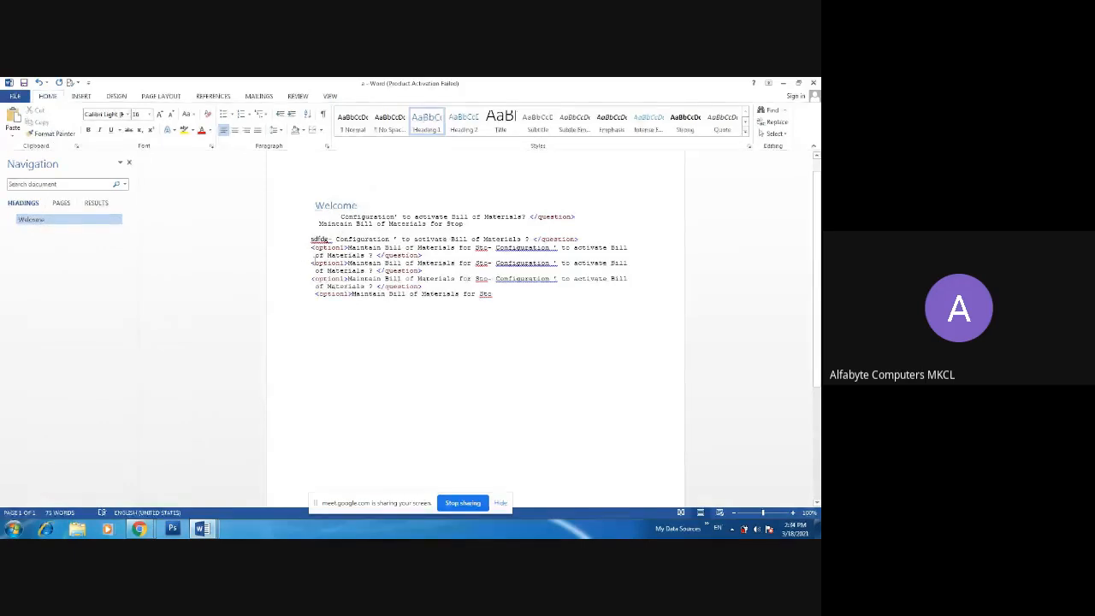
Insert "Home" on its own line between the "<" and "option1>" of the second option paragraph.
{"action": "left_click", "coordinate": [314, 263]}
{"action": "key", "text": "Return"}
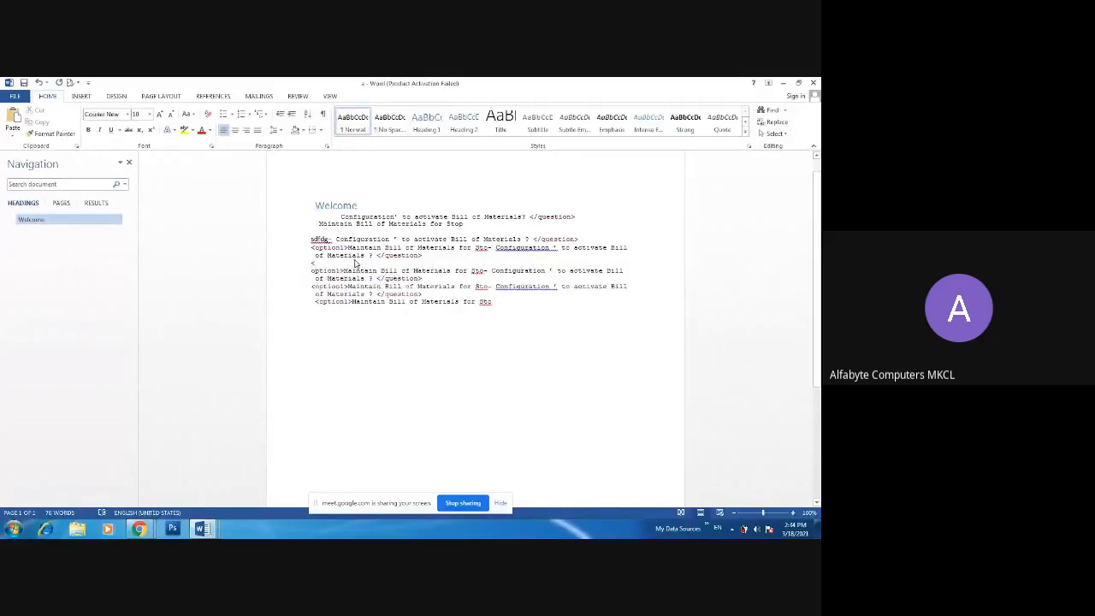
{"action": "type", "text": "<"}
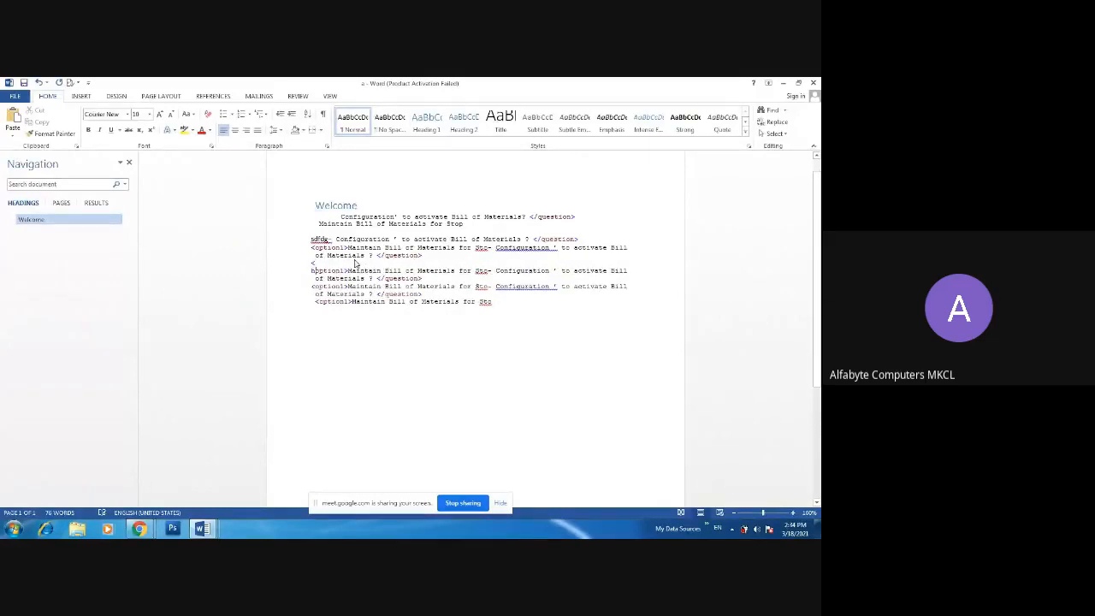
{"action": "type", "text": "ome"}
{"action": "key", "text": "BackSpace"}
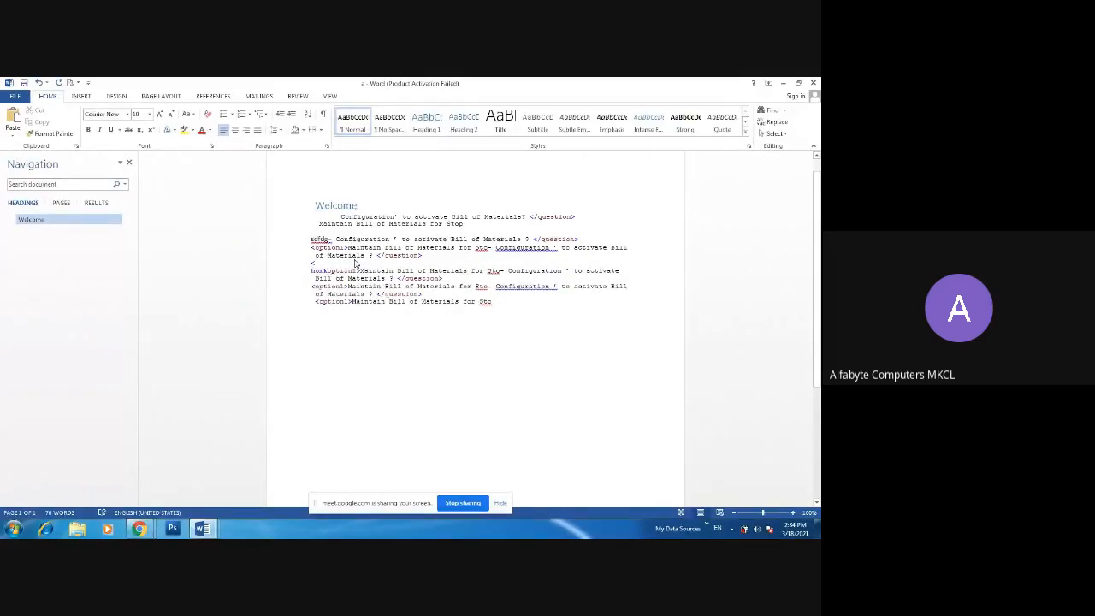
{"action": "key", "text": "BackSpace"}
{"action": "type", "text": "e"}
{"action": "key", "text": "Return"}
Apply the Heading 2 style to the "Home" line.
{"action": "double_click", "coordinate": [325, 270]}
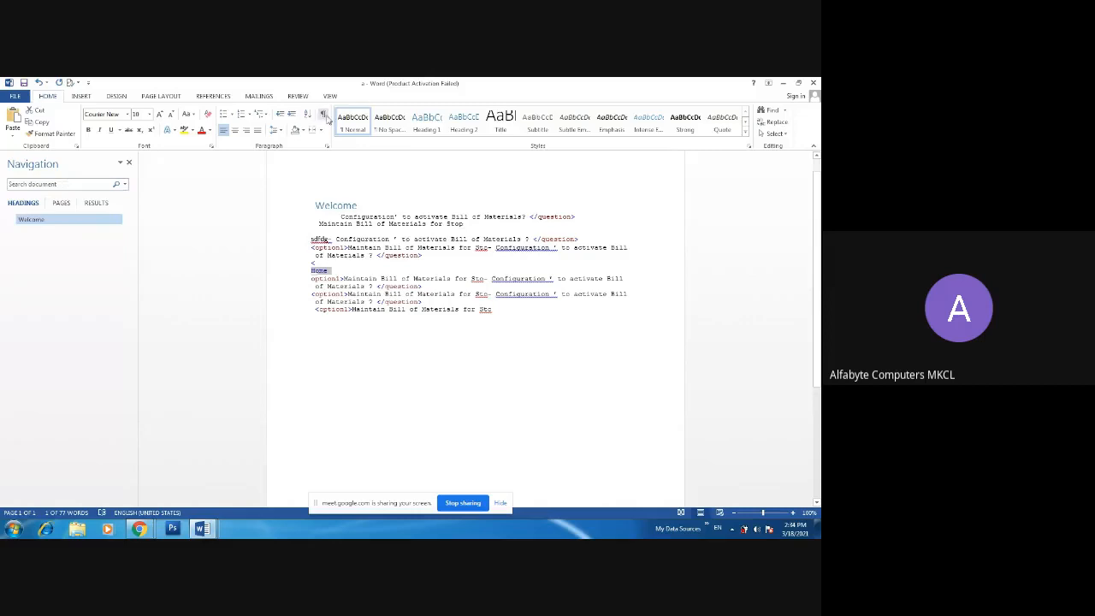
{"action": "left_click", "coordinate": [473, 125]}
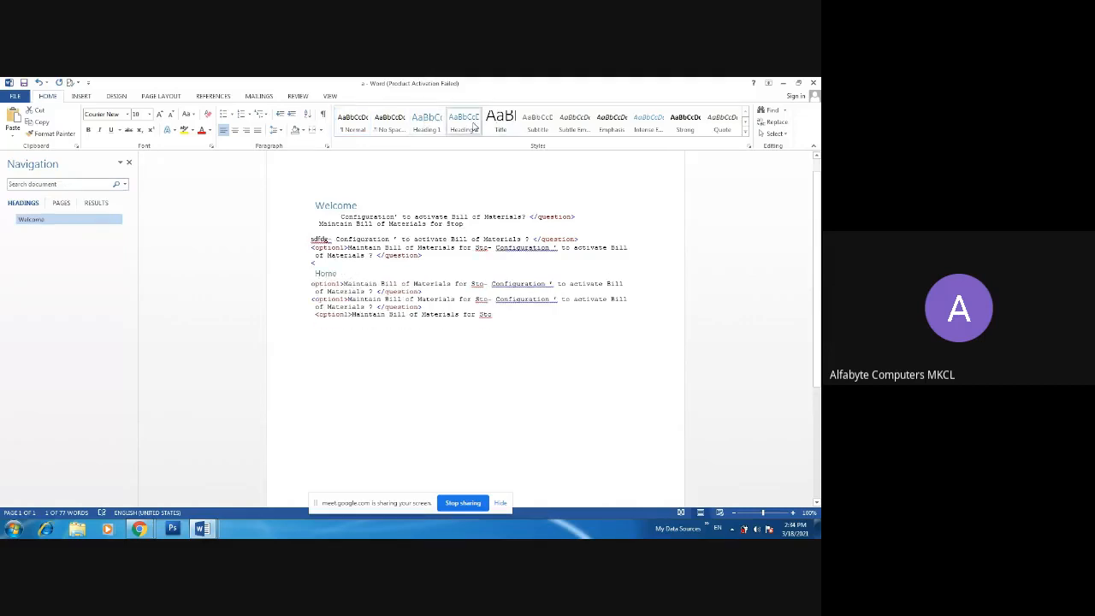
{"action": "left_click", "coordinate": [333, 321]}
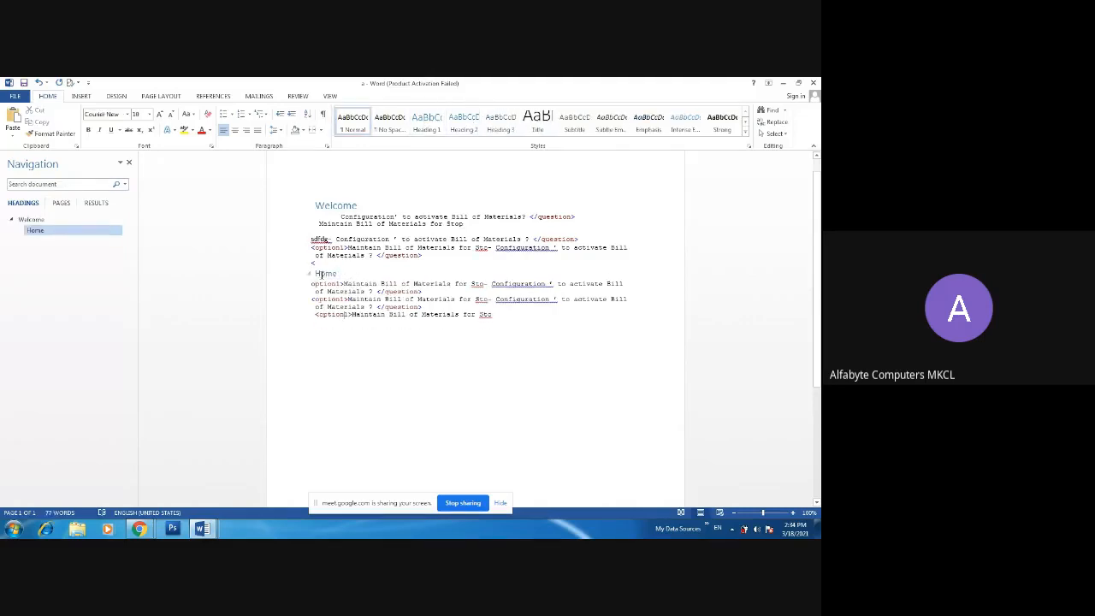
{"action": "left_click", "coordinate": [321, 283]}
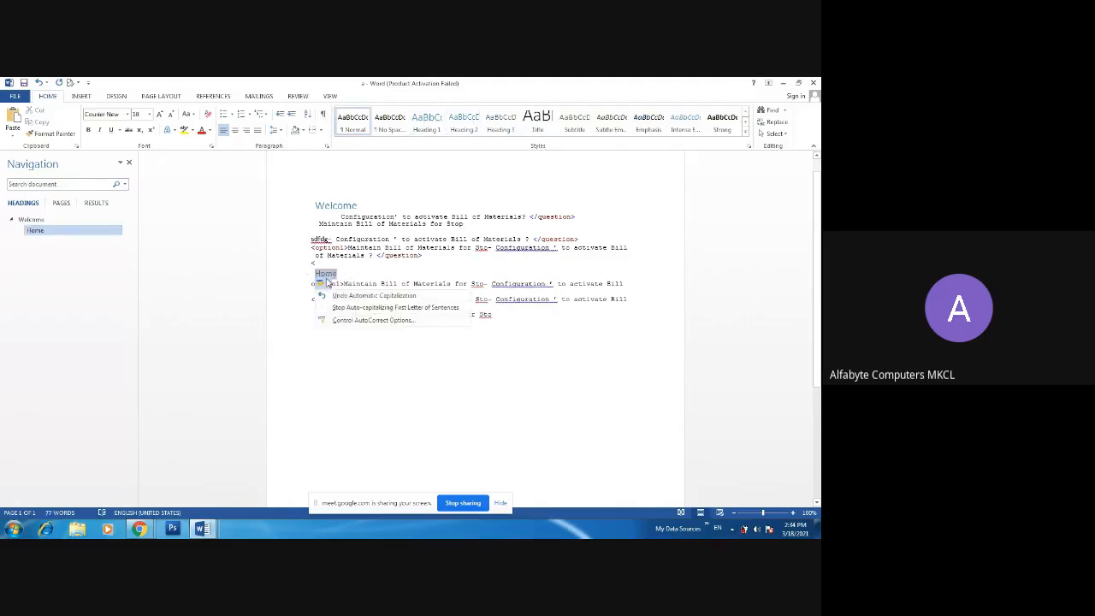
Jump to the "Welcome" and "Home" headings from the Navigation pane and hide the pane.
{"action": "left_click", "coordinate": [33, 220]}
{"action": "left_click", "coordinate": [36, 231]}
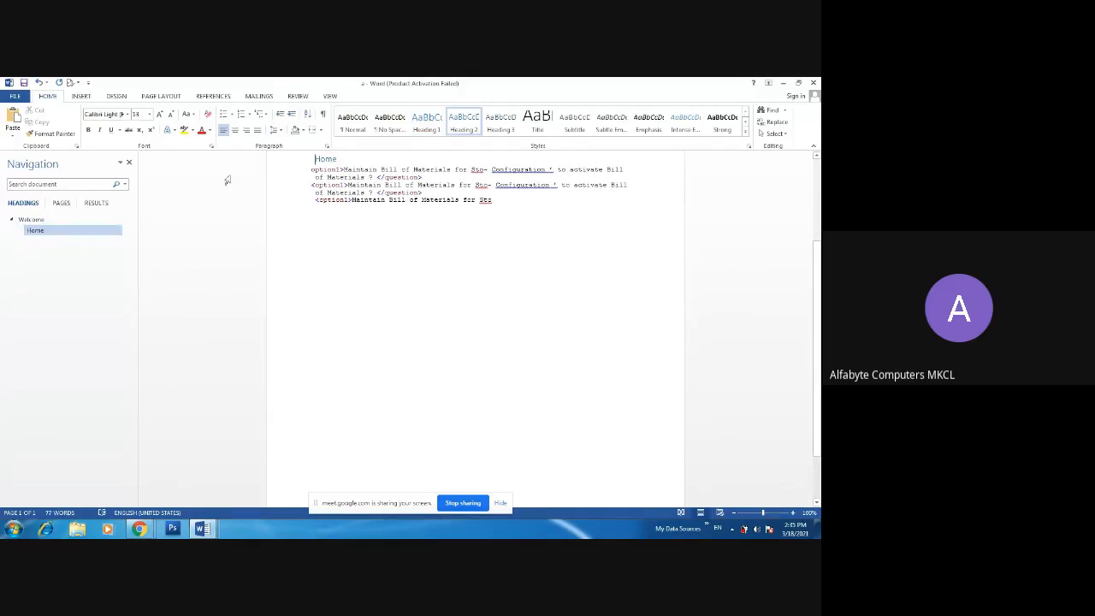
{"action": "left_click", "coordinate": [298, 97]}
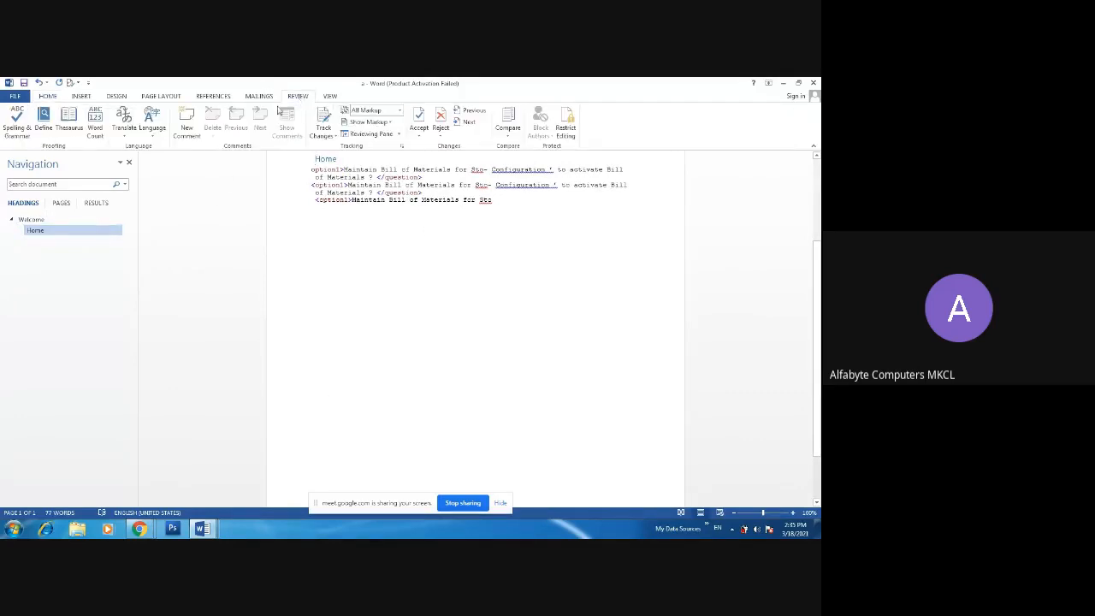
{"action": "left_click", "coordinate": [330, 96]}
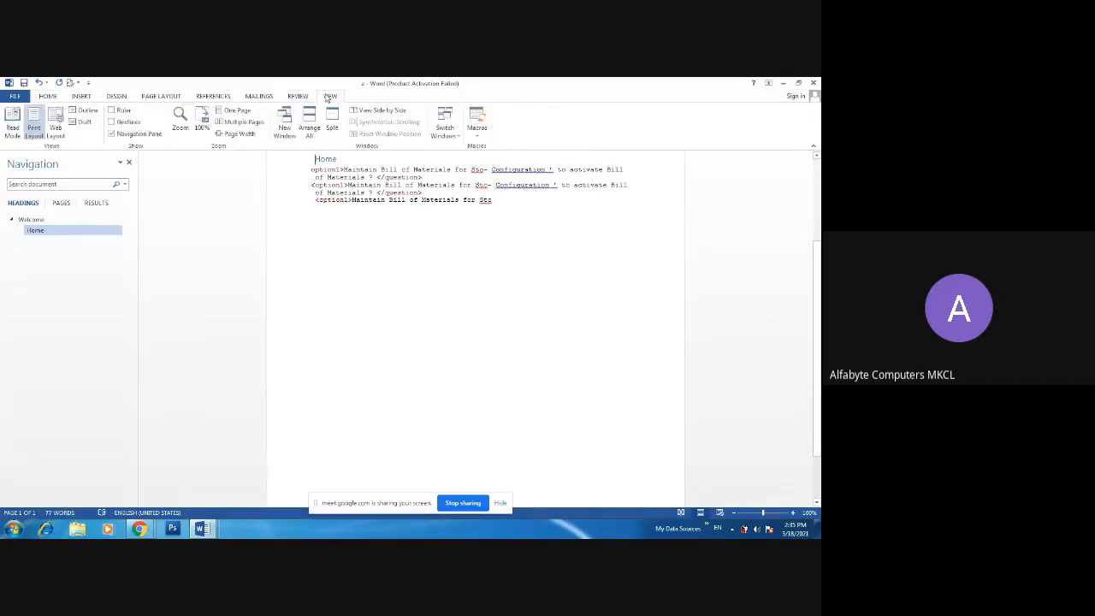
{"action": "left_click", "coordinate": [134, 134]}
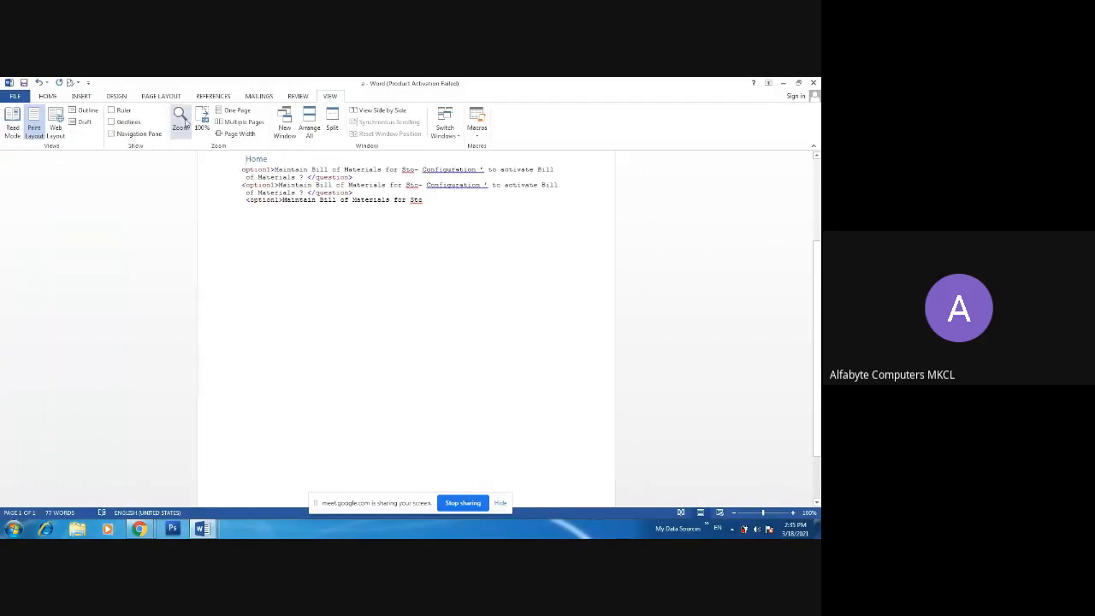
Set the document zoom to 200% in the Zoom dialog.
{"action": "left_click", "coordinate": [180, 120]}
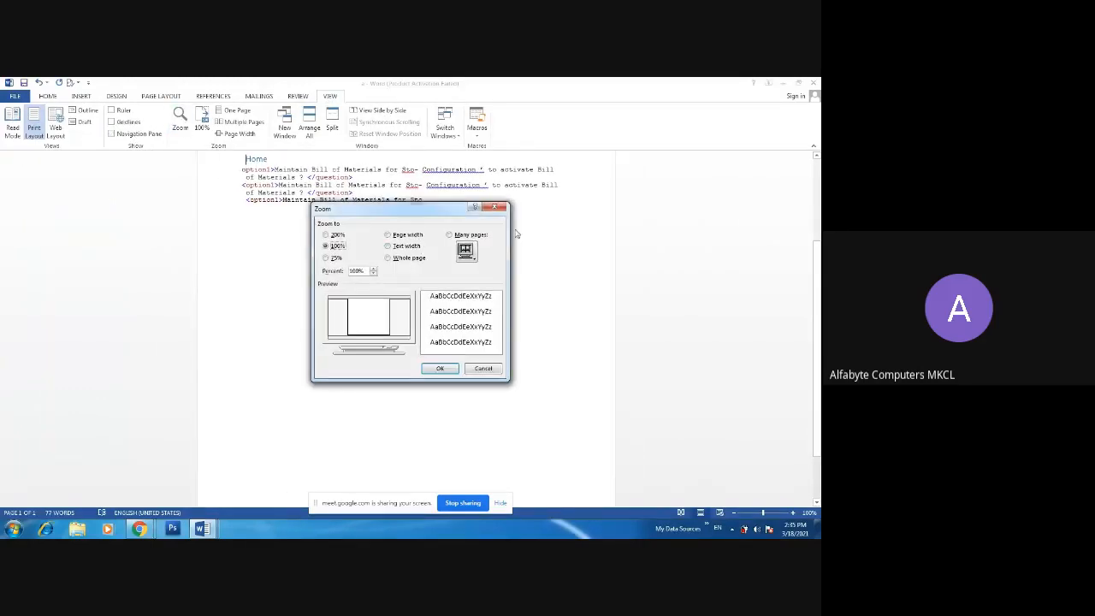
{"action": "left_click", "coordinate": [333, 235]}
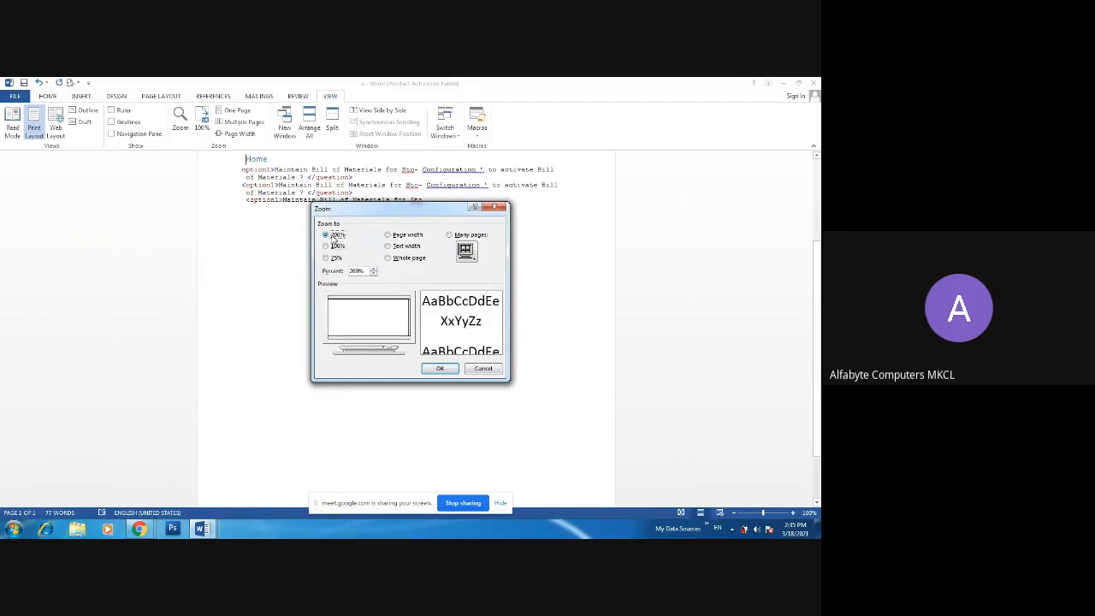
{"action": "left_click", "coordinate": [440, 369]}
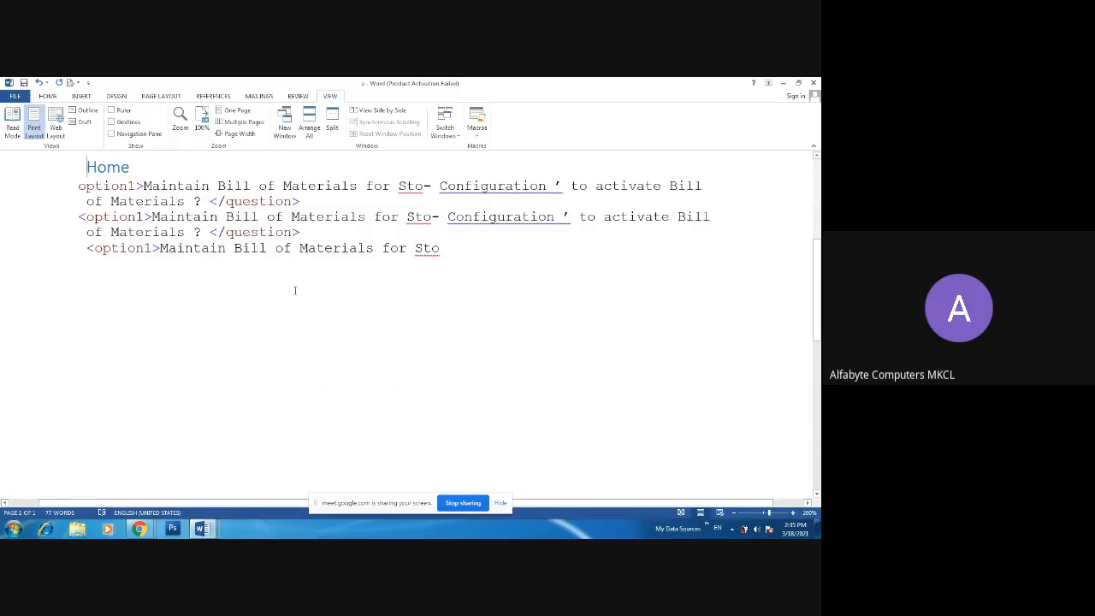
{"action": "left_click", "coordinate": [180, 119]}
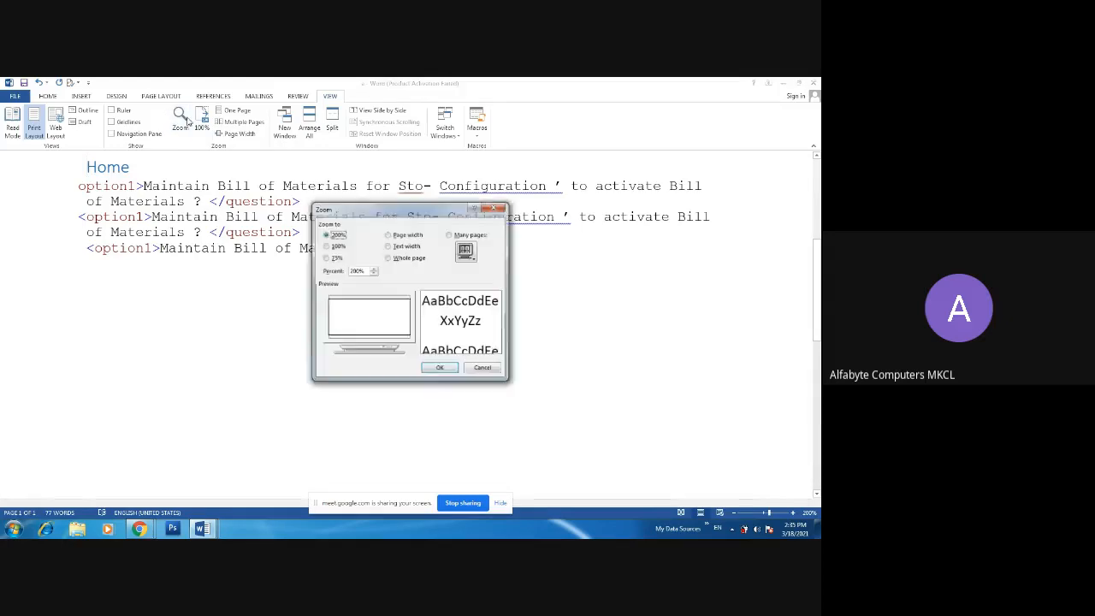
{"action": "left_click", "coordinate": [438, 368]}
Compare the 200% and 100% previews in the Zoom dialog and apply 100%.
{"action": "left_click", "coordinate": [179, 118]}
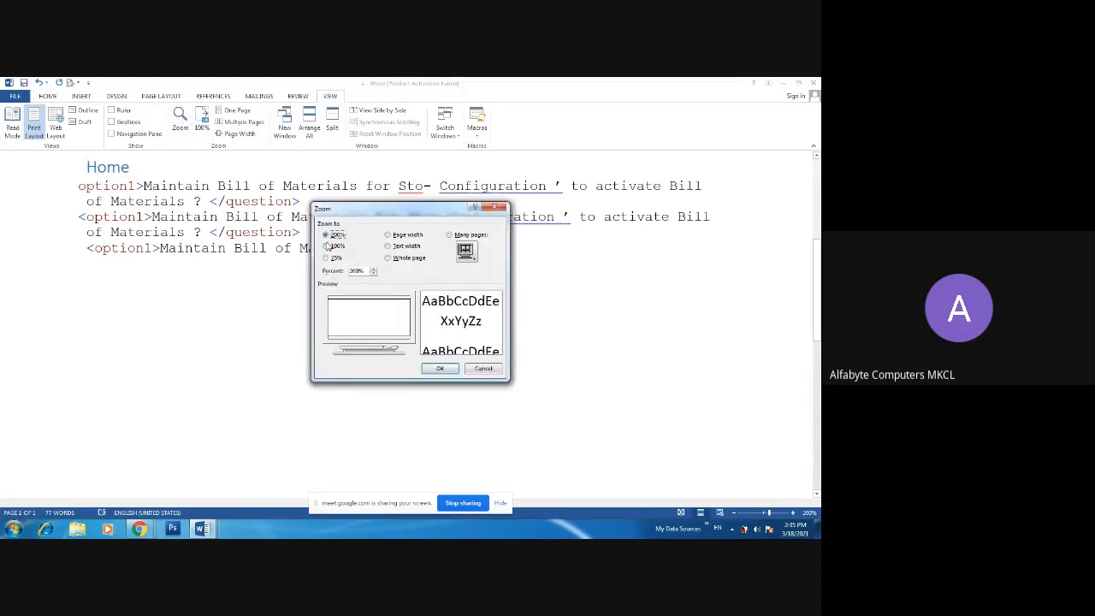
{"action": "left_click", "coordinate": [327, 246]}
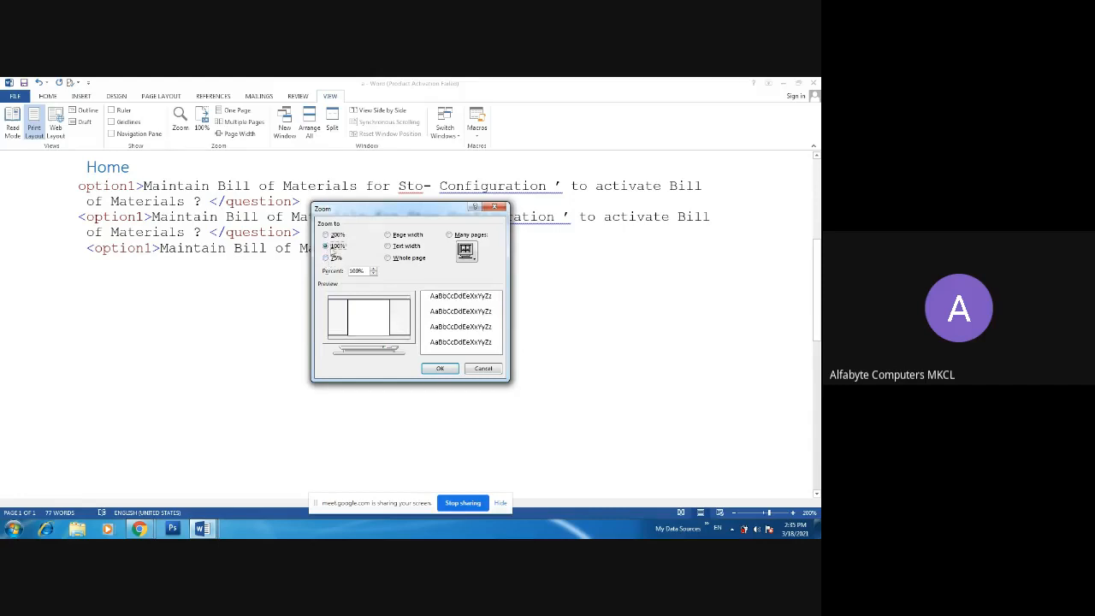
{"action": "left_click", "coordinate": [339, 235]}
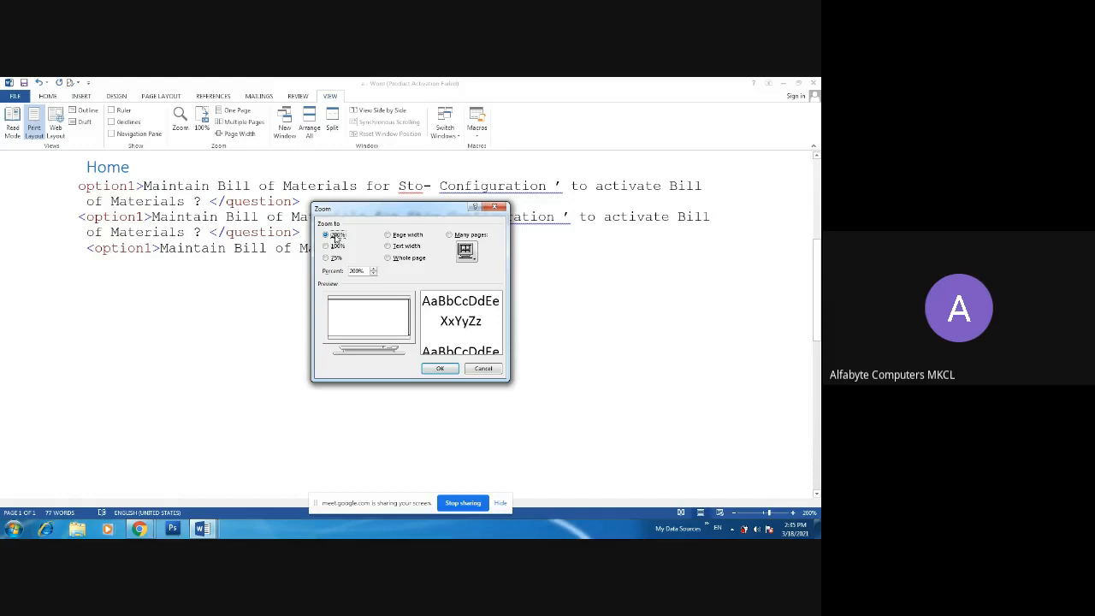
{"action": "left_click", "coordinate": [332, 246]}
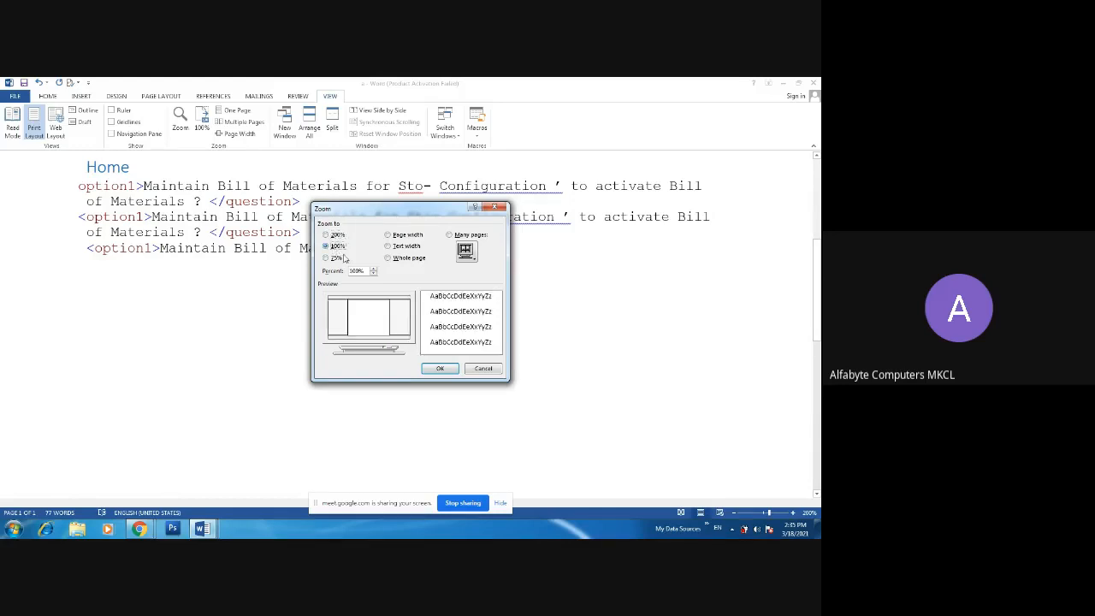
{"action": "left_click", "coordinate": [438, 368]}
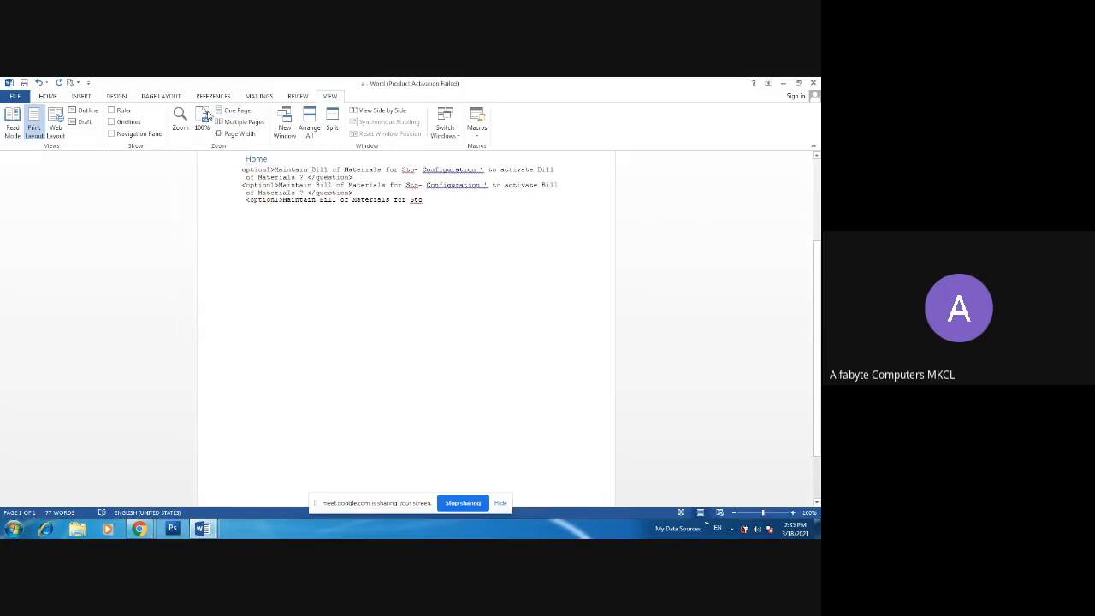
Set the document zoom to 75% in the Zoom dialog.
{"action": "left_click", "coordinate": [179, 118]}
{"action": "left_click", "coordinate": [328, 259]}
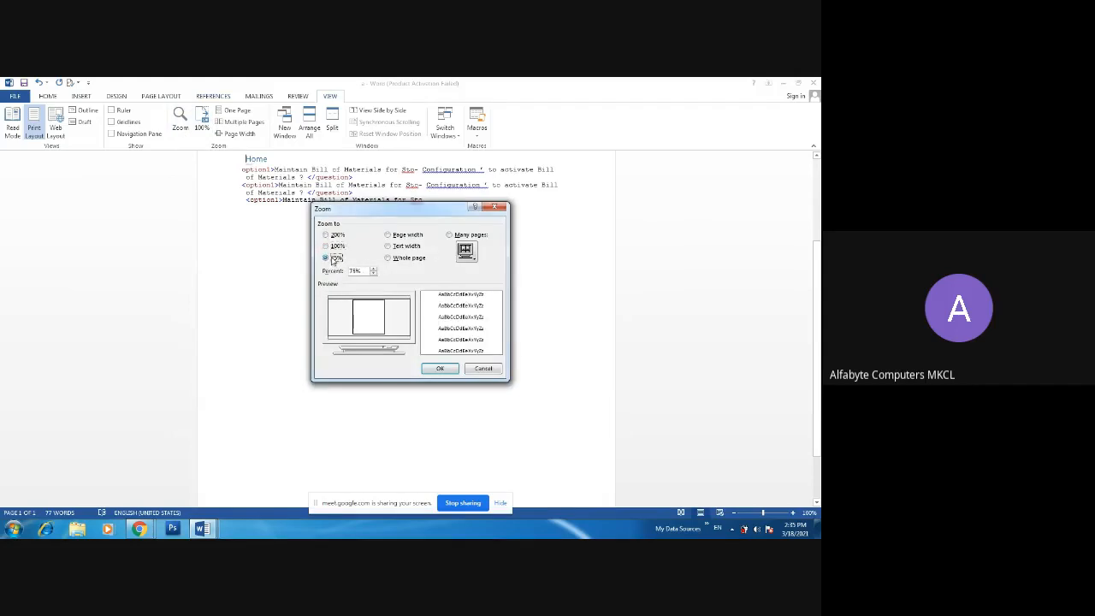
{"action": "scroll", "coordinate": [441, 372], "scroll_direction": "up", "scroll_amount": 1}
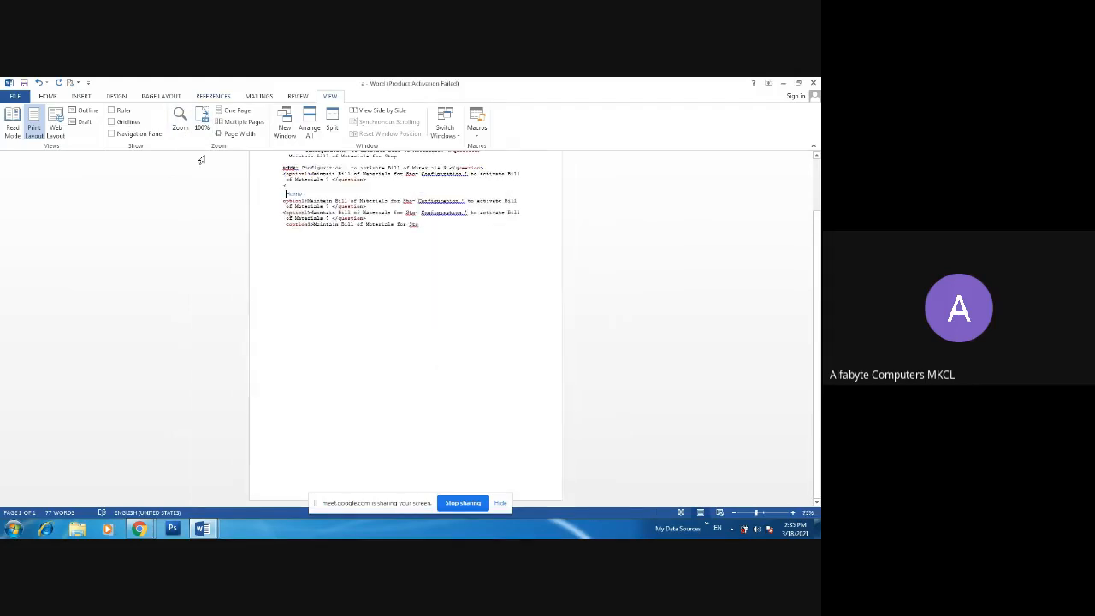
Set a custom zoom of 69% for the document and return it to 100%.
{"action": "left_click", "coordinate": [180, 120]}
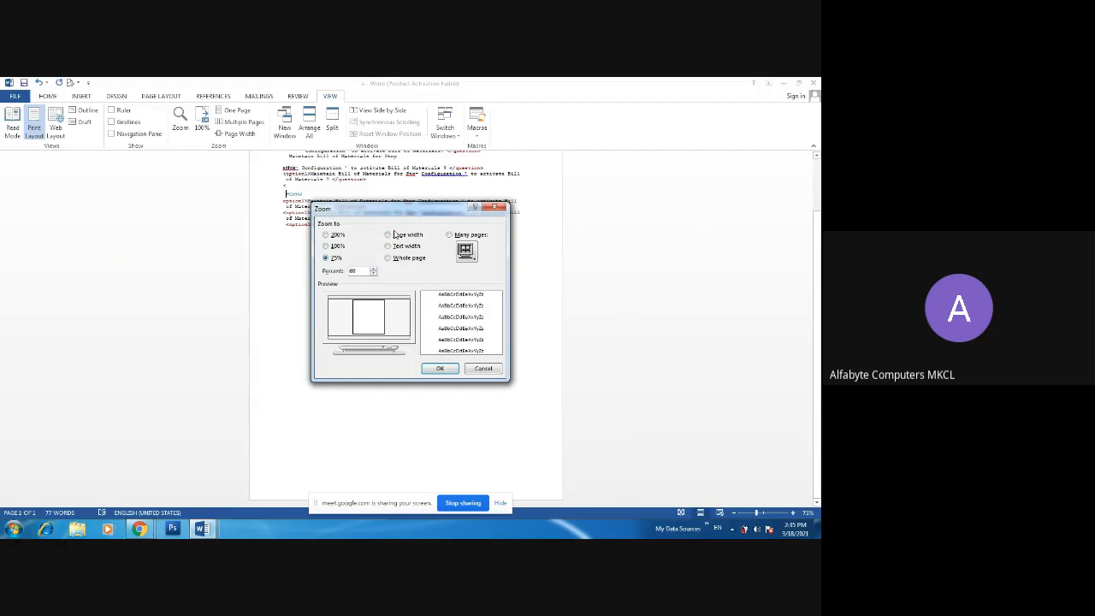
{"action": "key", "text": "Return"}
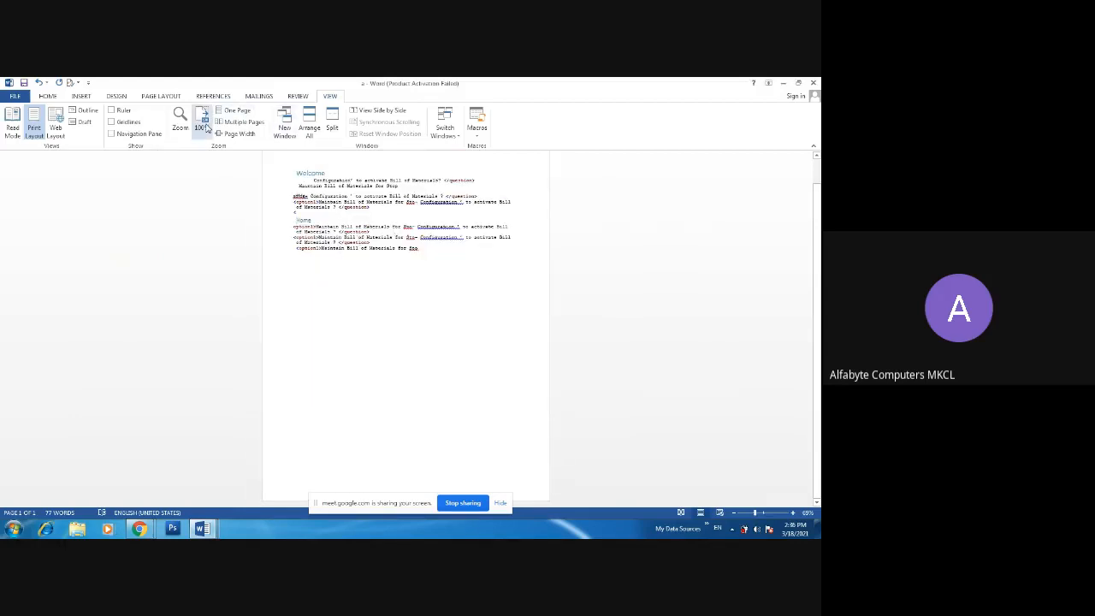
{"action": "left_click", "coordinate": [203, 127]}
Zoom the document to Page width and return it to 100%.
{"action": "left_click", "coordinate": [180, 120]}
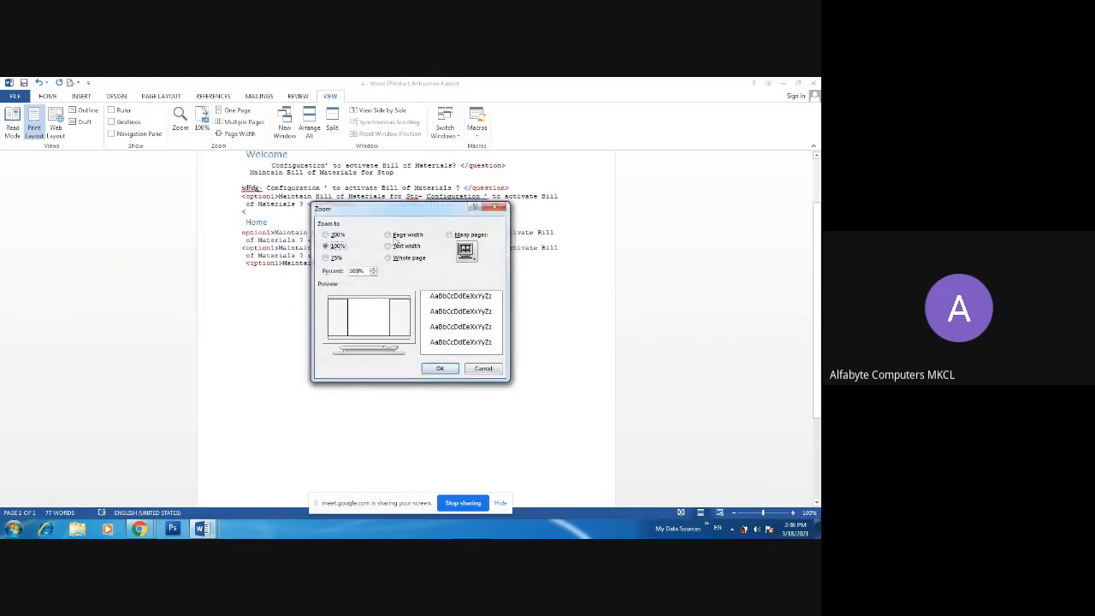
{"action": "left_click", "coordinate": [394, 234]}
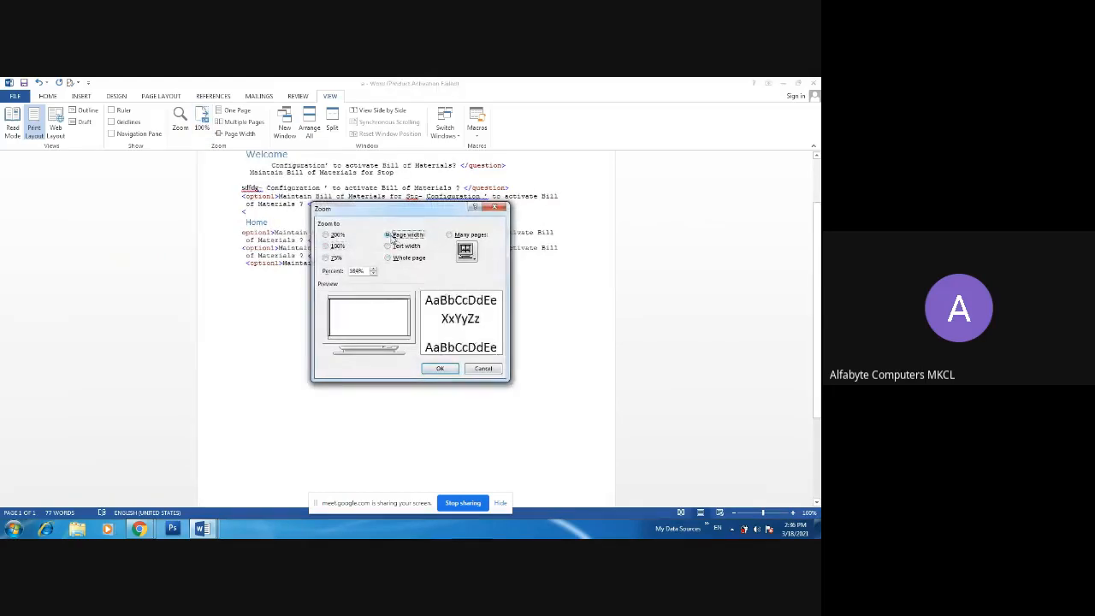
{"action": "left_click", "coordinate": [440, 367]}
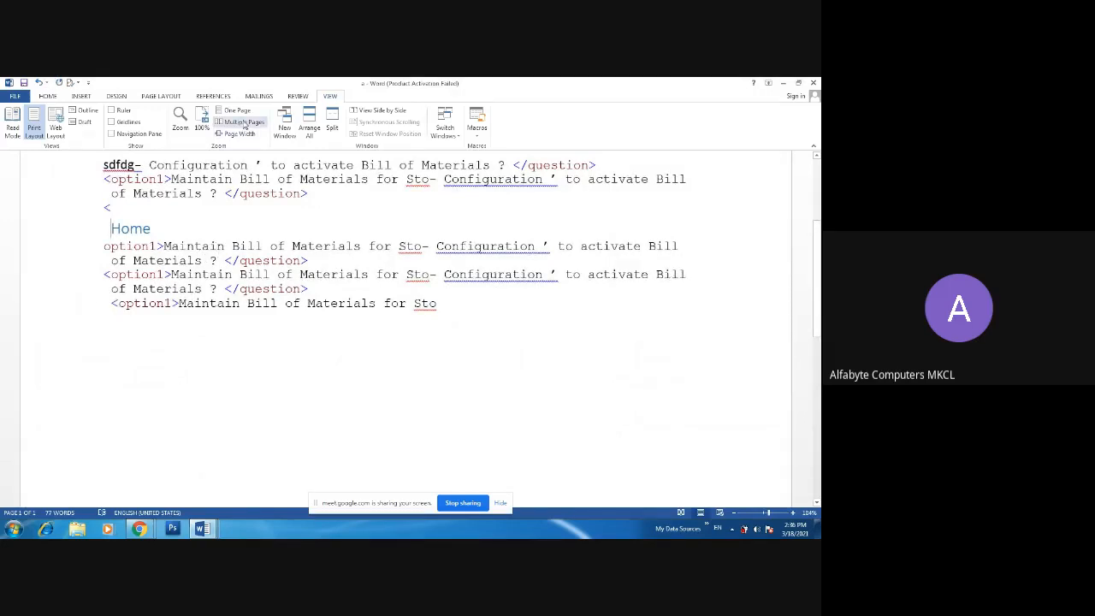
{"action": "left_click", "coordinate": [200, 127]}
Zoom the document to Text width, examine how the text fills the window, and return to 100%.
{"action": "left_click", "coordinate": [179, 119]}
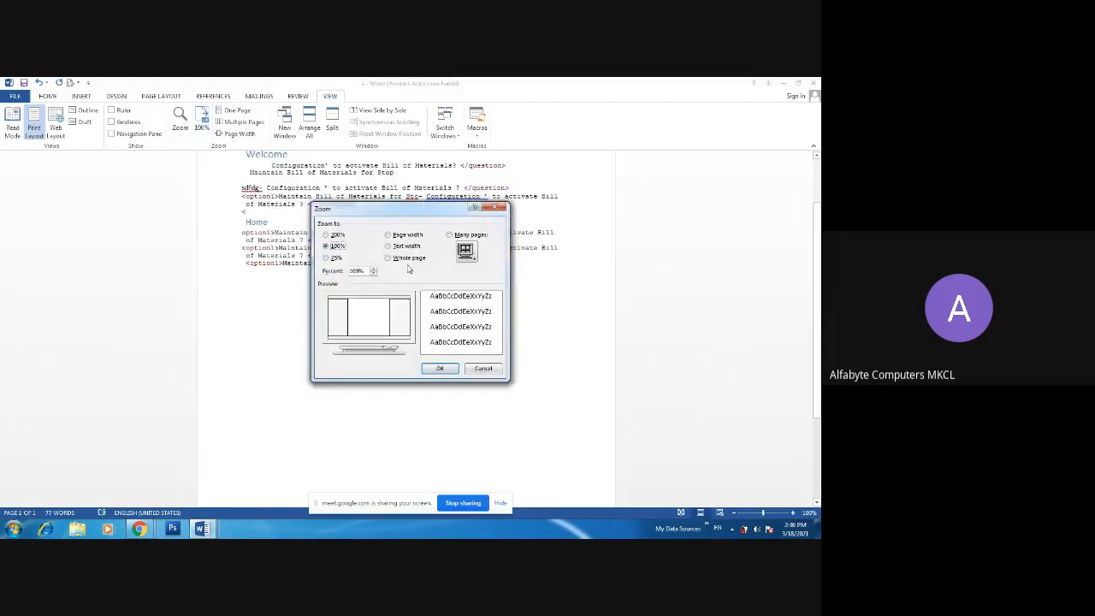
{"action": "left_click", "coordinate": [389, 246]}
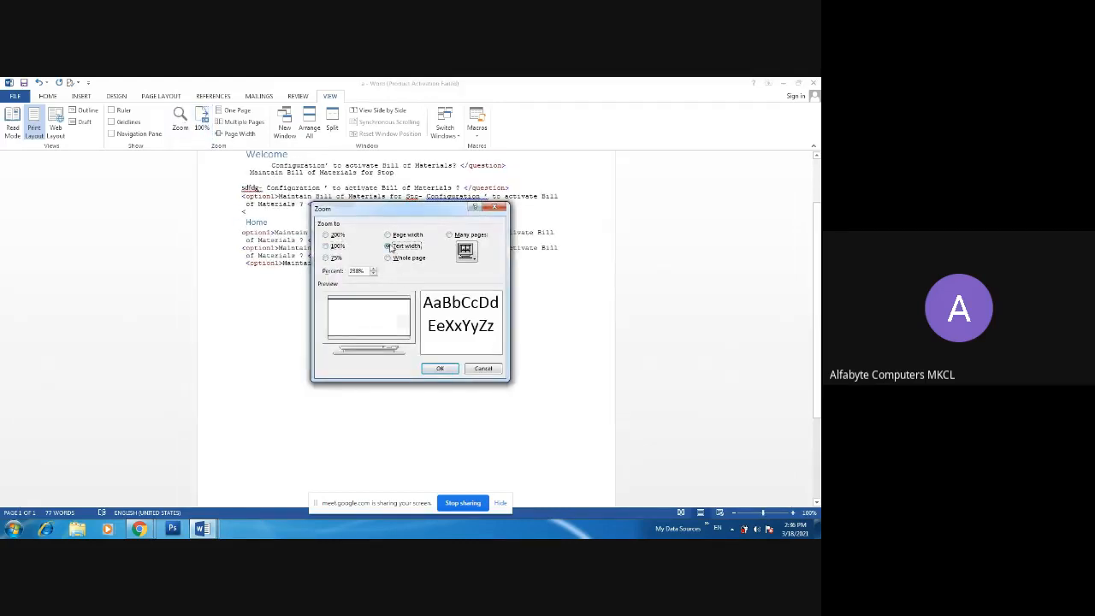
{"action": "left_click", "coordinate": [440, 368]}
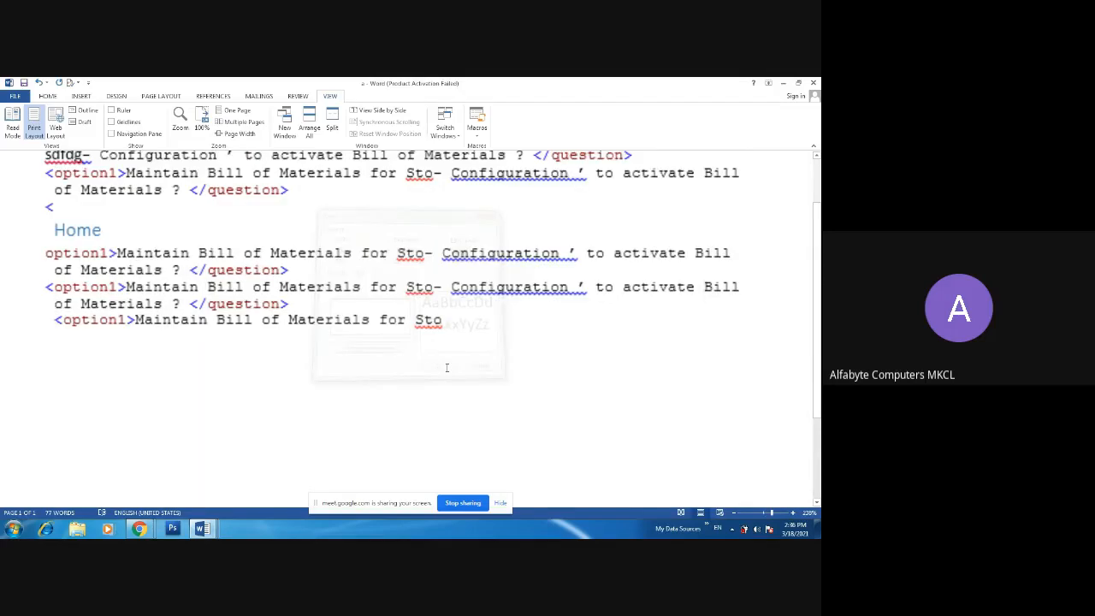
{"action": "scroll", "coordinate": [348, 297], "scroll_direction": "up", "scroll_amount": 5}
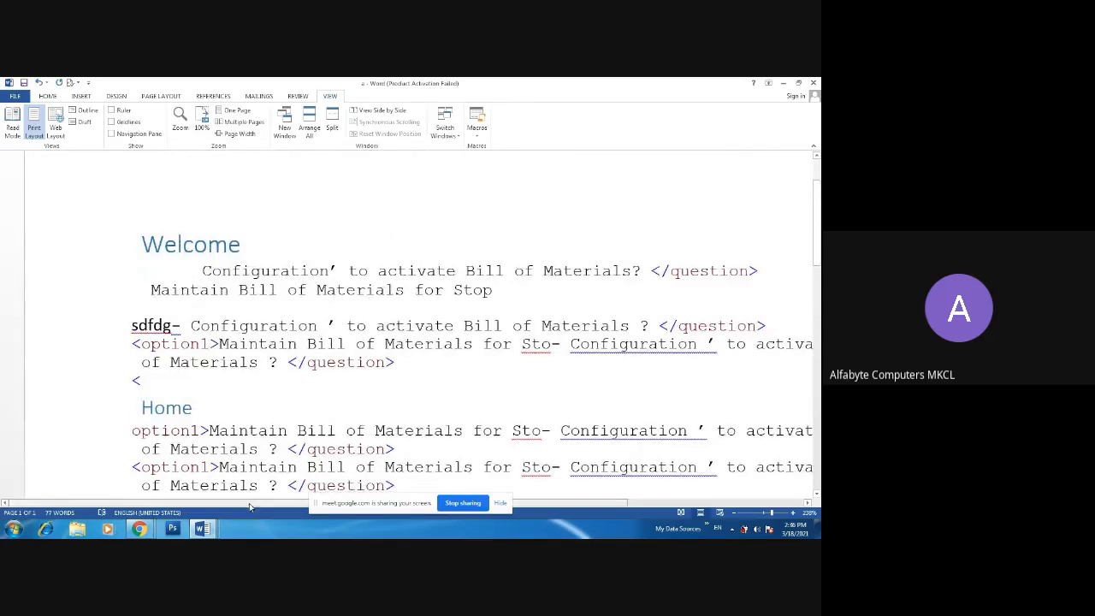
{"action": "mouse_move", "coordinate": [256, 505]}
{"action": "left_mouse_down"}
{"action": "mouse_move", "coordinate": [434, 501]}
{"action": "mouse_move", "coordinate": [243, 501]}
{"action": "left_mouse_up"}
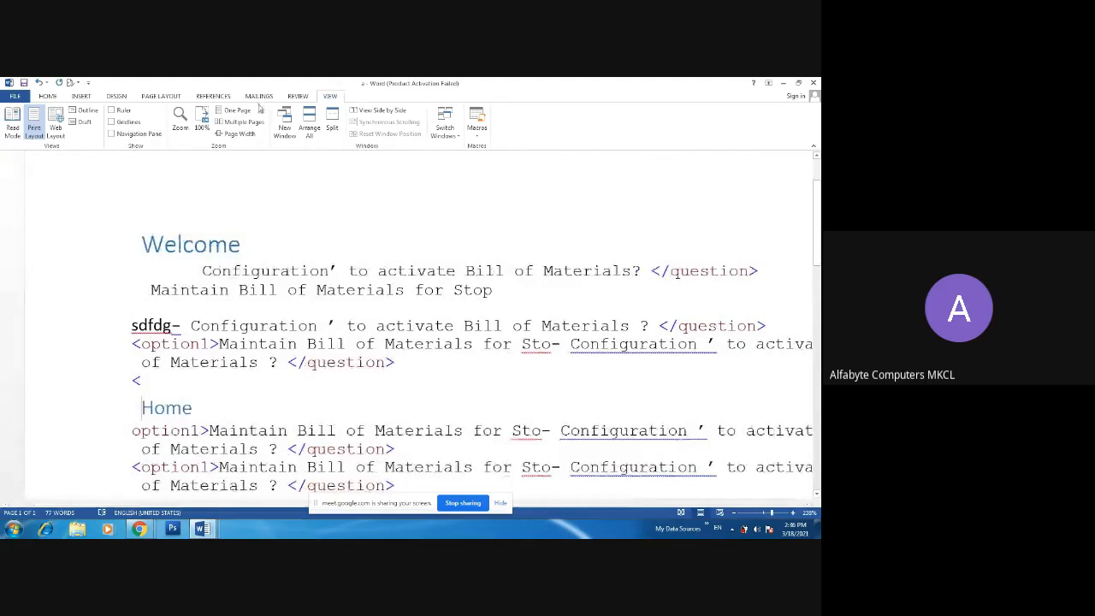
{"action": "left_click", "coordinate": [202, 128]}
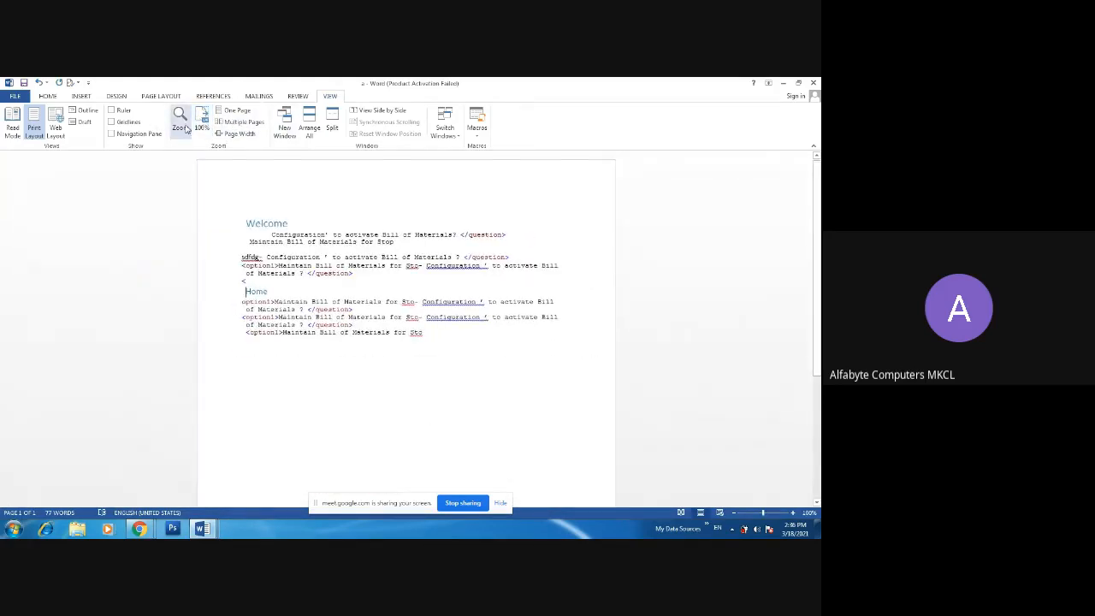
Zoom the document to Whole page in the Zoom dialog.
{"action": "left_click", "coordinate": [183, 126]}
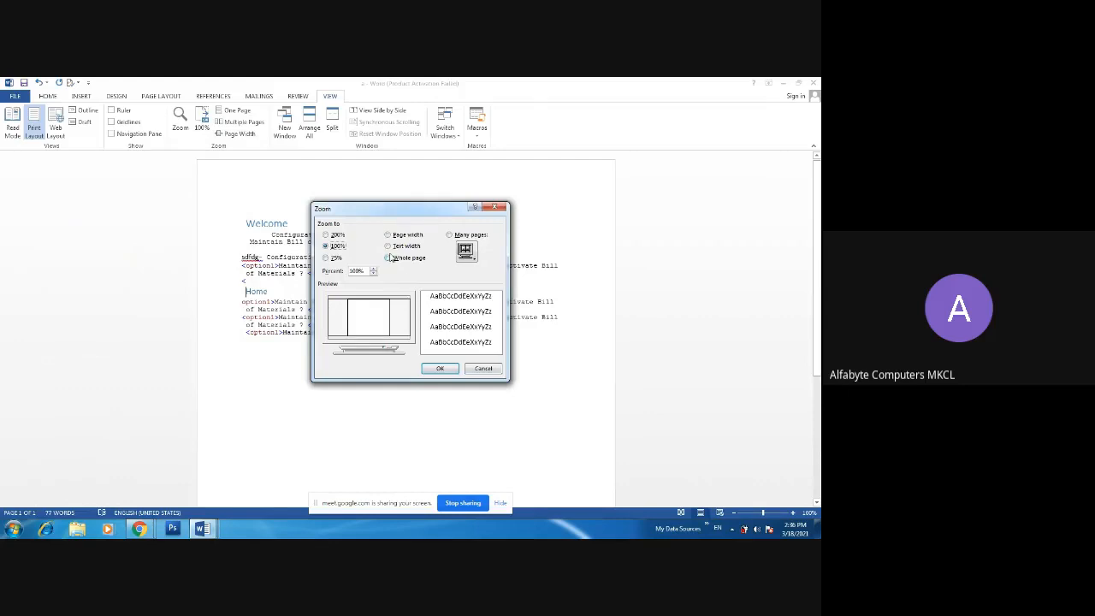
{"action": "left_click", "coordinate": [389, 258]}
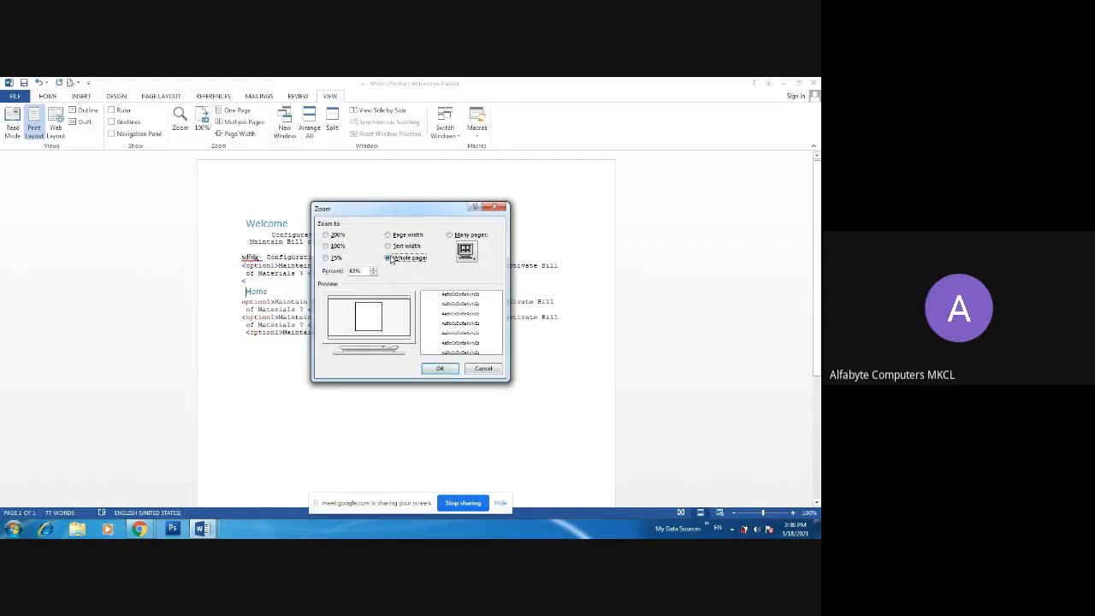
{"action": "left_click", "coordinate": [437, 369]}
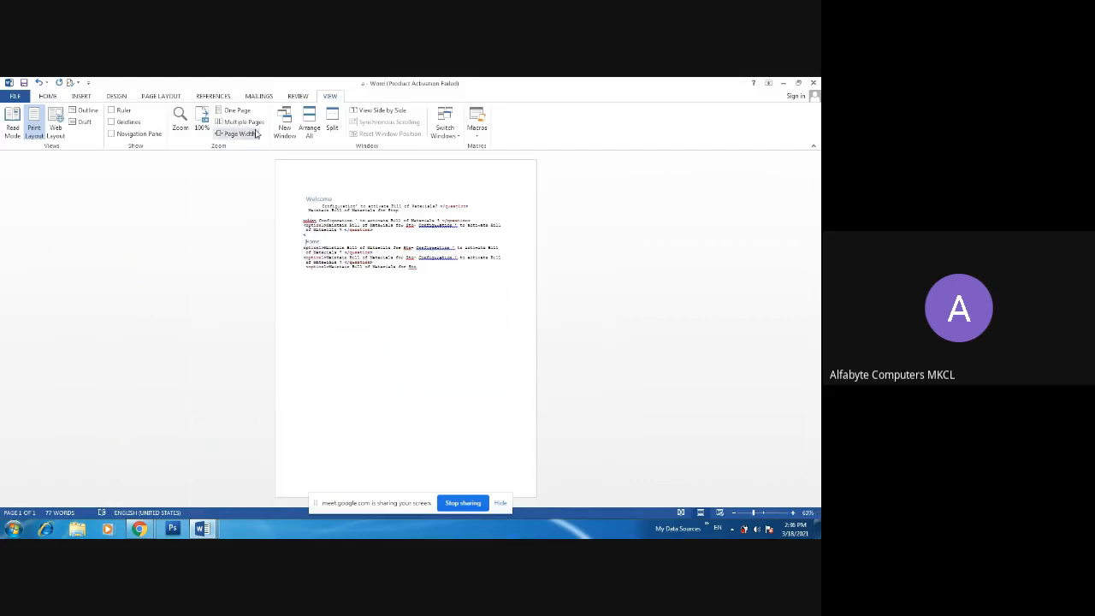
Zoom the document to Text width and look through the enlarged passage from start to end.
{"action": "left_click", "coordinate": [180, 122]}
{"action": "left_click", "coordinate": [389, 247]}
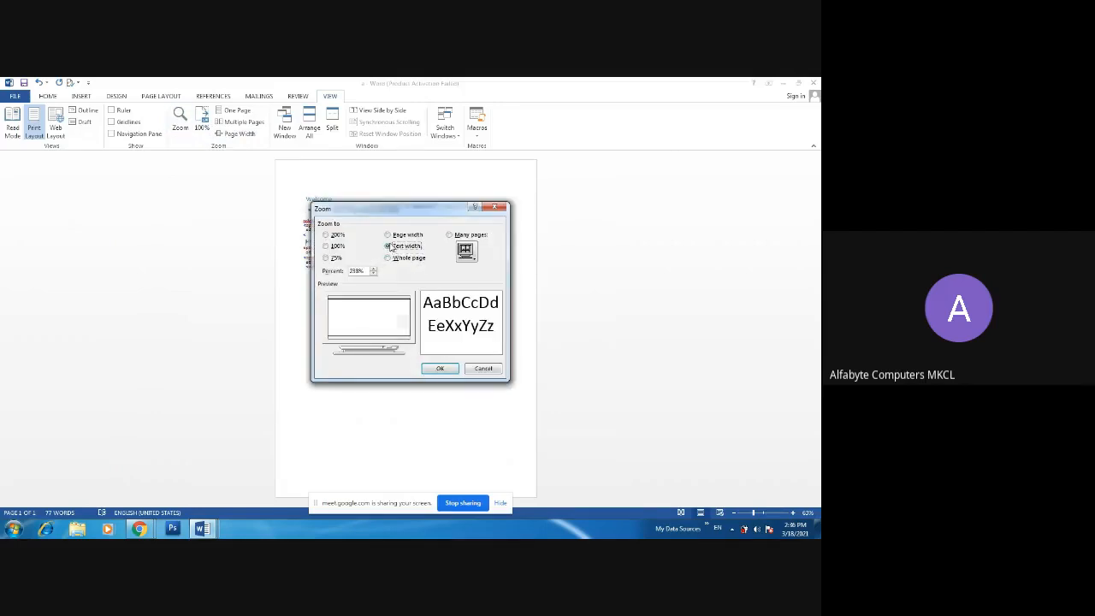
{"action": "left_click", "coordinate": [440, 368]}
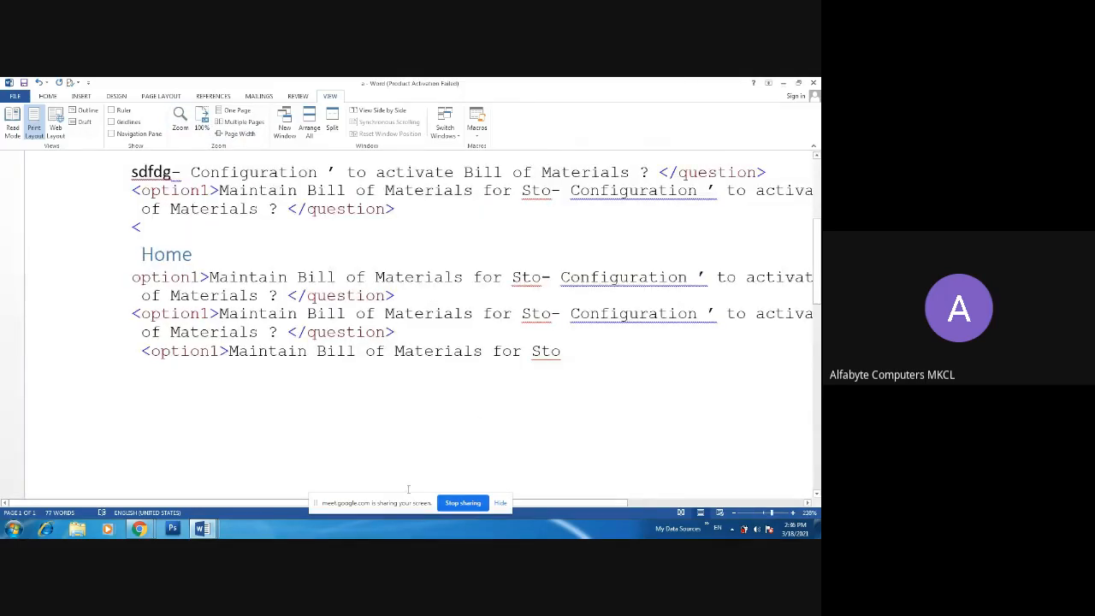
{"action": "scroll", "coordinate": [402, 386], "scroll_direction": "down", "scroll_amount": 5}
{"action": "scroll", "coordinate": [400, 389], "scroll_direction": "up", "scroll_amount": 10}
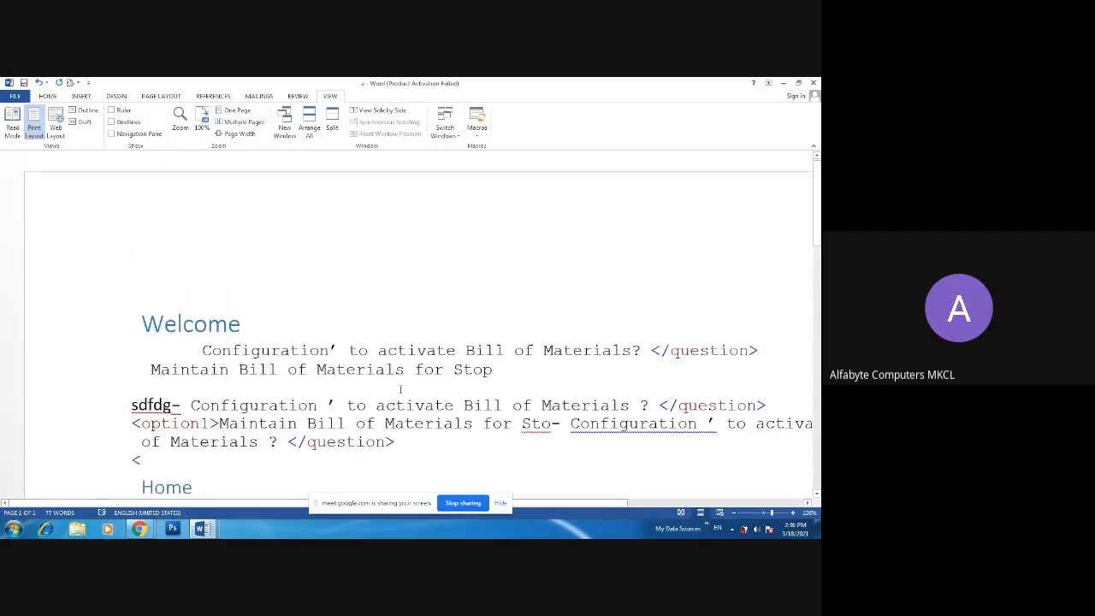
{"action": "scroll", "coordinate": [385, 428], "scroll_direction": "down", "scroll_amount": 5}
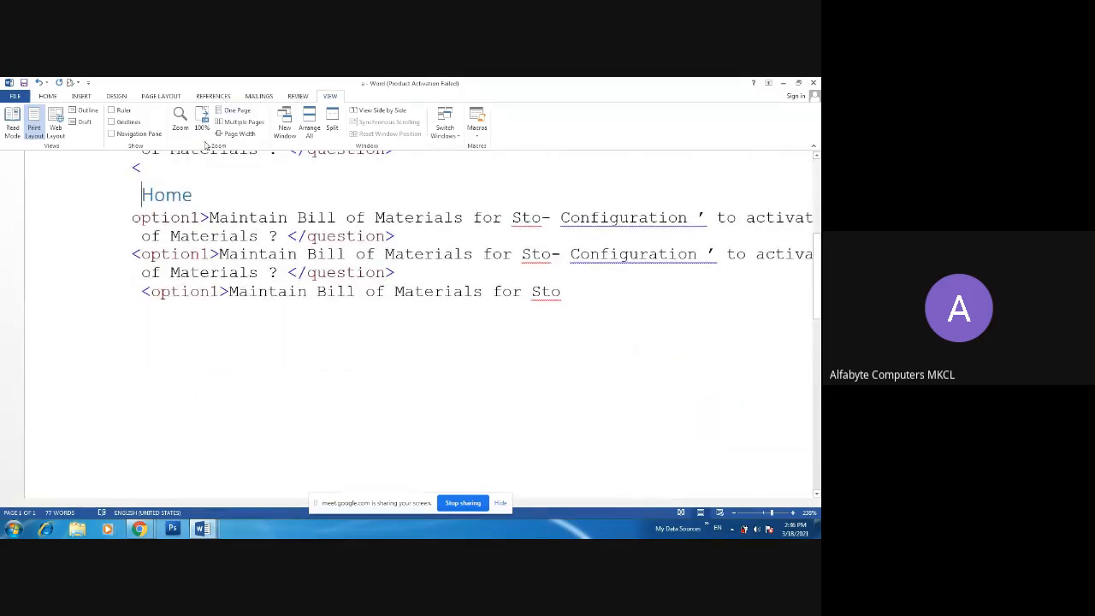
Return the document zoom to Whole page and fit it with the One Page option.
{"action": "left_click", "coordinate": [179, 121]}
{"action": "left_click", "coordinate": [389, 257]}
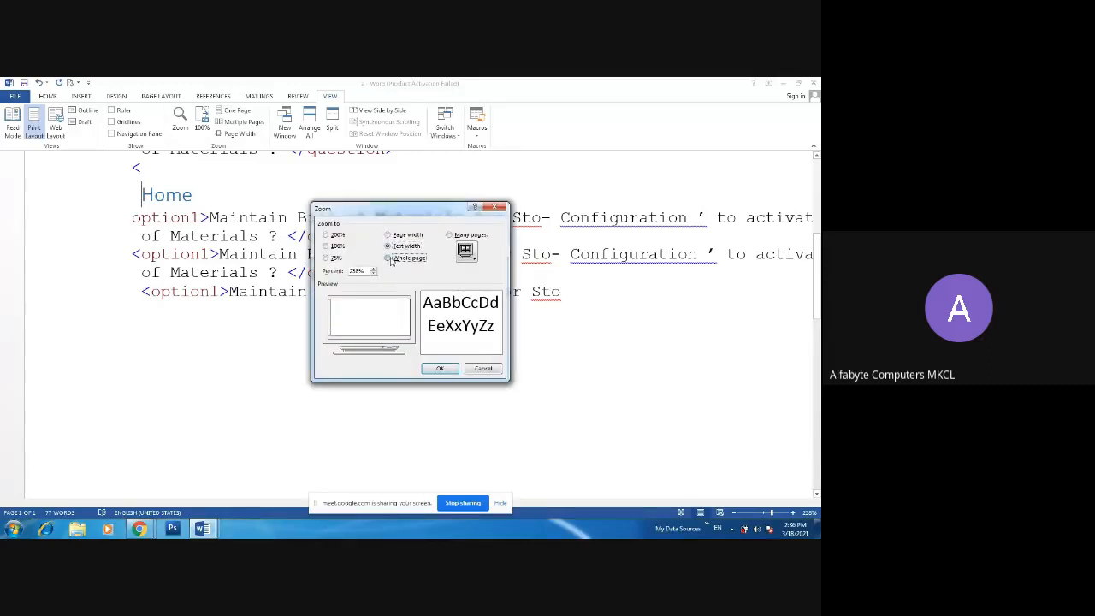
{"action": "left_click", "coordinate": [441, 371]}
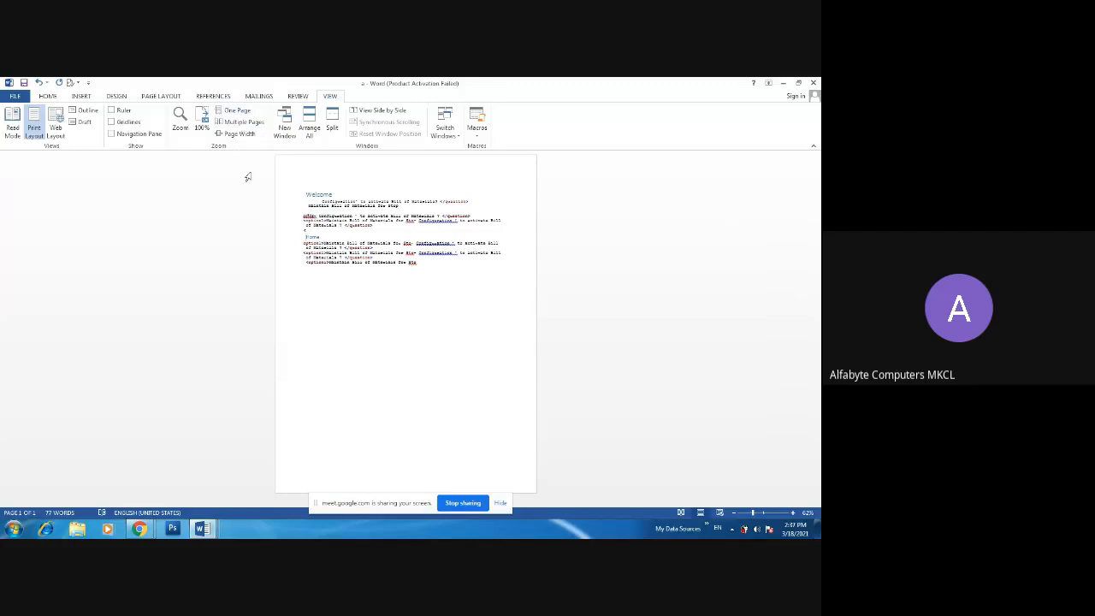
{"action": "left_click", "coordinate": [233, 110]}
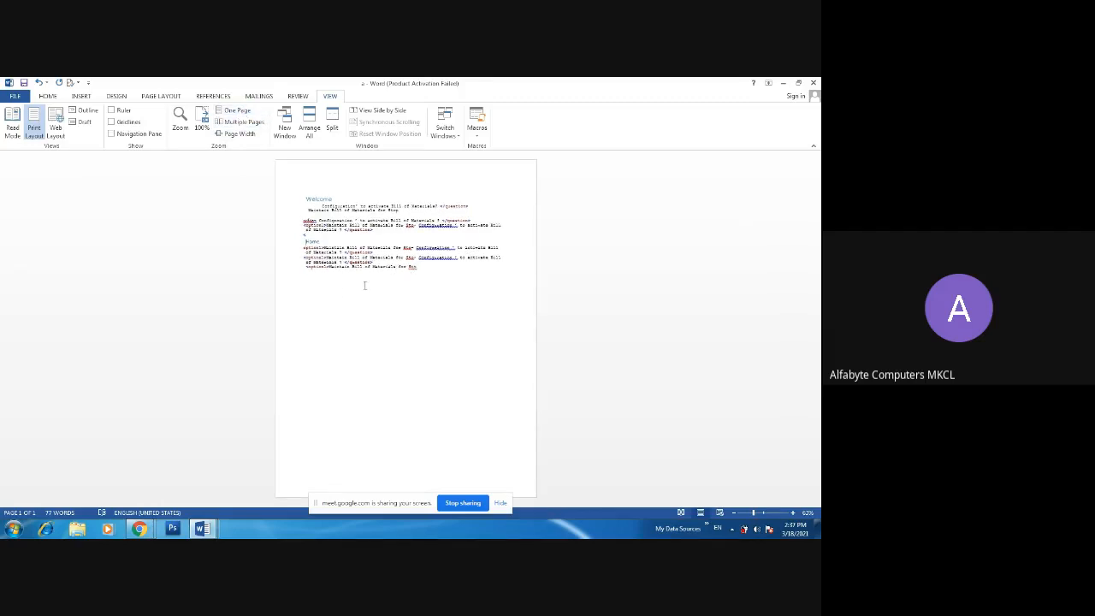
Copy the whole passage and paste it ten times within the text to extend the document over several pages.
{"action": "left_click_drag", "start_coordinate": [396, 285], "coordinate": [276, 180]}
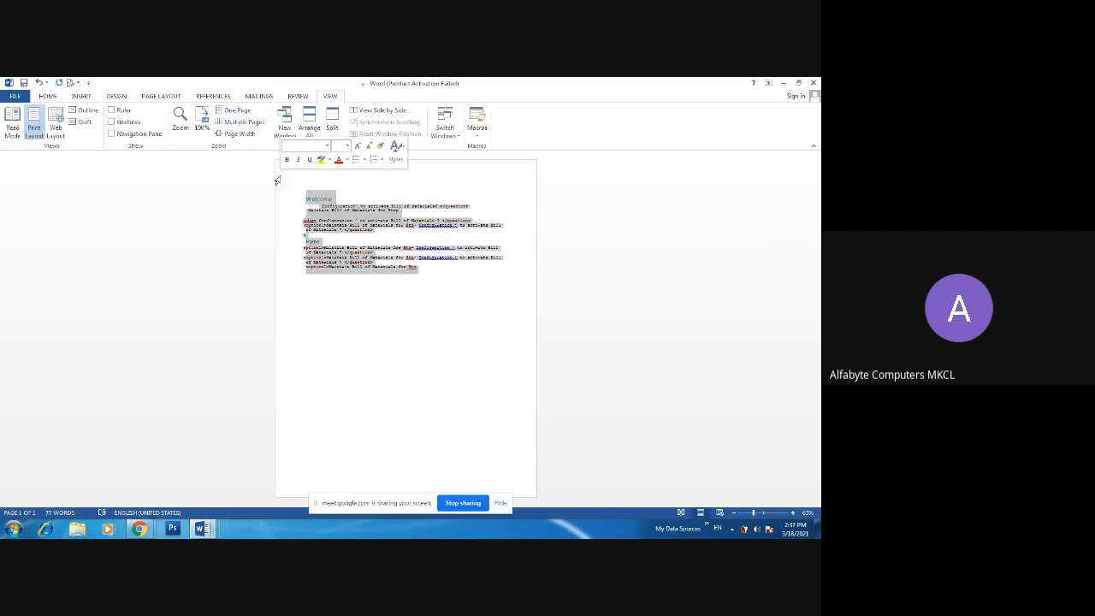
{"action": "left_click", "coordinate": [421, 257]}
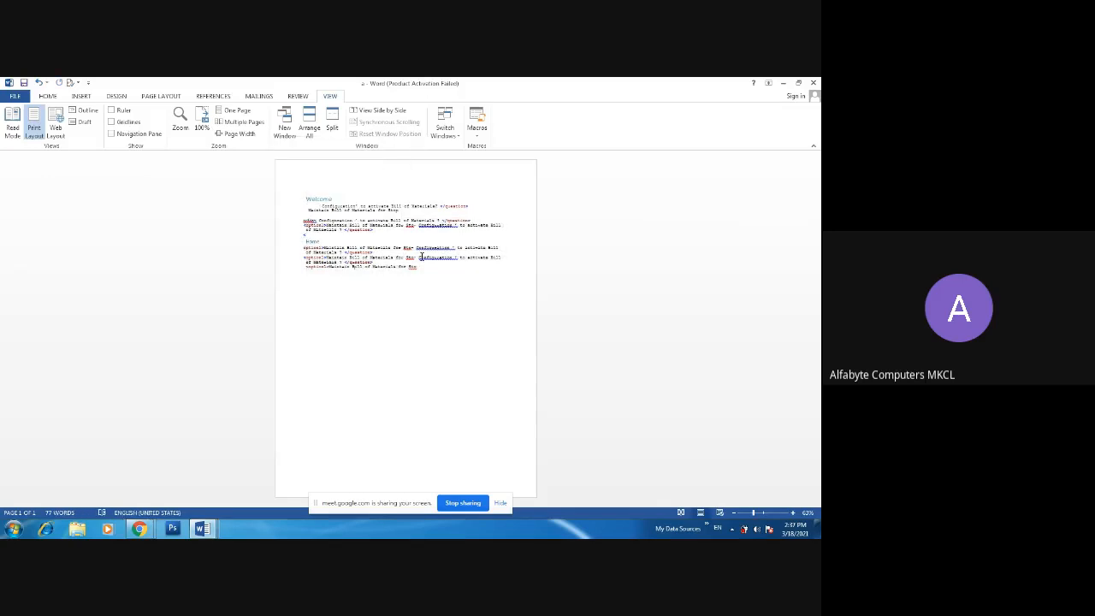
{"action": "key", "text": "ctrl+v"}
{"action": "key", "text": "ctrl+v"}
{"action": "key", "text": "ctrl+v"}
{"action": "key", "text": "ctrl+v"}
{"action": "key", "text": "ctrl+v"}
{"action": "key", "text": "ctrl+v"}
{"action": "key", "text": "ctrl+v"}
{"action": "key", "text": "ctrl+v"}
{"action": "key", "text": "ctrl+v"}
{"action": "key", "text": "ctrl+v"}
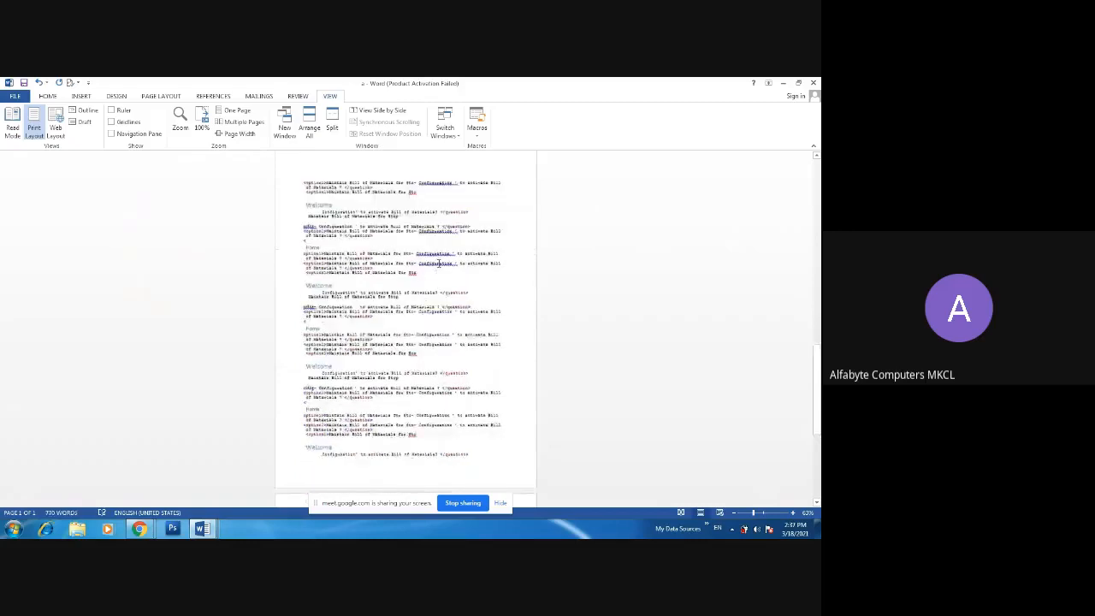
Look through the pages in One Page zoom and display them side by side with Multiple Pages.
{"action": "scroll", "coordinate": [283, 253], "scroll_direction": "up", "scroll_amount": 15}
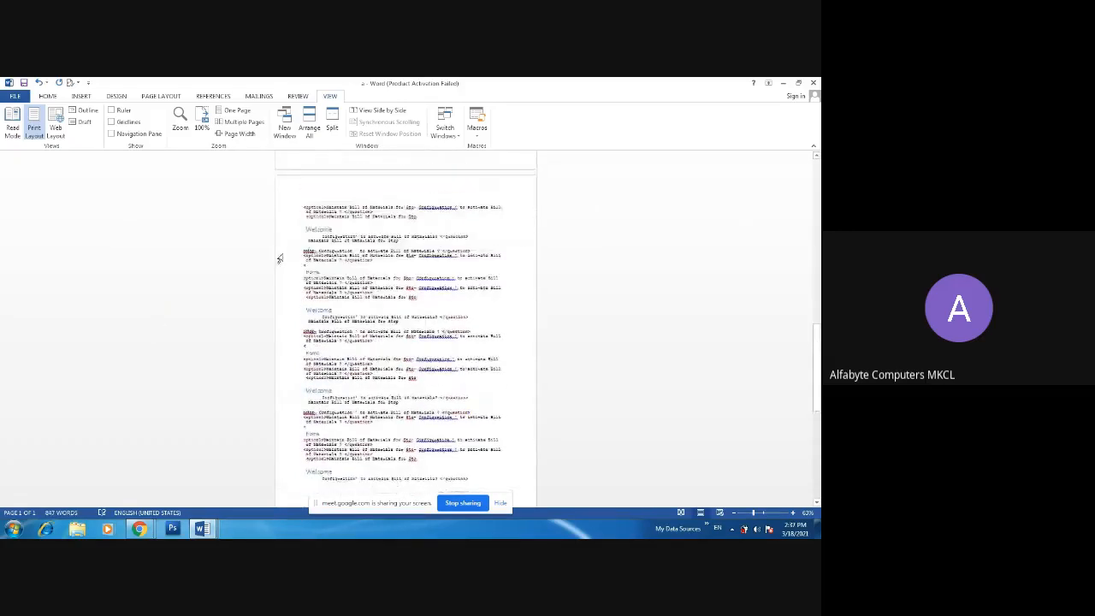
{"action": "scroll", "coordinate": [396, 246], "scroll_direction": "down", "scroll_amount": 6}
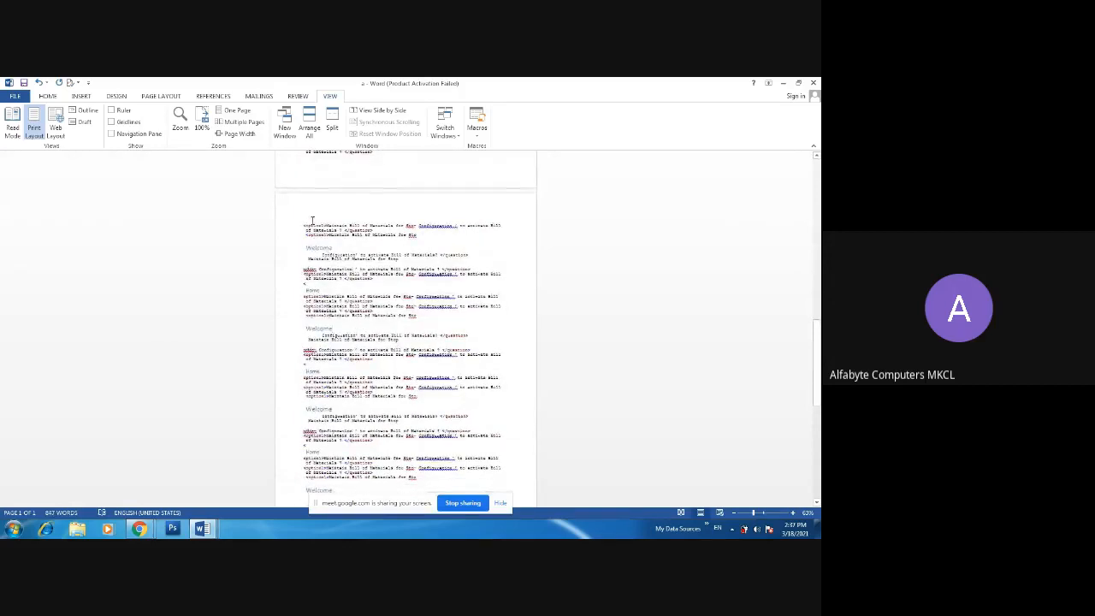
{"action": "scroll", "coordinate": [288, 176], "scroll_direction": "up", "scroll_amount": 3}
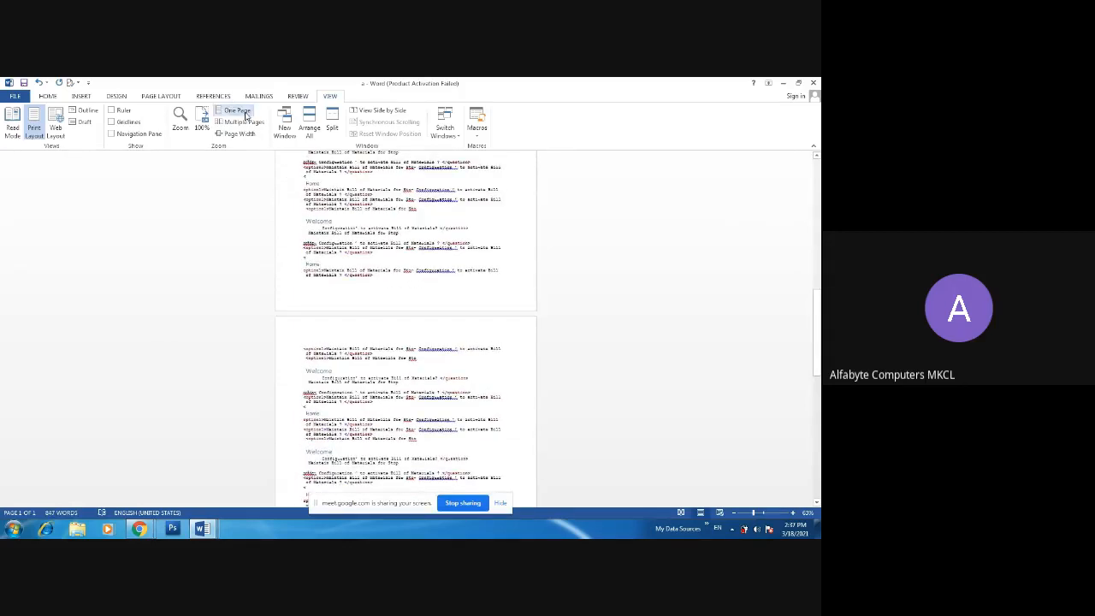
{"action": "scroll", "coordinate": [336, 185], "scroll_direction": "up", "scroll_amount": 4}
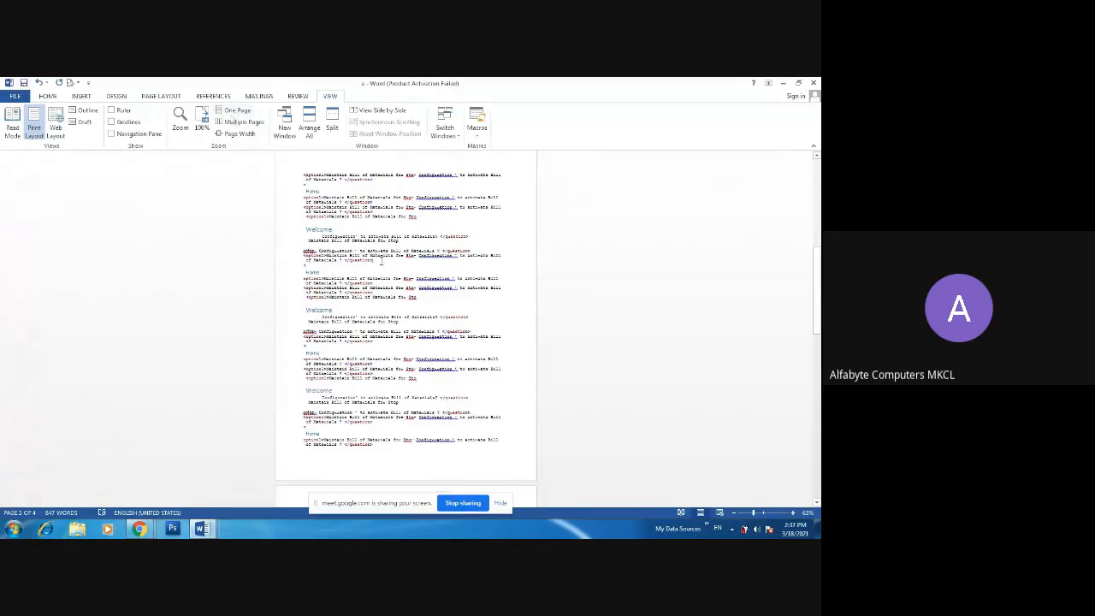
{"action": "left_click", "coordinate": [243, 124]}
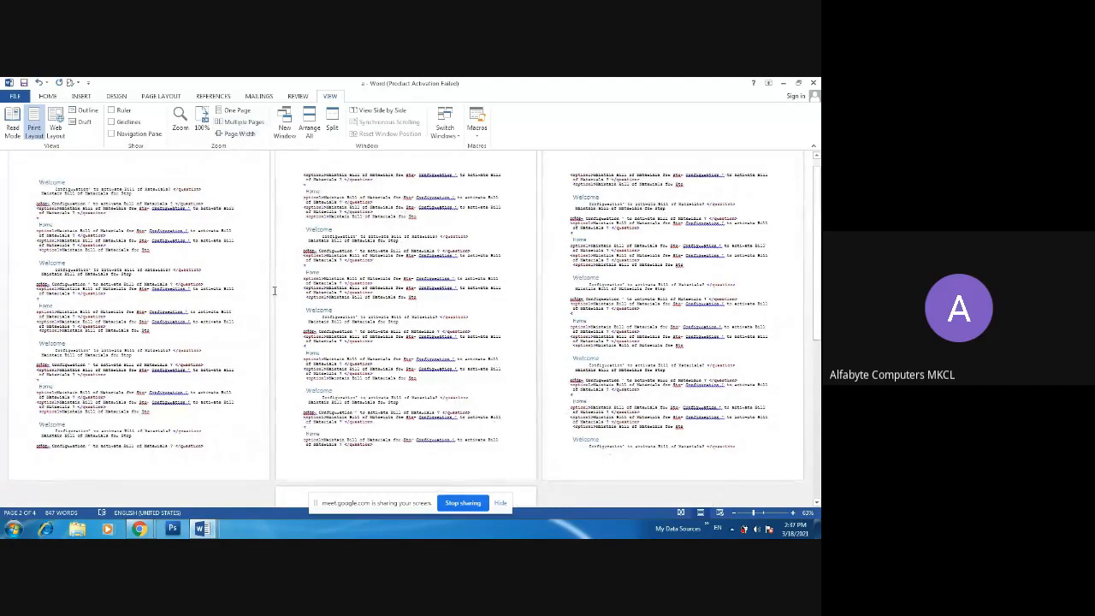
Alternate the document between Page Width and Multiple Pages zoom, finishing at Page Width.
{"action": "left_click", "coordinate": [240, 135]}
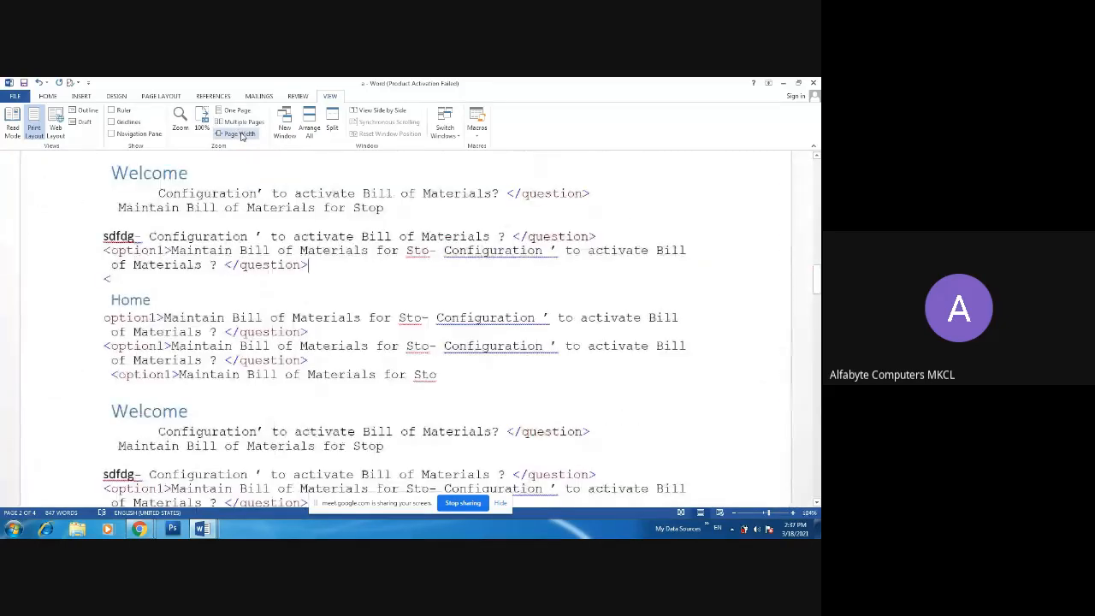
{"action": "left_click", "coordinate": [245, 123]}
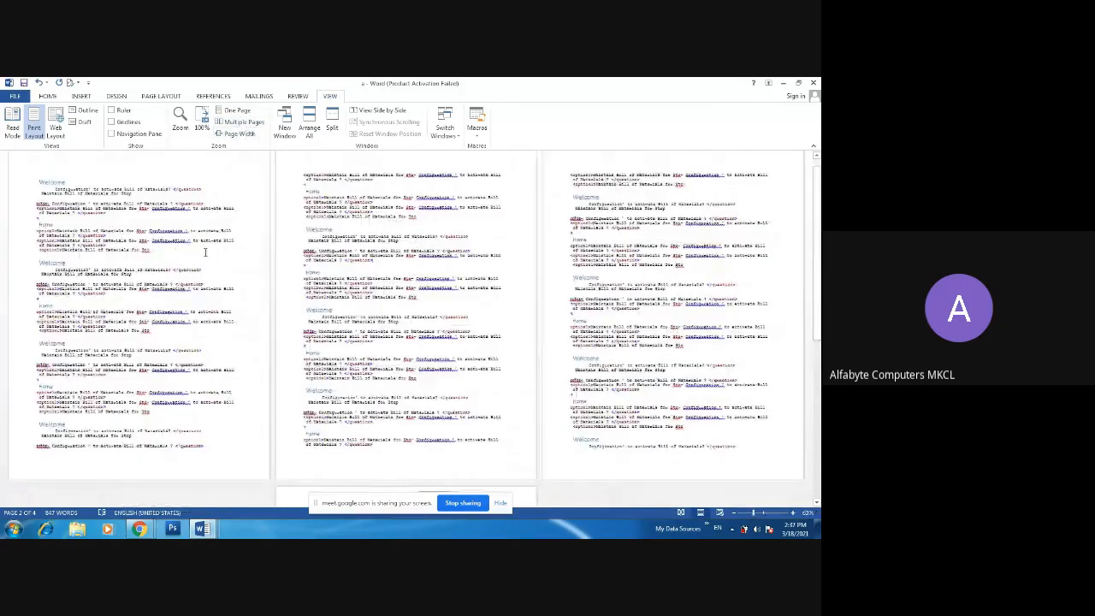
{"action": "left_click", "coordinate": [240, 135]}
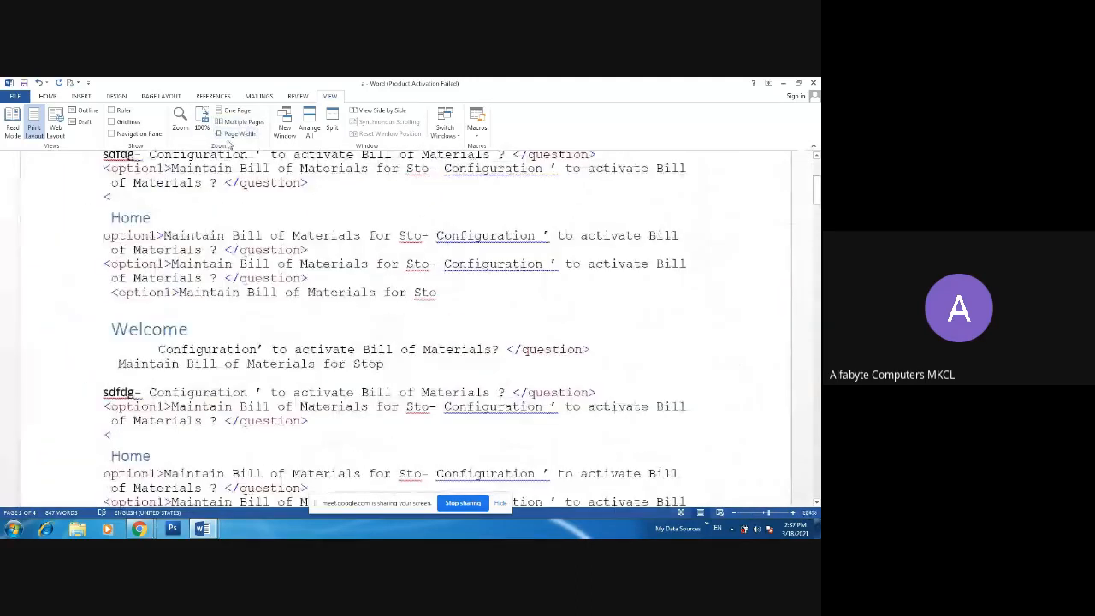
{"action": "left_click", "coordinate": [243, 124]}
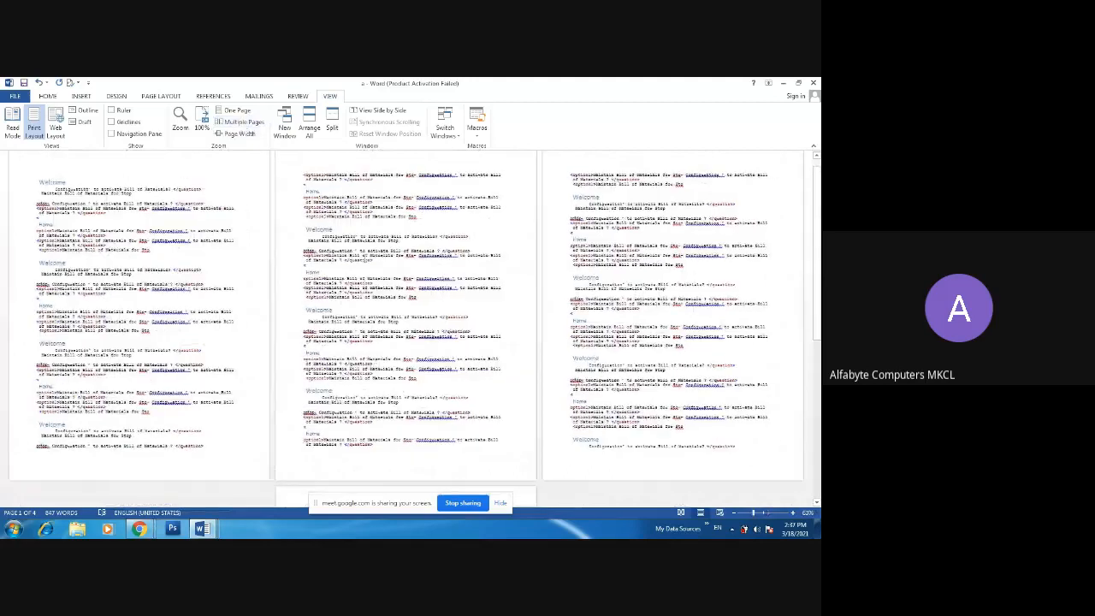
{"action": "left_click", "coordinate": [237, 135]}
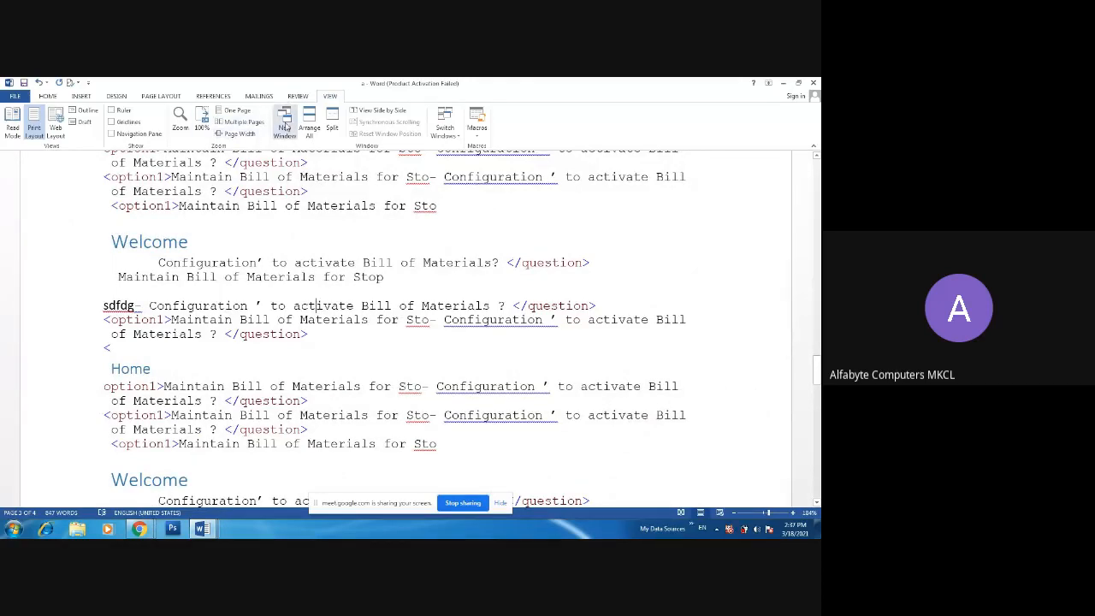
Open additional new windows of the same document.
{"action": "left_click", "coordinate": [285, 134]}
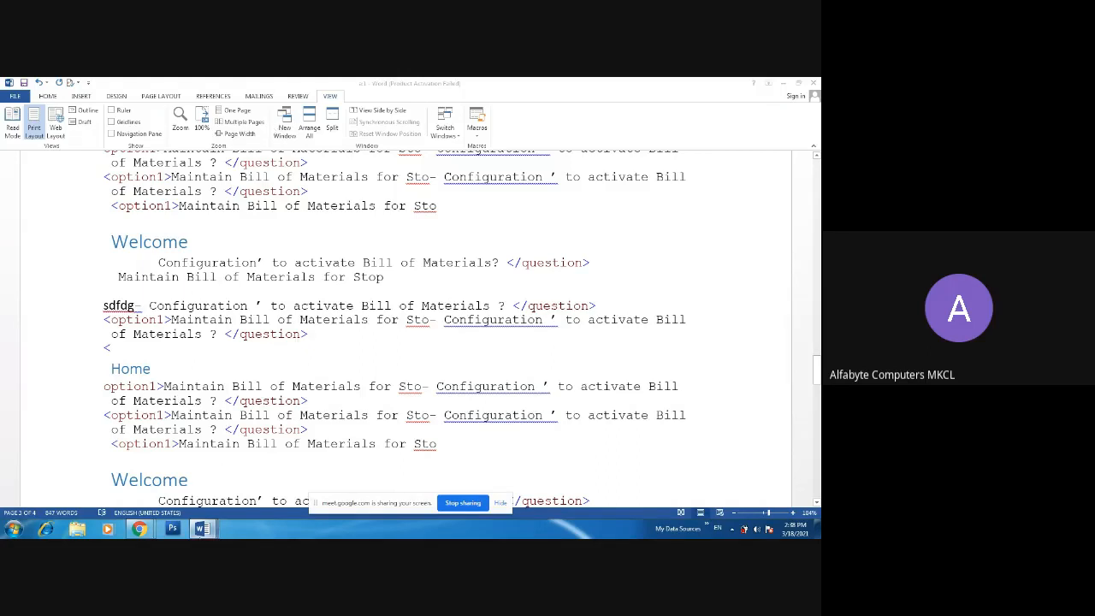
{"action": "mouse_move", "coordinate": [203, 529]}
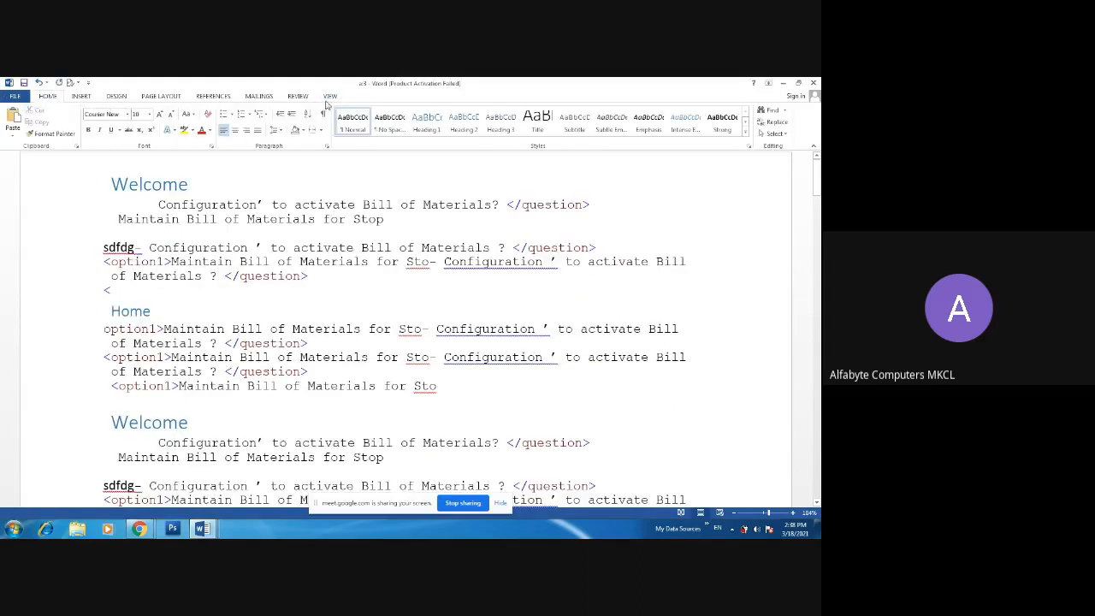
{"action": "left_click", "coordinate": [329, 96]}
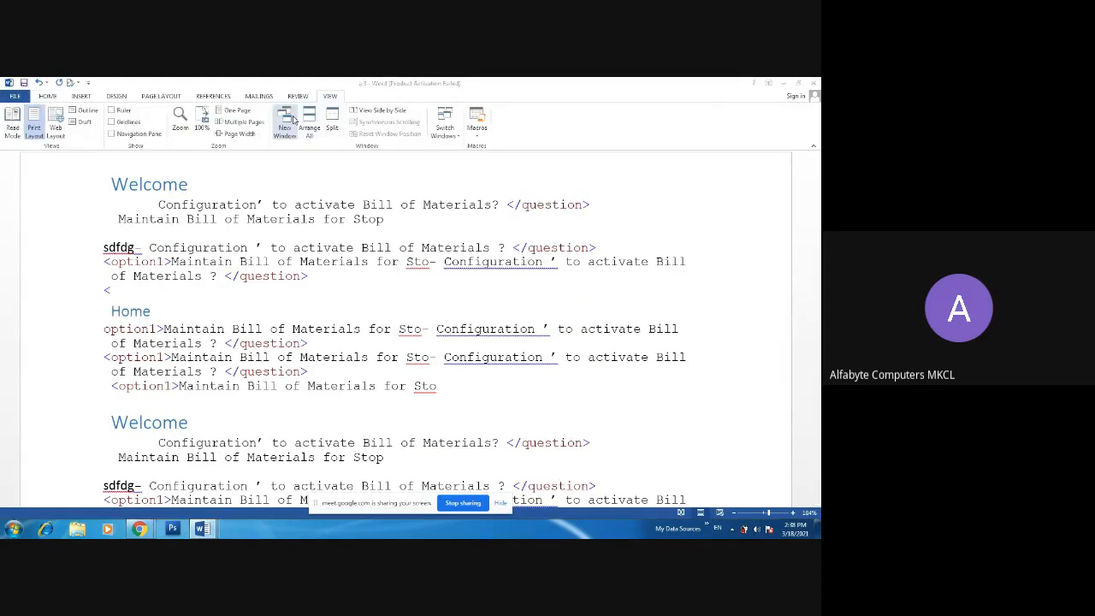
{"action": "left_click", "coordinate": [289, 119]}
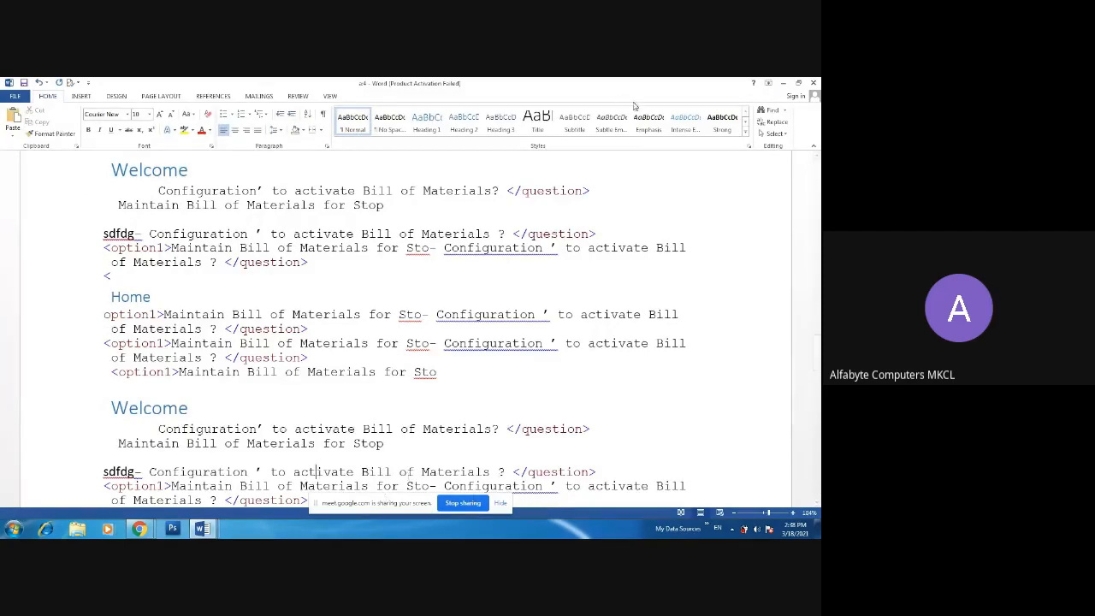
Close the newest window of the document and the project_report document.
{"action": "left_click", "coordinate": [815, 89]}
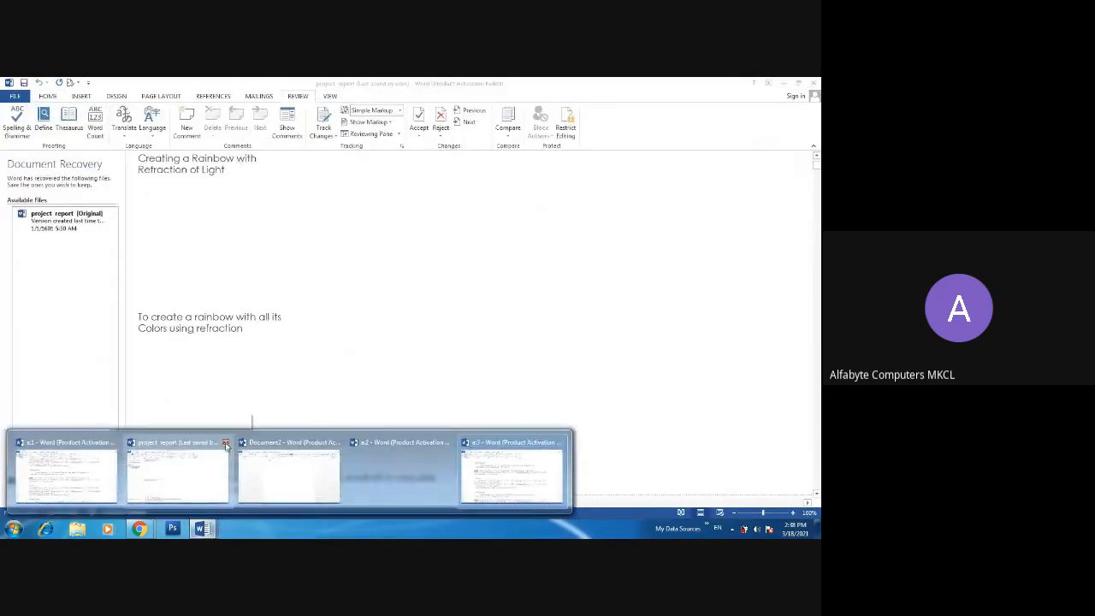
{"action": "left_click", "coordinate": [225, 443]}
{"action": "left_click", "coordinate": [411, 324]}
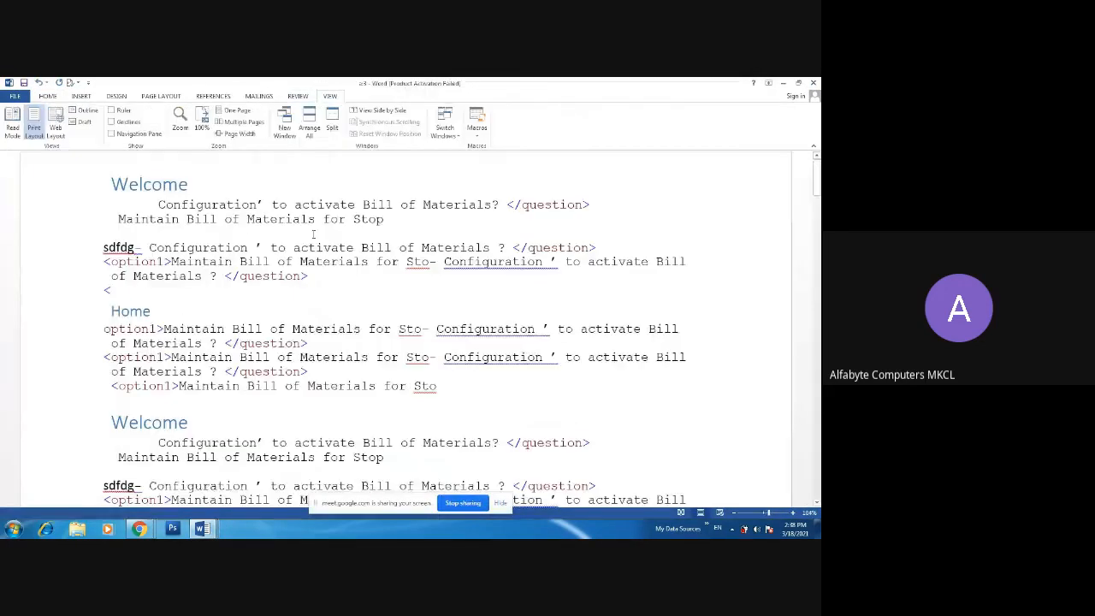
Open another new window of the document and arrange all open Word windows from the a:3 window.
{"action": "left_click", "coordinate": [285, 128]}
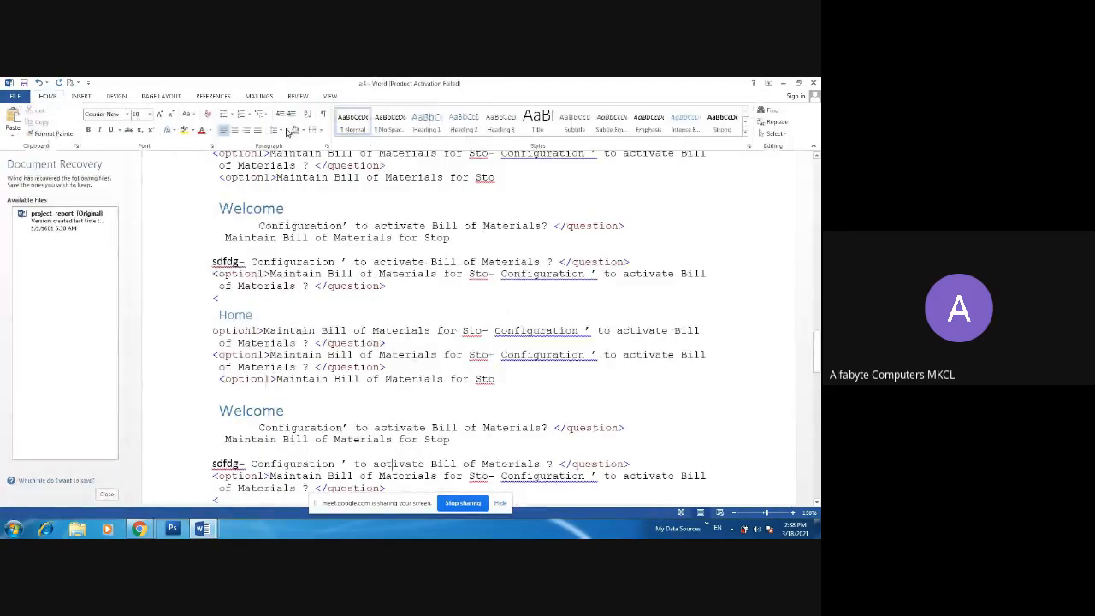
{"action": "mouse_move", "coordinate": [205, 531]}
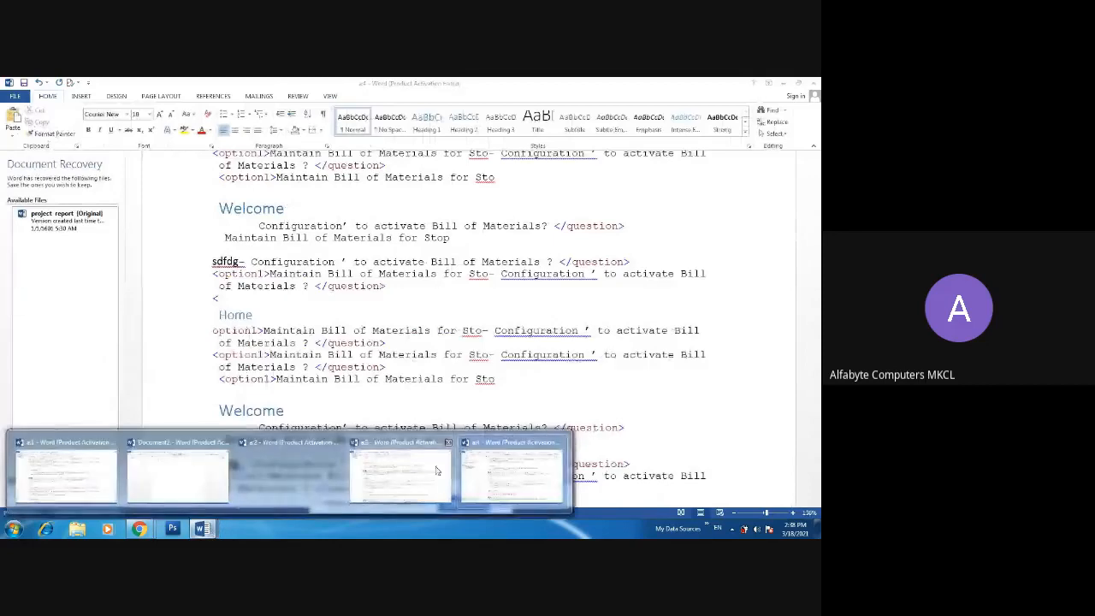
{"action": "left_click", "coordinate": [420, 482]}
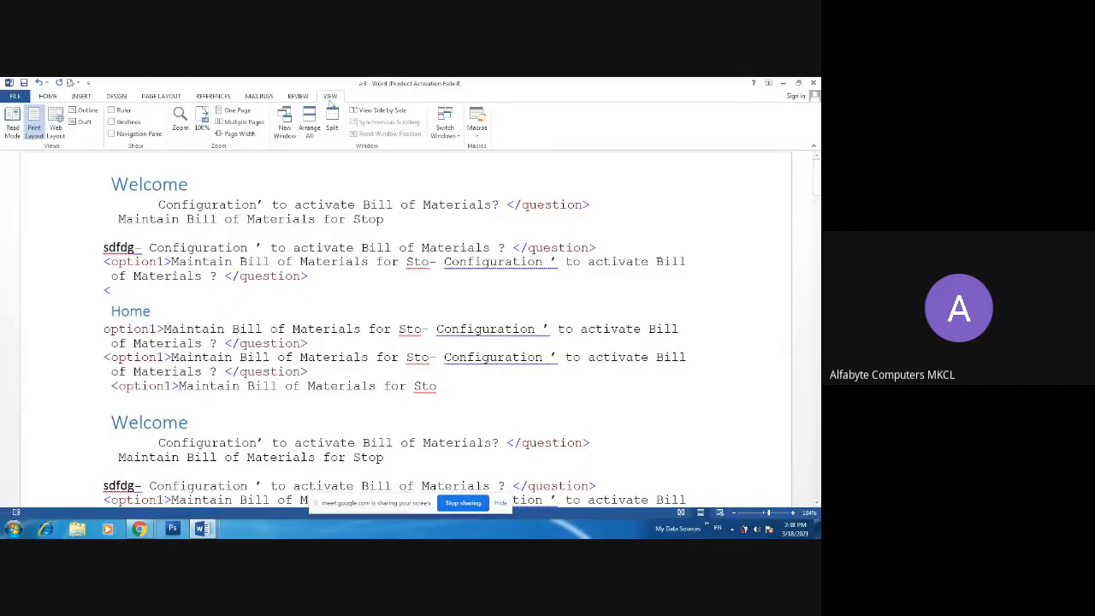
{"action": "left_click", "coordinate": [308, 131]}
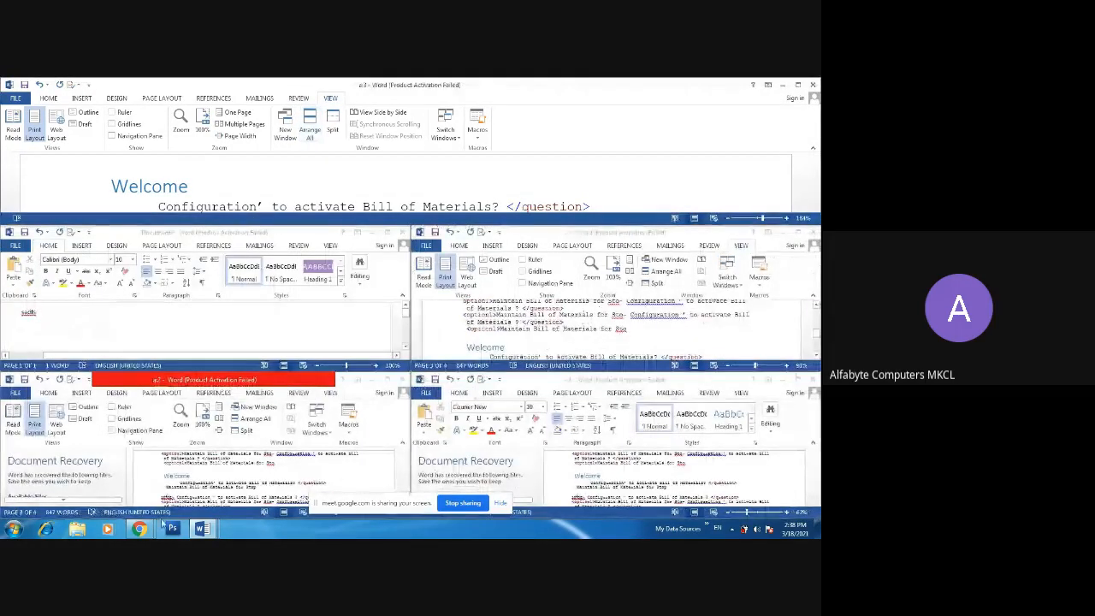
{"action": "mouse_move", "coordinate": [202, 529]}
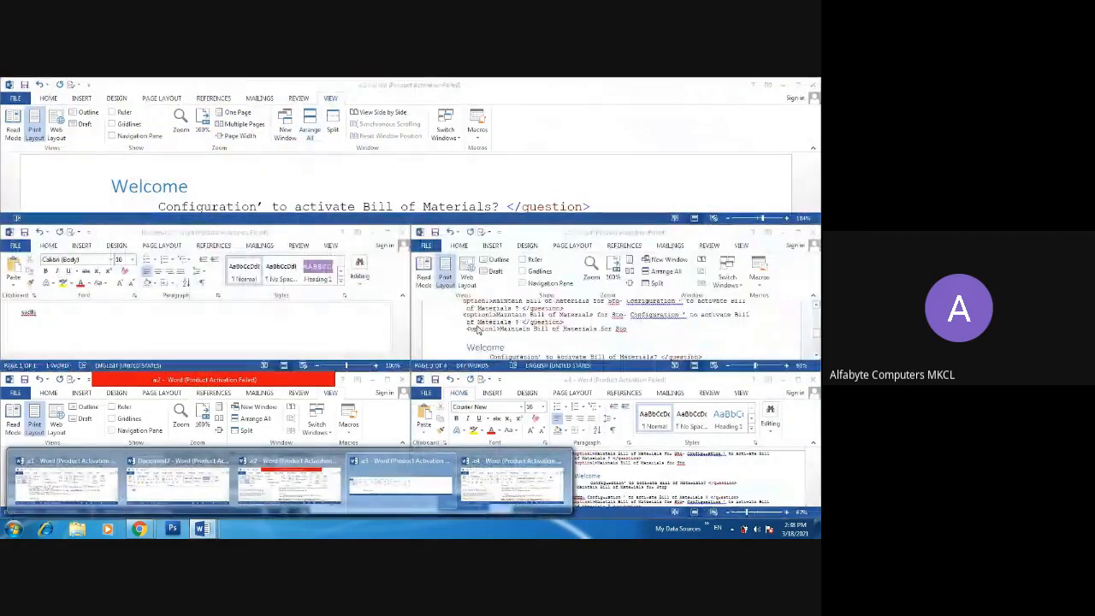
{"action": "left_click", "coordinate": [438, 82]}
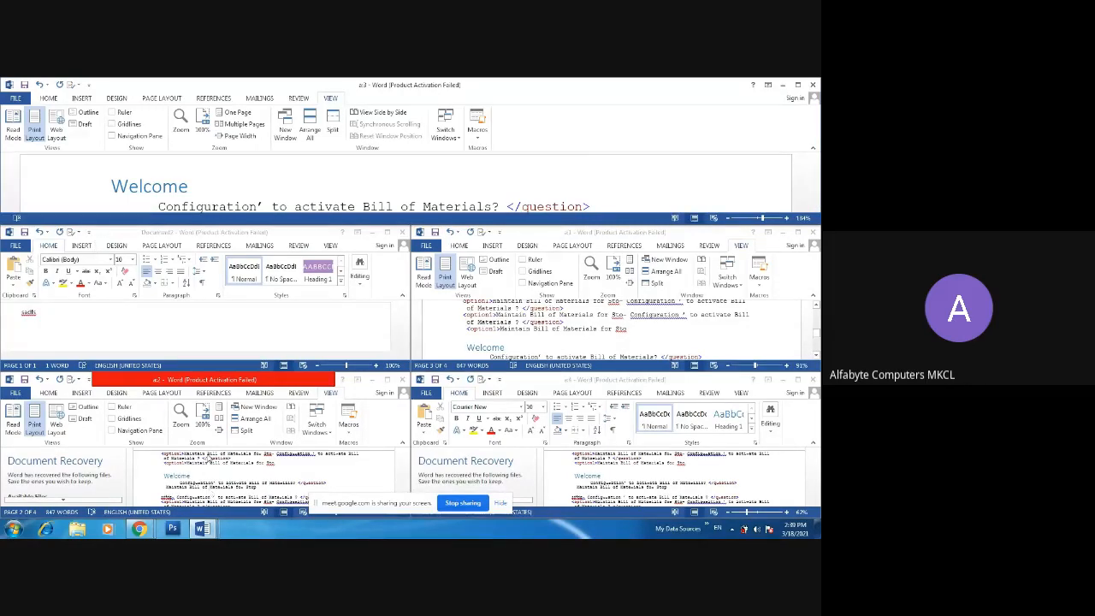
Look through the text in the tiled a:2, a:1 and Document2 windows by activating each one.
{"action": "scroll", "coordinate": [214, 467], "scroll_direction": "down", "scroll_amount": 3}
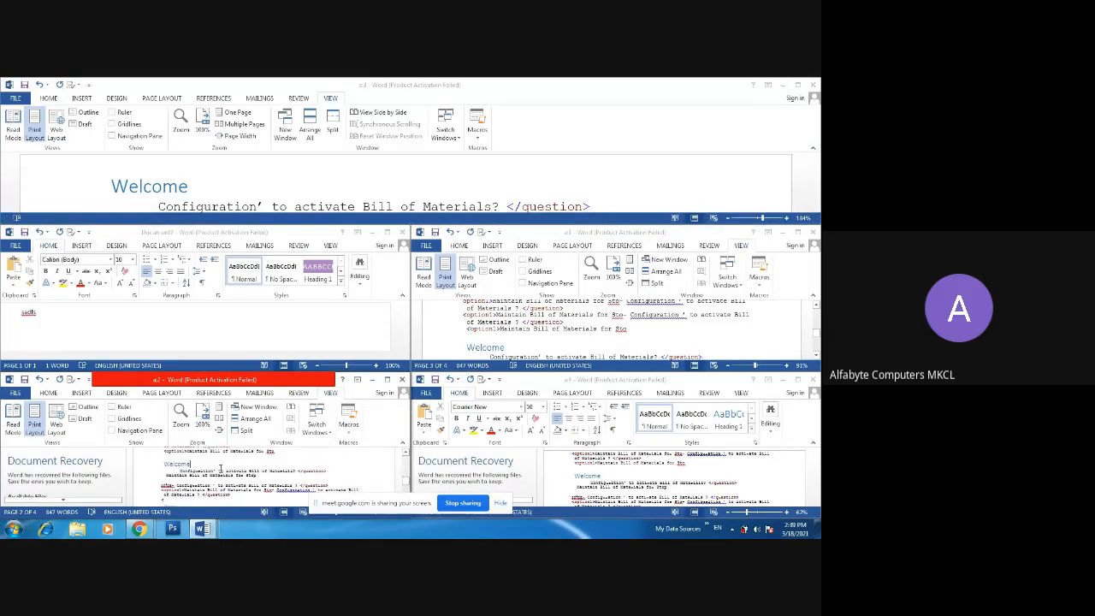
{"action": "left_click", "coordinate": [523, 314]}
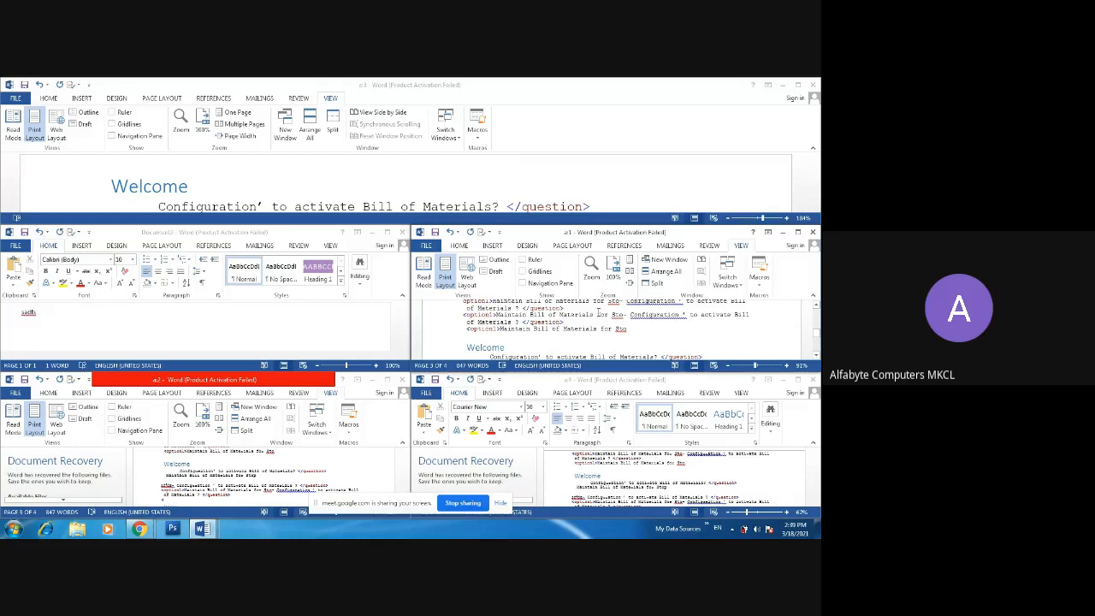
{"action": "scroll", "coordinate": [608, 317], "scroll_direction": "down", "scroll_amount": 1}
{"action": "scroll", "coordinate": [565, 321], "scroll_direction": "up", "scroll_amount": 1}
{"action": "scroll", "coordinate": [516, 325], "scroll_direction": "up", "scroll_amount": 1}
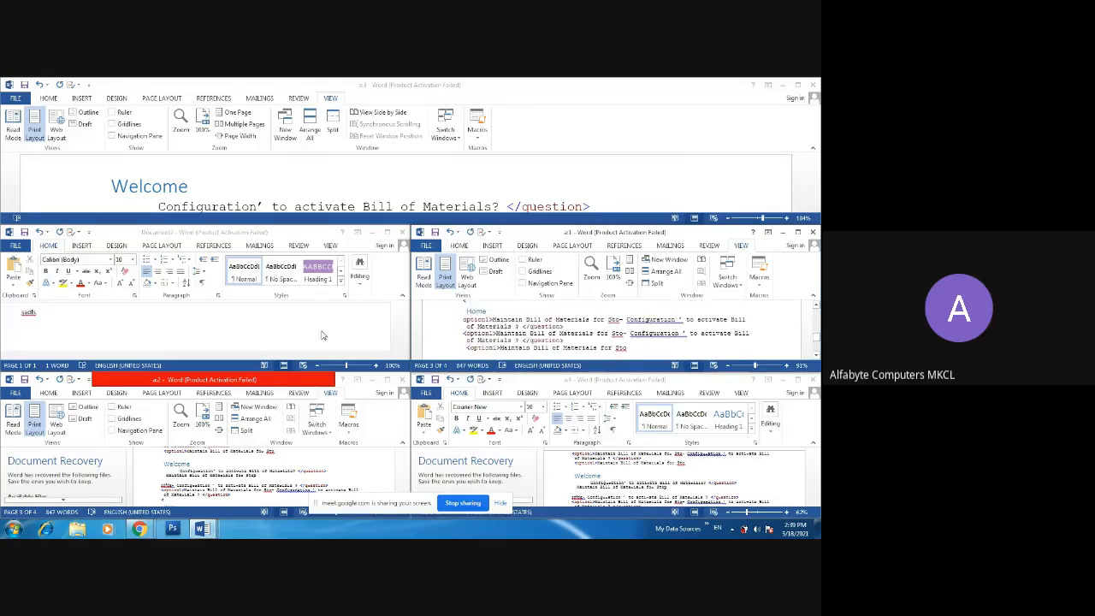
{"action": "left_click", "coordinate": [316, 315]}
{"action": "scroll", "coordinate": [146, 330], "scroll_direction": "down", "scroll_amount": 1}
{"action": "left_click", "coordinate": [190, 464]}
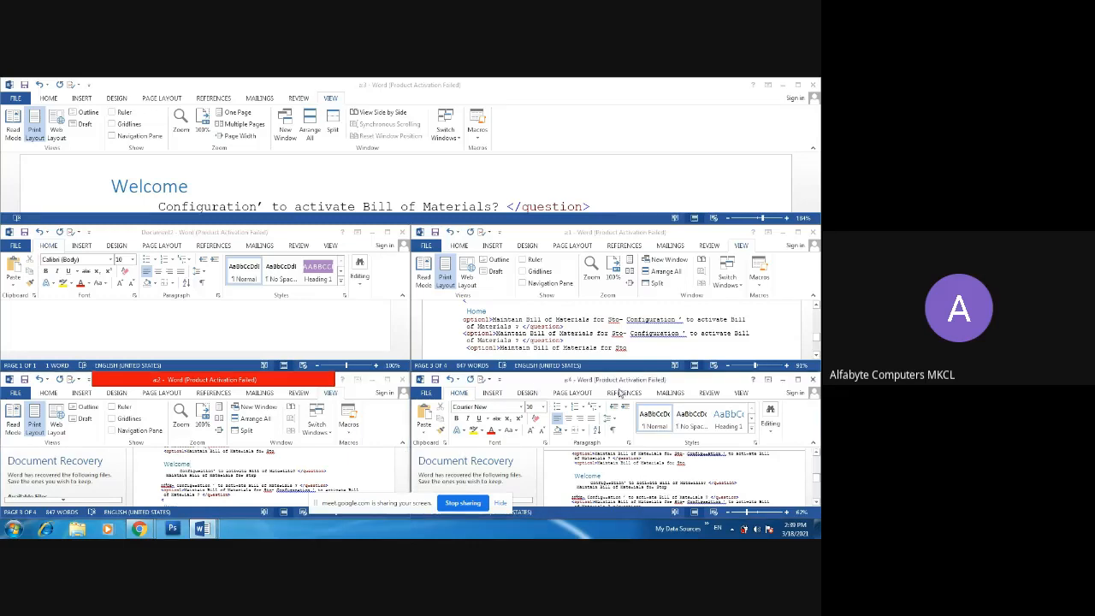
Bring up the viewing and window commands in the a:4 window.
{"action": "left_click", "coordinate": [668, 393]}
{"action": "left_click", "coordinate": [715, 392]}
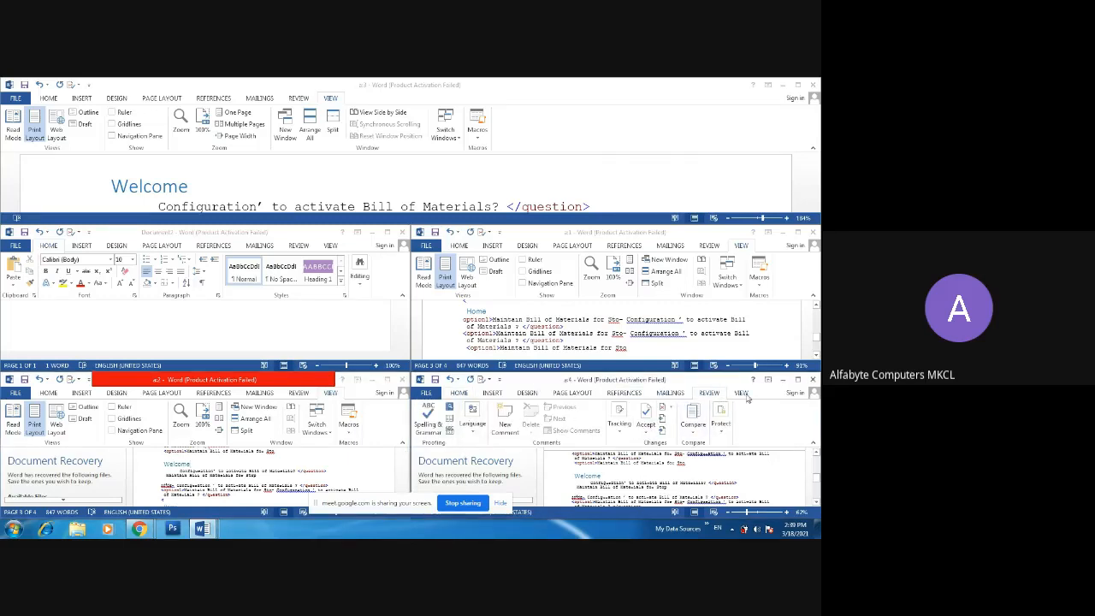
{"action": "left_click", "coordinate": [744, 395]}
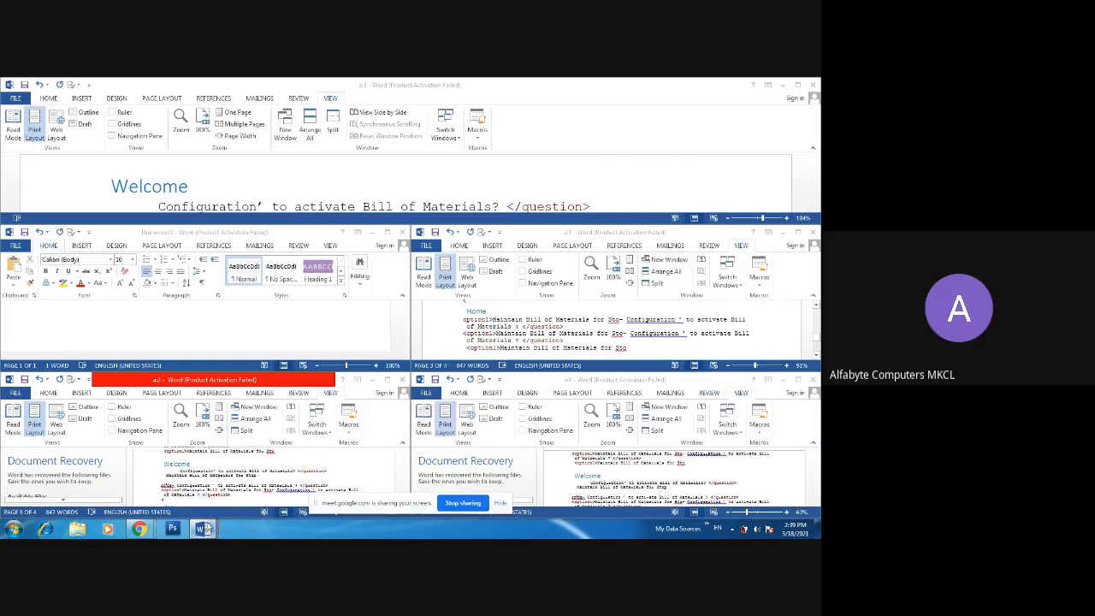
Switch among the tiled windows, ending in a:3, and look through the passage there.
{"action": "mouse_move", "coordinate": [203, 529]}
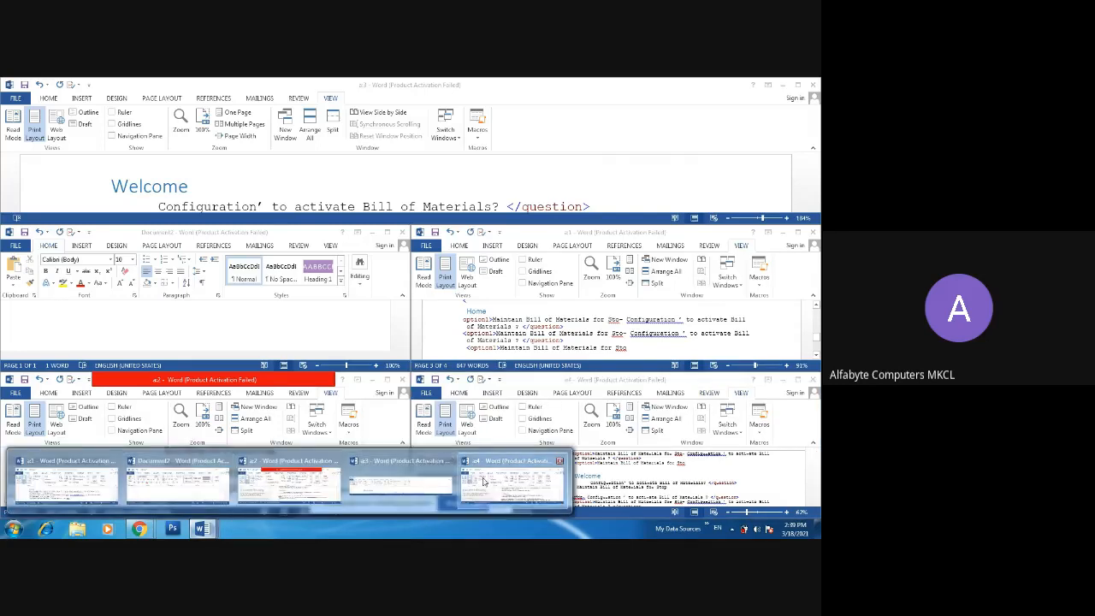
{"action": "left_click", "coordinate": [394, 479]}
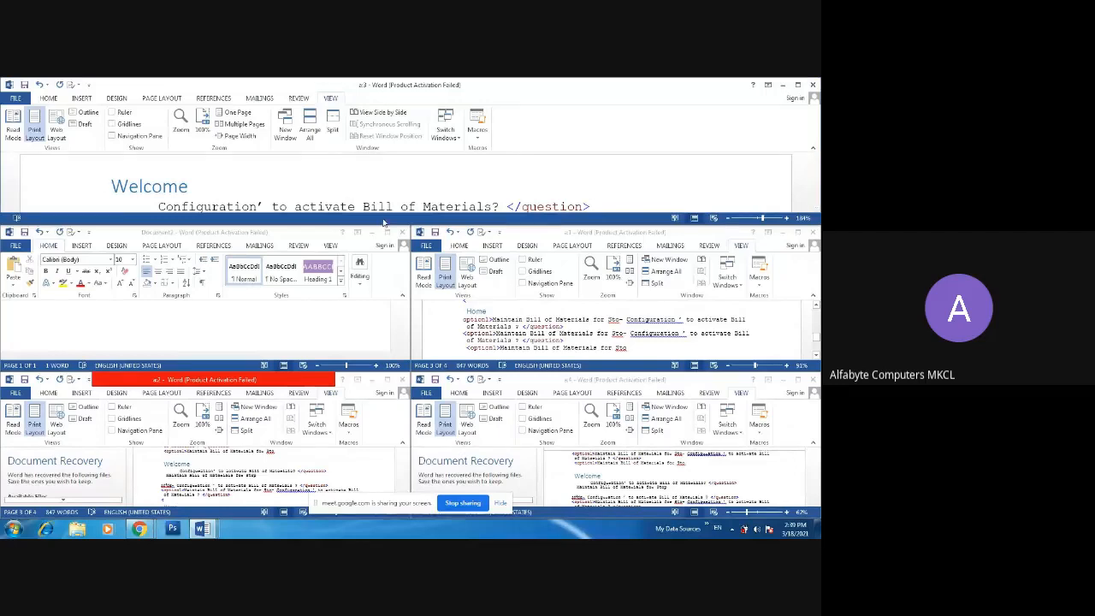
{"action": "left_click", "coordinate": [371, 413]}
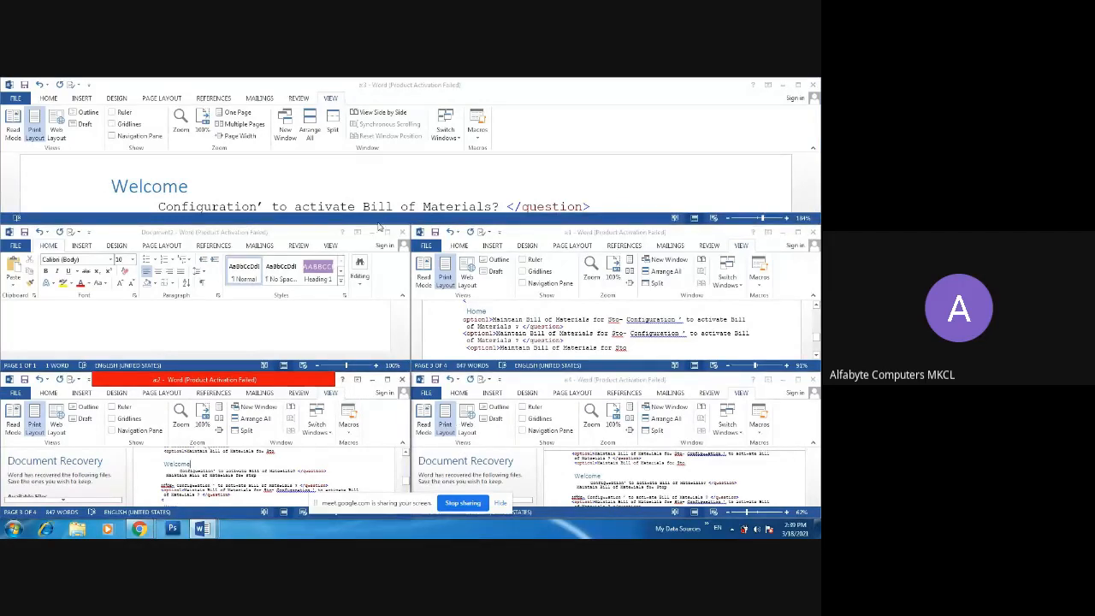
{"action": "left_click", "coordinate": [338, 109]}
{"action": "left_click", "coordinate": [288, 287]}
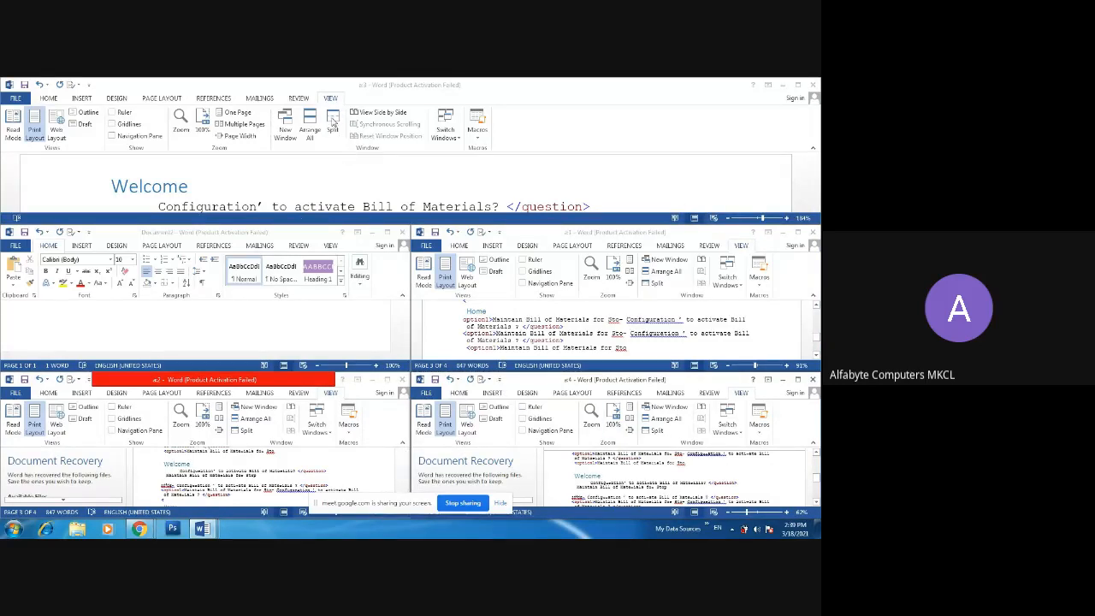
{"action": "left_click", "coordinate": [366, 205]}
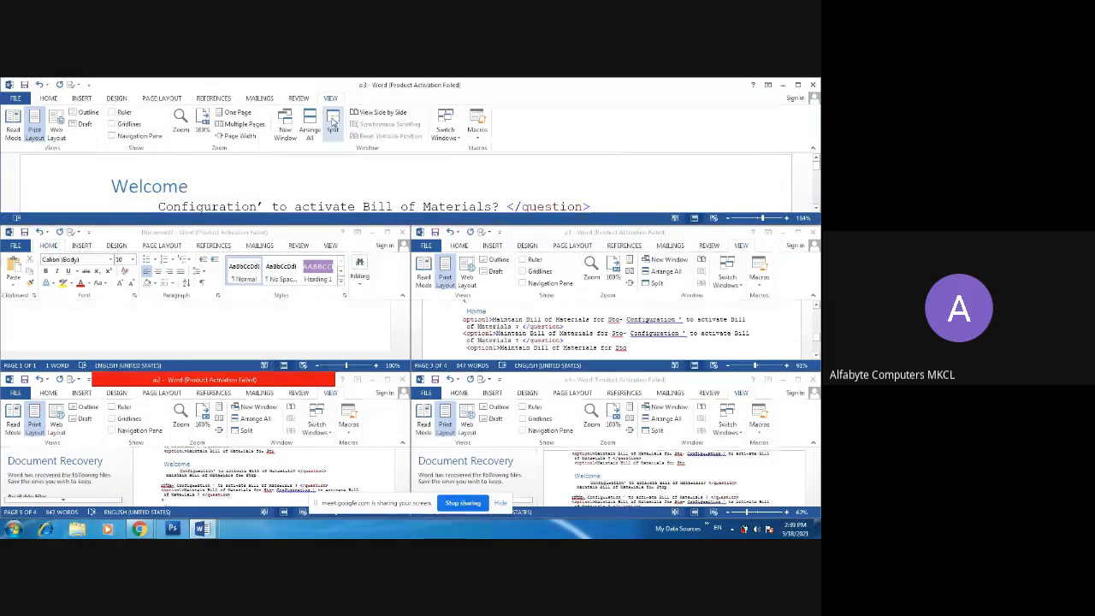
{"action": "scroll", "coordinate": [360, 193], "scroll_direction": "down", "scroll_amount": 3}
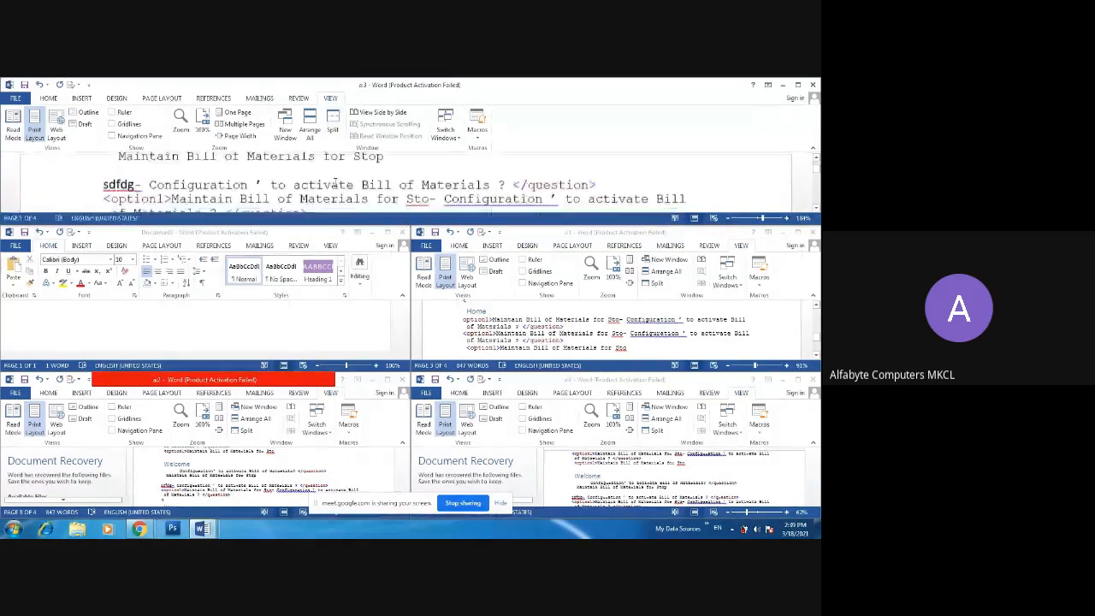
{"action": "scroll", "coordinate": [334, 180], "scroll_direction": "up", "scroll_amount": 2}
{"action": "scroll", "coordinate": [343, 184], "scroll_direction": "down", "scroll_amount": 4}
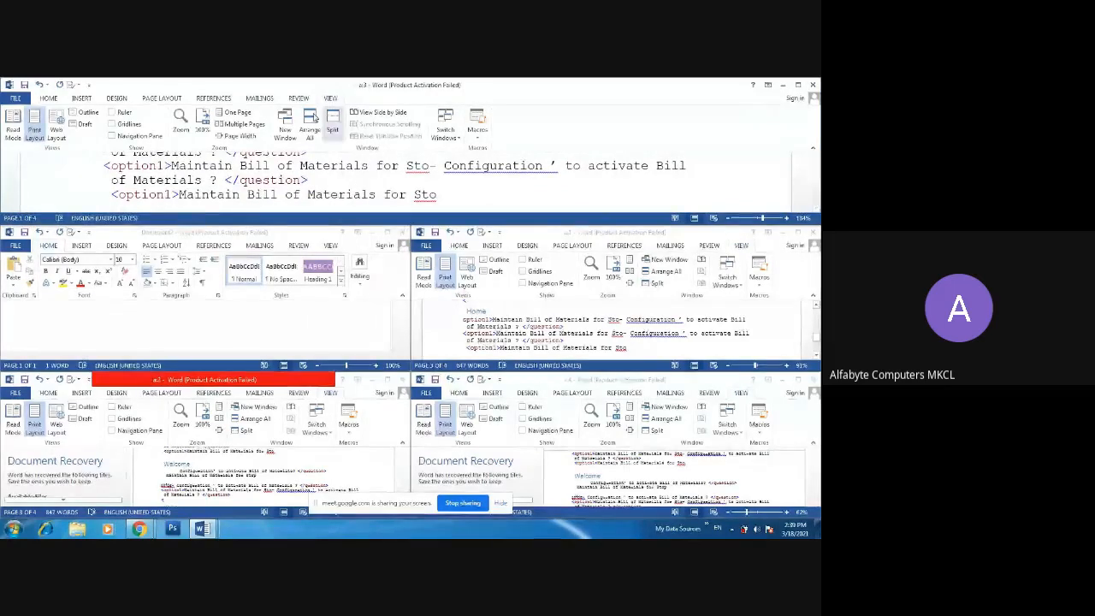
Close the a:3, a:1 and Document2 windows, discarding the changes in Document2.
{"action": "left_click", "coordinate": [285, 132]}
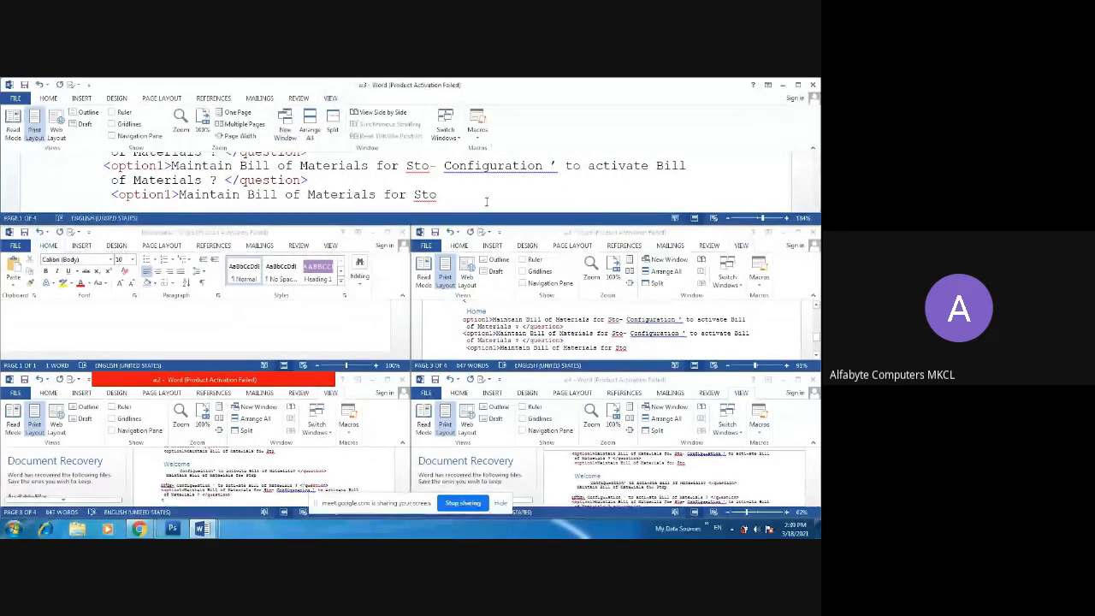
{"action": "left_click", "coordinate": [808, 86]}
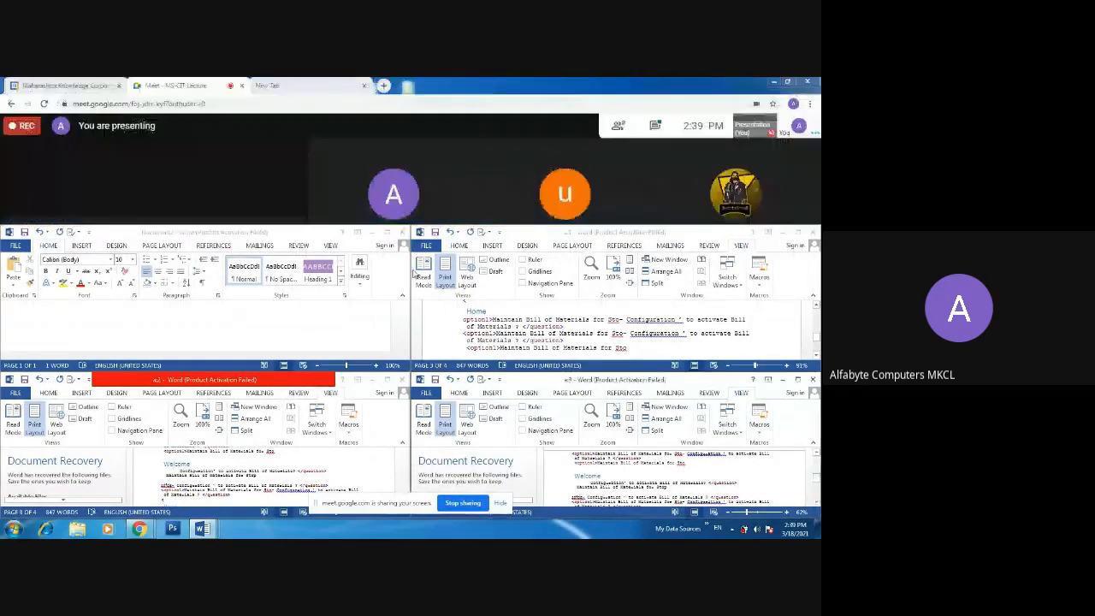
{"action": "left_click", "coordinate": [813, 232]}
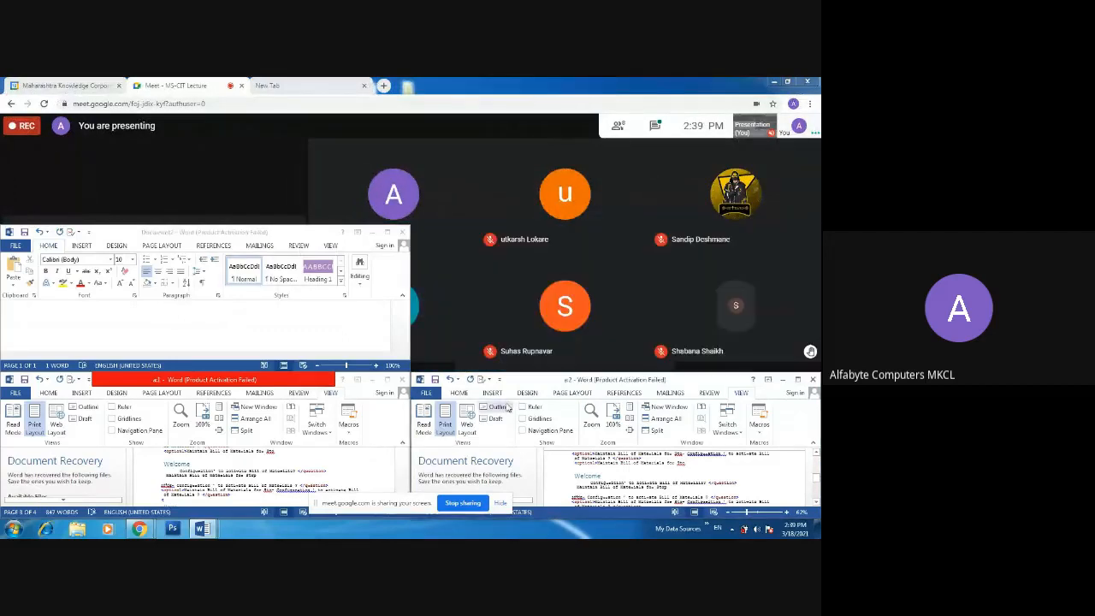
{"action": "left_click", "coordinate": [402, 232]}
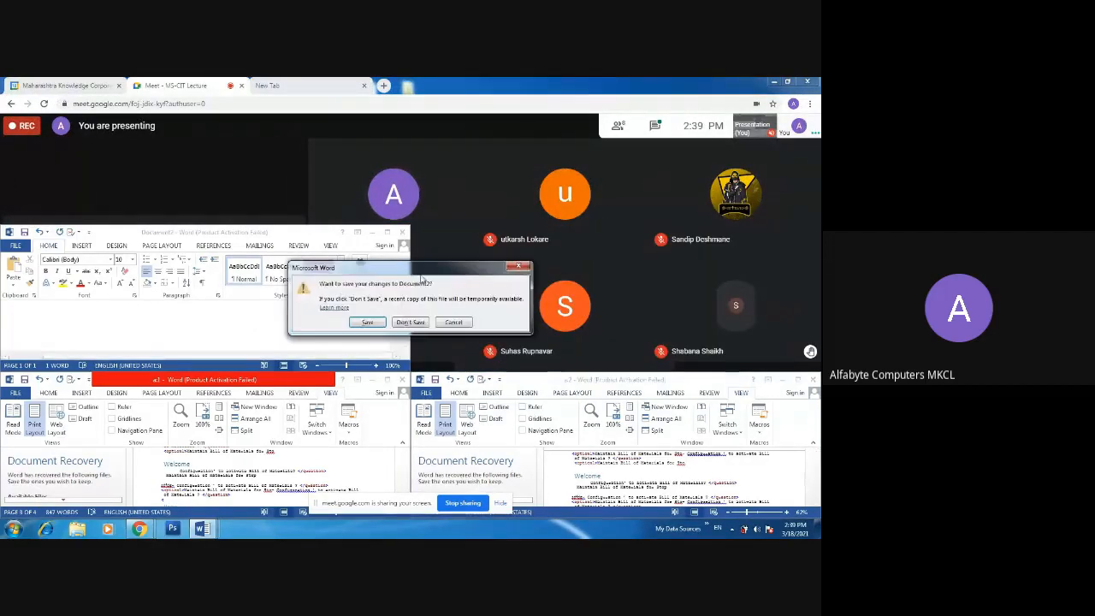
{"action": "left_click", "coordinate": [410, 322]}
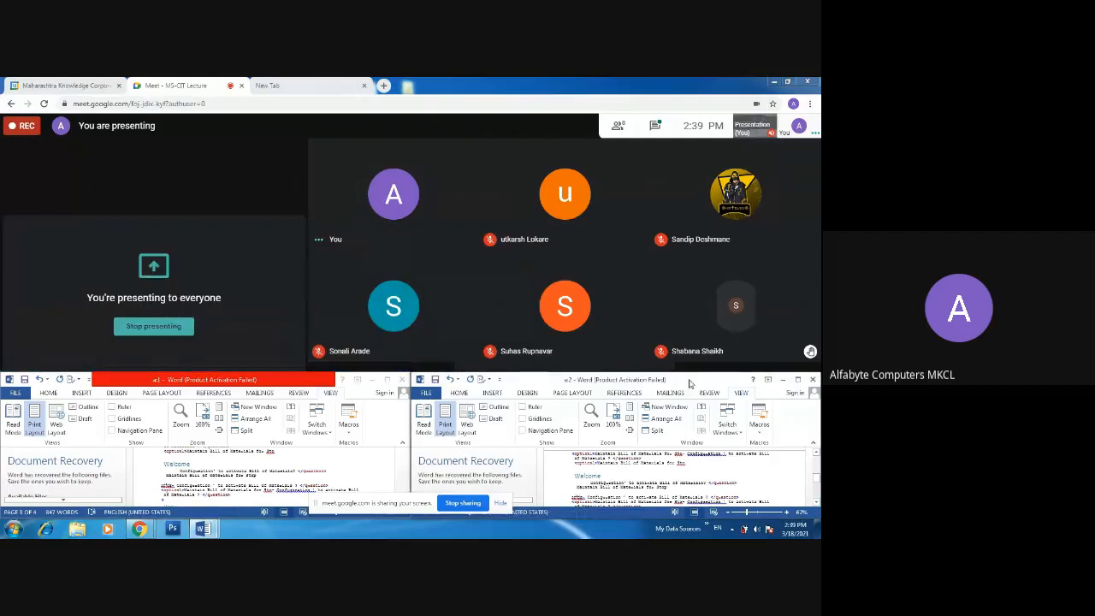
Maximize the a:2 window and view it side by side with the a:1 window.
{"action": "double_click", "coordinate": [690, 383]}
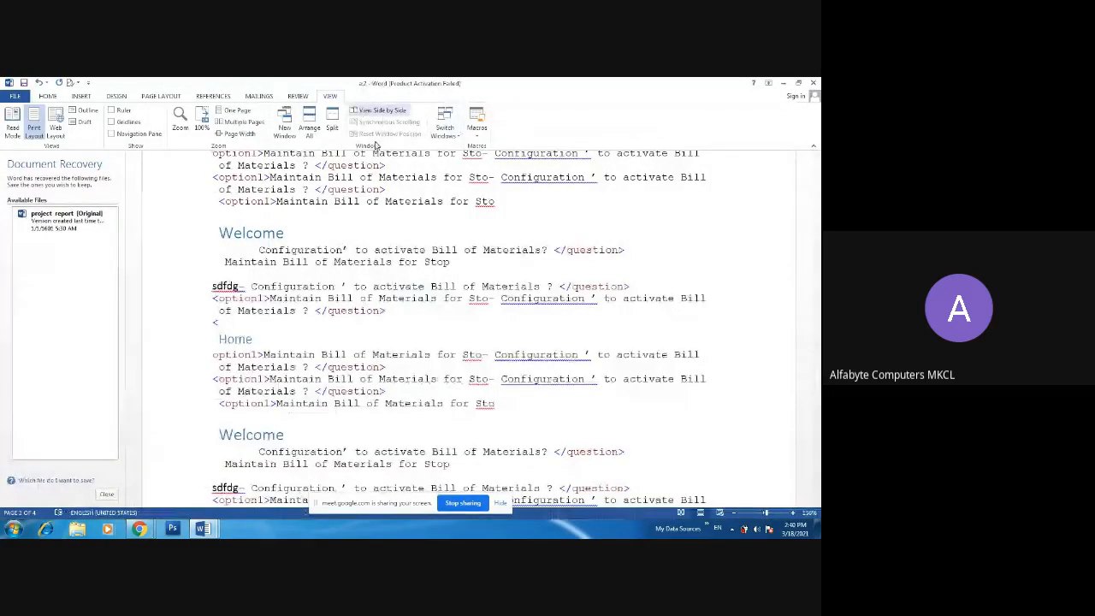
{"action": "scroll", "coordinate": [311, 310], "scroll_direction": "down", "scroll_amount": 5}
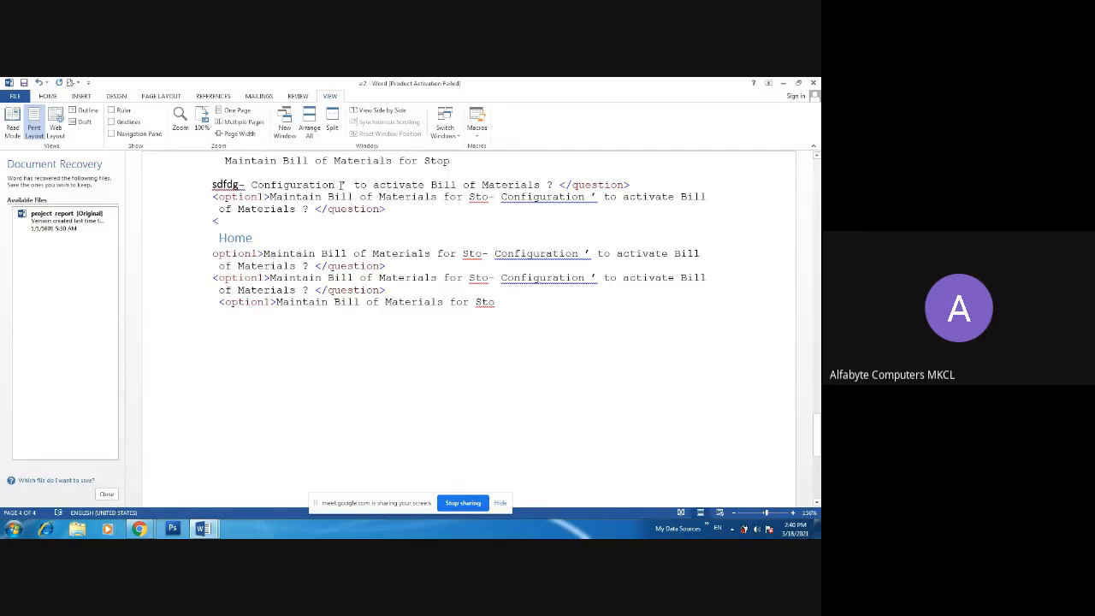
{"action": "left_click", "coordinate": [396, 110]}
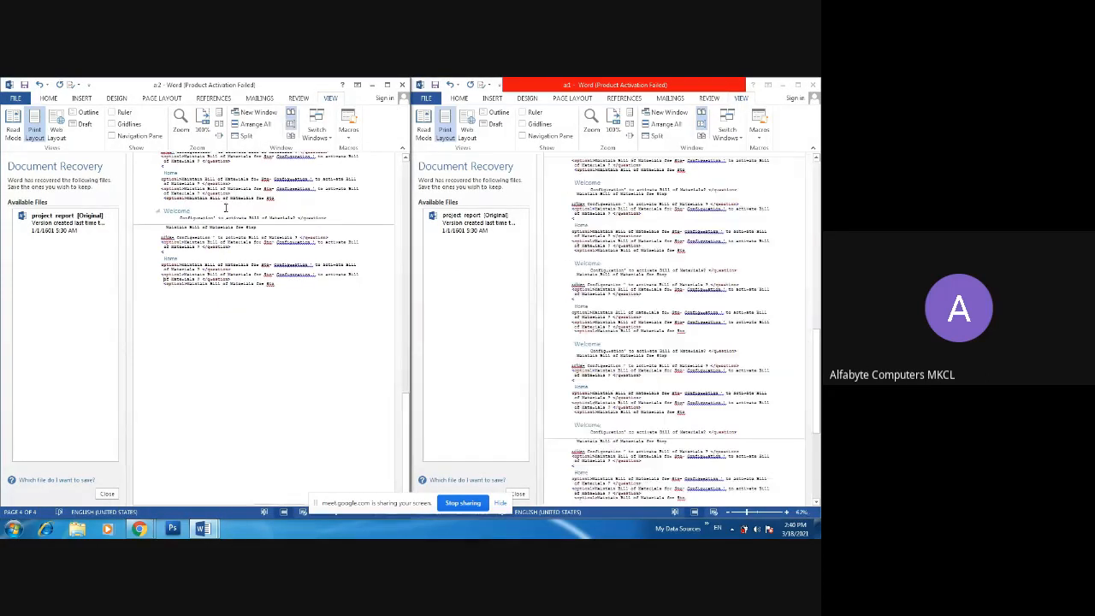
Add a one-word line below the last paragraph in the a:1 window and split the a:2 window into two panes.
{"action": "scroll", "coordinate": [255, 224], "scroll_direction": "down", "scroll_amount": 5}
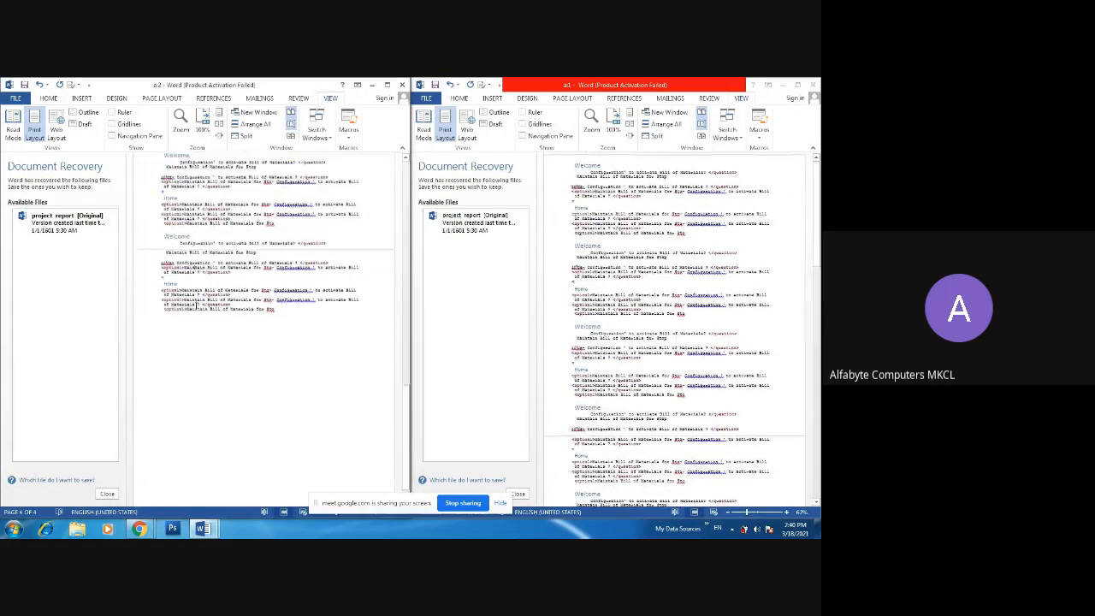
{"action": "left_click", "coordinate": [663, 236]}
{"action": "scroll", "coordinate": [686, 295], "scroll_direction": "down", "scroll_amount": 3}
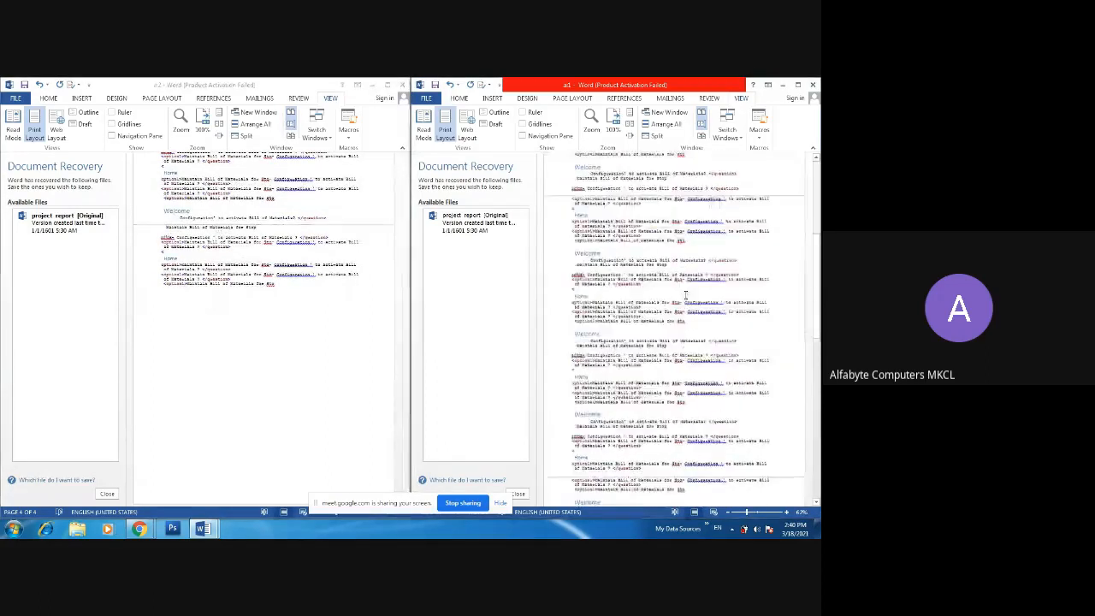
{"action": "scroll", "coordinate": [686, 295], "scroll_direction": "down", "scroll_amount": 3}
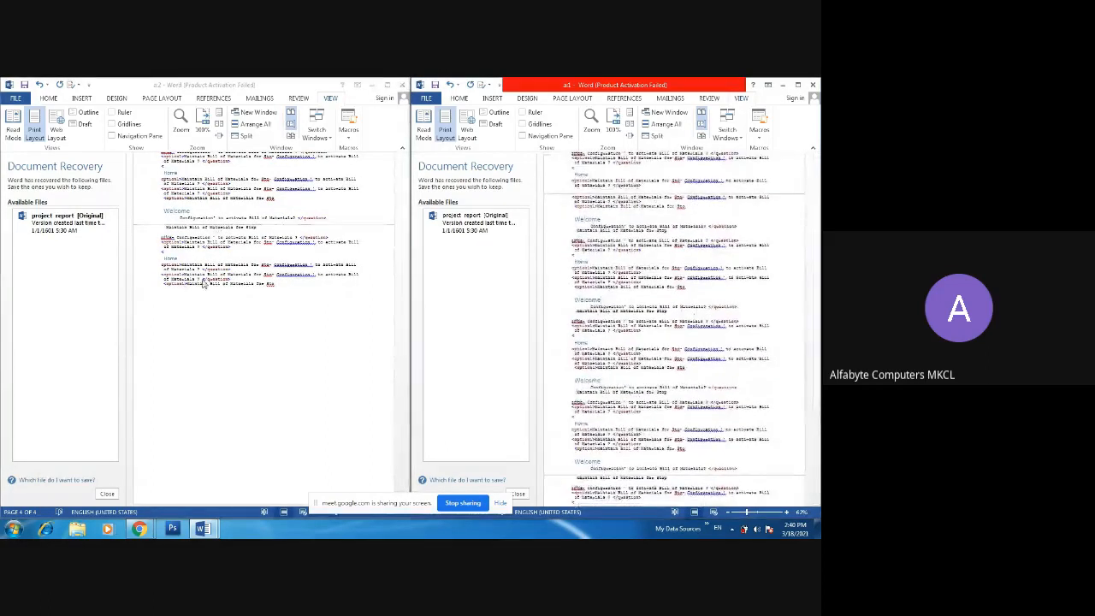
{"action": "left_click", "coordinate": [229, 329]}
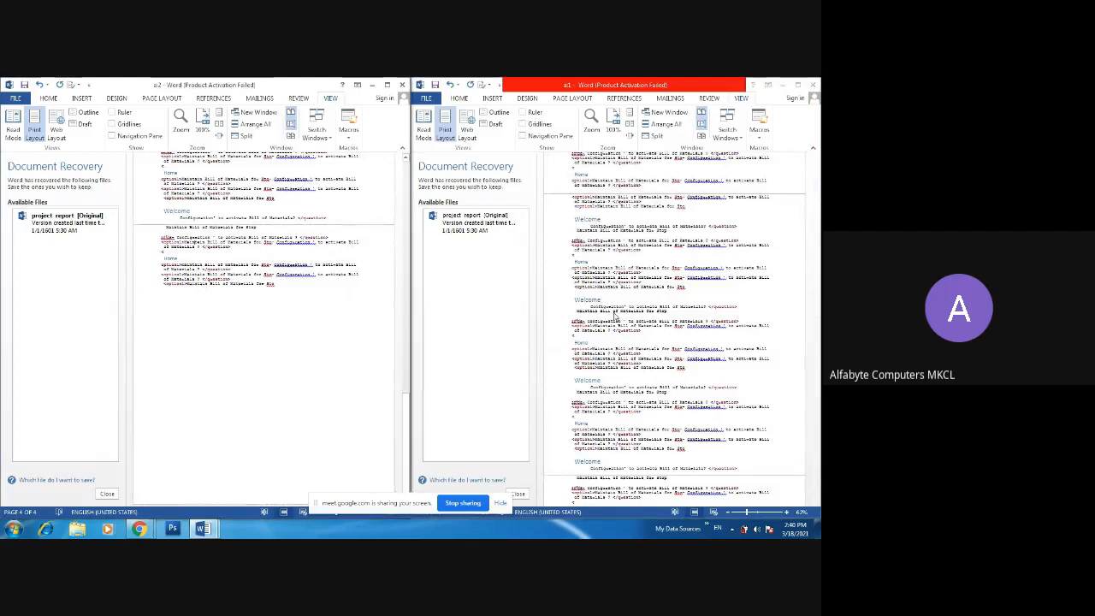
{"action": "scroll", "coordinate": [614, 315], "scroll_direction": "down", "scroll_amount": 3}
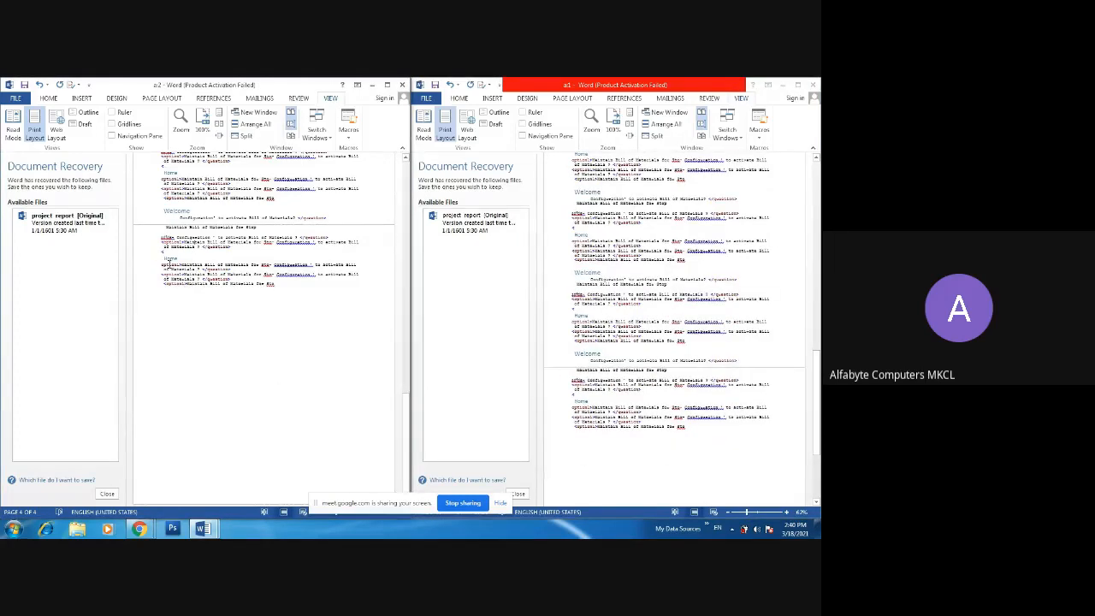
{"action": "left_click", "coordinate": [693, 428]}
{"action": "key", "text": "Return"}
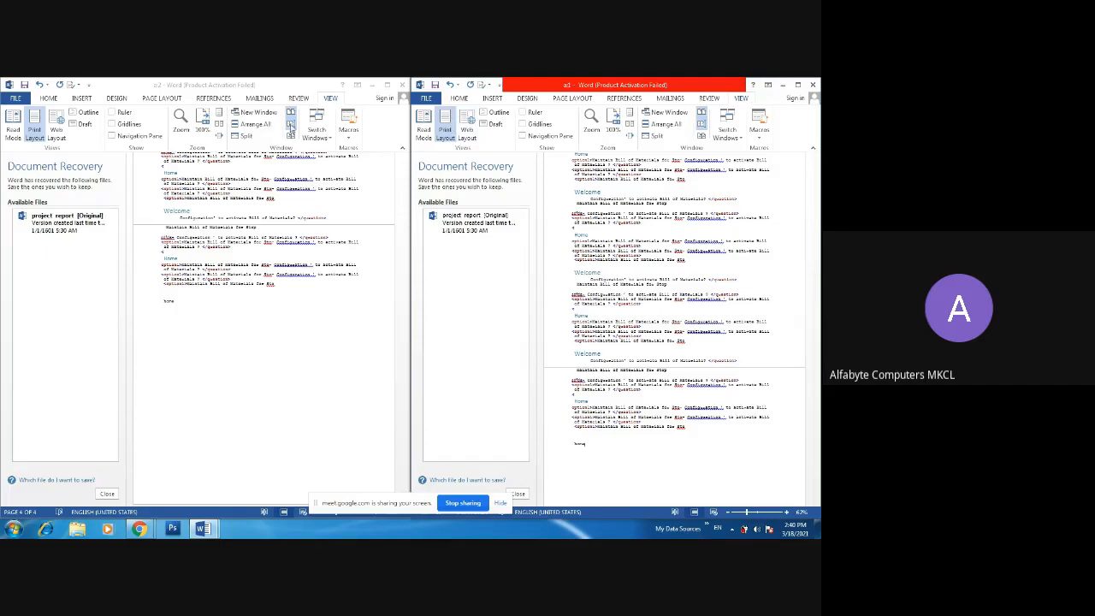
{"action": "left_click", "coordinate": [247, 137]}
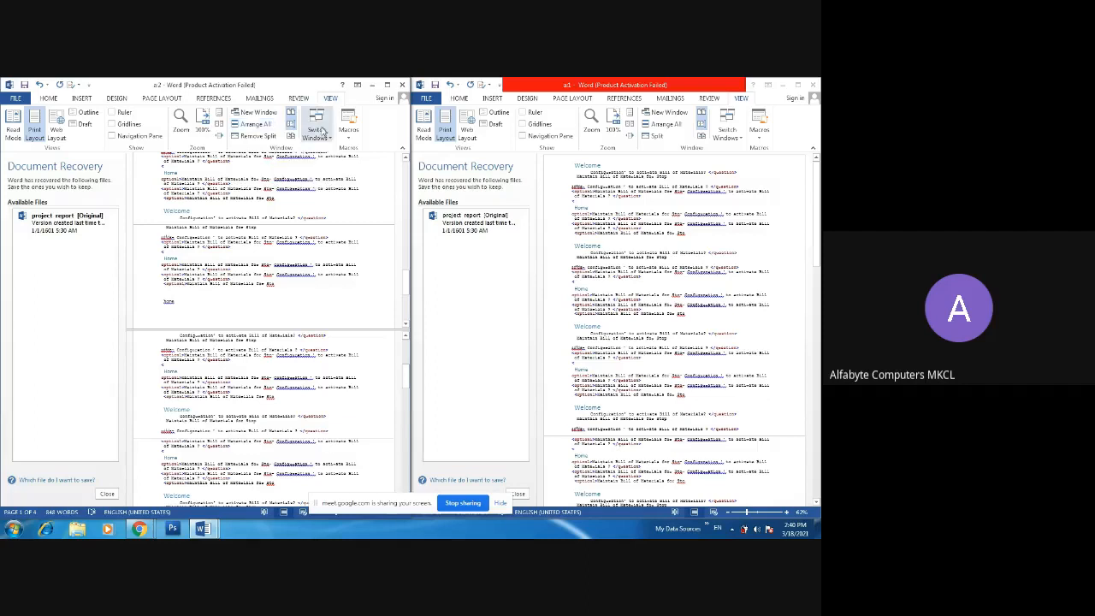
Close the split a:2 window and maximize the document's remaining window.
{"action": "left_click", "coordinate": [402, 85]}
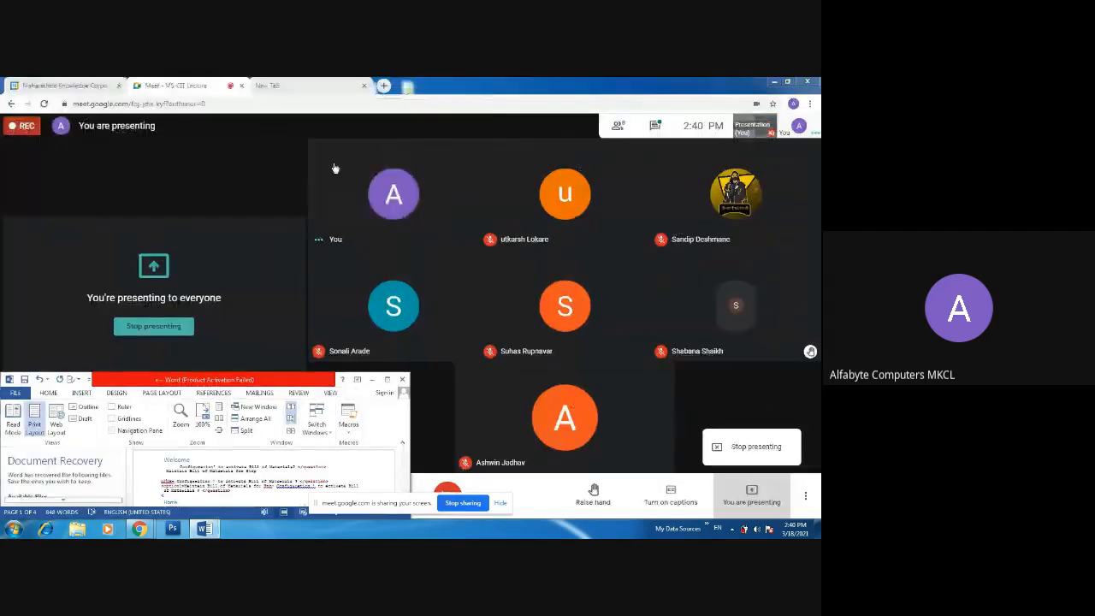
{"action": "left_click", "coordinate": [214, 531]}
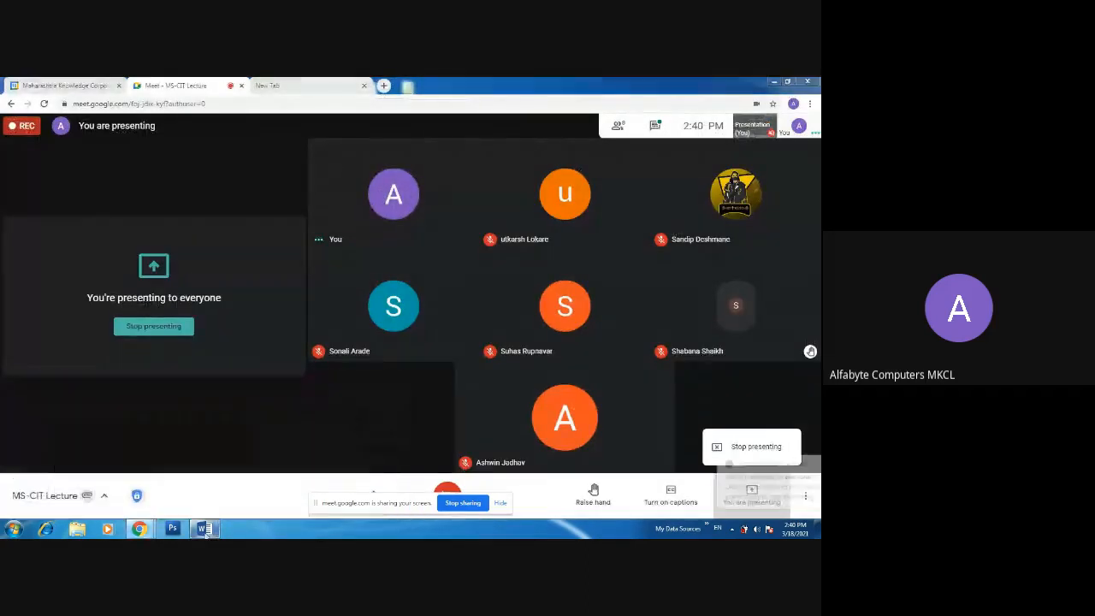
{"action": "left_click", "coordinate": [214, 530]}
{"action": "left_click", "coordinate": [386, 379]}
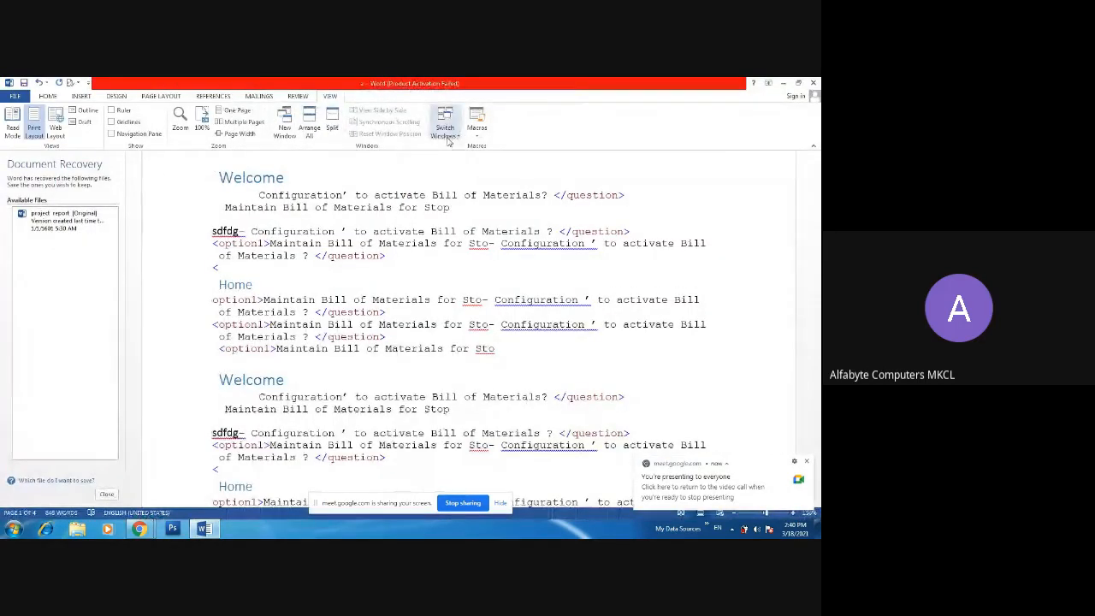
Open the recent document project report alongside document a and display the list of open Word windows.
{"action": "left_click", "coordinate": [15, 96]}
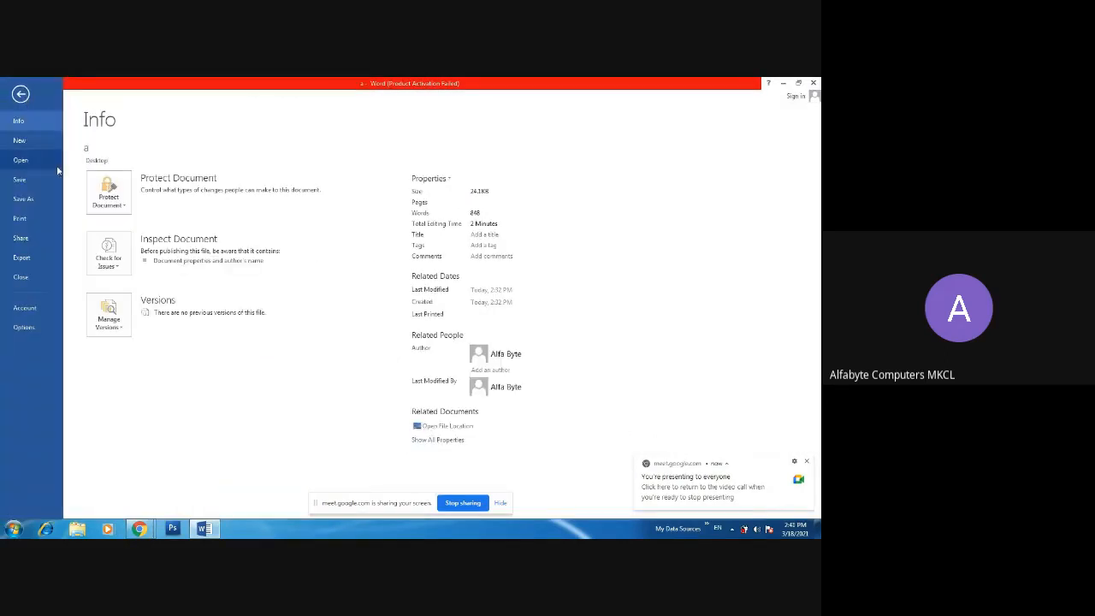
{"action": "left_click", "coordinate": [22, 160]}
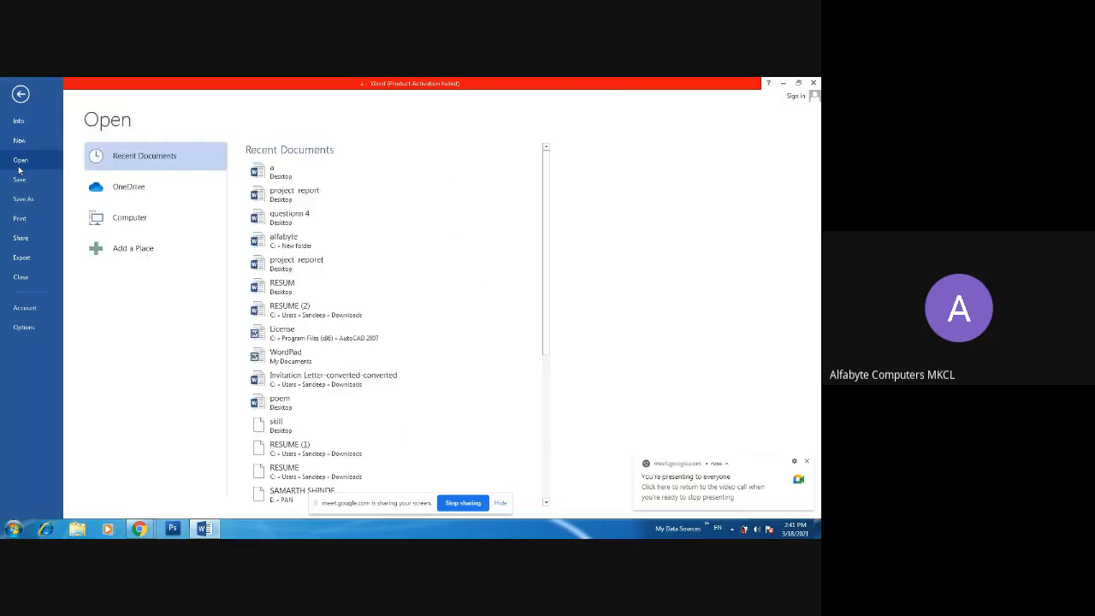
{"action": "left_click", "coordinate": [316, 201]}
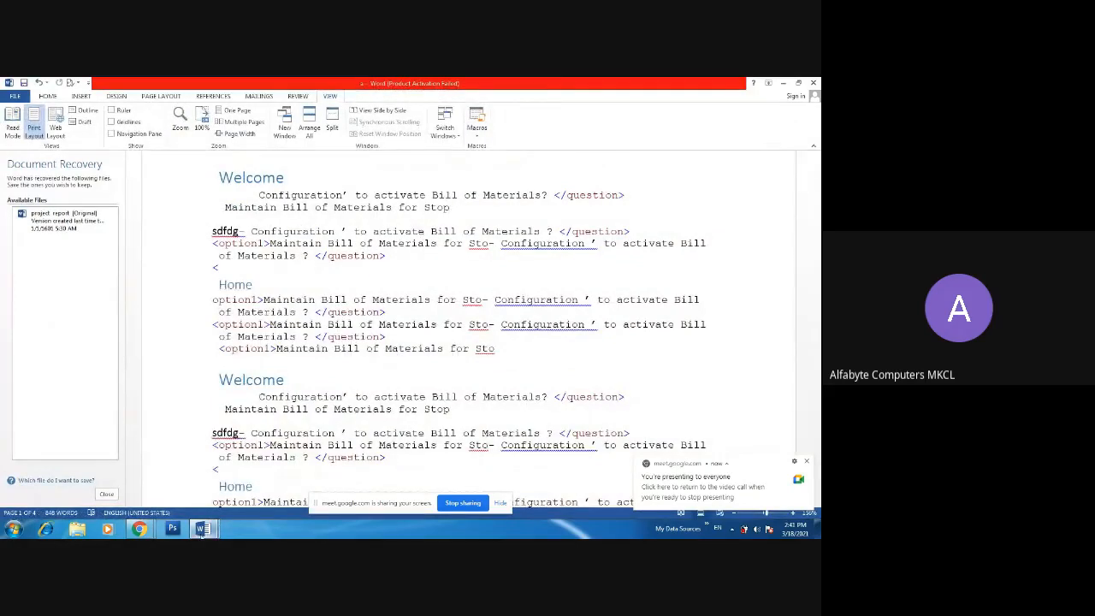
{"action": "mouse_move", "coordinate": [202, 533]}
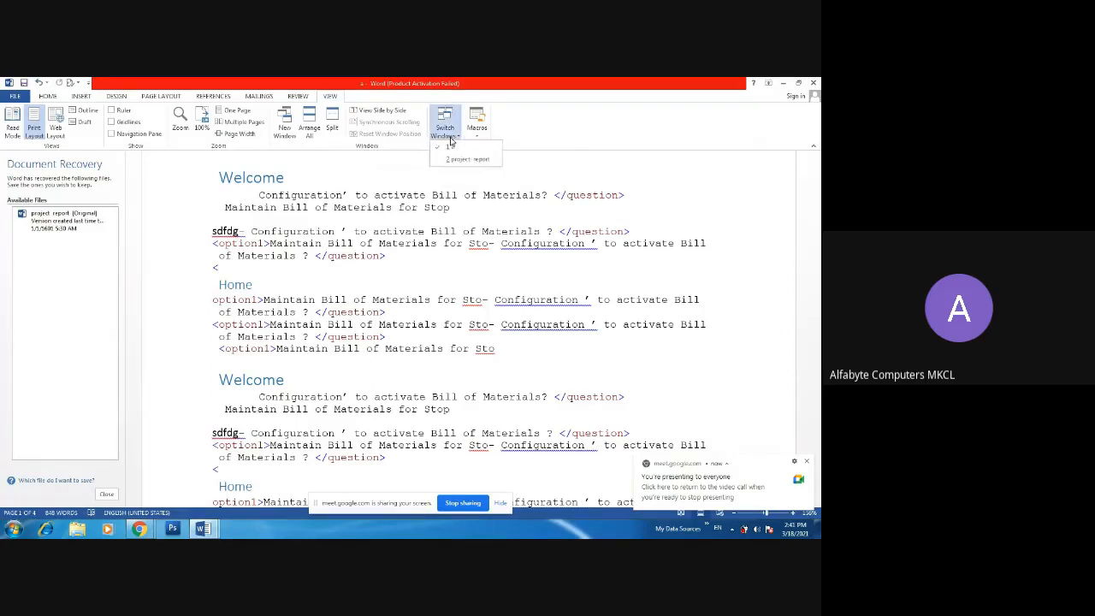
Switch to the document a window, and from there to the project report window.
{"action": "left_click", "coordinate": [450, 137]}
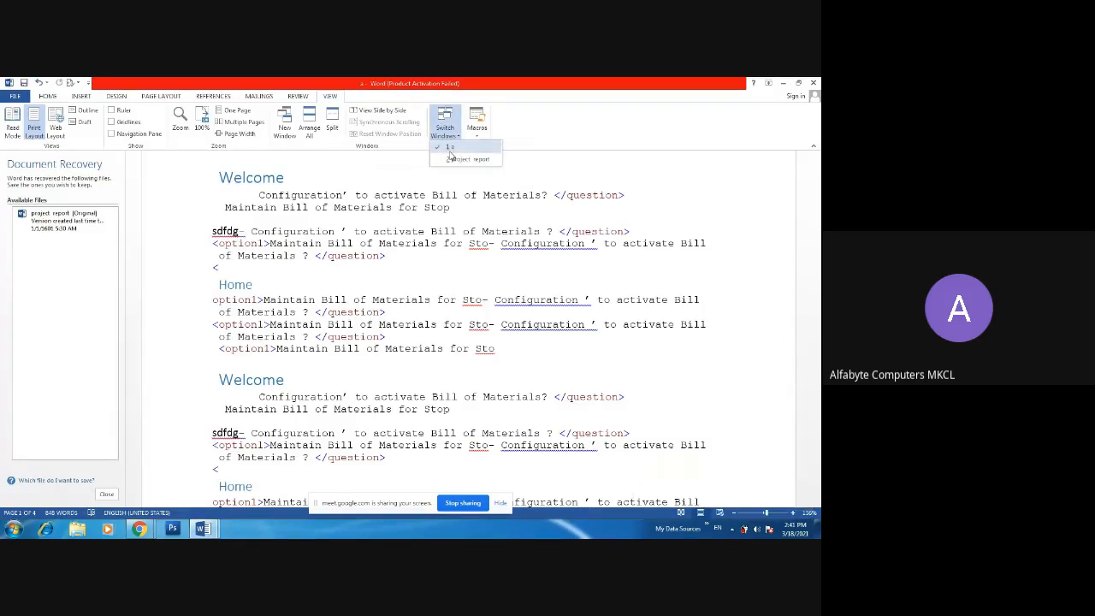
{"action": "left_click", "coordinate": [450, 150]}
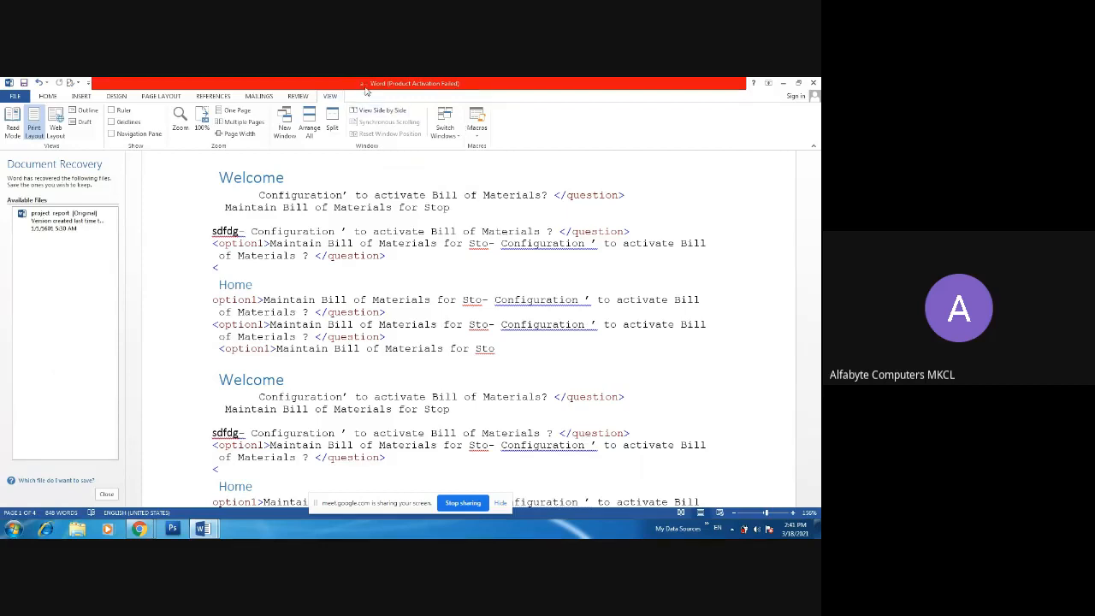
{"action": "left_click", "coordinate": [444, 132]}
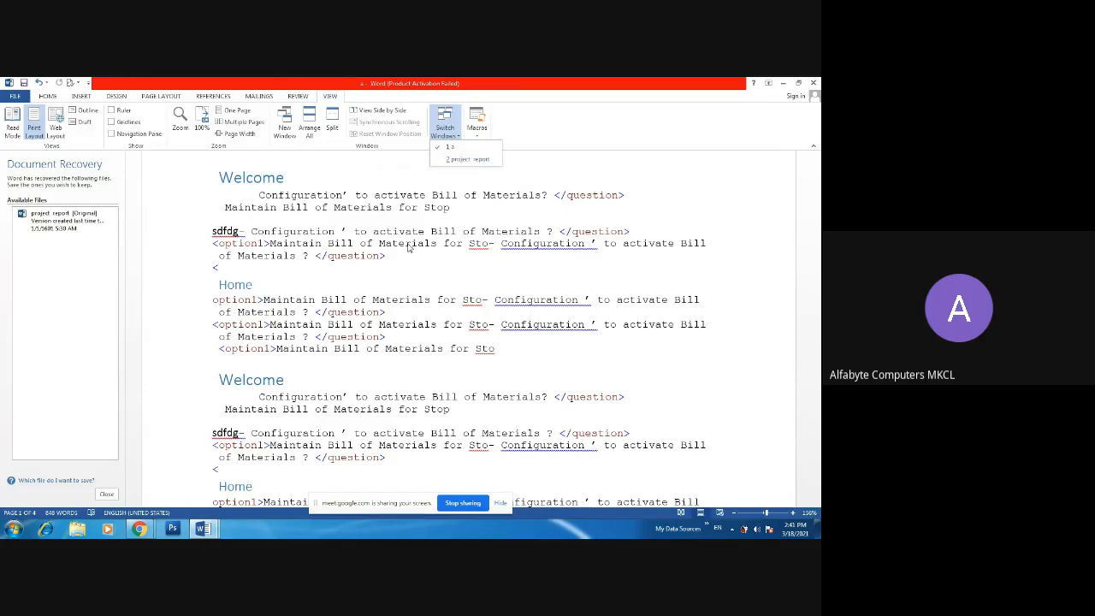
{"action": "left_click", "coordinate": [462, 160]}
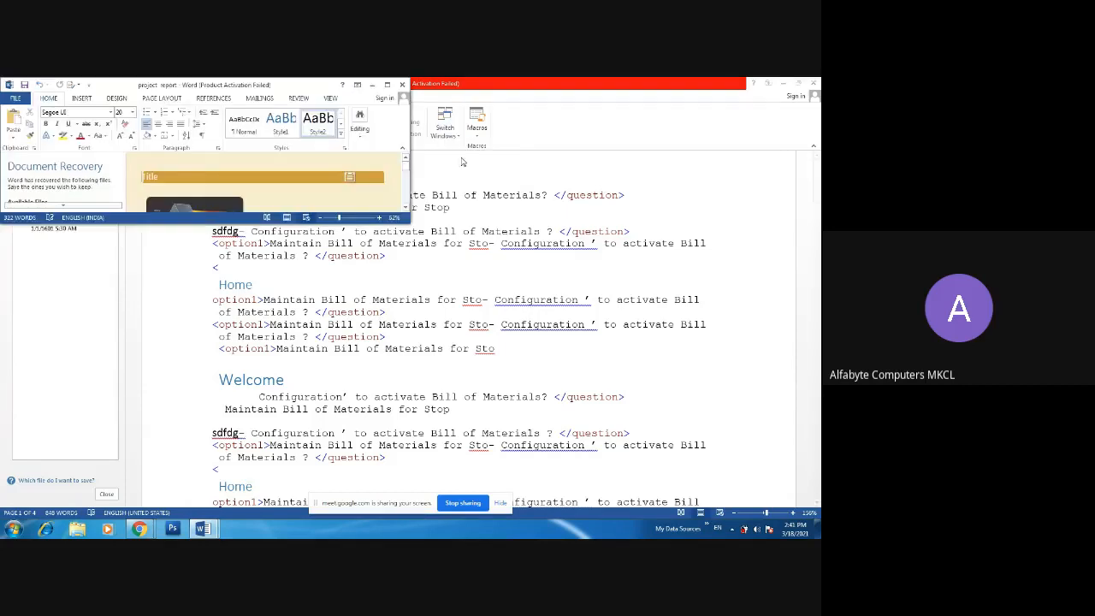
Enlarge the project report window over document a and close it.
{"action": "left_click_drag", "start_coordinate": [410, 223], "coordinate": [628, 518]}
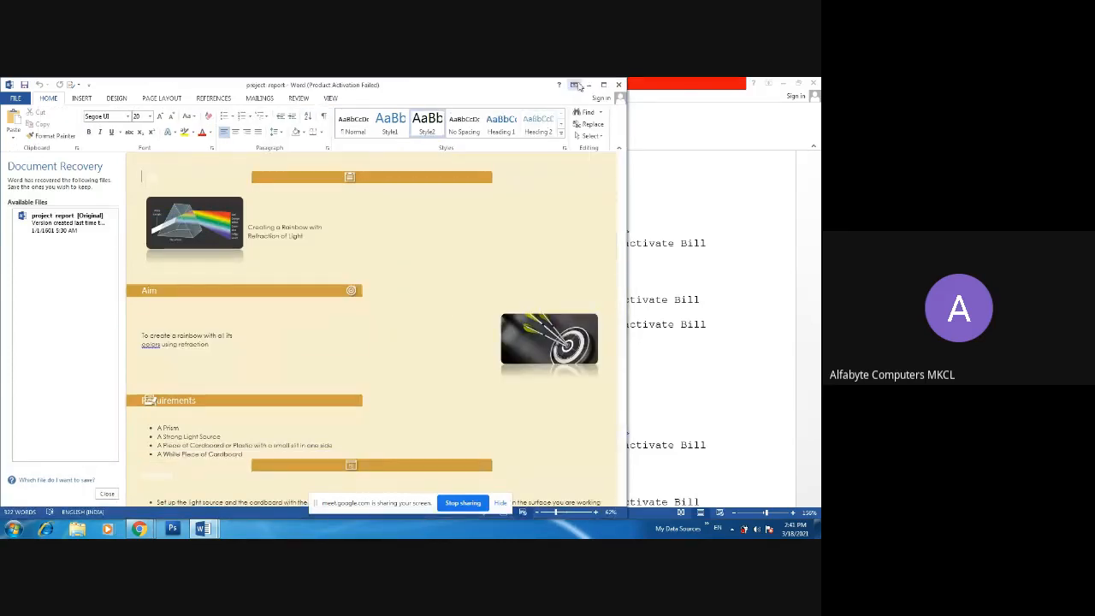
{"action": "left_click_drag", "start_coordinate": [629, 82], "coordinate": [619, 89]}
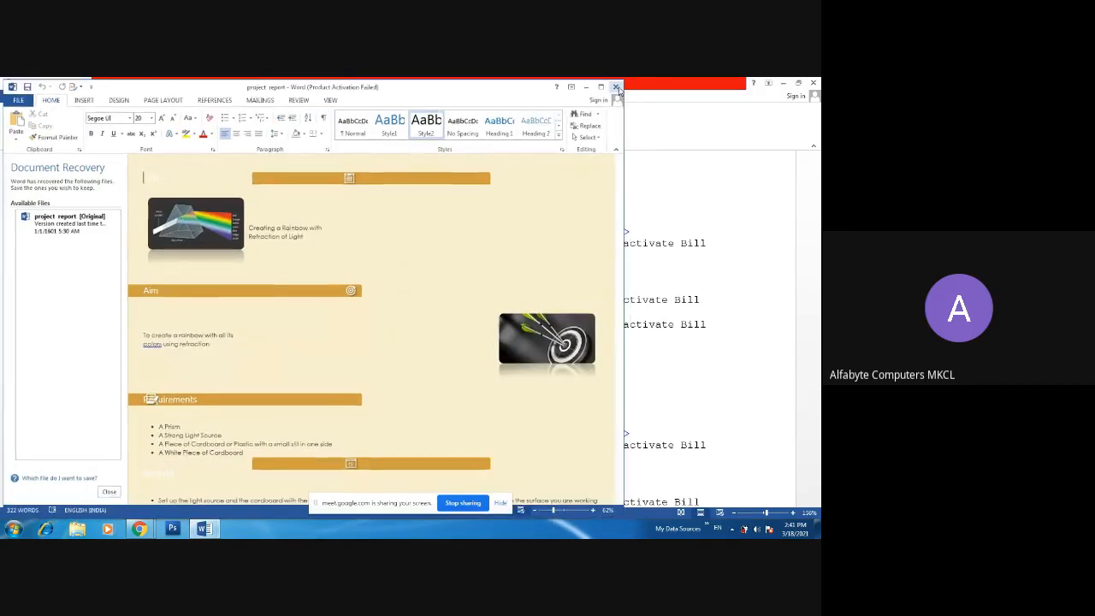
{"action": "left_click", "coordinate": [616, 88]}
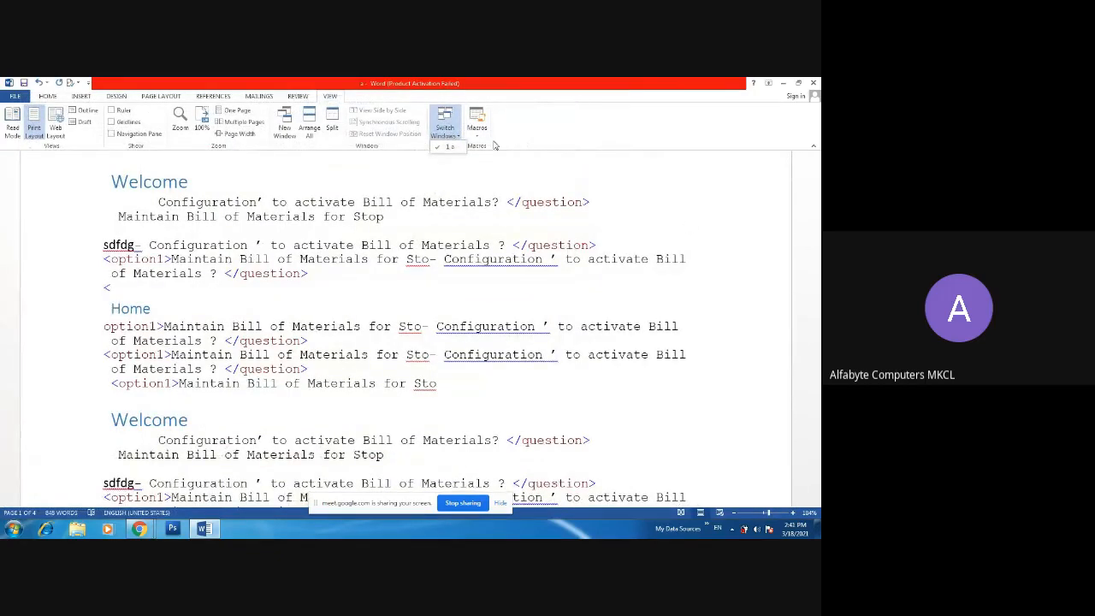
Select the letters "uration" in the first Configuration line, and view and close the list of available macros.
{"action": "left_click", "coordinate": [479, 137]}
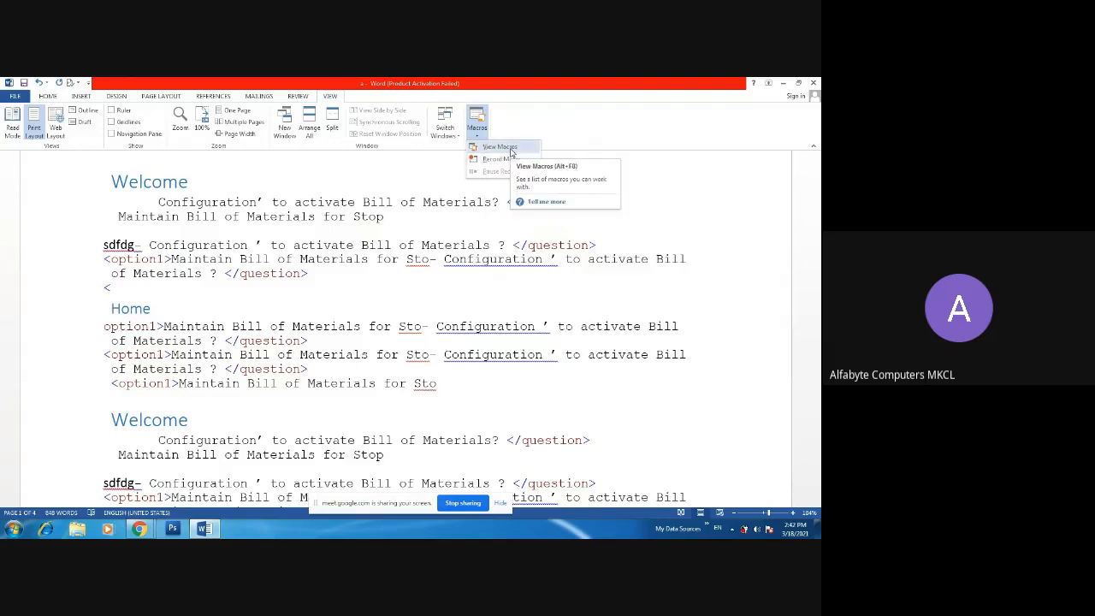
{"action": "left_click", "coordinate": [207, 203]}
{"action": "left_click_drag", "start_coordinate": [206, 202], "coordinate": [261, 203]}
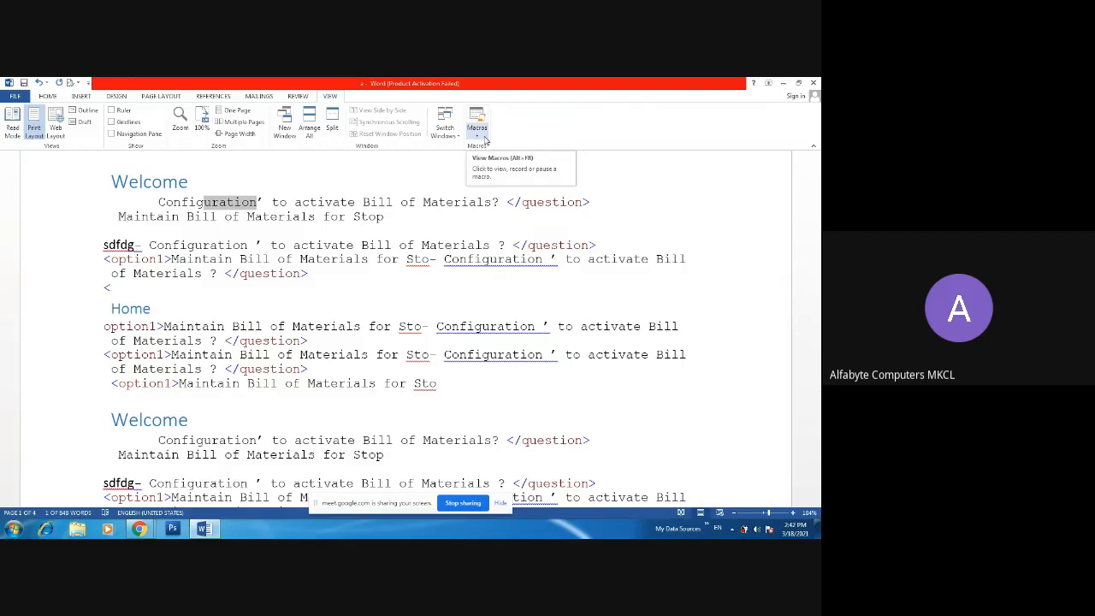
{"action": "left_click", "coordinate": [484, 140]}
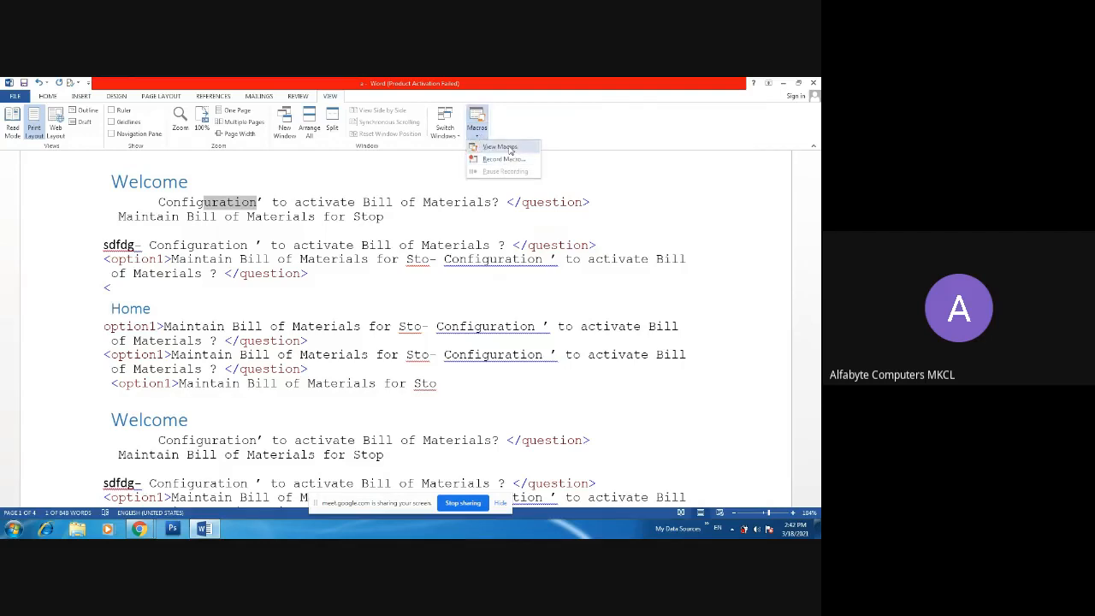
{"action": "left_click", "coordinate": [500, 147]}
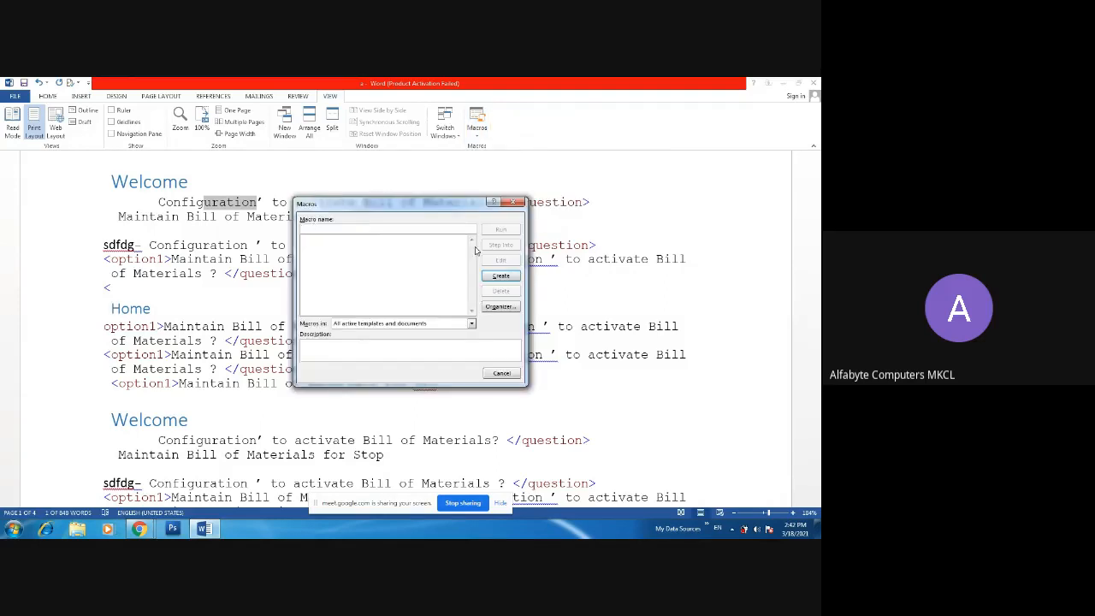
{"action": "left_click", "coordinate": [514, 202]}
{"action": "left_click", "coordinate": [476, 129]}
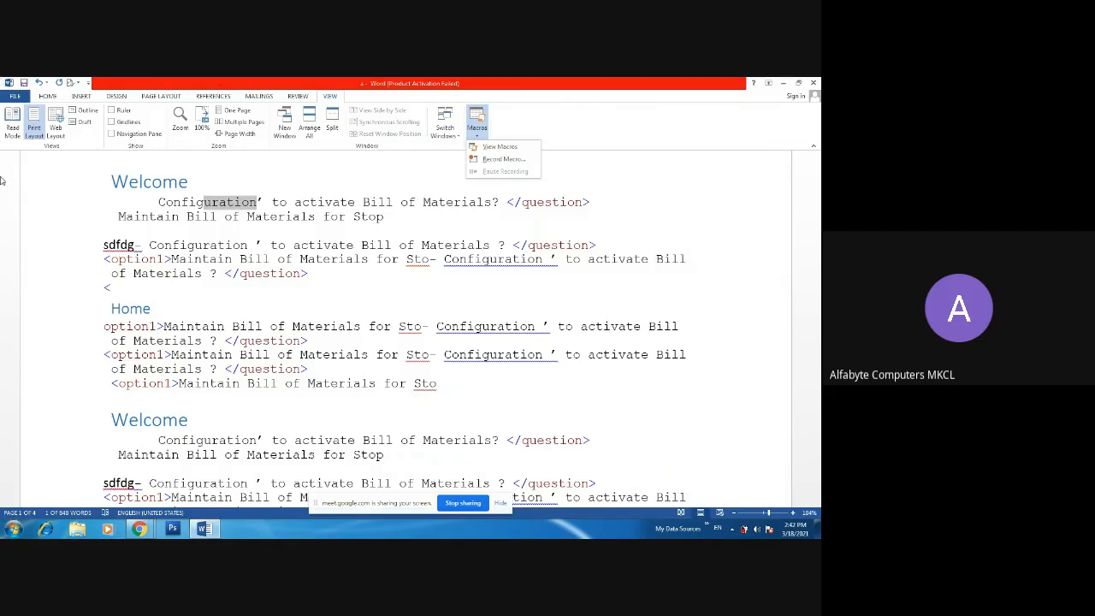
Create a new blank document from document a.
{"action": "left_click", "coordinate": [24, 97]}
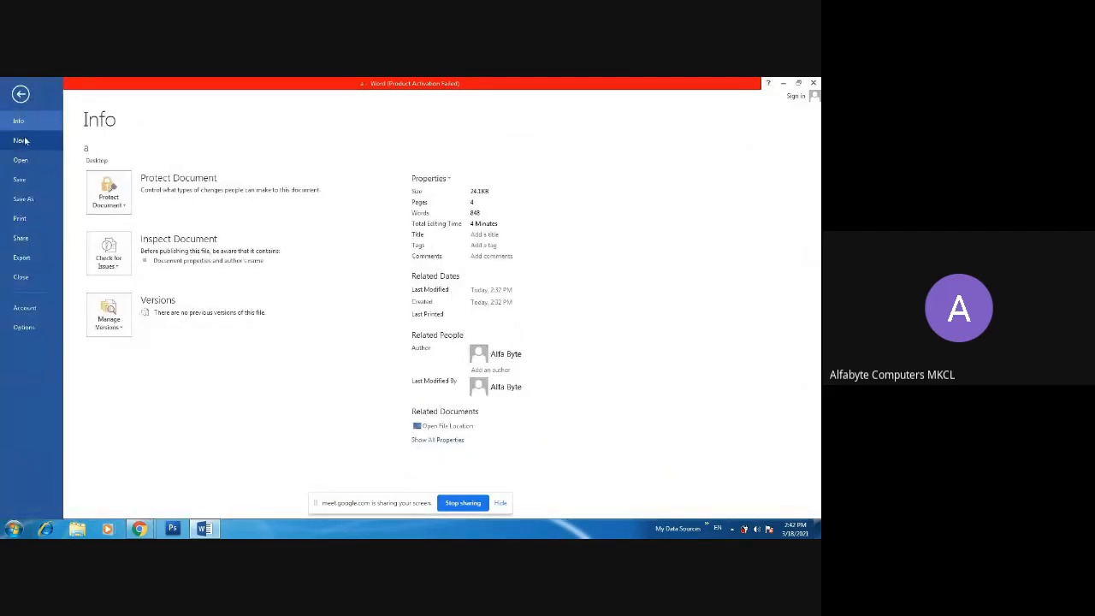
{"action": "left_click", "coordinate": [22, 140]}
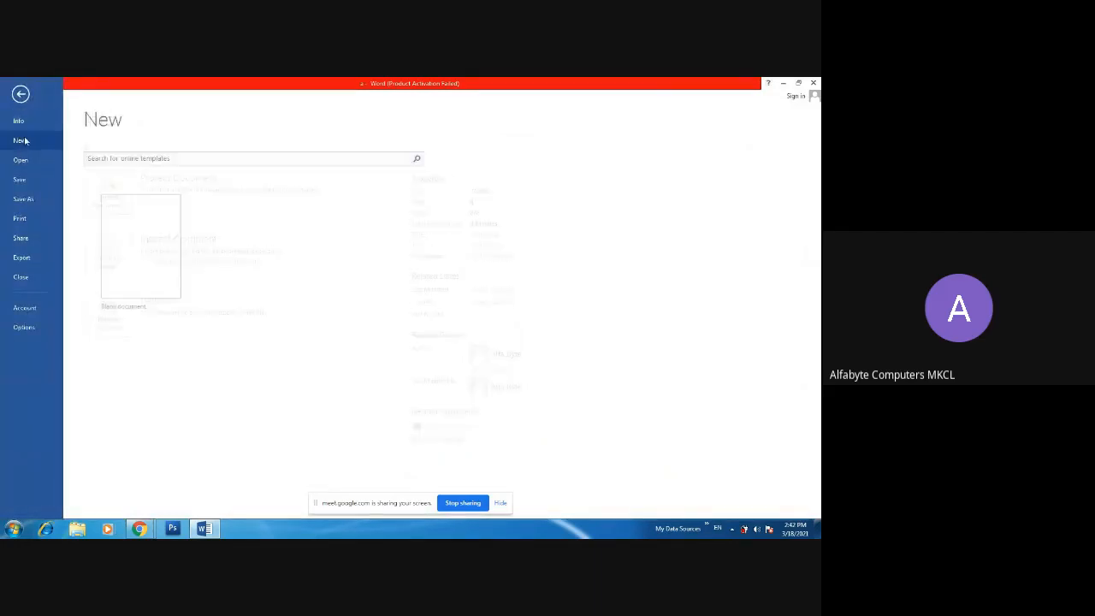
{"action": "left_click", "coordinate": [144, 265]}
Start recording a macro for all documents with the default name and assign it the keyboard shortcut Alt+D.
{"action": "left_click", "coordinate": [329, 95]}
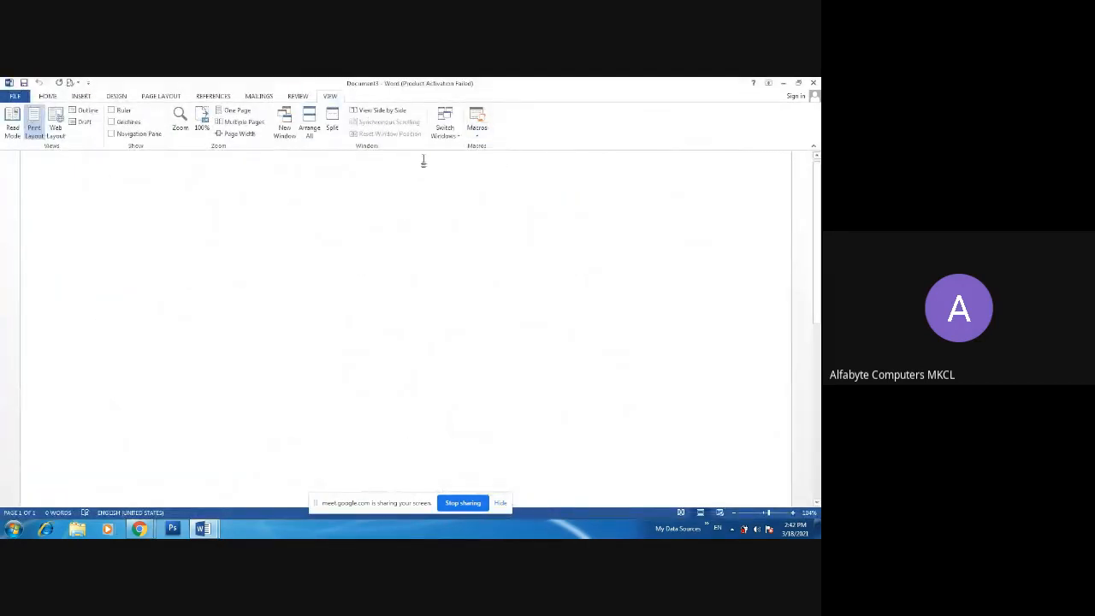
{"action": "left_click", "coordinate": [485, 133]}
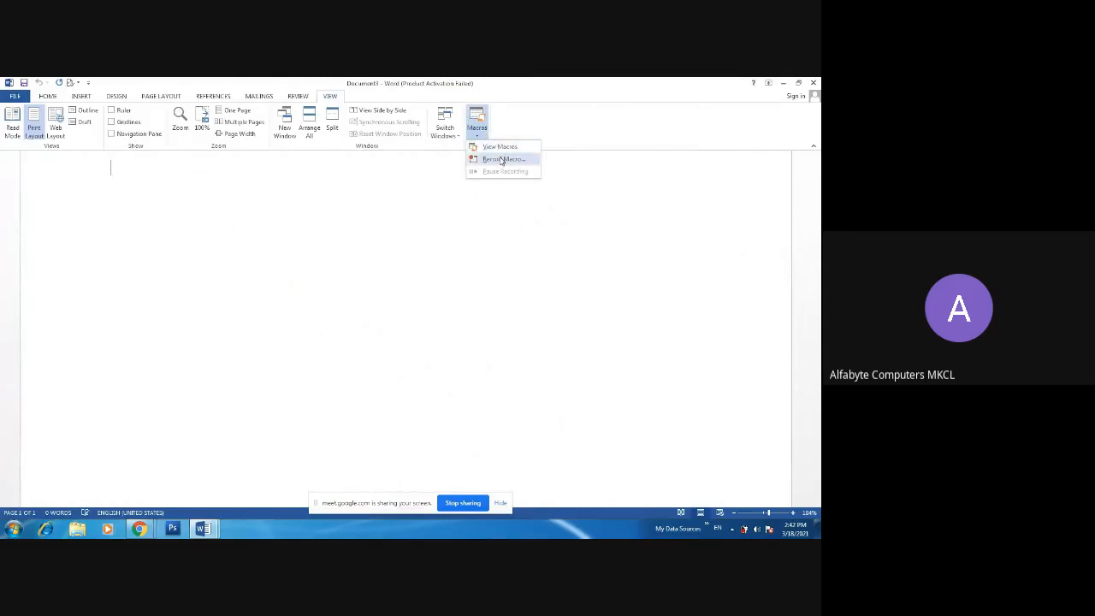
{"action": "left_click", "coordinate": [502, 160]}
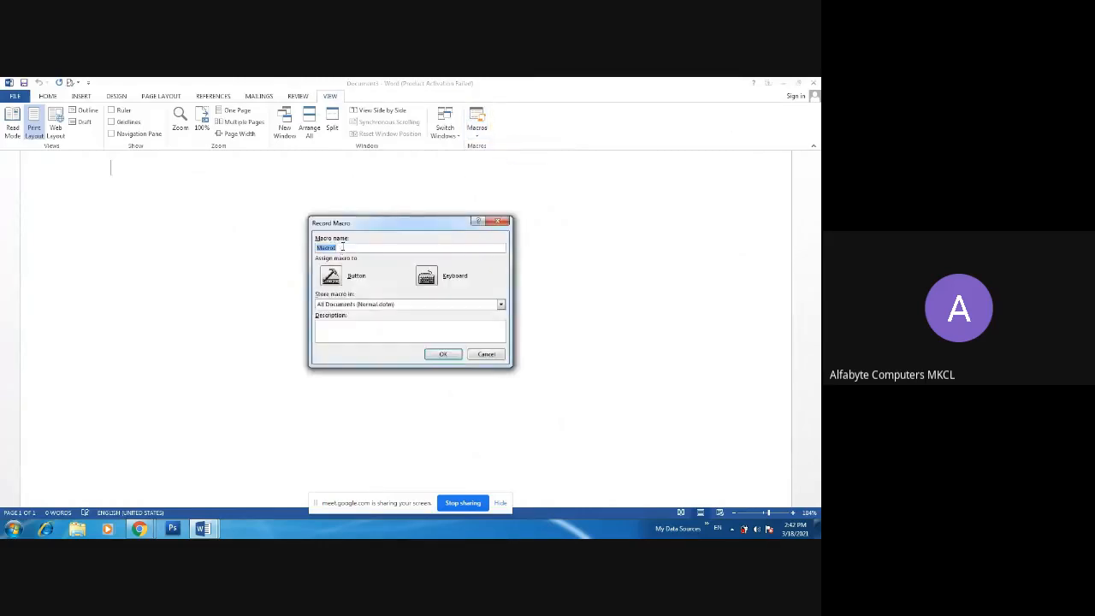
{"action": "left_click", "coordinate": [343, 248]}
{"action": "left_click", "coordinate": [426, 275]}
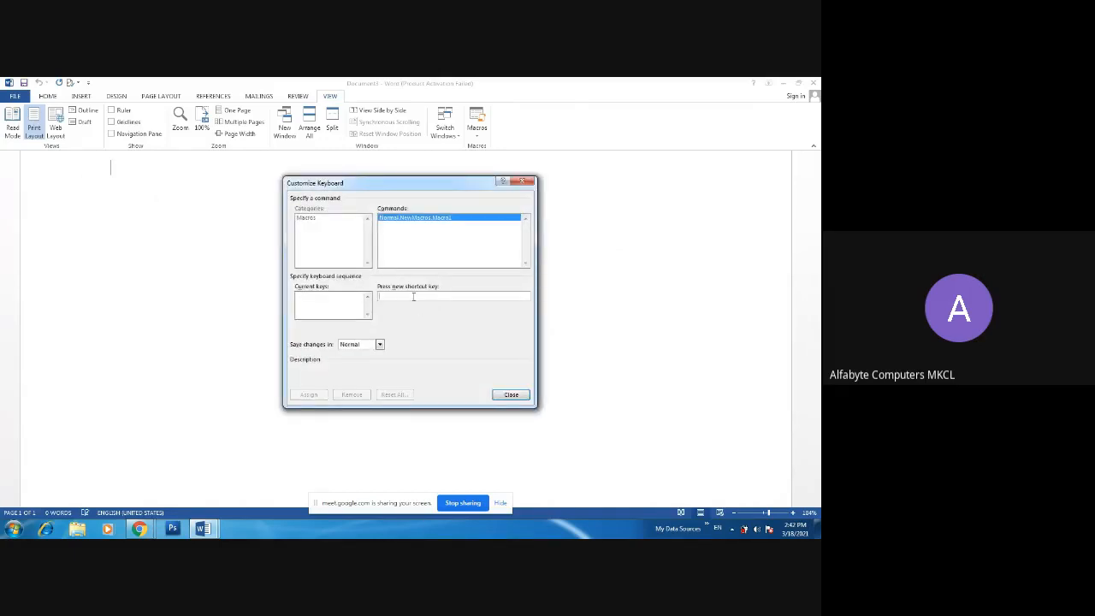
{"action": "key", "text": "alt+d"}
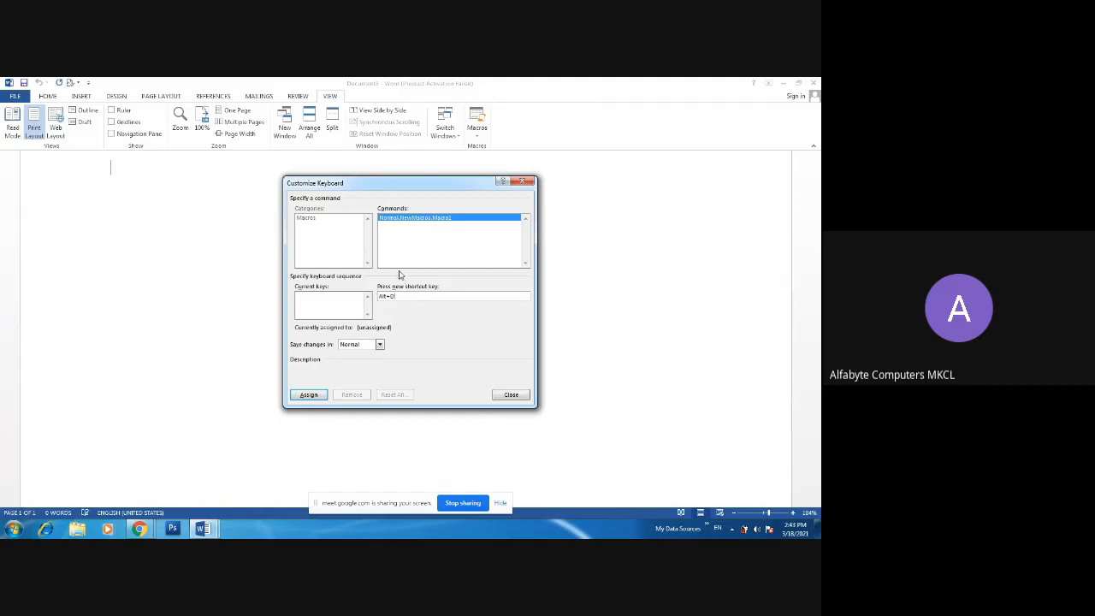
{"action": "left_click", "coordinate": [292, 395]}
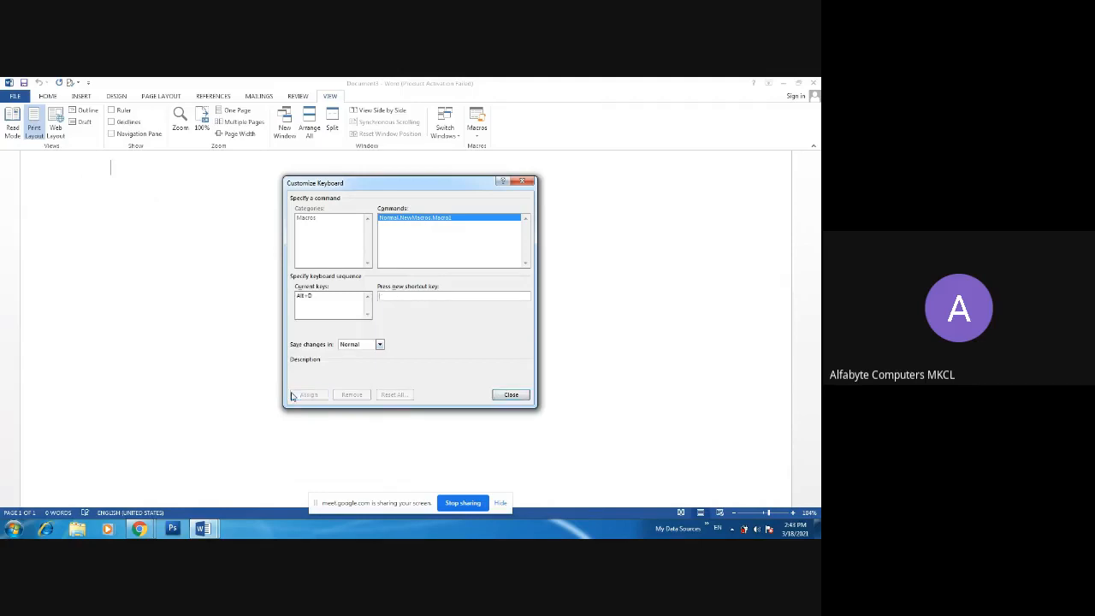
{"action": "left_click", "coordinate": [523, 182]}
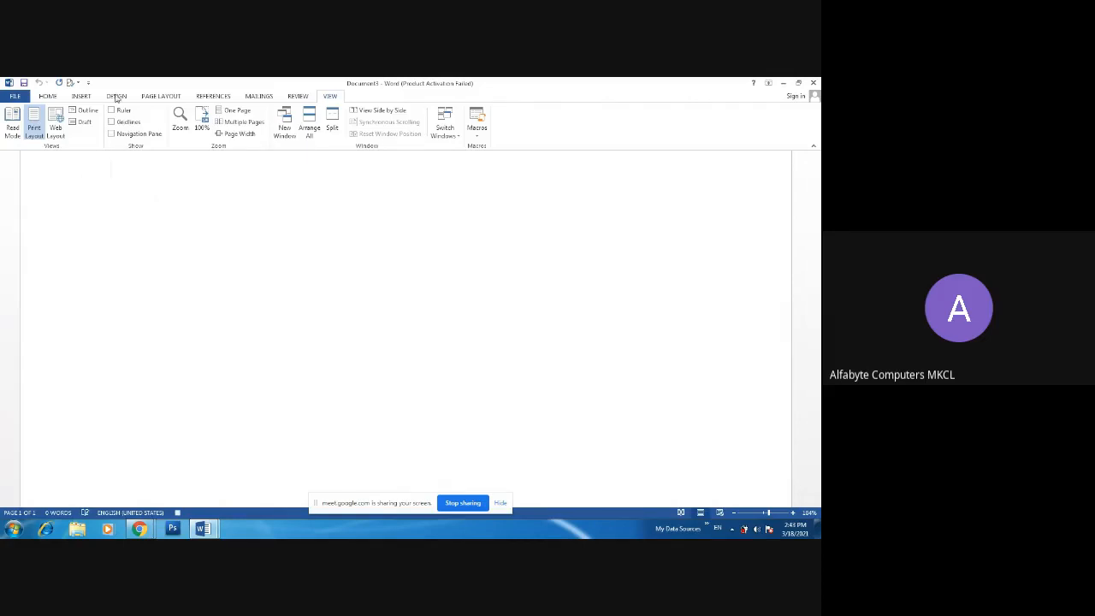
Insert a table with three columns and one row while the macro is recording.
{"action": "left_click", "coordinate": [48, 96]}
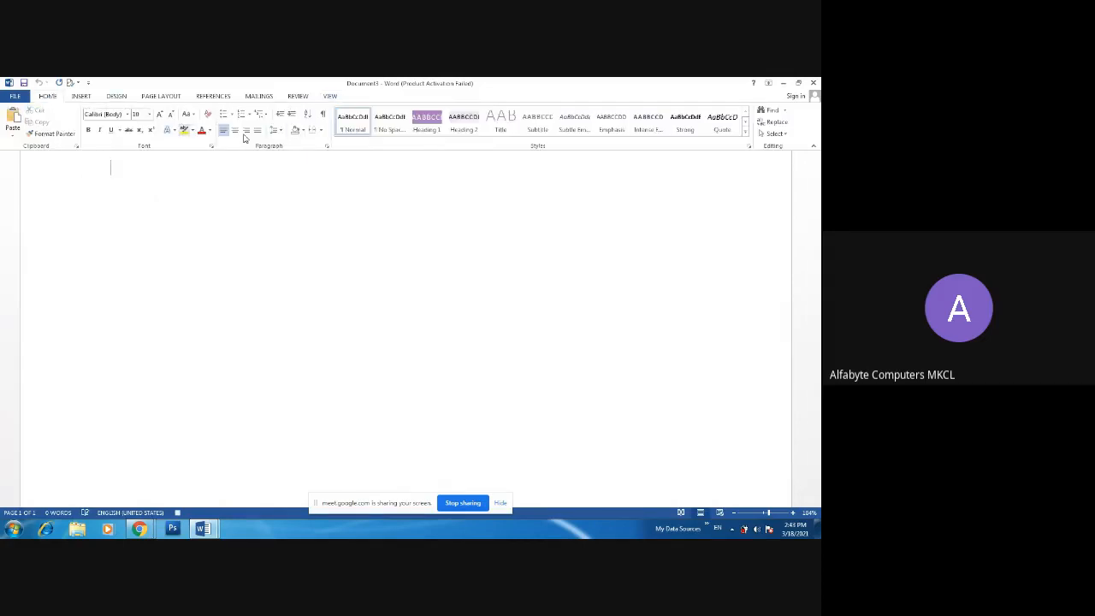
{"action": "left_click", "coordinate": [78, 96]}
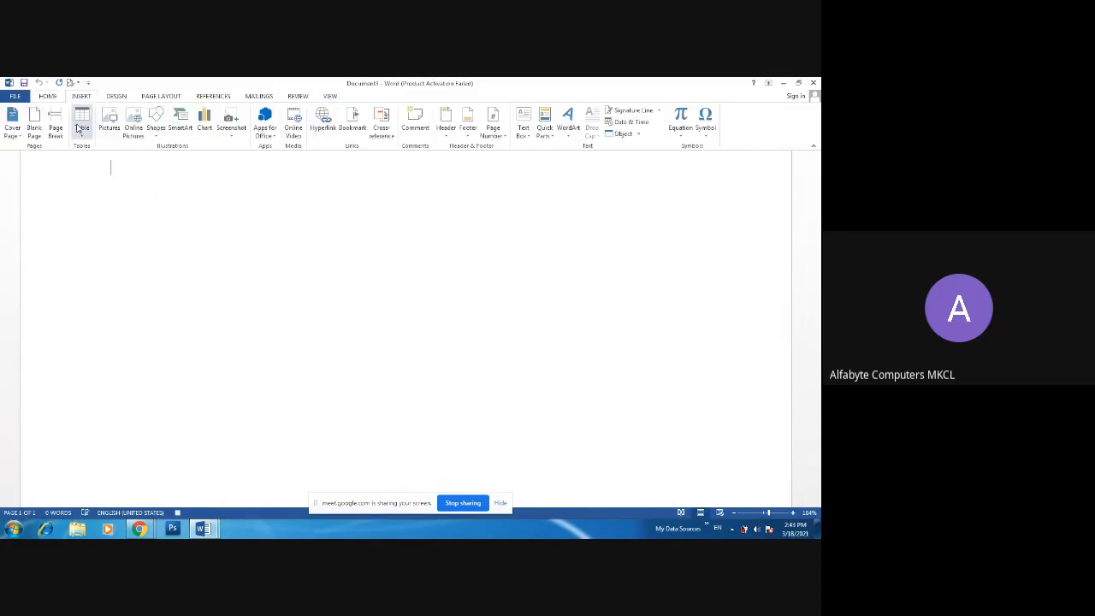
{"action": "left_click", "coordinate": [82, 121]}
{"action": "left_click", "coordinate": [102, 162]}
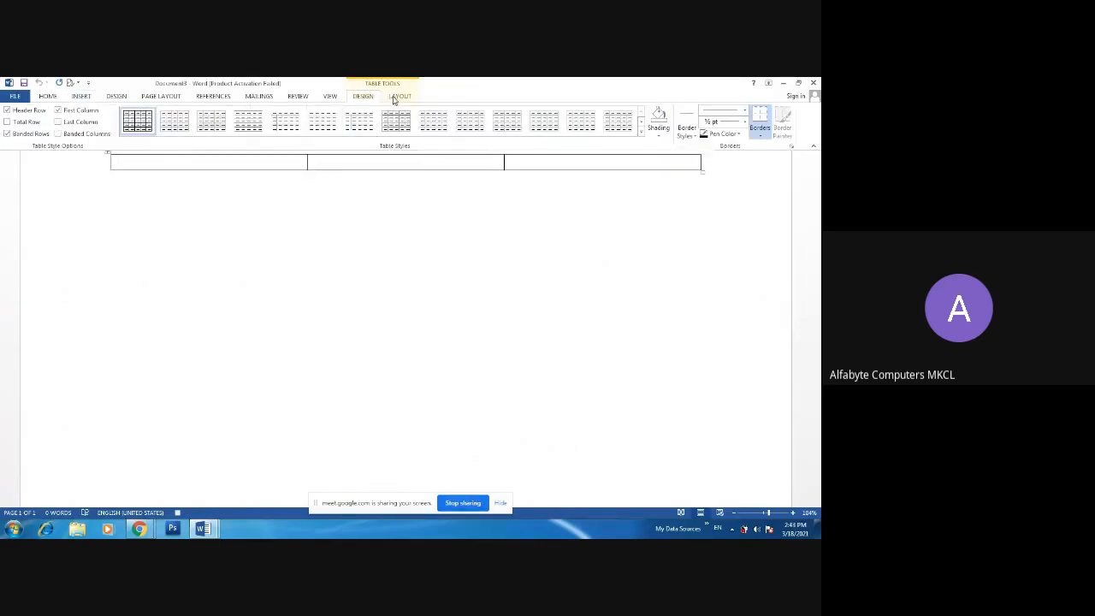
Apply gray shading to the table's first cell.
{"action": "left_click", "coordinate": [48, 96]}
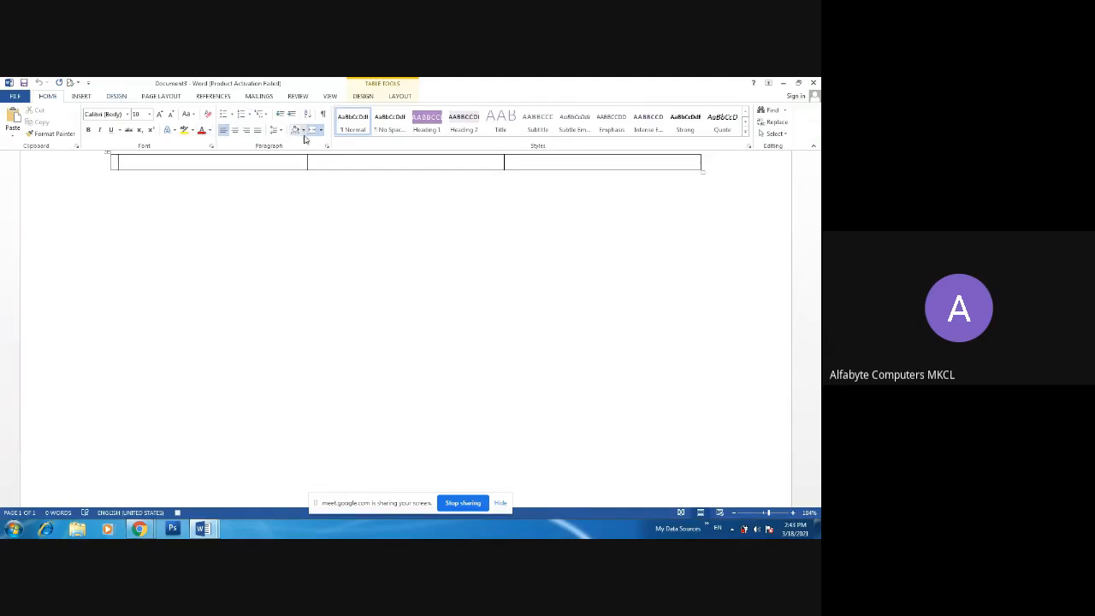
{"action": "left_click", "coordinate": [302, 131]}
{"action": "left_click", "coordinate": [313, 173]}
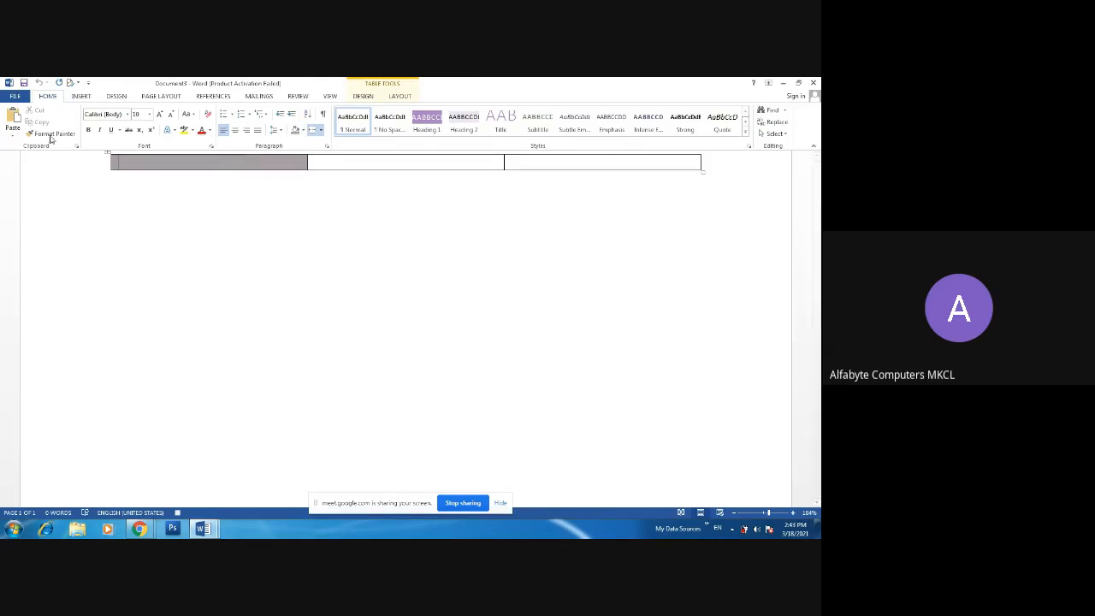
Create another new blank document while the macro is still recording.
{"action": "left_click", "coordinate": [82, 97]}
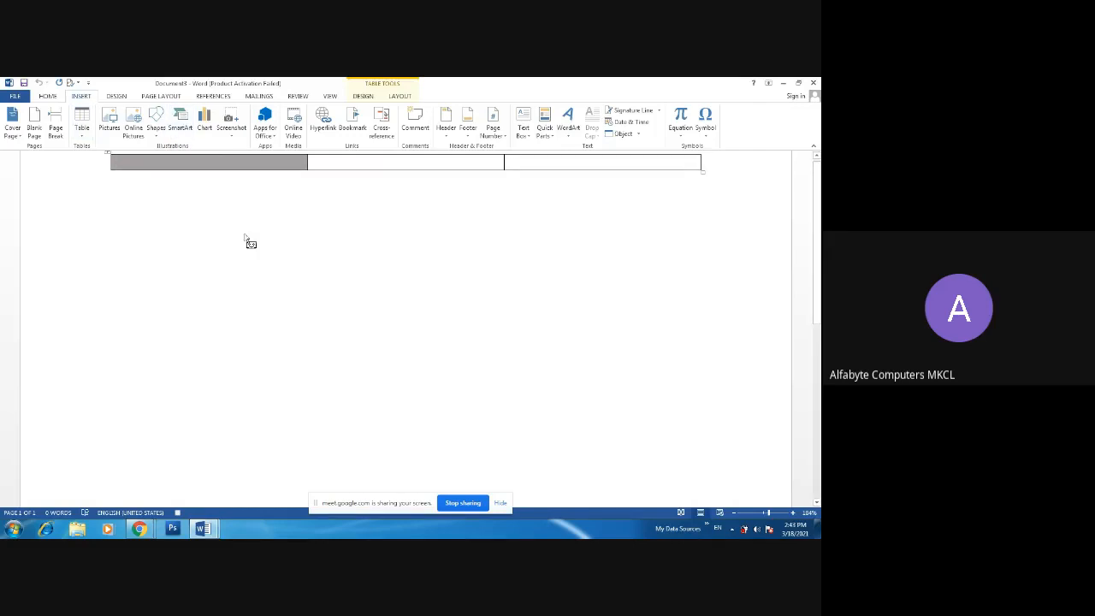
{"action": "scroll", "coordinate": [211, 231], "scroll_direction": "up", "scroll_amount": 1}
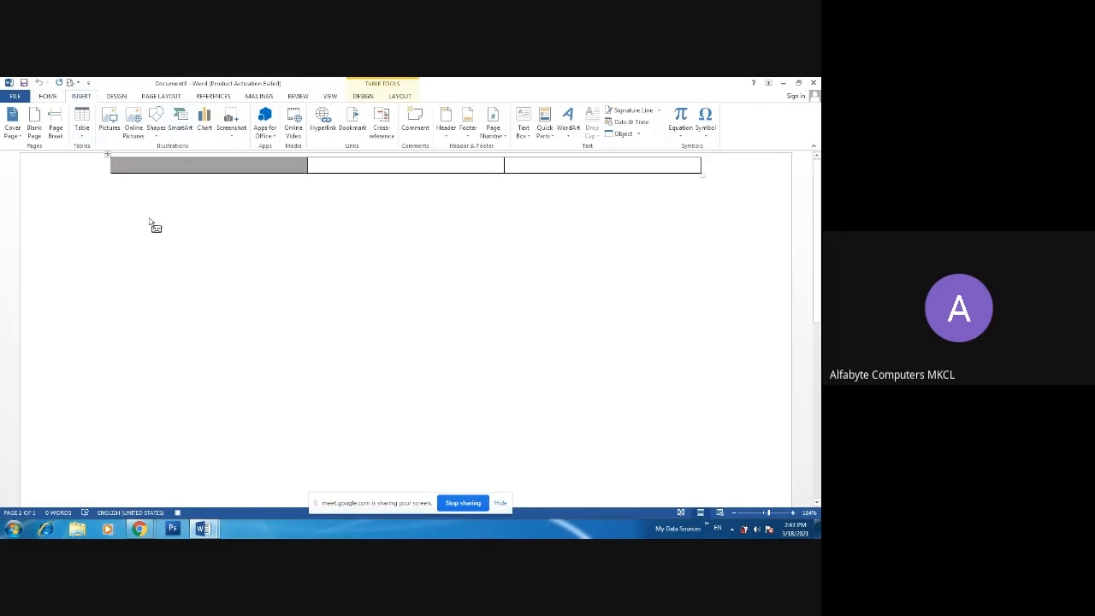
{"action": "left_click", "coordinate": [24, 97]}
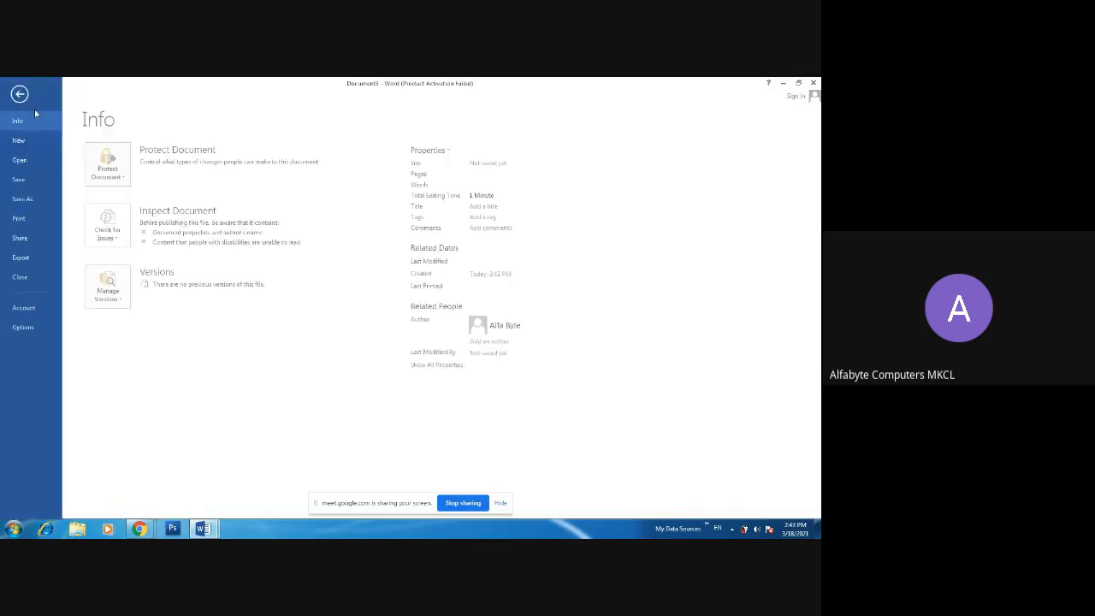
{"action": "left_click", "coordinate": [19, 141]}
{"action": "left_click", "coordinate": [144, 245]}
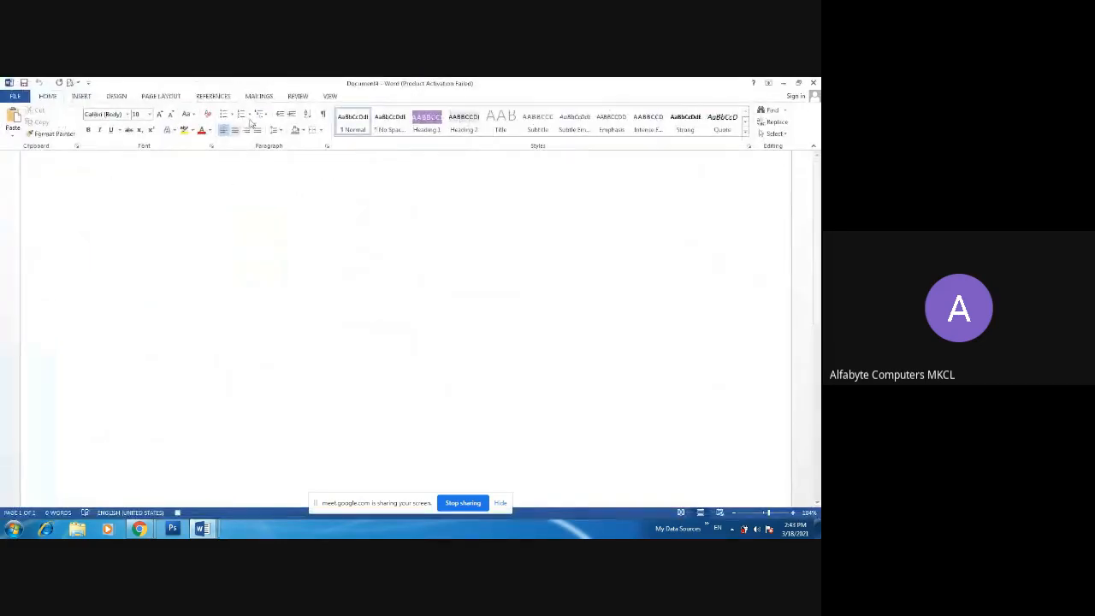
Stop recording the macro in the new blank document.
{"action": "left_click", "coordinate": [329, 96]}
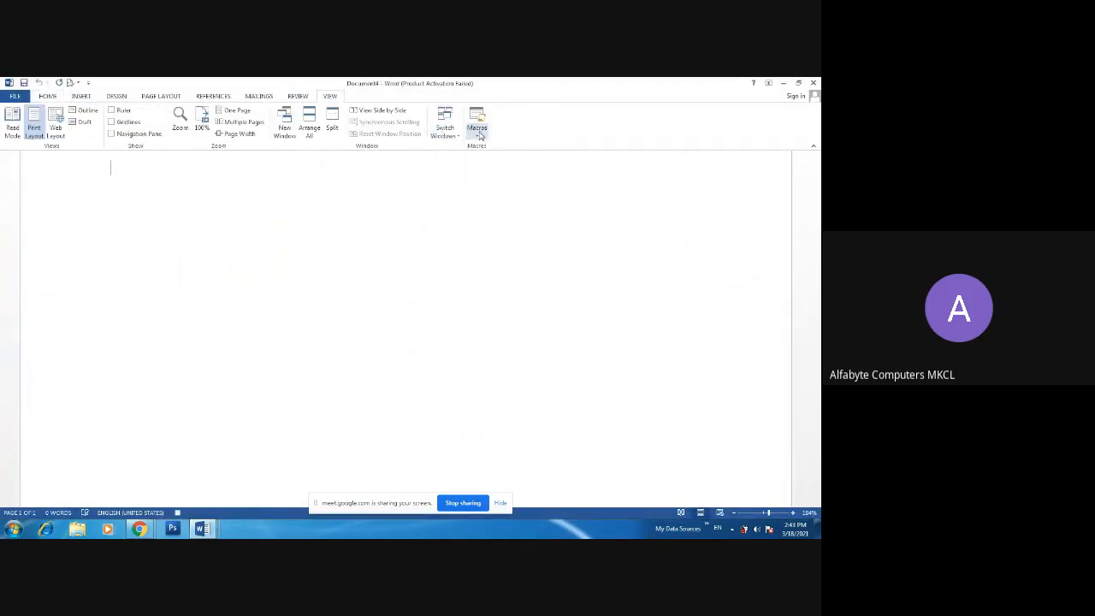
{"action": "left_click", "coordinate": [476, 134]}
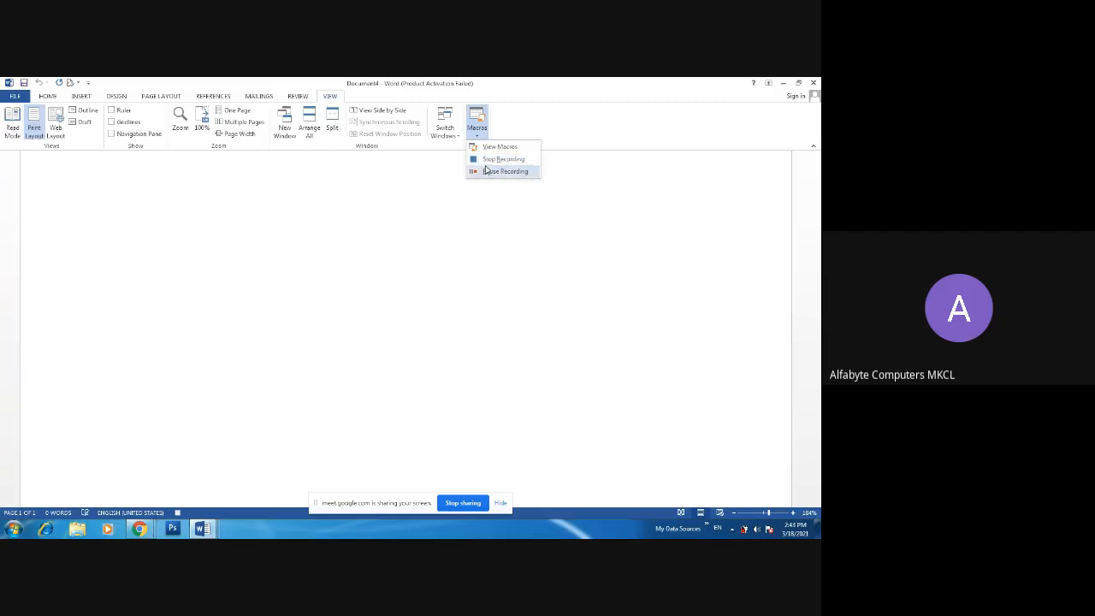
{"action": "left_click", "coordinate": [503, 160]}
Try to create a macro under the existing name Macro1 and decline replacing the recorded one.
{"action": "left_click", "coordinate": [479, 124]}
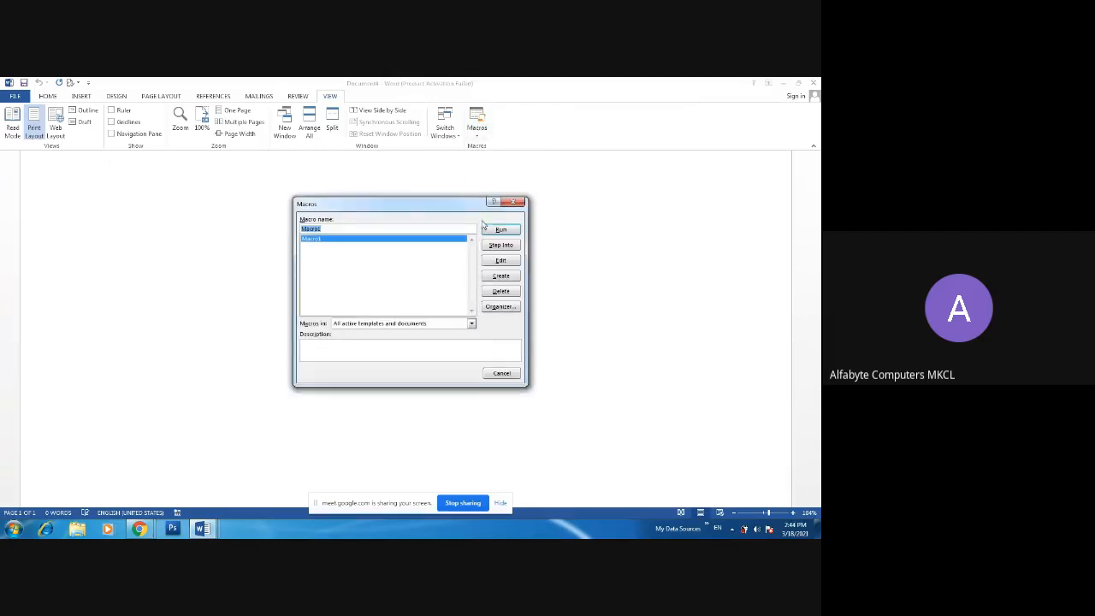
{"action": "left_click", "coordinate": [502, 277]}
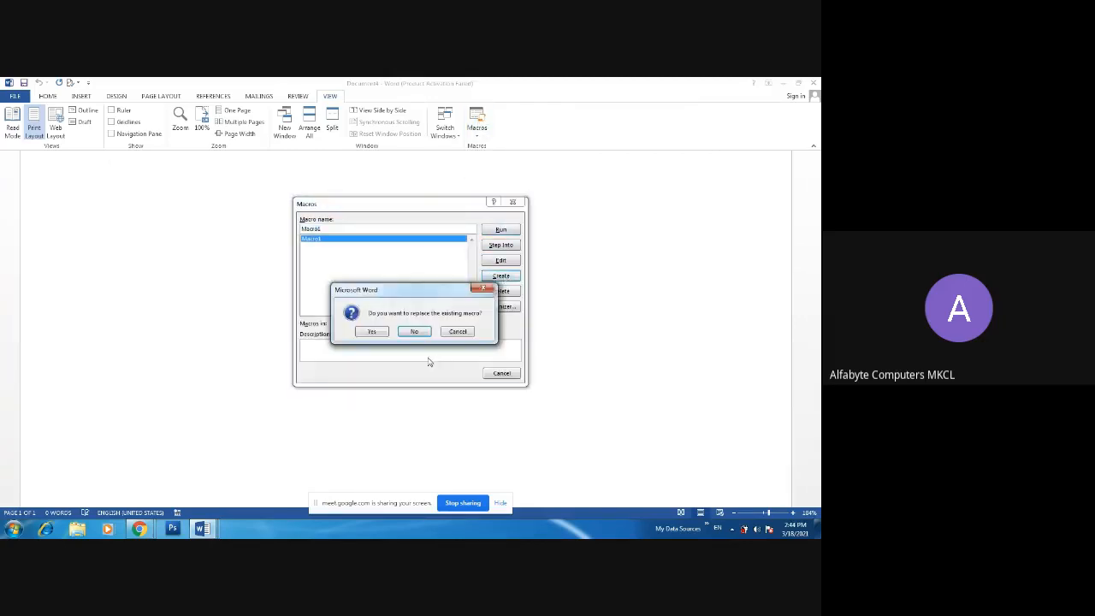
{"action": "left_click", "coordinate": [426, 332]}
Start recording a new macro and assign it the keyboard shortcut Alt+D, saved in Normal.
{"action": "left_click", "coordinate": [477, 130]}
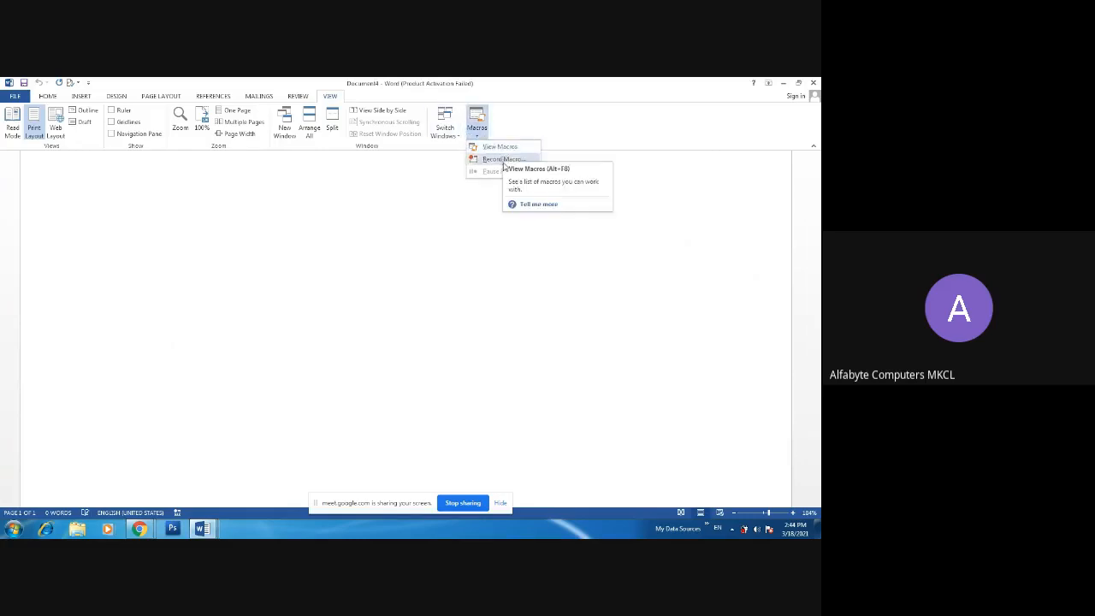
{"action": "left_click", "coordinate": [503, 159]}
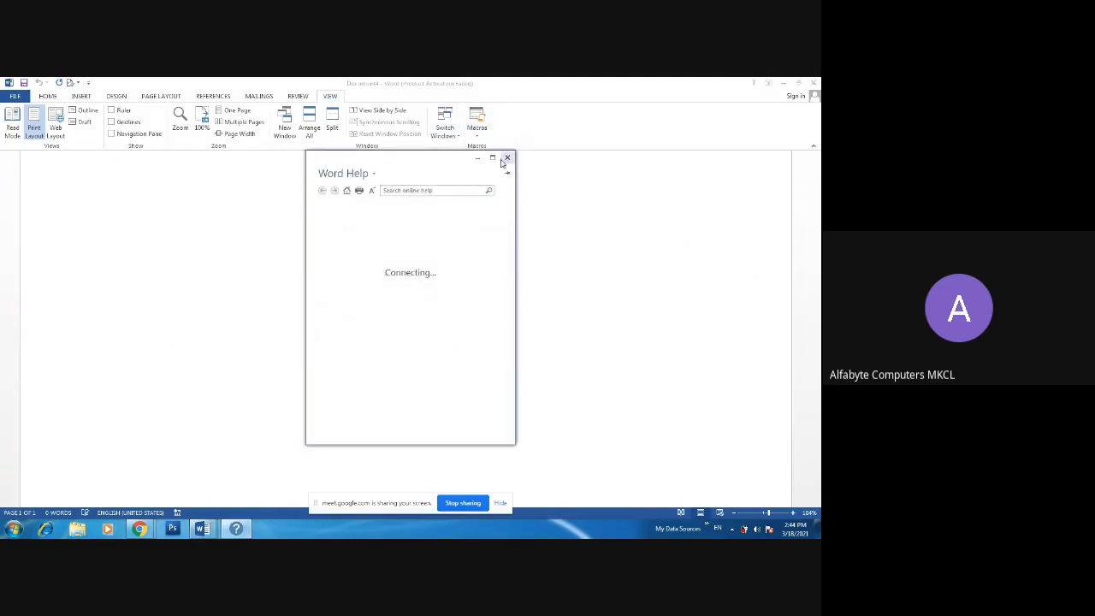
{"action": "left_click", "coordinate": [507, 160]}
{"action": "left_click", "coordinate": [437, 276]}
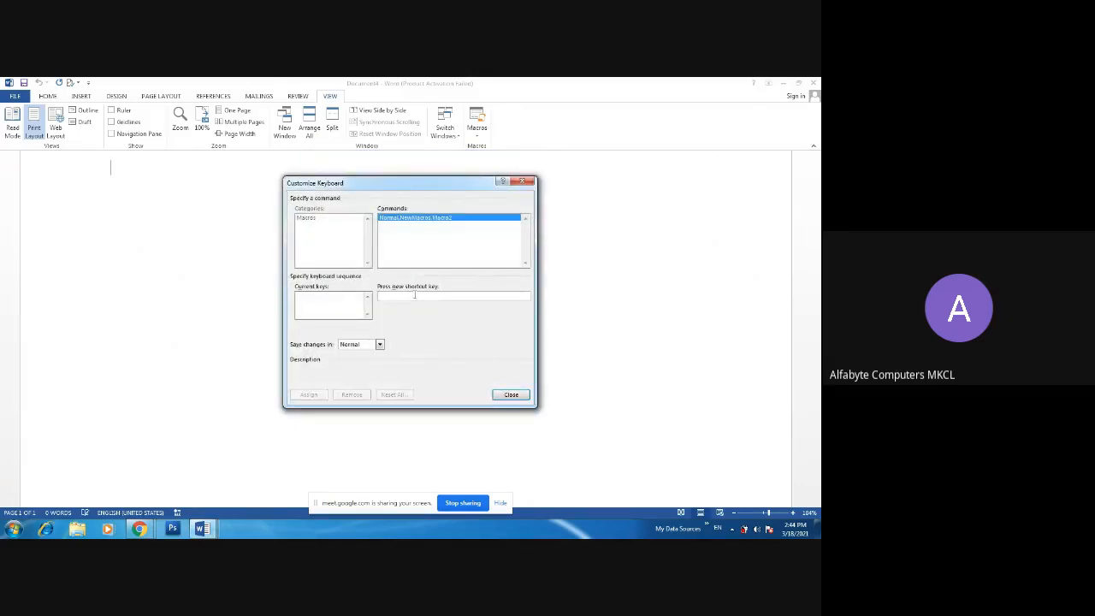
{"action": "key", "text": "alt+d"}
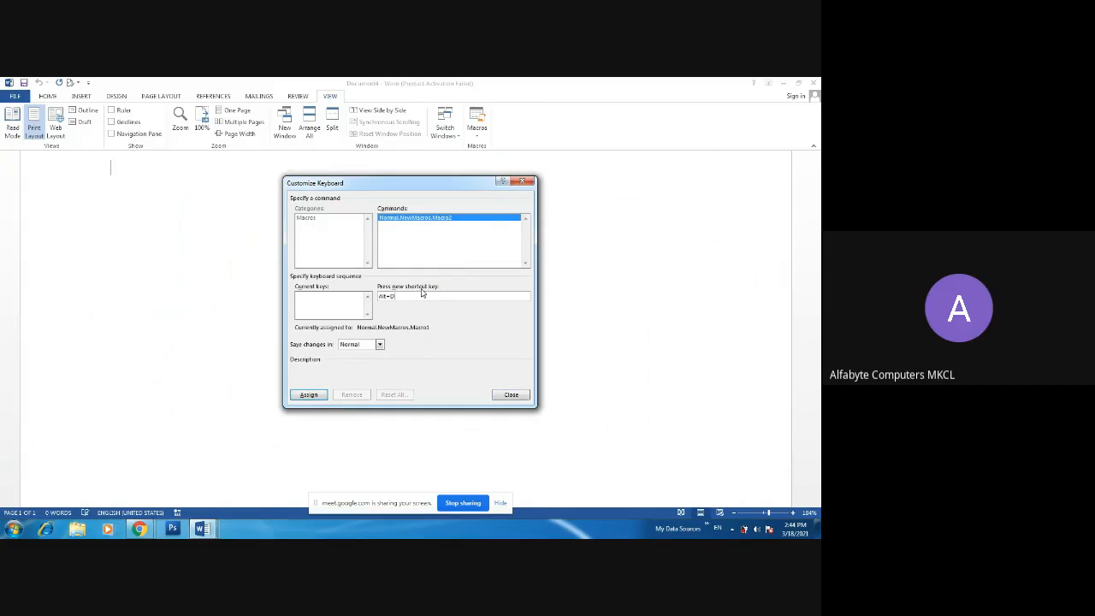
{"action": "left_click", "coordinate": [310, 395]}
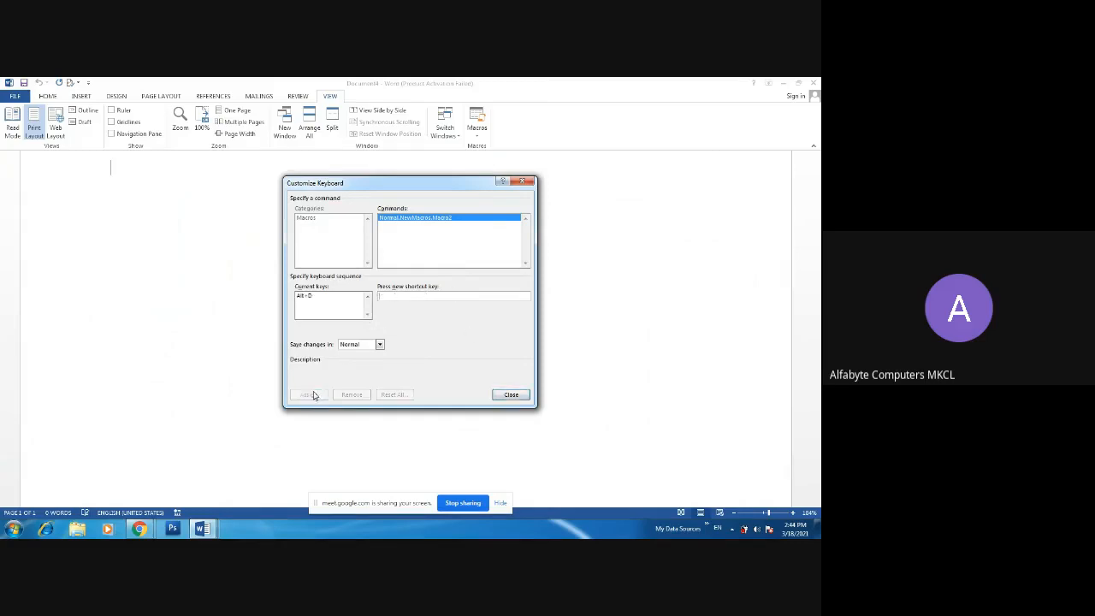
{"action": "left_click", "coordinate": [511, 395]}
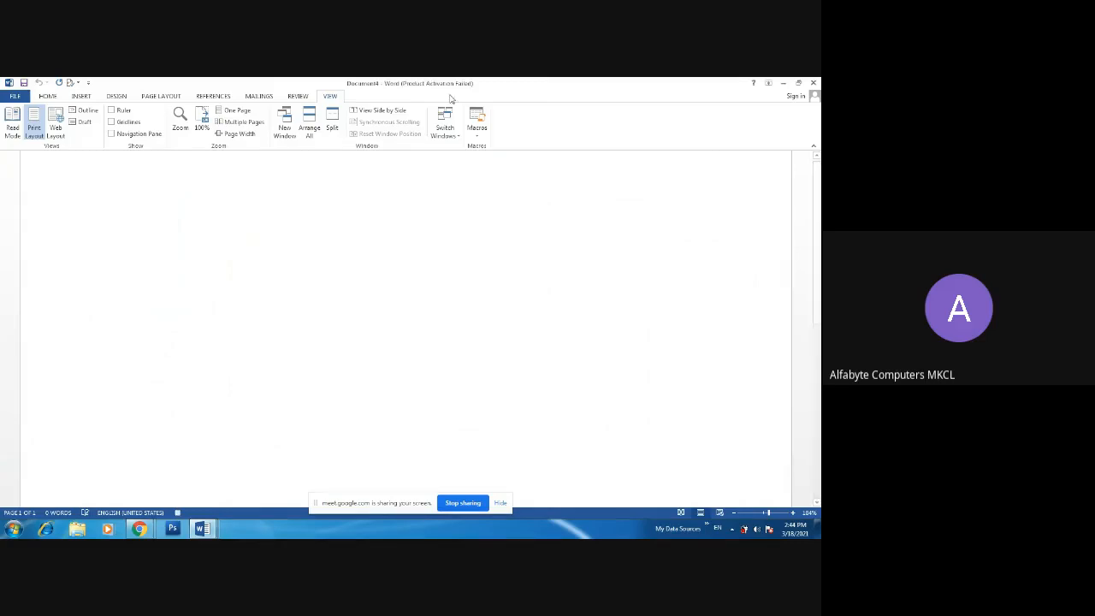
Apply outside borders and gray shading to the empty first paragraph of the blank document.
{"action": "left_click", "coordinate": [80, 95]}
{"action": "left_click", "coordinate": [47, 96]}
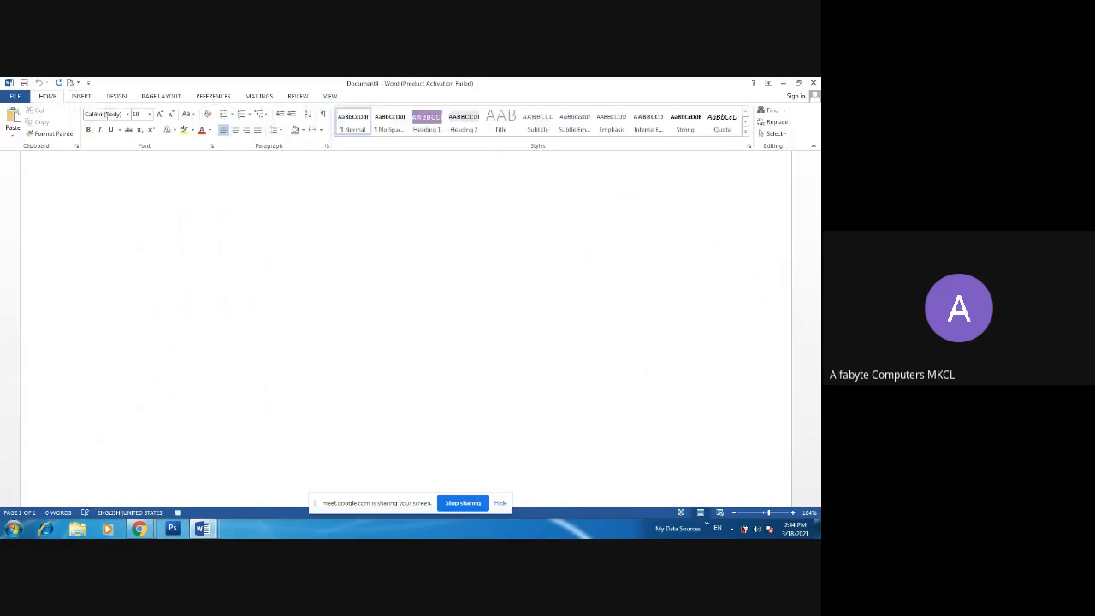
{"action": "left_click", "coordinate": [321, 130]}
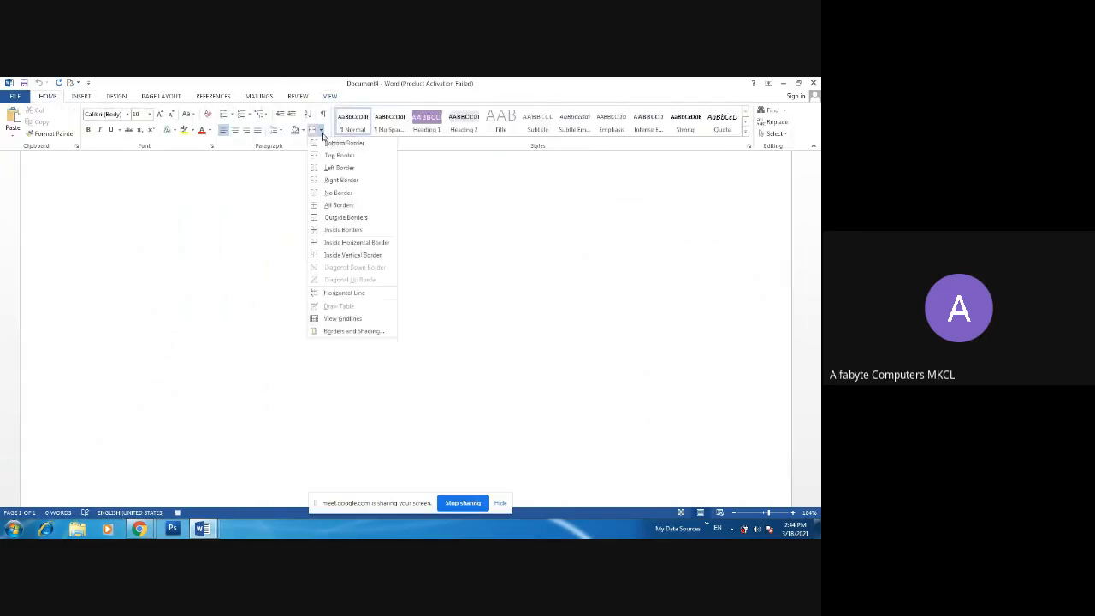
{"action": "left_click", "coordinate": [345, 217]}
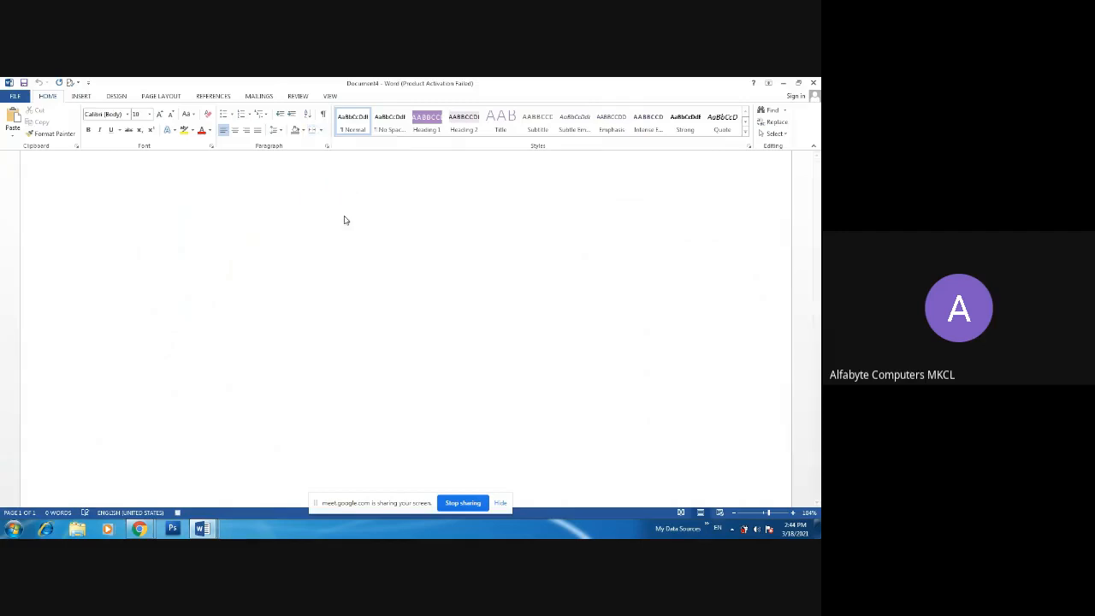
{"action": "left_click", "coordinate": [295, 131]}
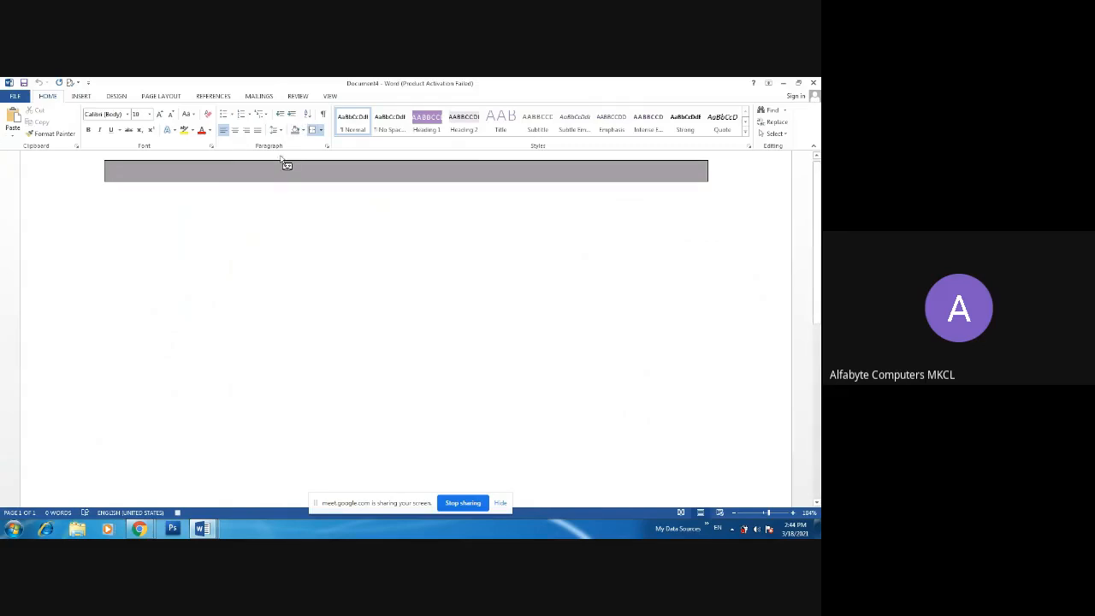
Set the shaded paragraph's text to bold, italic and underlined in Times New Roman.
{"action": "left_click", "coordinate": [88, 130]}
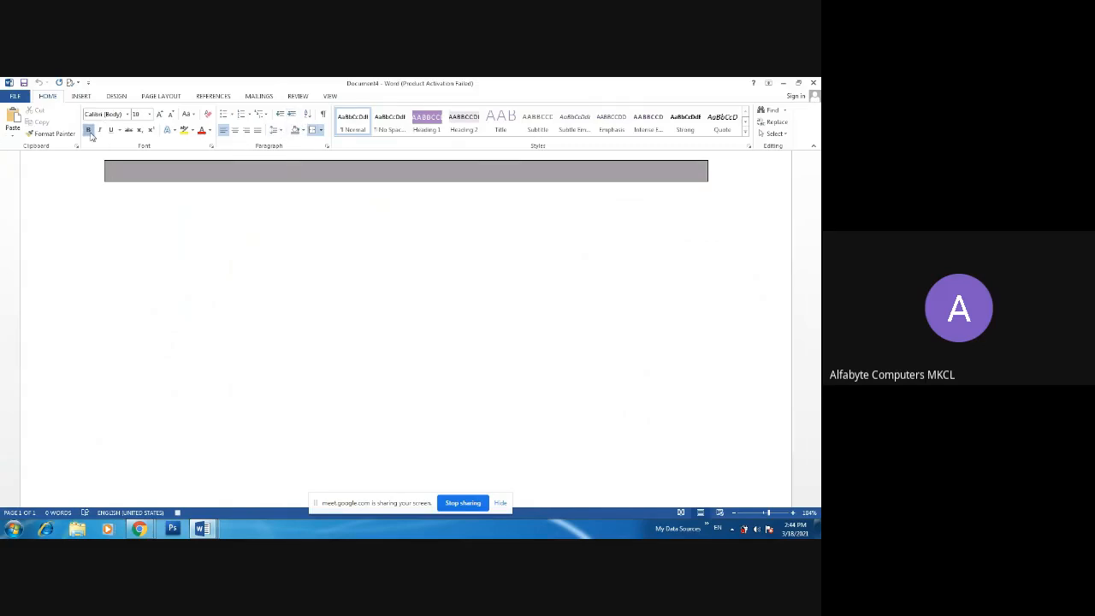
{"action": "left_click", "coordinate": [100, 130]}
{"action": "left_click", "coordinate": [112, 131]}
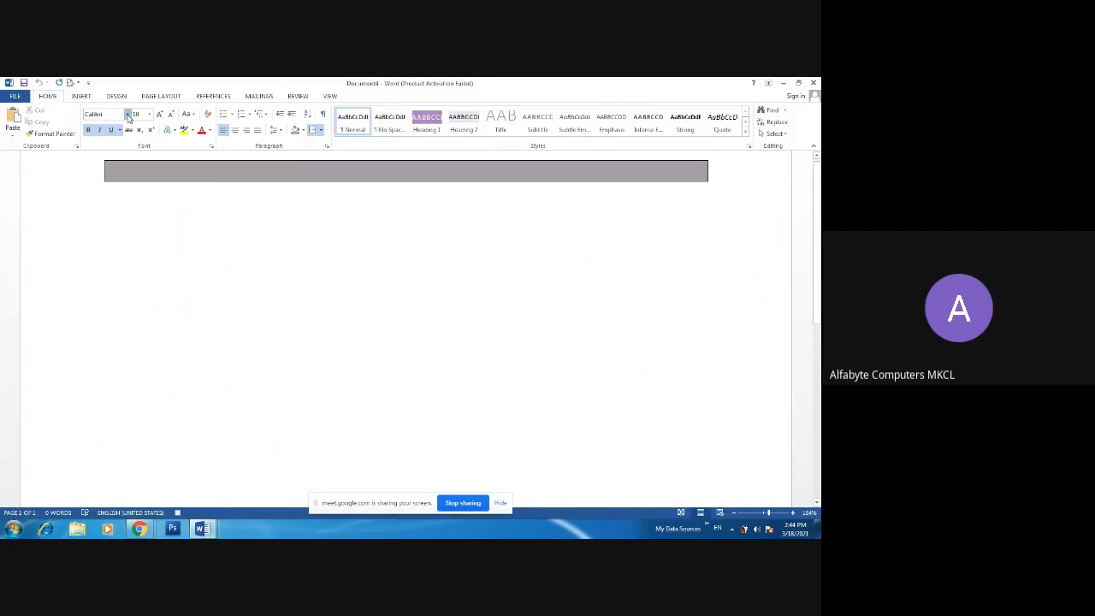
{"action": "left_click", "coordinate": [129, 114]}
{"action": "left_click", "coordinate": [115, 202]}
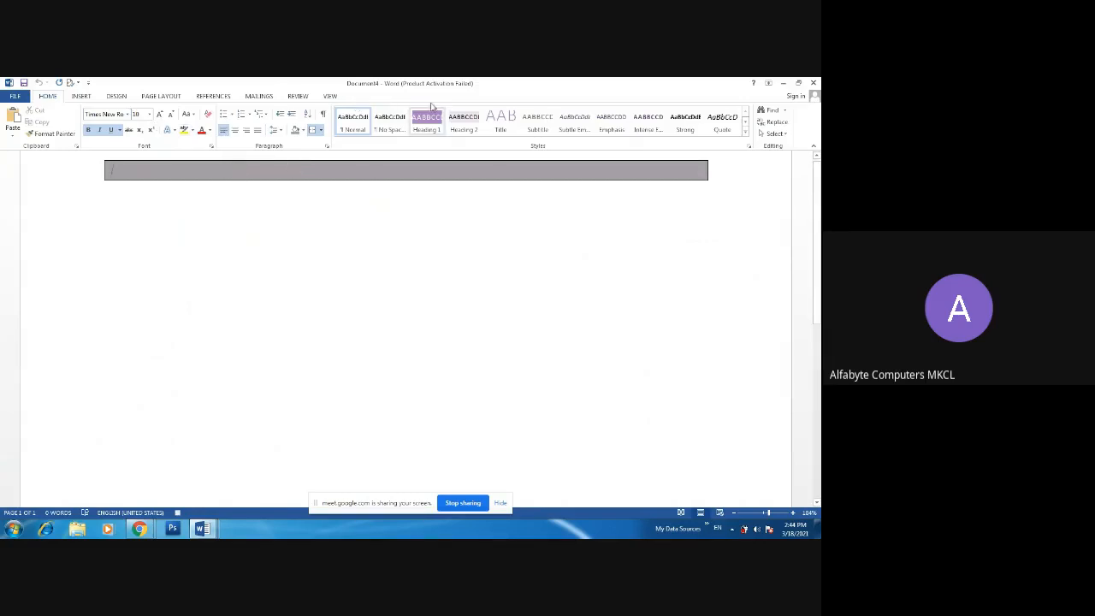
Stop recording the macro.
{"action": "left_click", "coordinate": [330, 96]}
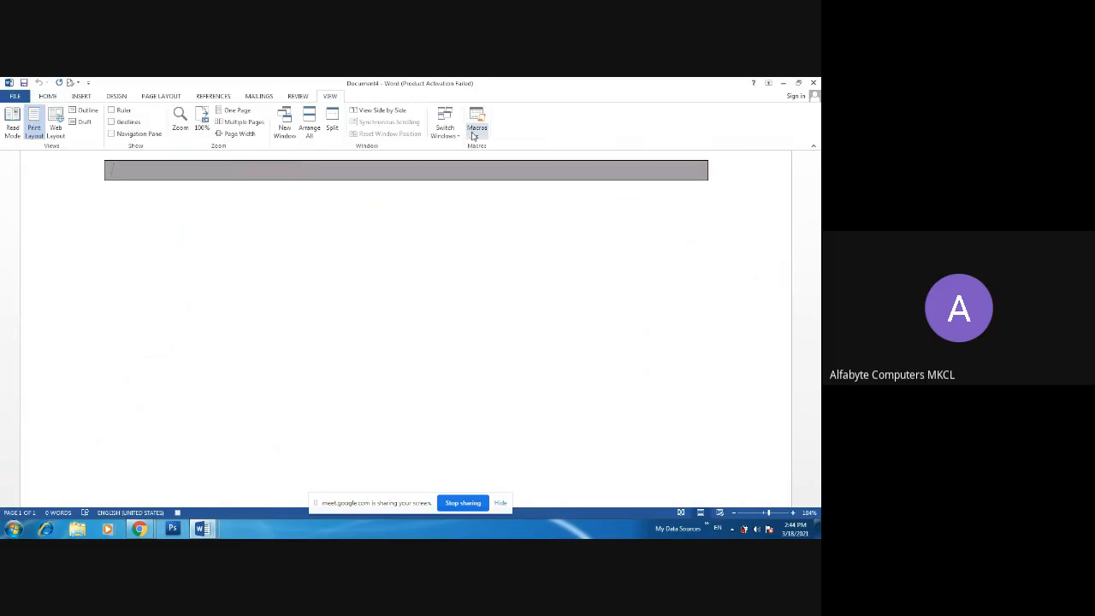
{"action": "left_click", "coordinate": [476, 132]}
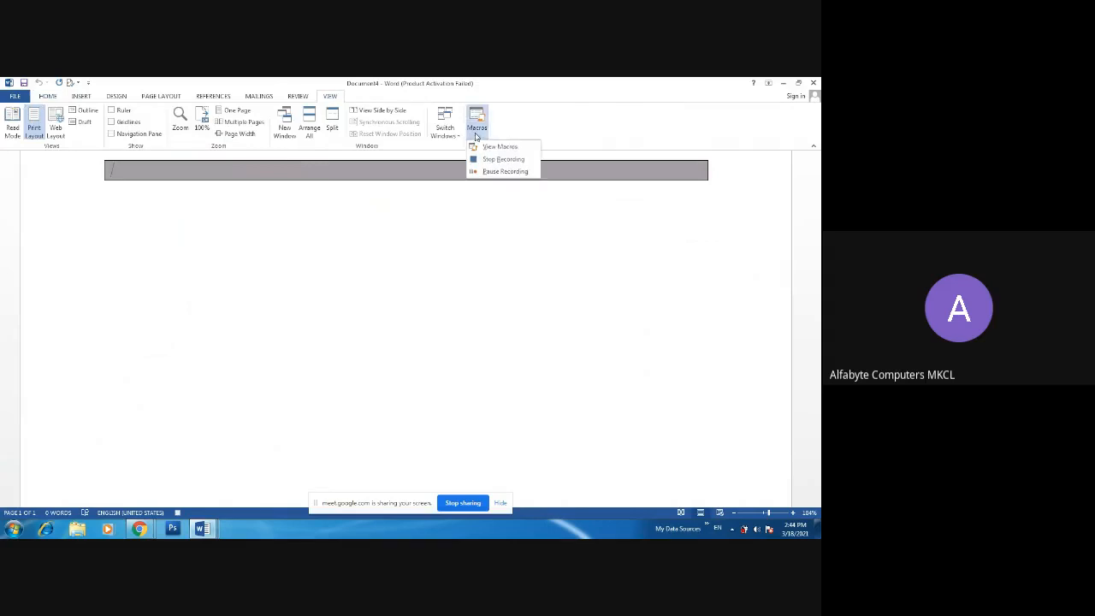
{"action": "left_click", "coordinate": [514, 160]}
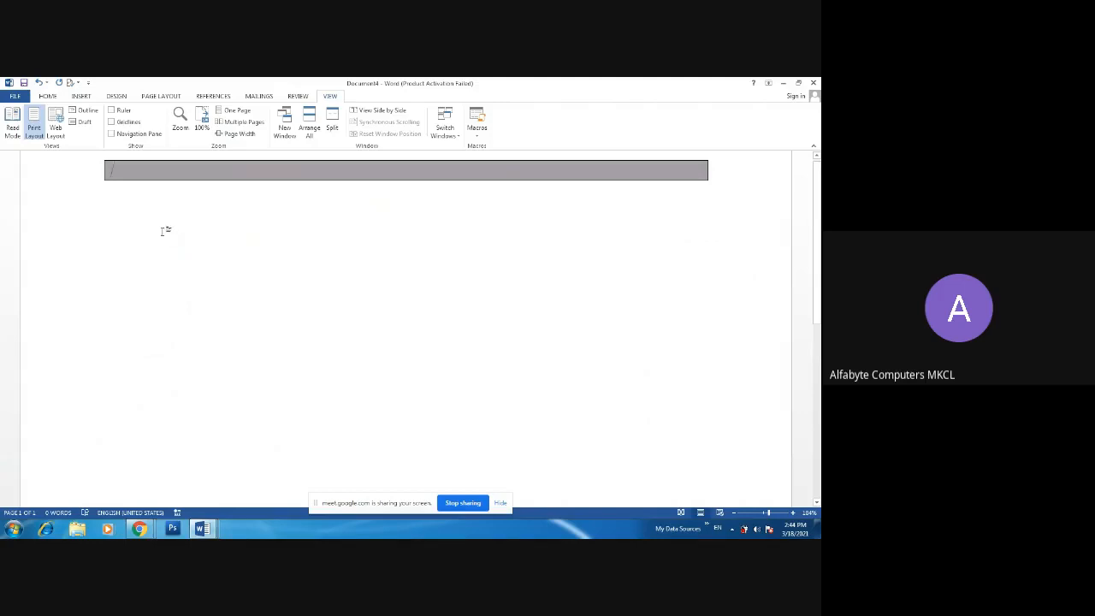
Enter the heading "Career Objective" in the shaded bordered paragraph.
{"action": "type", "text": "shag"}
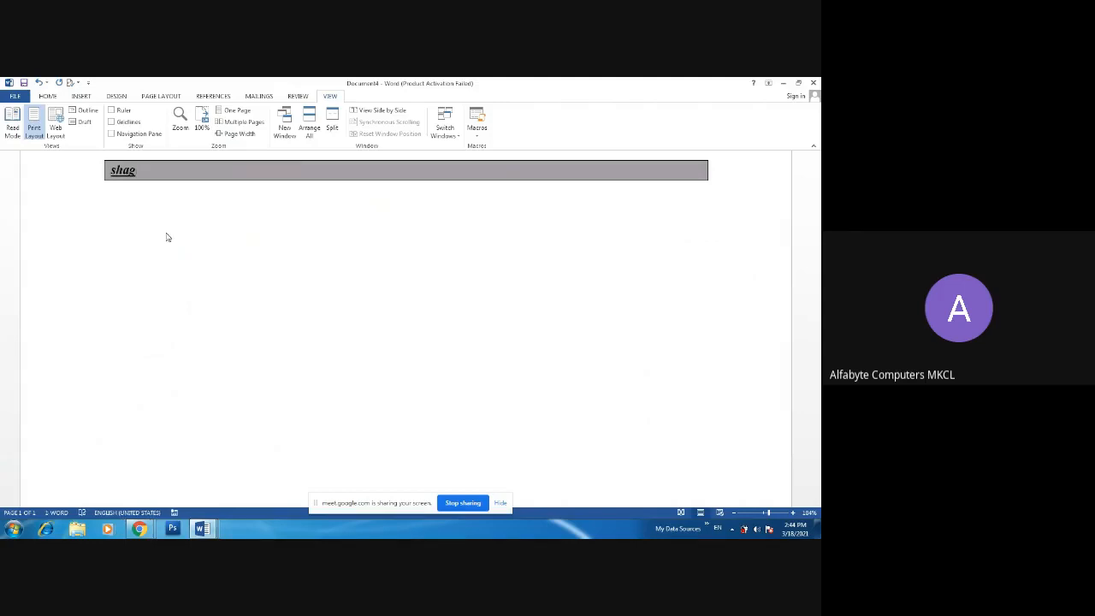
{"action": "key", "text": "BackSpace"}
{"action": "key", "text": "BackSpace"}
{"action": "type", "text": "career Ob"}
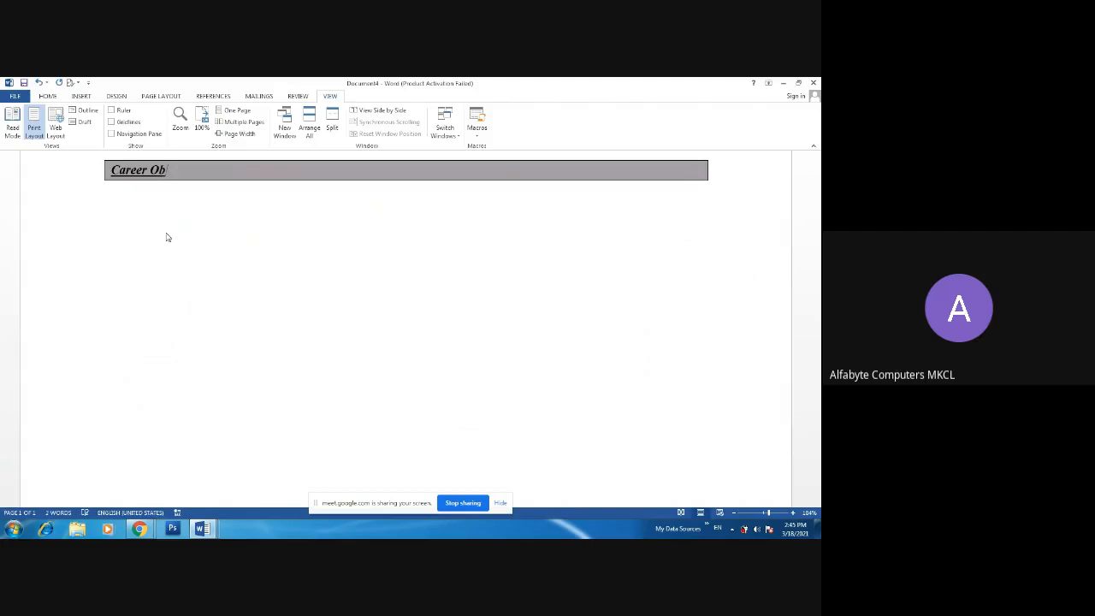
{"action": "type", "text": "jective"}
{"action": "key", "text": "Return"}
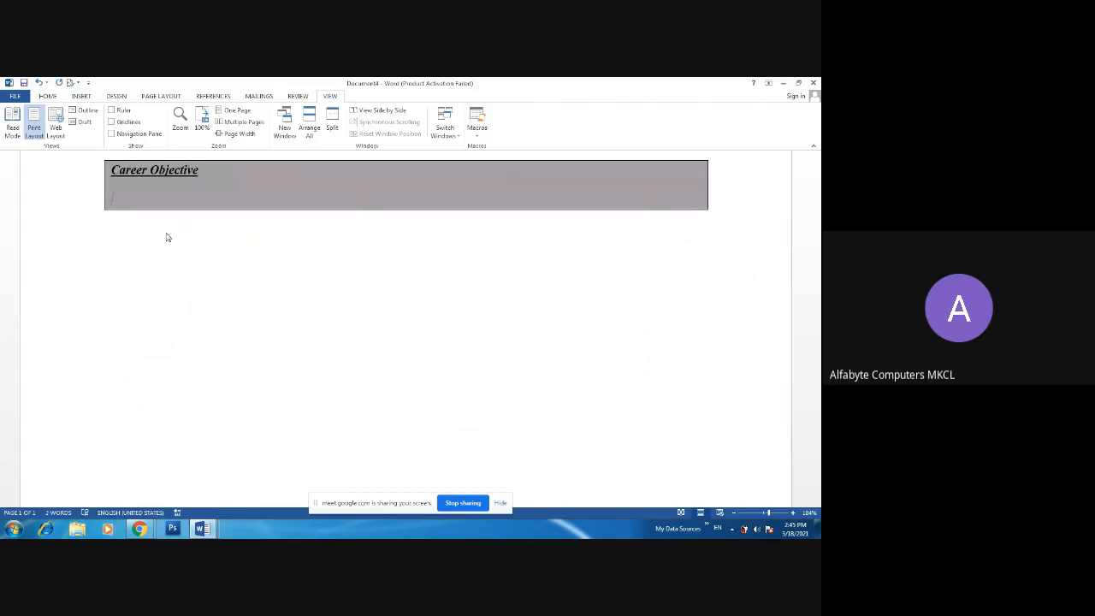
{"action": "key", "text": "BackSpace"}
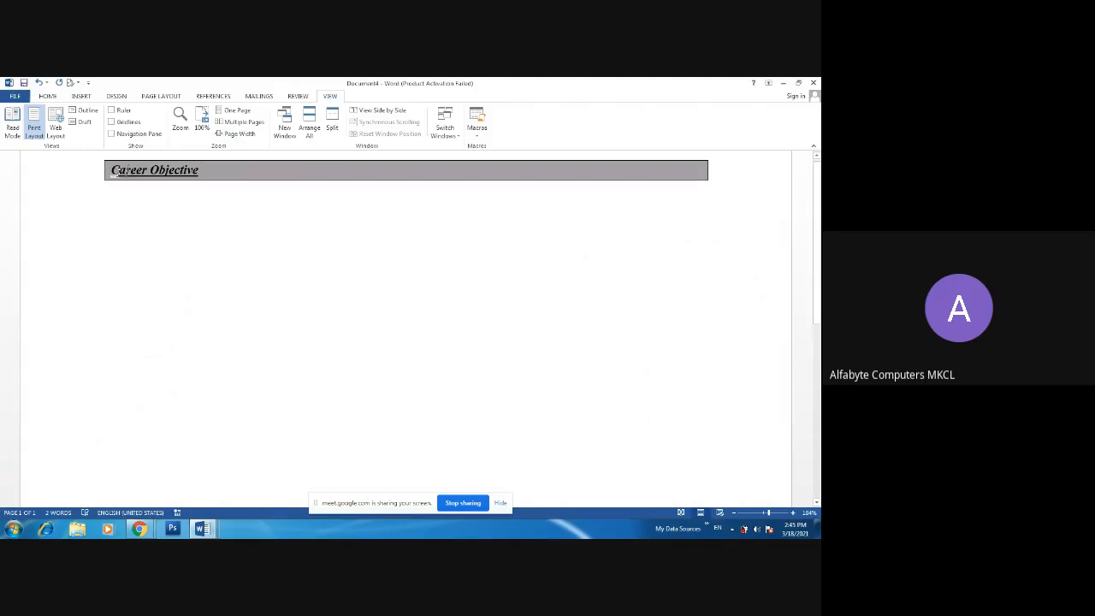
{"action": "left_click_drag", "start_coordinate": [118, 171], "coordinate": [204, 176]}
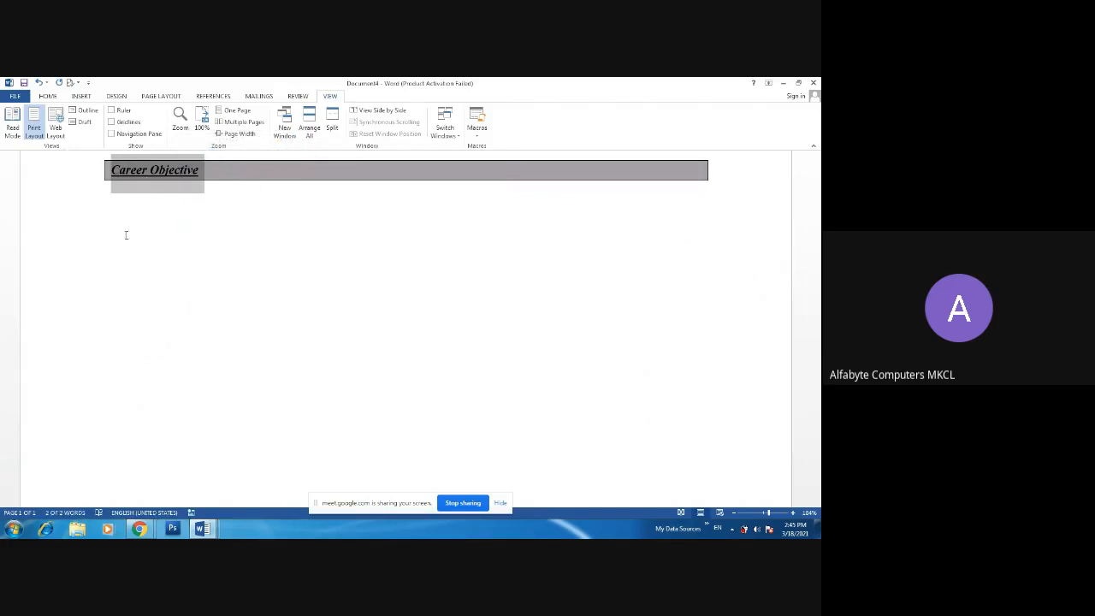
{"action": "left_click", "coordinate": [225, 250]}
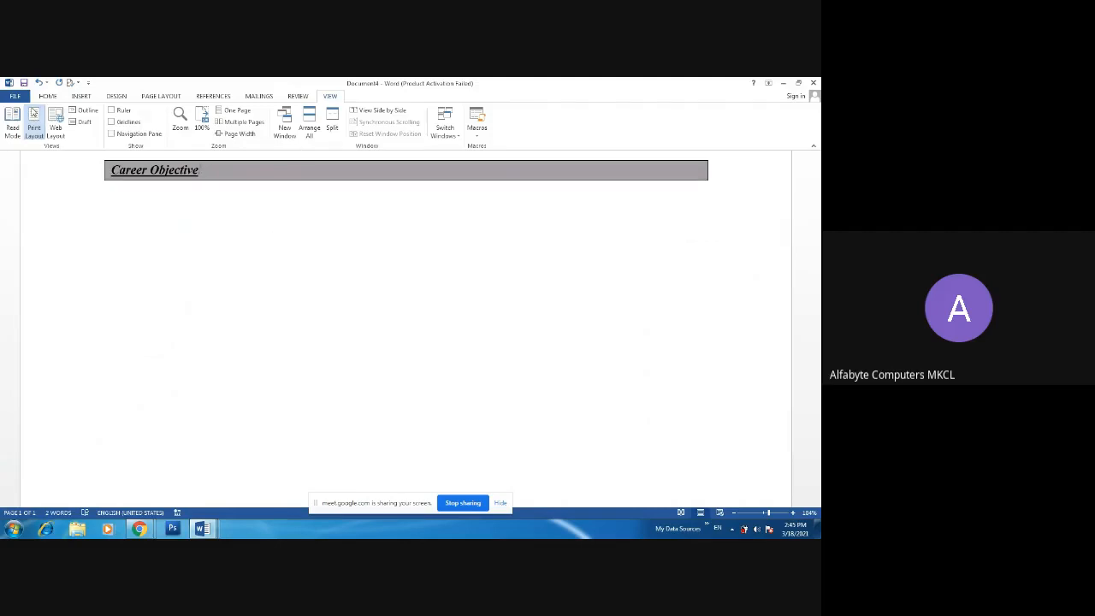
Create a new blank document and run the recorded heading-format macro in it.
{"action": "left_click", "coordinate": [15, 95]}
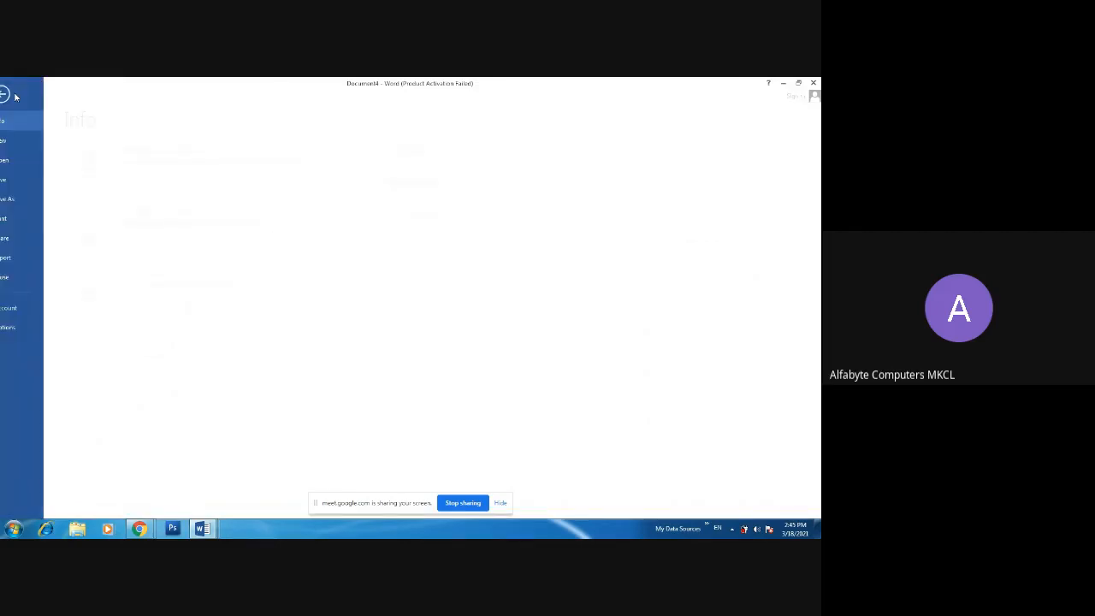
{"action": "left_click", "coordinate": [37, 139]}
{"action": "left_click", "coordinate": [132, 242]}
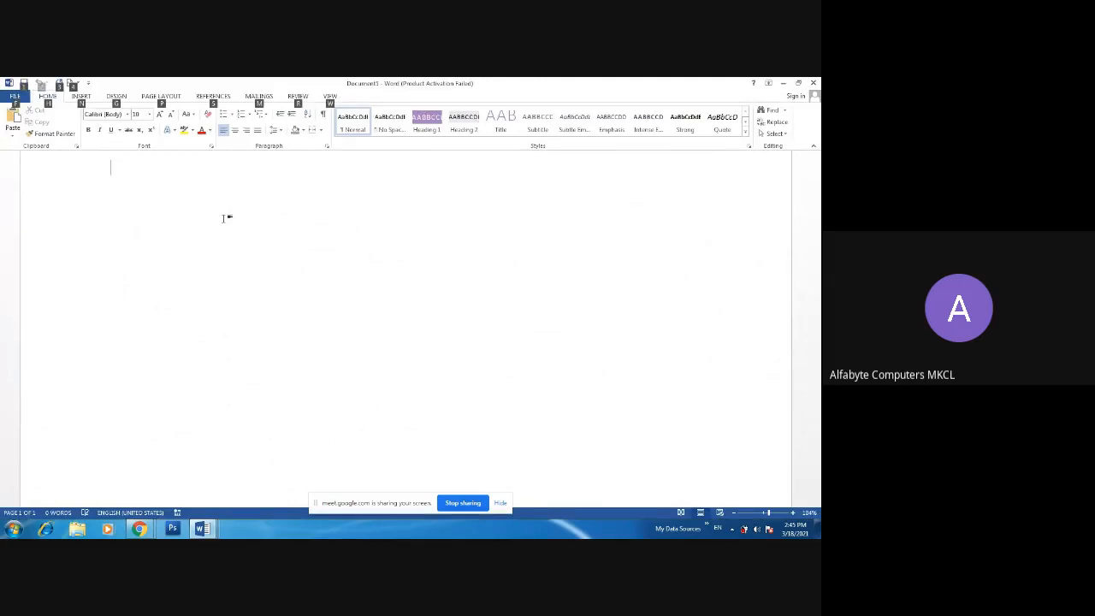
{"action": "key", "text": "alt+a"}
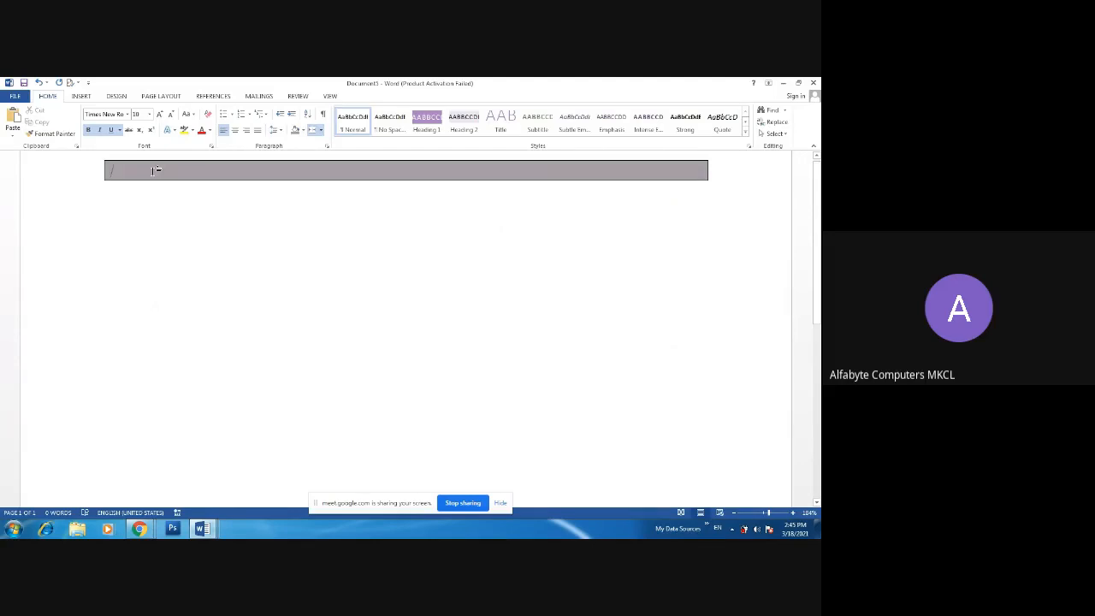
Enter the heading "Career Objective" in the new document's shaded bar, with a capital O in the second word.
{"action": "type", "text": "car"}
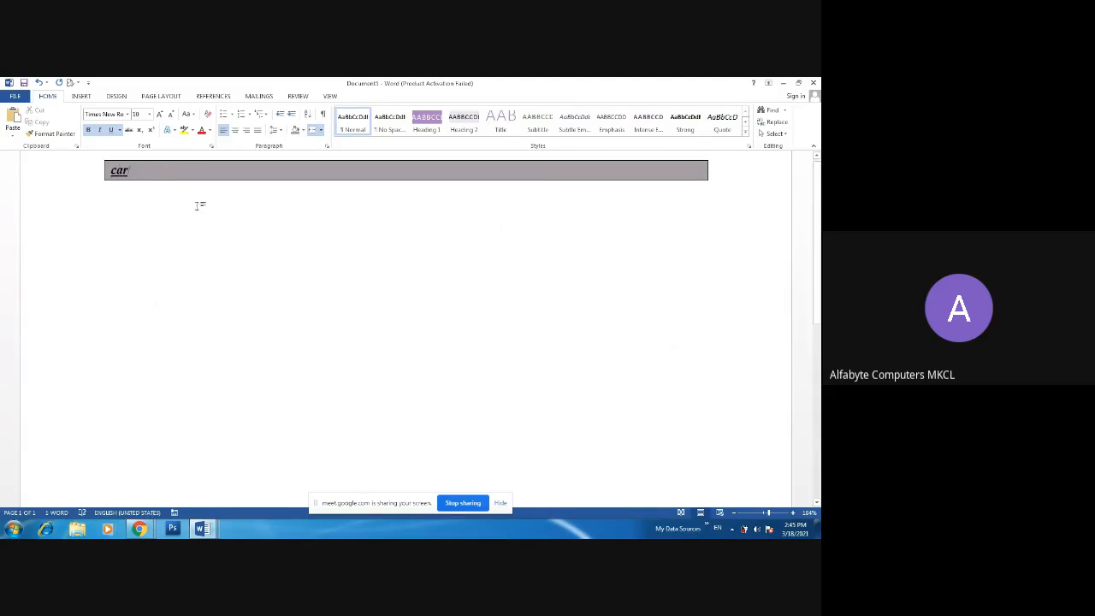
{"action": "type", "text": "eer objective"}
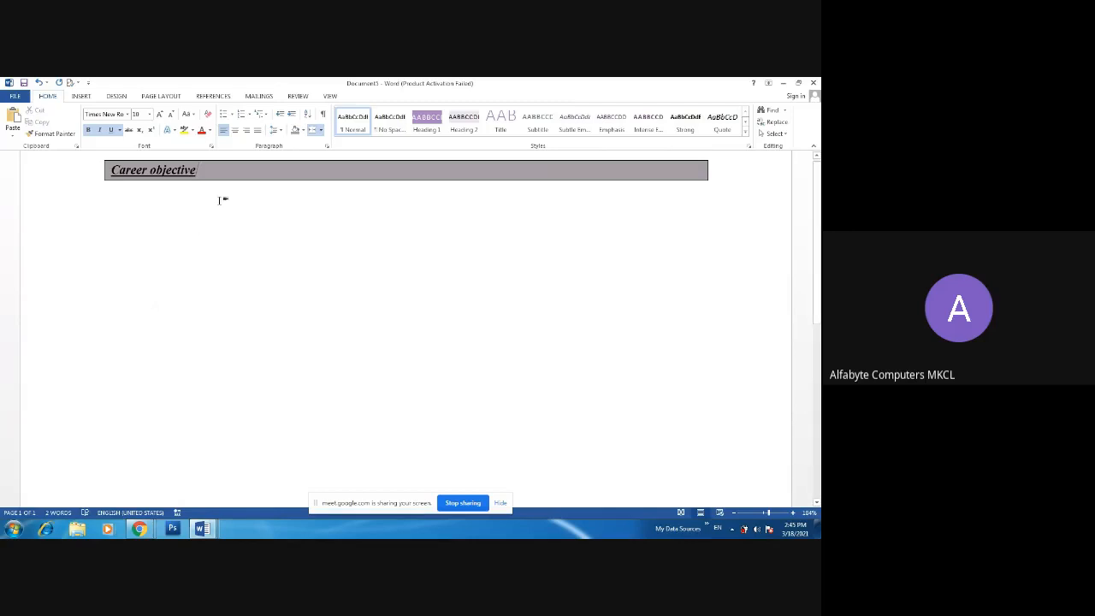
{"action": "double_click", "coordinate": [154, 170]}
{"action": "triple_click", "coordinate": [154, 171]}
{"action": "key", "text": "BackSpace"}
{"action": "type", "text": "O"}
View the code of Macro2 from the macro list in the Visual Basic editor and close the editor.
{"action": "left_click", "coordinate": [331, 97]}
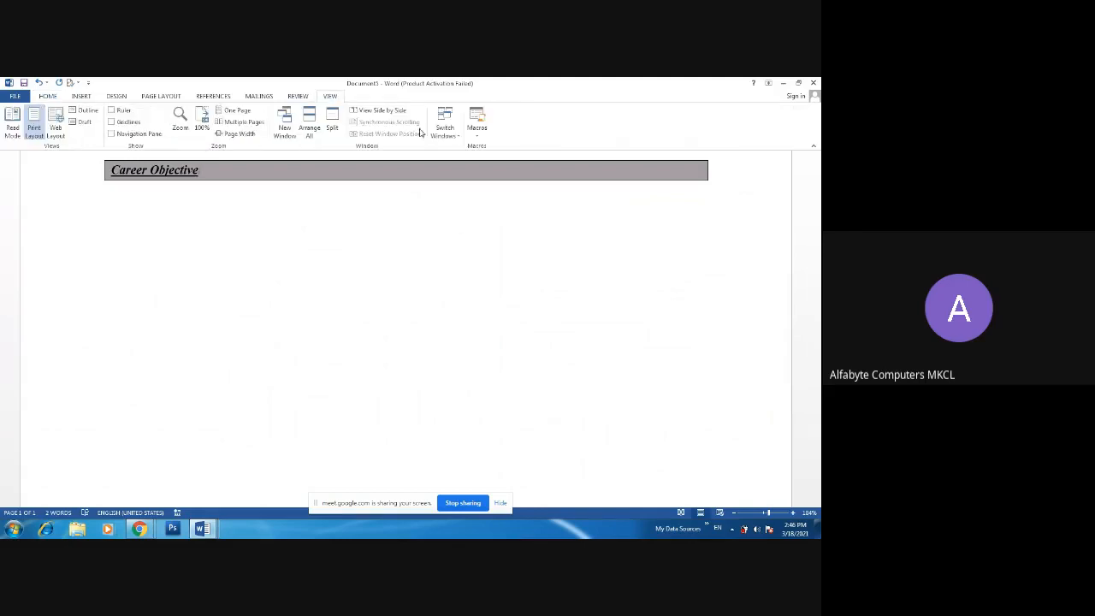
{"action": "left_click", "coordinate": [477, 135]}
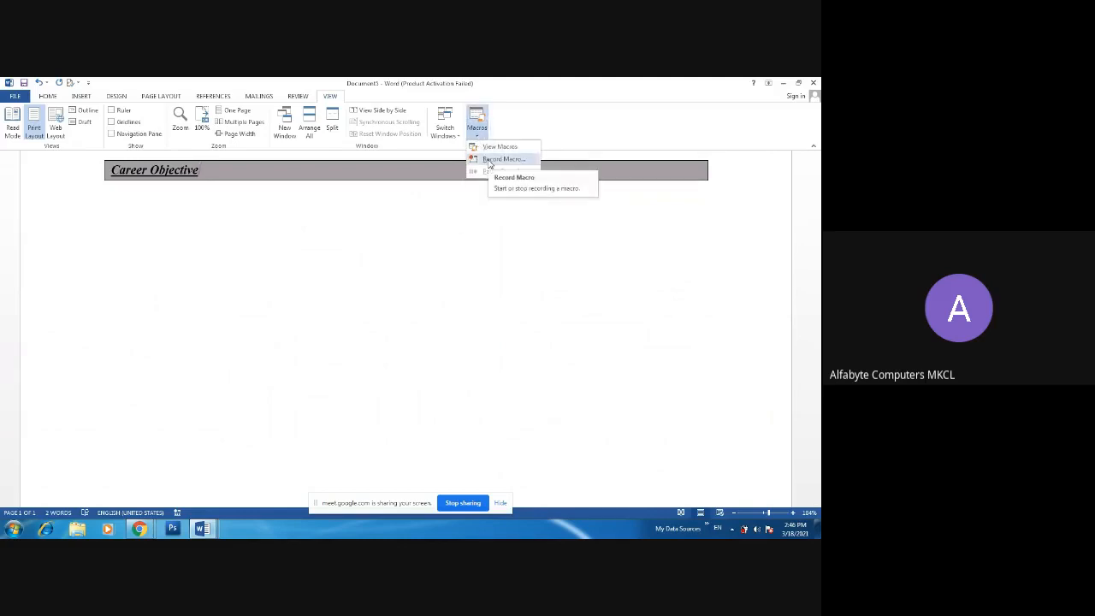
{"action": "left_click", "coordinate": [103, 184]}
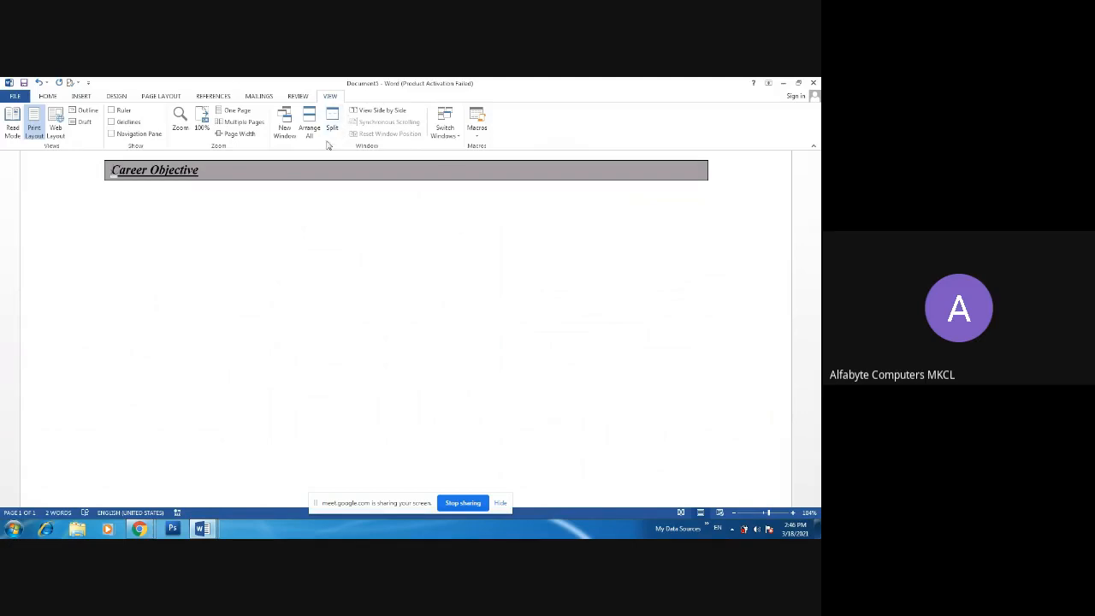
{"action": "left_click", "coordinate": [477, 136]}
{"action": "left_click", "coordinate": [493, 159]}
{"action": "left_click", "coordinate": [313, 247]}
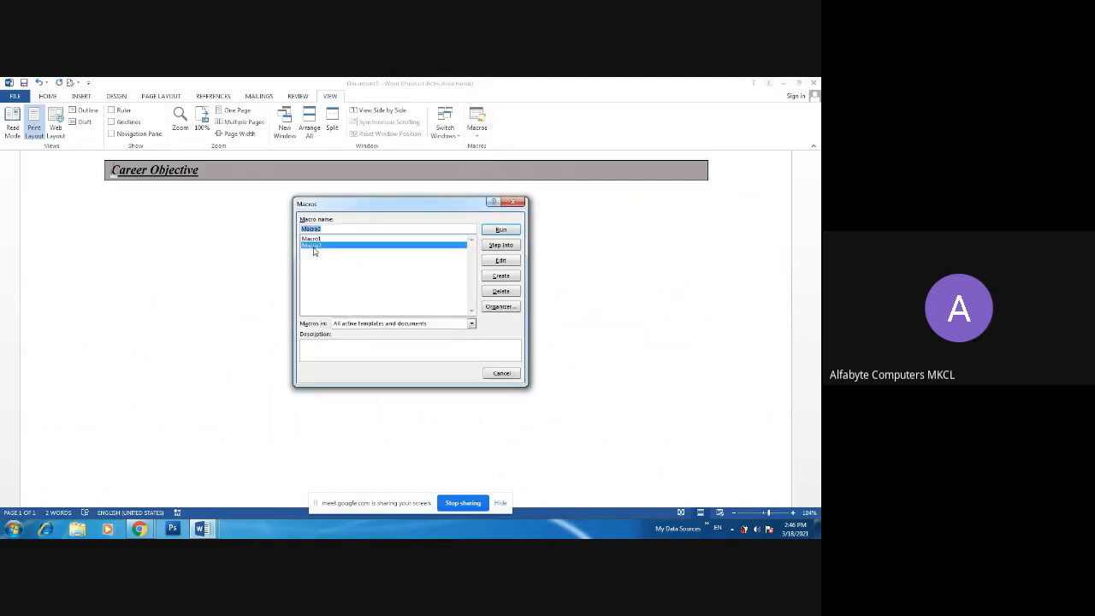
{"action": "key", "text": "Up"}
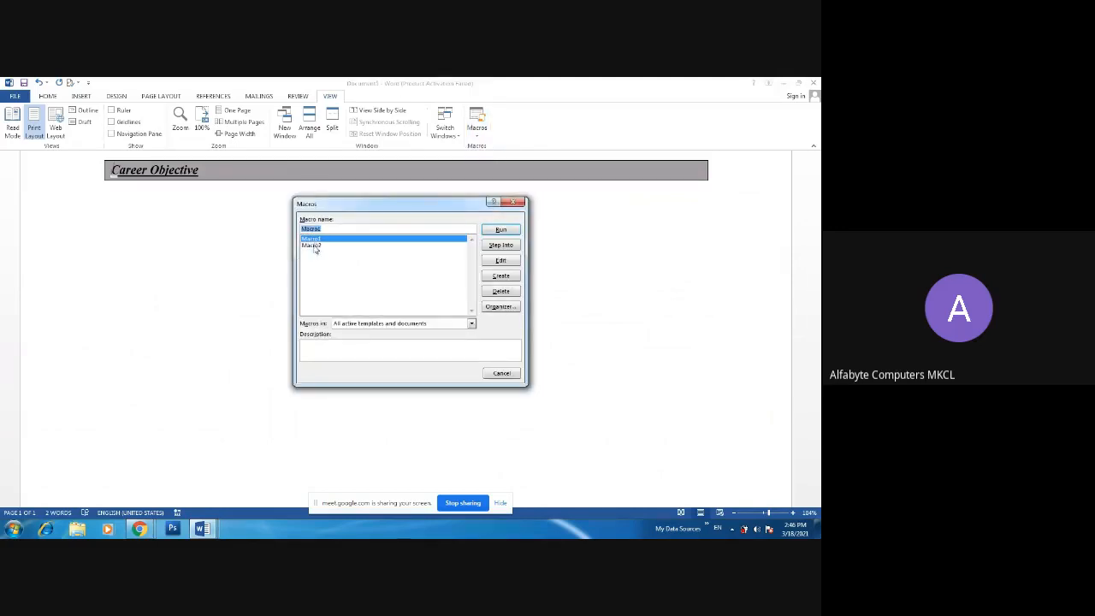
{"action": "left_click", "coordinate": [315, 246]}
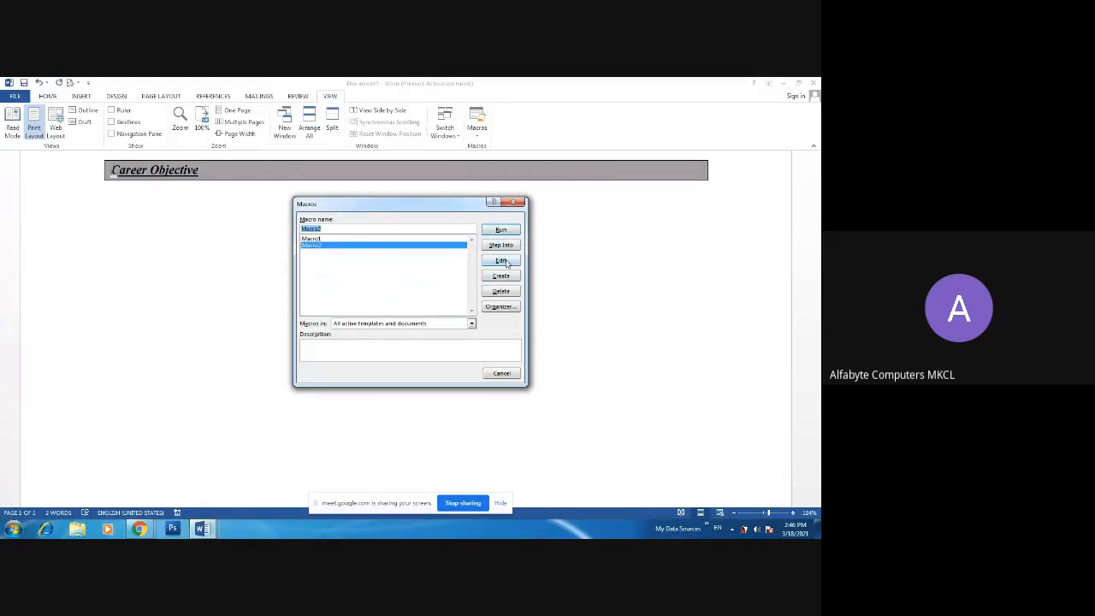
{"action": "left_click", "coordinate": [502, 261]}
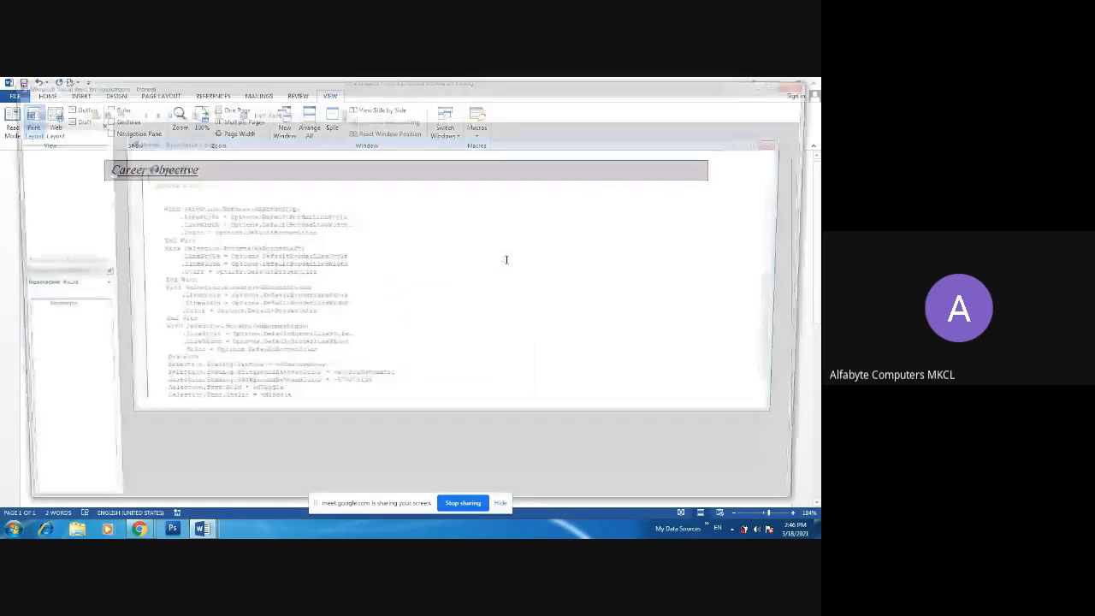
{"action": "left_click", "coordinate": [810, 85]}
Delete Macro2 from the list of available macros and close the macro list.
{"action": "left_click", "coordinate": [476, 127]}
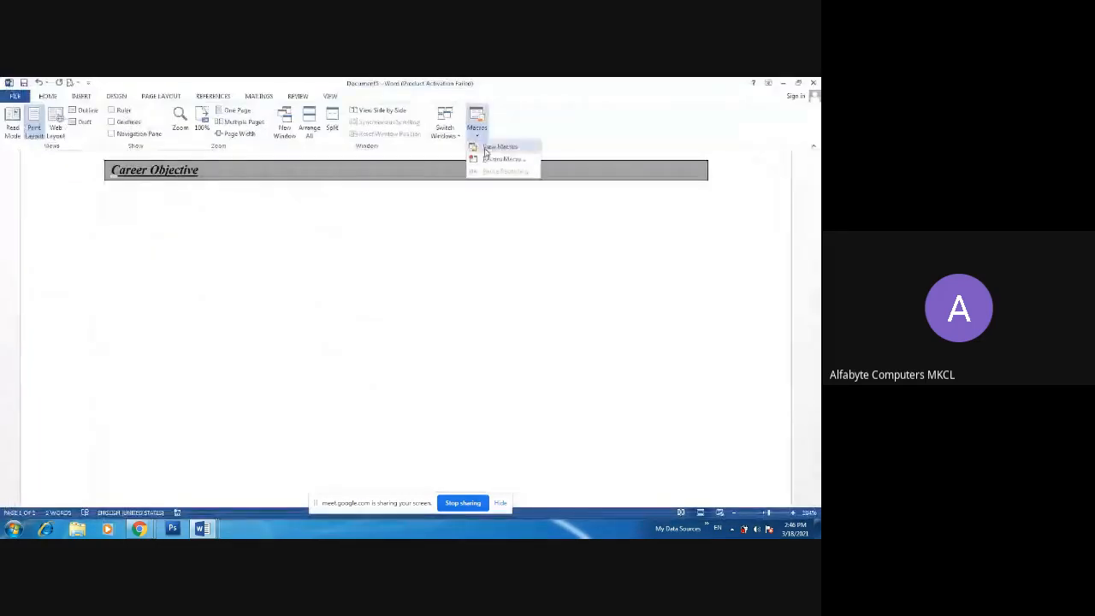
{"action": "left_click", "coordinate": [498, 147]}
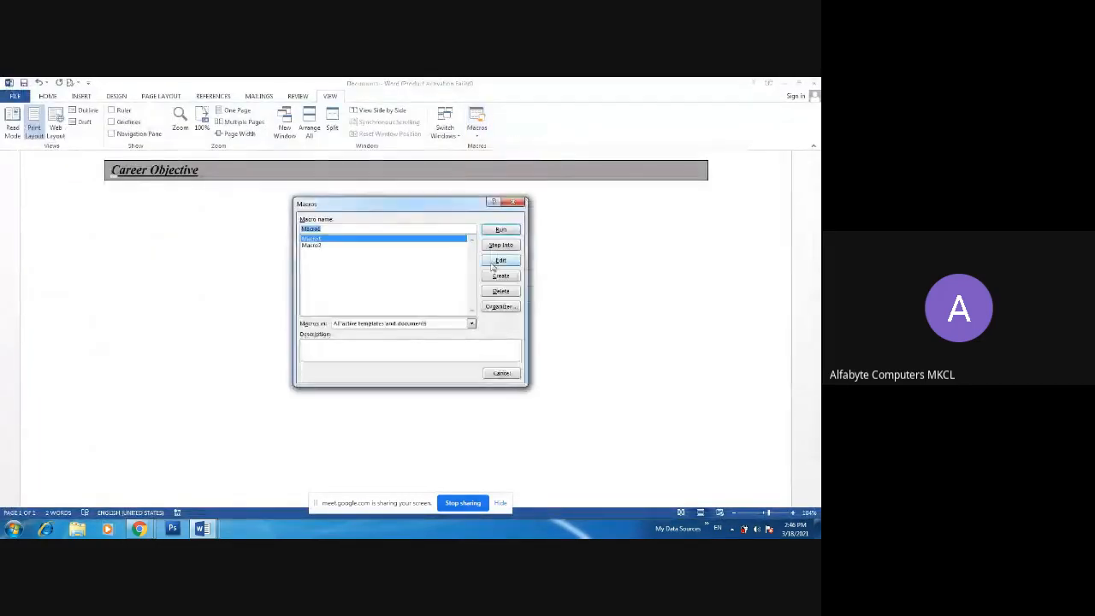
{"action": "left_click", "coordinate": [311, 246]}
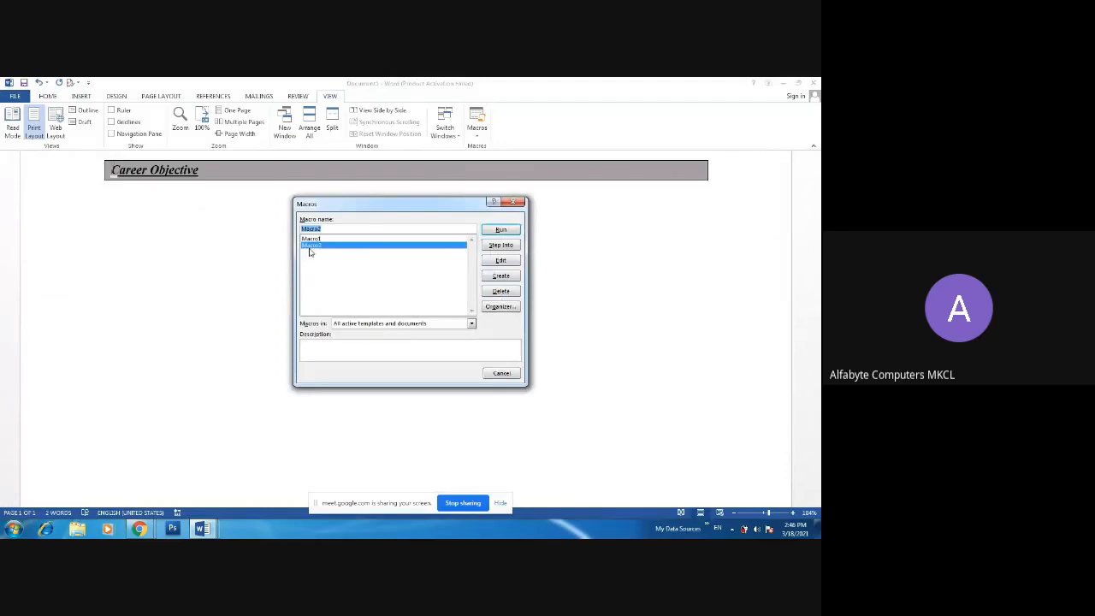
{"action": "left_click", "coordinate": [500, 292]}
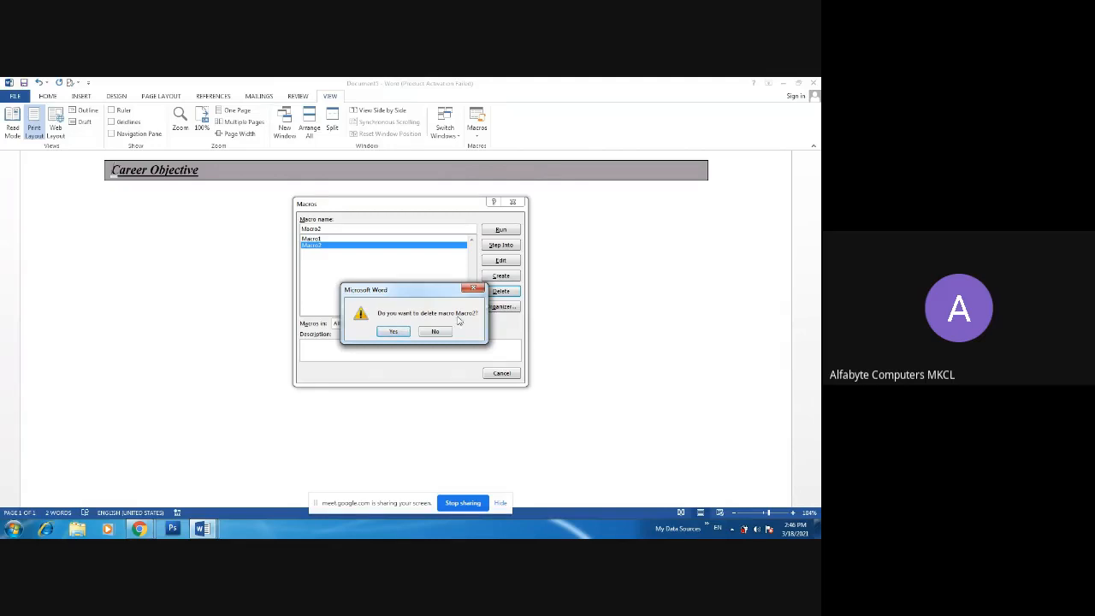
{"action": "left_click", "coordinate": [393, 332]}
{"action": "left_click", "coordinate": [502, 374]}
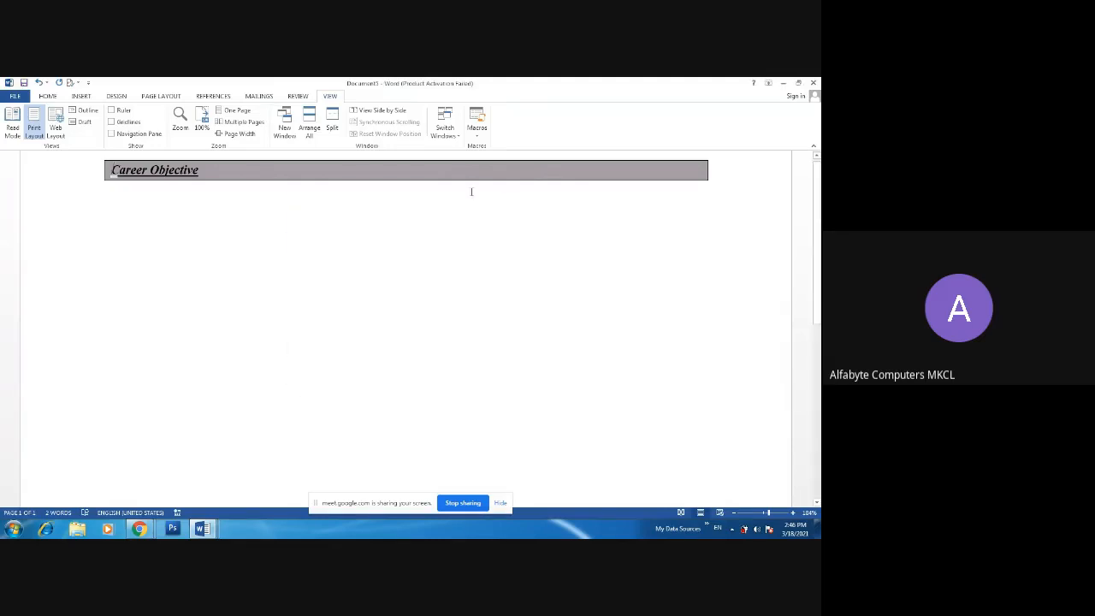
Check which macros remain in the macro list and close it.
{"action": "left_click", "coordinate": [476, 134]}
{"action": "left_click", "coordinate": [498, 147]}
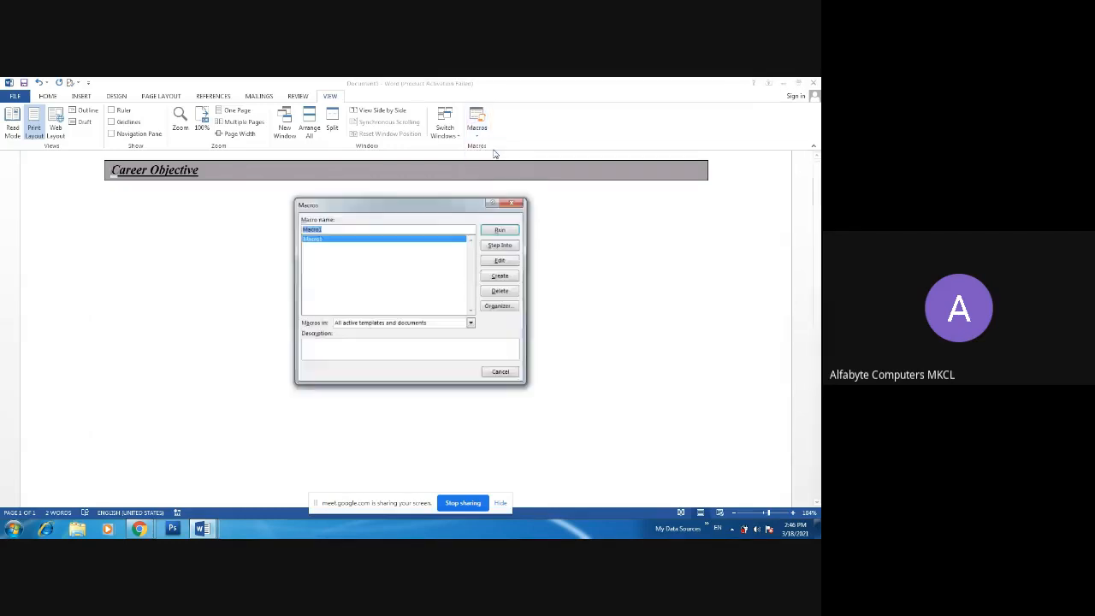
{"action": "left_click", "coordinate": [513, 203]}
View the options for recording a new macro and cancel without starting a recording.
{"action": "left_click", "coordinate": [477, 128]}
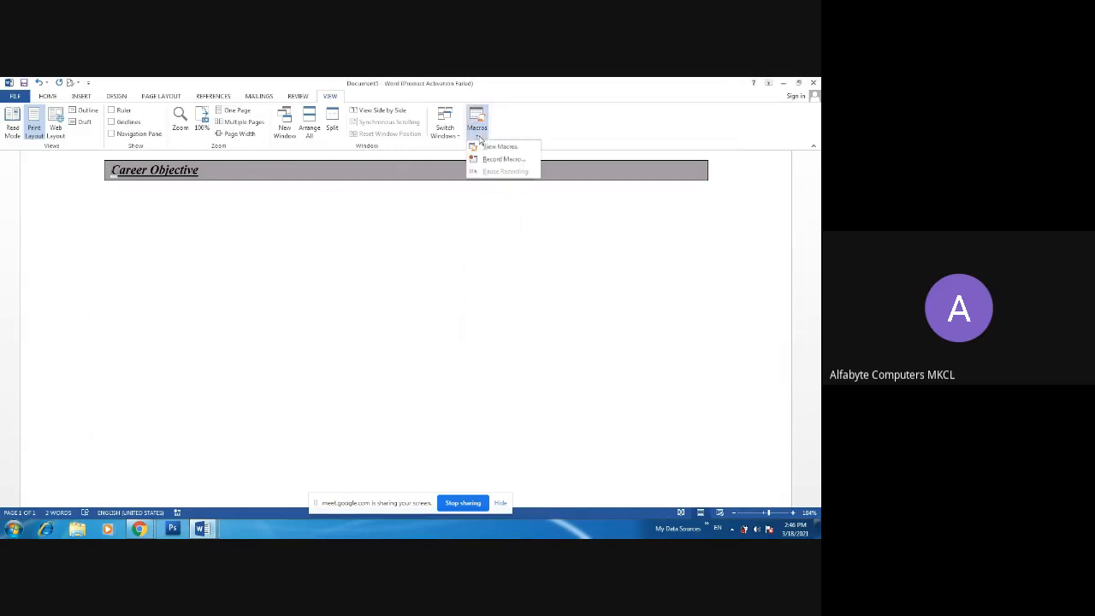
{"action": "left_click", "coordinate": [489, 159]}
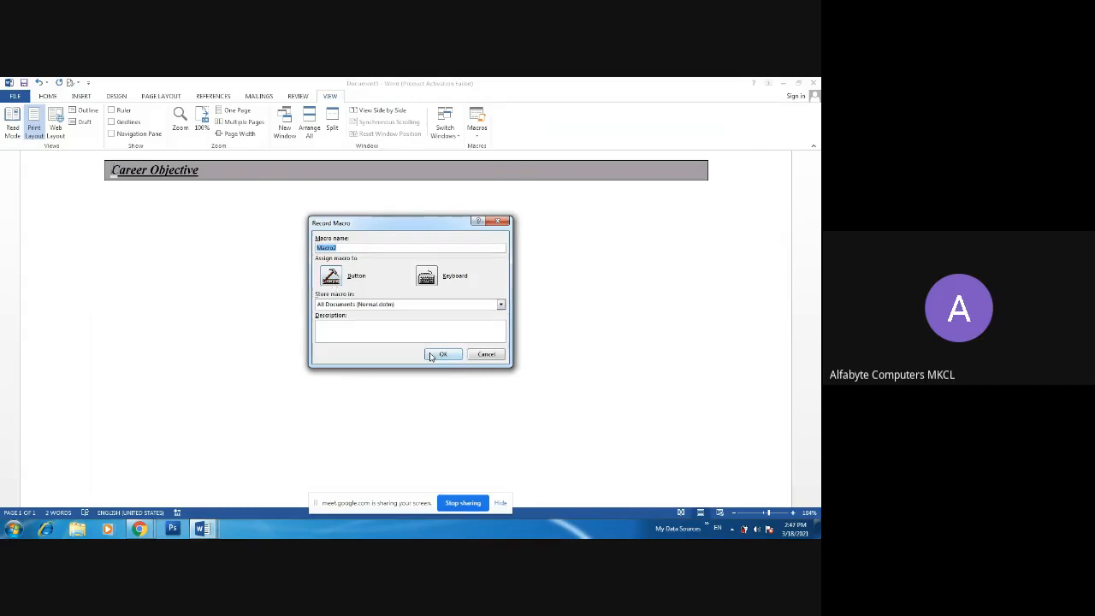
{"action": "left_click", "coordinate": [486, 353]}
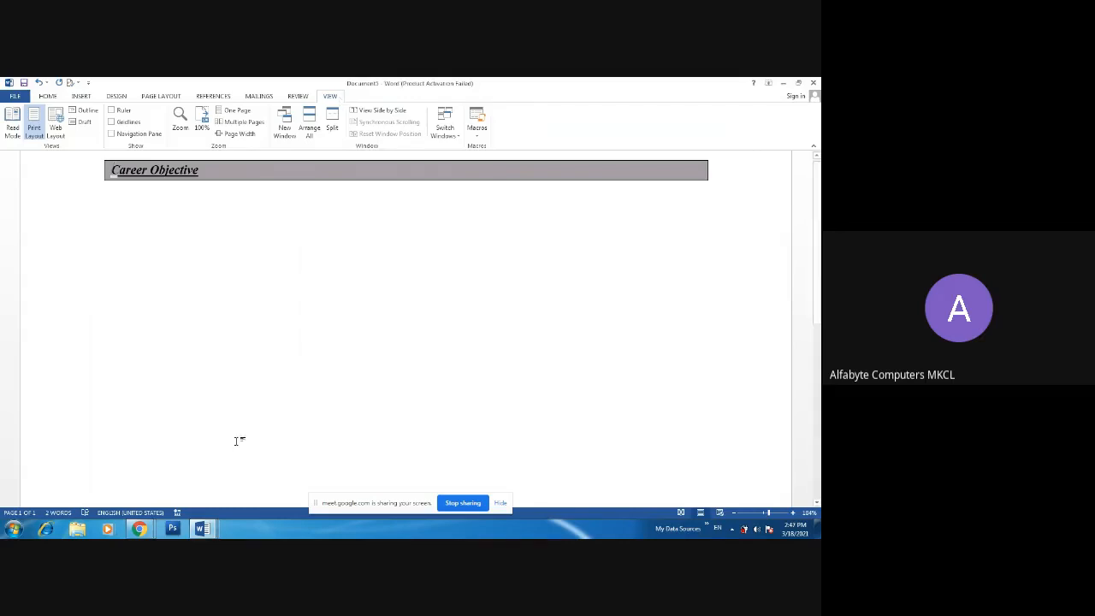
Switch to the MS-CIT Lecture call in Google Meet in Chrome and stop presenting the screen.
{"action": "left_click", "coordinate": [138, 528]}
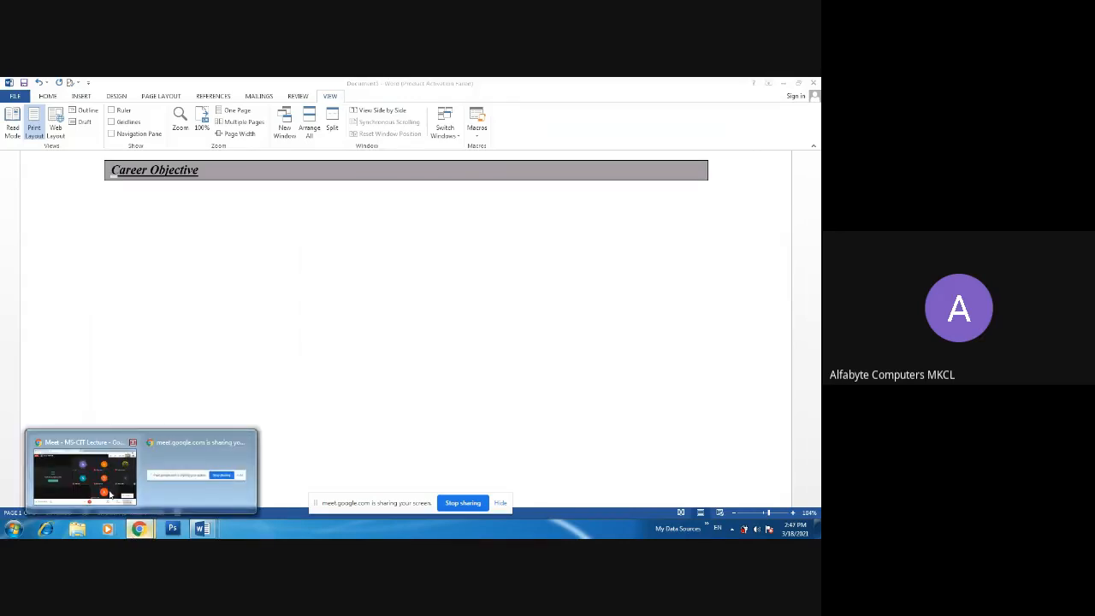
{"action": "left_click", "coordinate": [111, 494]}
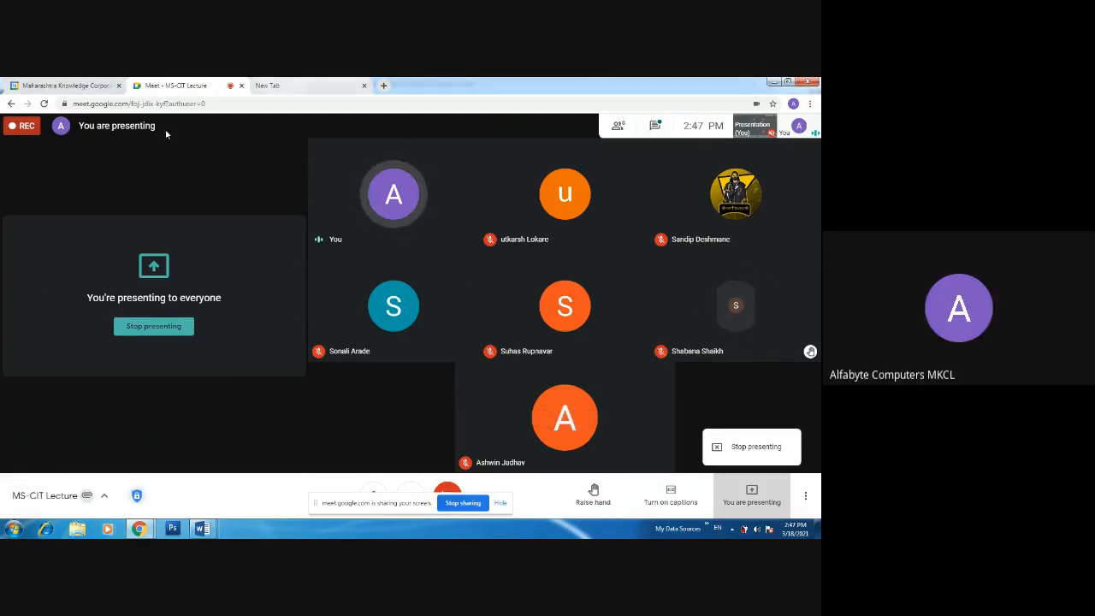
{"action": "left_click", "coordinate": [60, 86]}
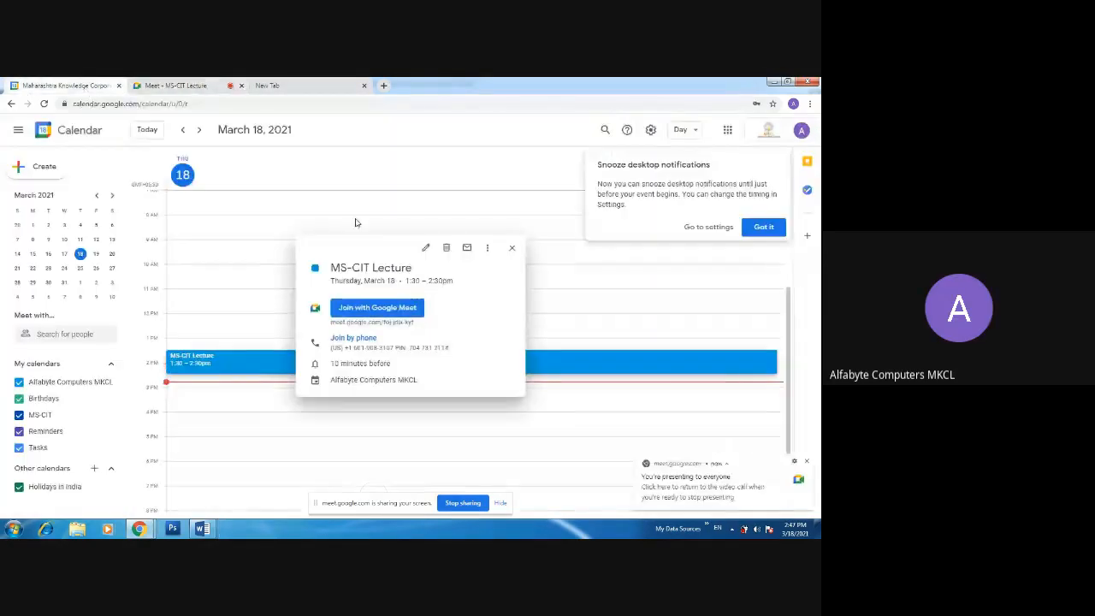
{"action": "left_click", "coordinate": [327, 83]}
{"action": "left_click", "coordinate": [205, 86]}
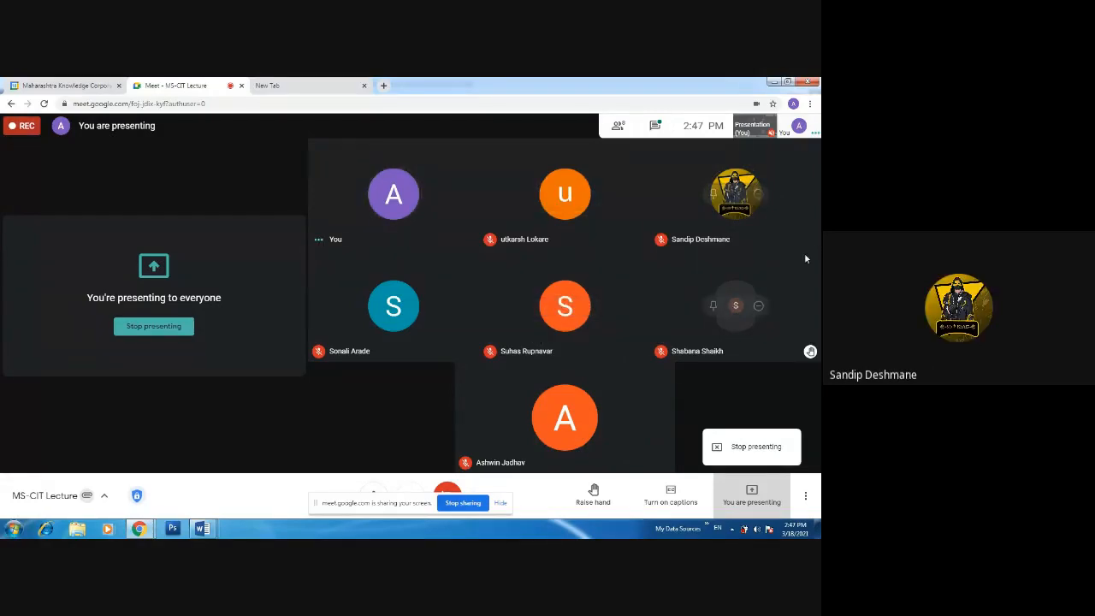
{"action": "left_click", "coordinate": [757, 446]}
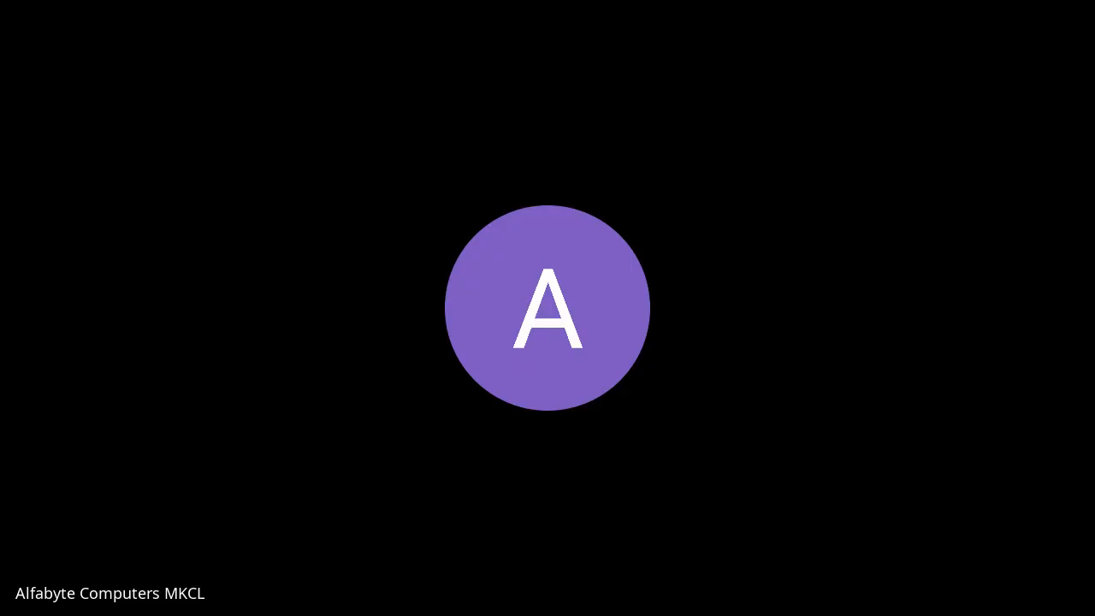